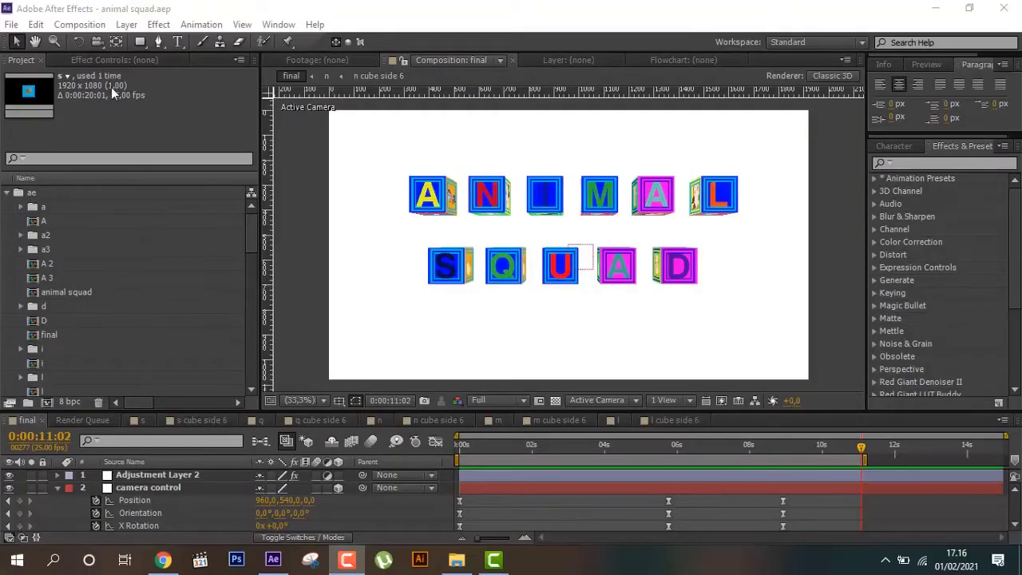
Start a RAM Preview of the final comp's animated ANIMAL SQUAD cube blocks.
{"action": "left_click", "coordinate": [74, 29]}
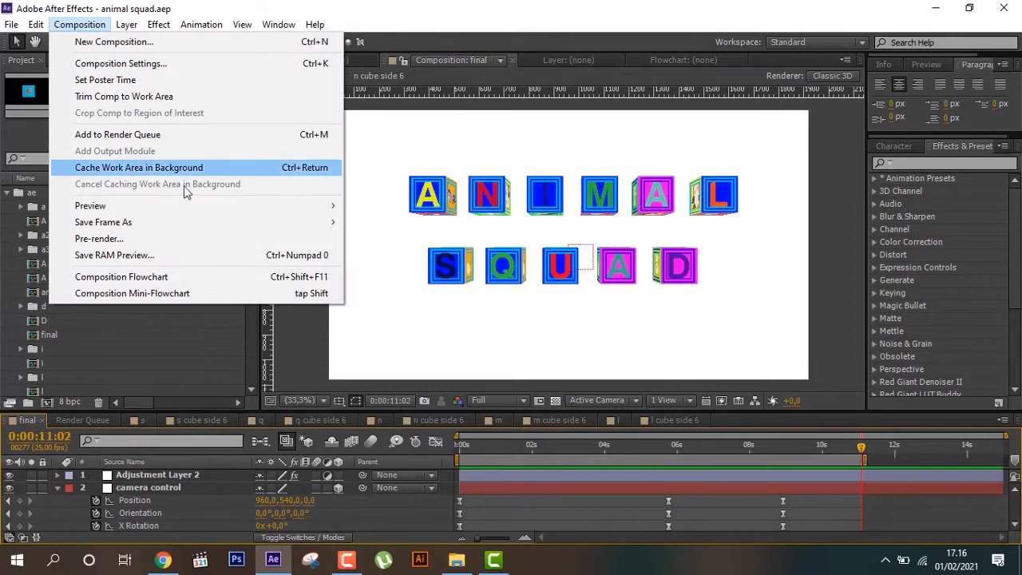
{"action": "mouse_move", "coordinate": [213, 209]}
{"action": "left_click", "coordinate": [397, 207]}
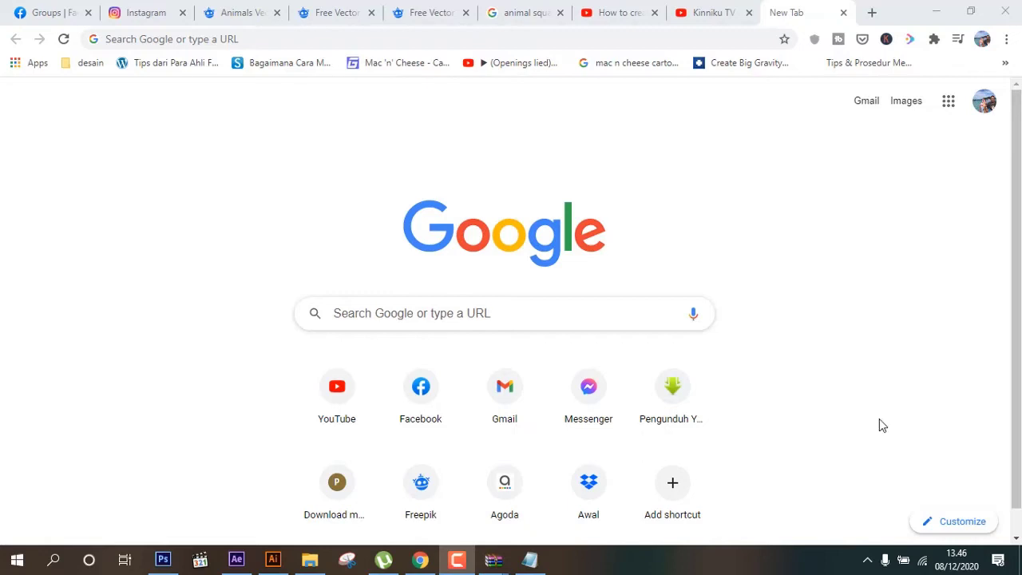
Go to freepik.com and search for 'animal'.
{"action": "left_click", "coordinate": [439, 37]}
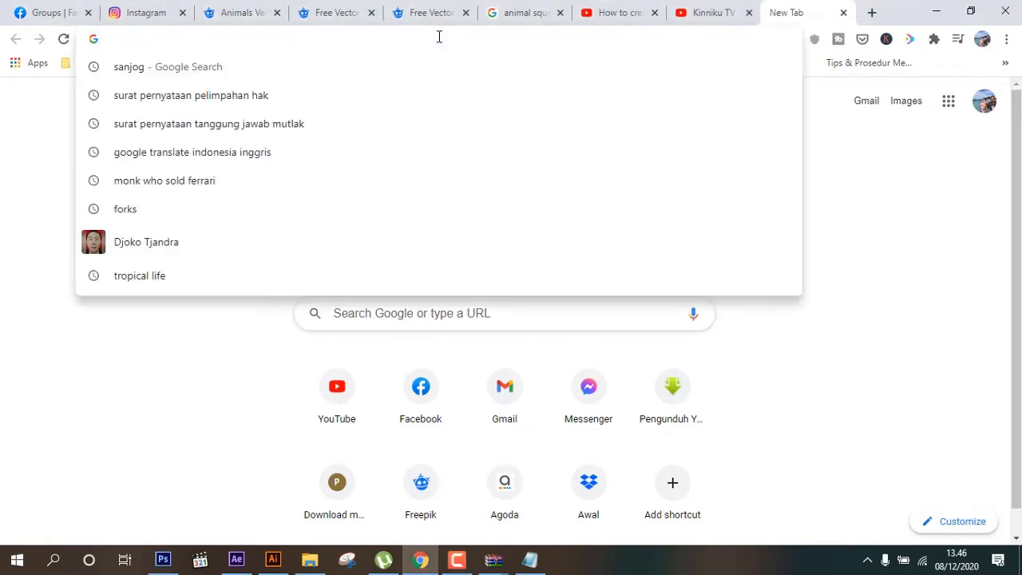
{"action": "type", "text": "FREEpik.com"}
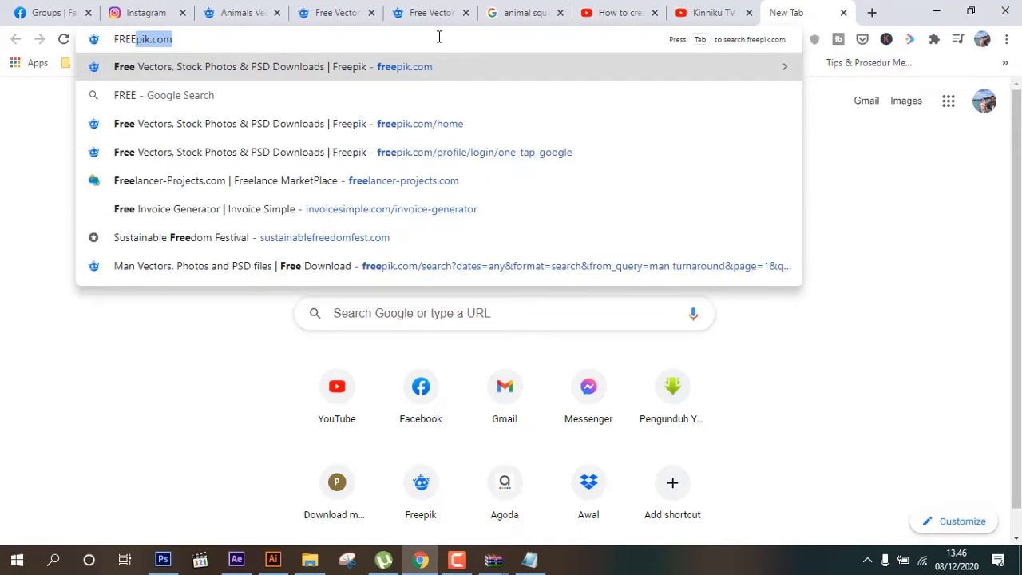
{"action": "key", "text": "Return"}
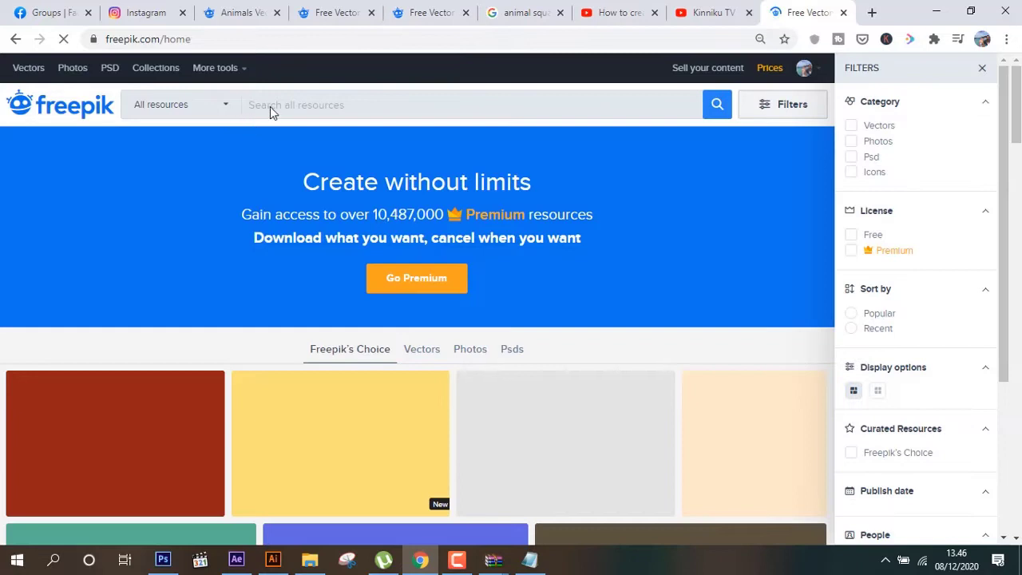
{"action": "type", "text": "animal"}
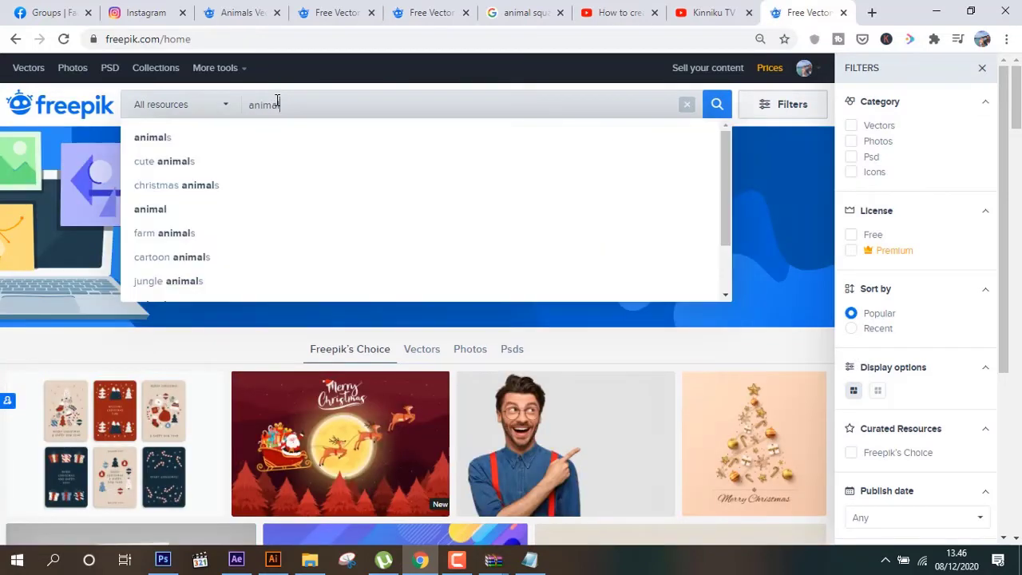
{"action": "left_click", "coordinate": [717, 108]}
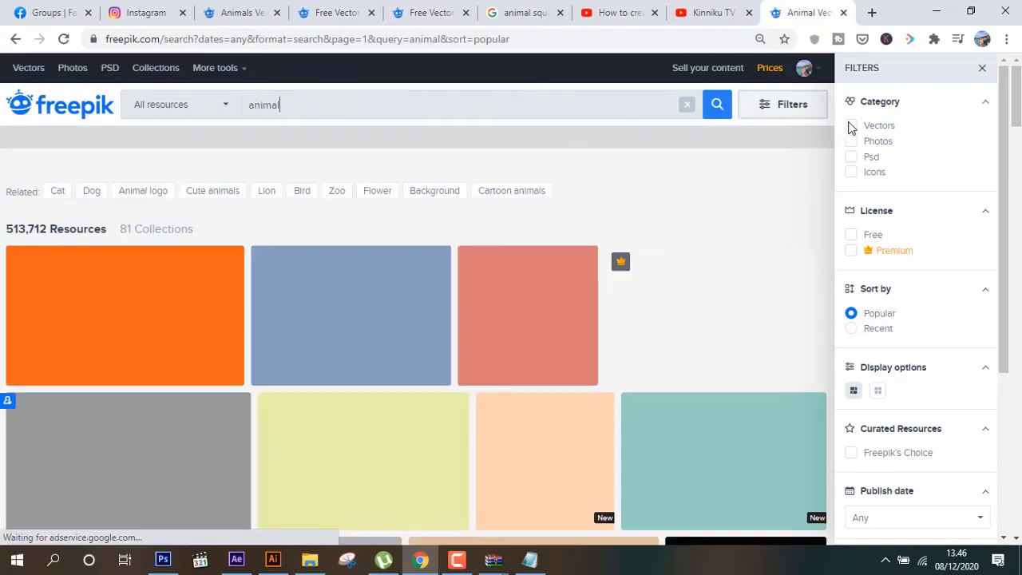
Filter the animal results to free Vectors and scroll through them.
{"action": "left_click", "coordinate": [852, 126]}
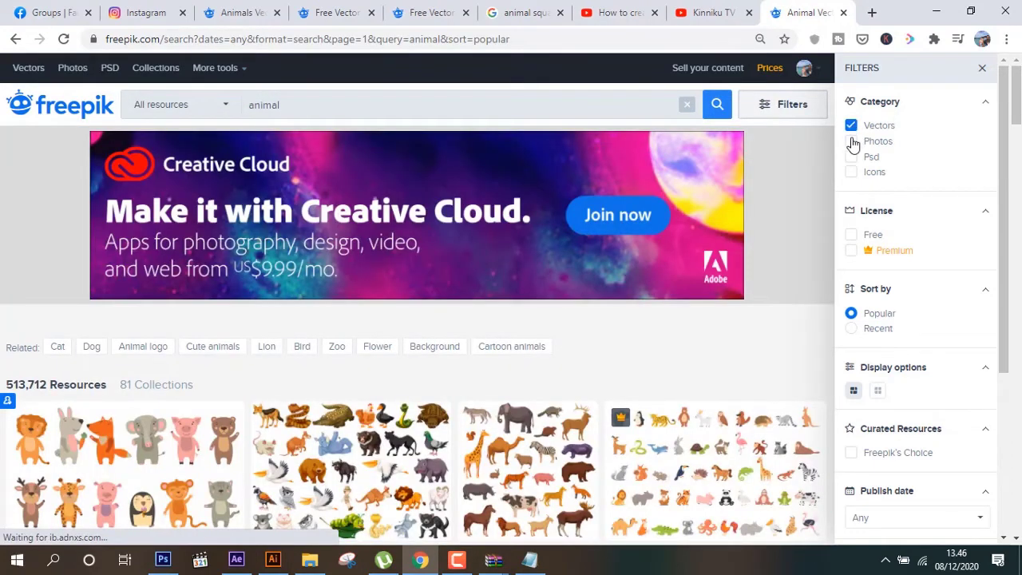
{"action": "left_click", "coordinate": [852, 236]}
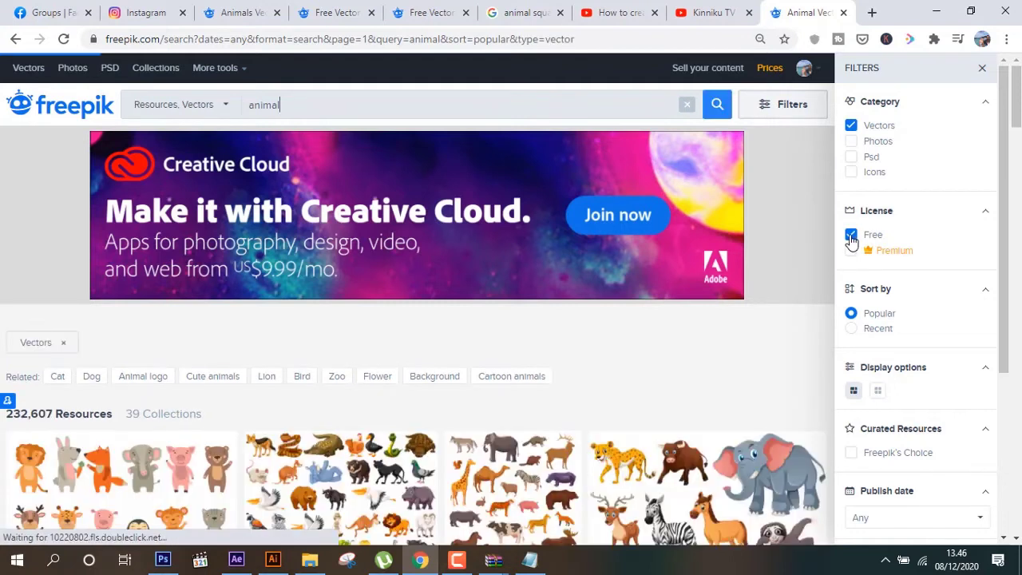
{"action": "scroll", "coordinate": [588, 316], "scroll_direction": "down", "scroll_amount": 3}
{"action": "scroll", "coordinate": [588, 316], "scroll_direction": "down", "scroll_amount": 2}
{"action": "scroll", "coordinate": [86, 293], "scroll_direction": "down", "scroll_amount": 4}
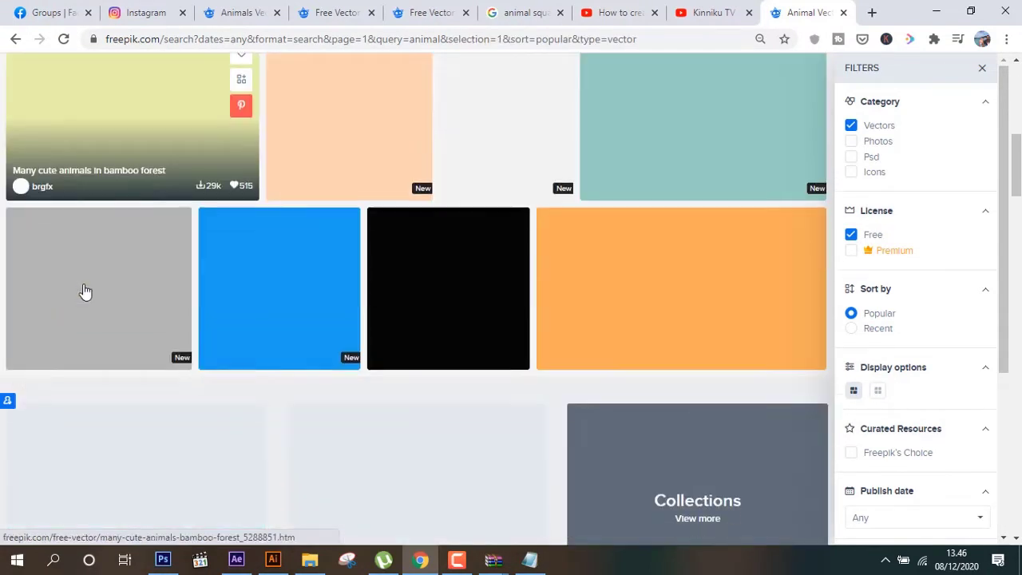
{"action": "scroll", "coordinate": [185, 339], "scroll_direction": "down", "scroll_amount": 3}
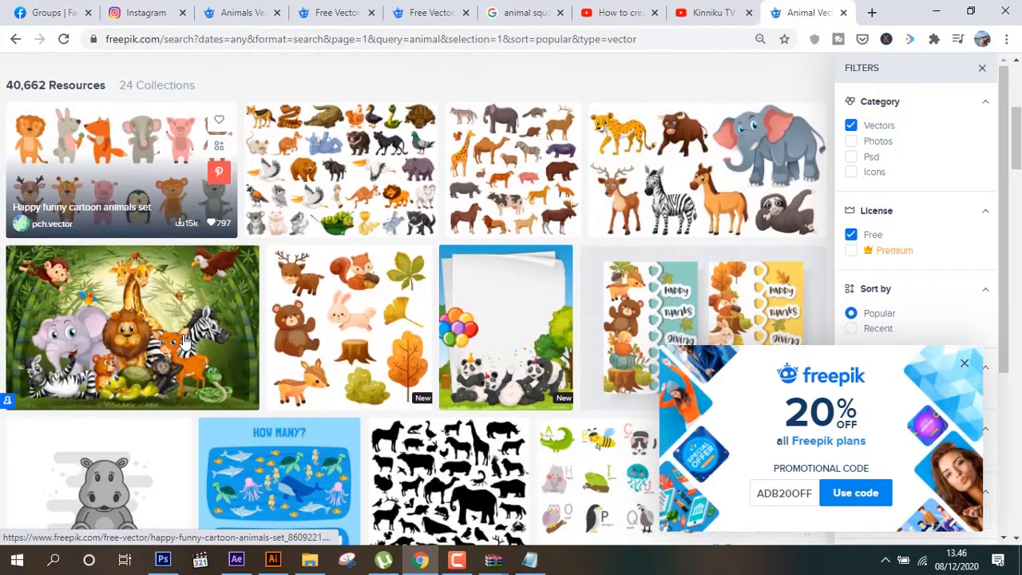
{"action": "scroll", "coordinate": [472, 214], "scroll_direction": "down", "scroll_amount": 5}
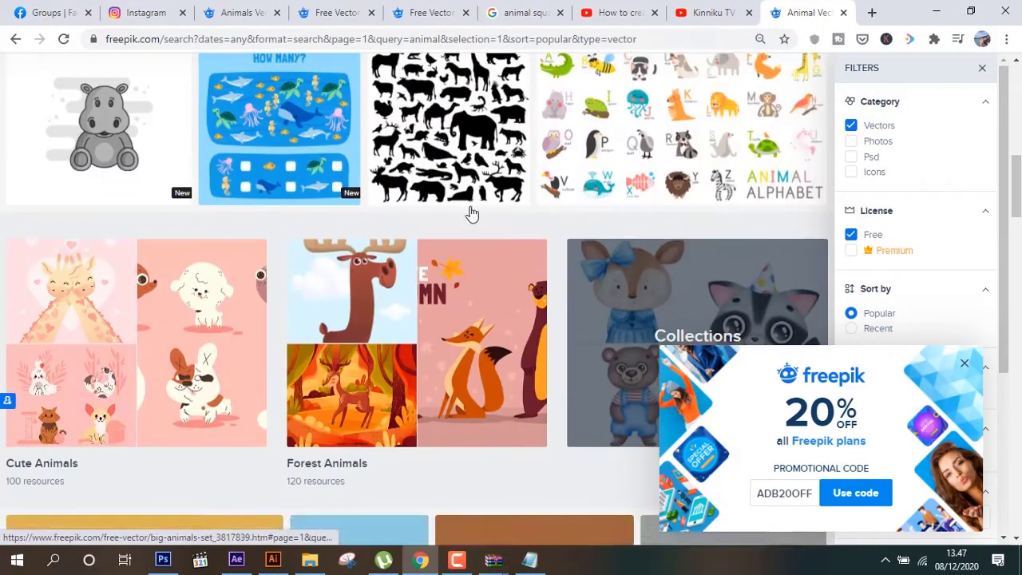
{"action": "scroll", "coordinate": [245, 242], "scroll_direction": "down", "scroll_amount": 4}
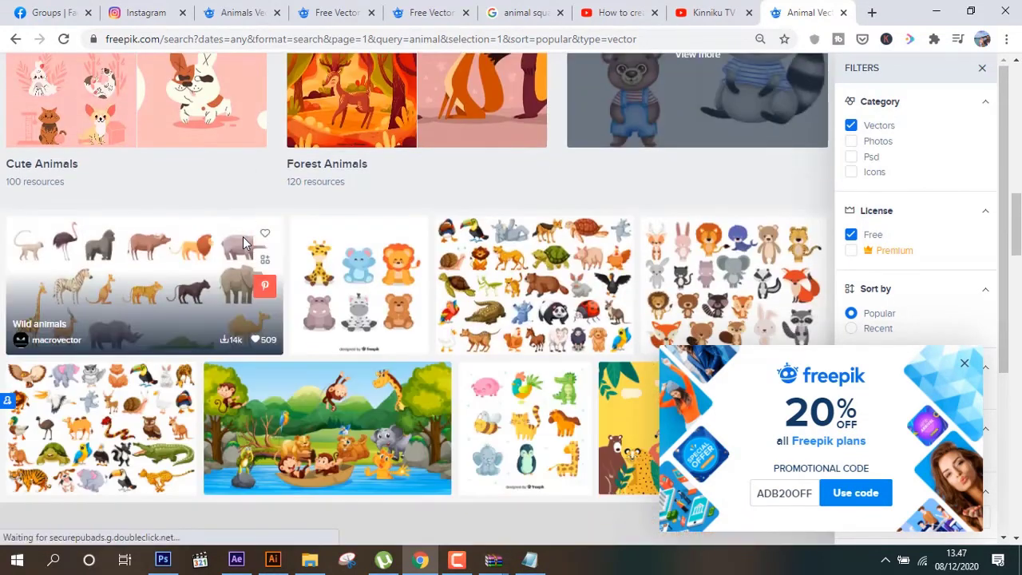
{"action": "scroll", "coordinate": [427, 255], "scroll_direction": "down", "scroll_amount": 4}
{"action": "scroll", "coordinate": [529, 283], "scroll_direction": "up", "scroll_amount": 2}
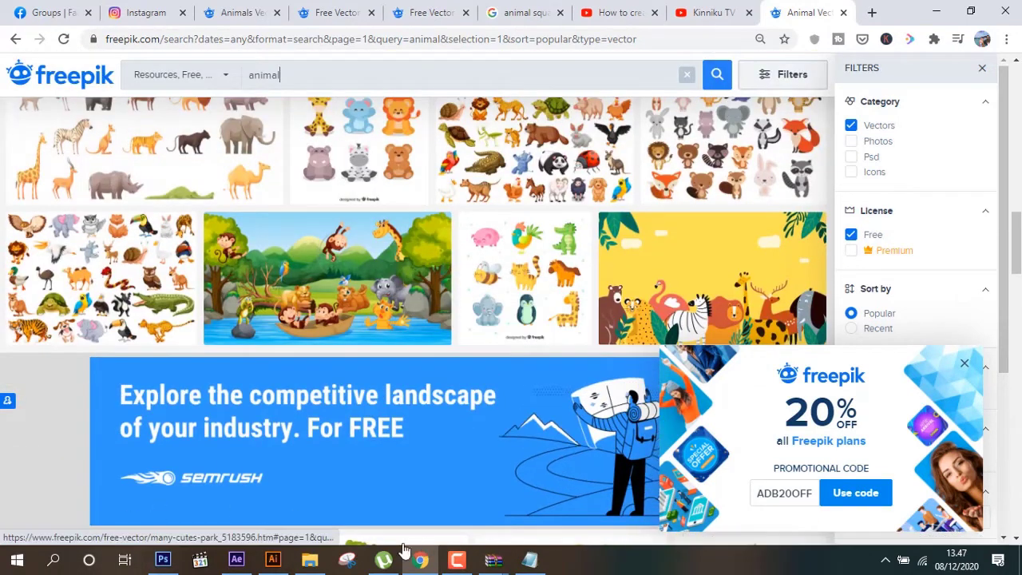
{"action": "left_click", "coordinate": [273, 559]}
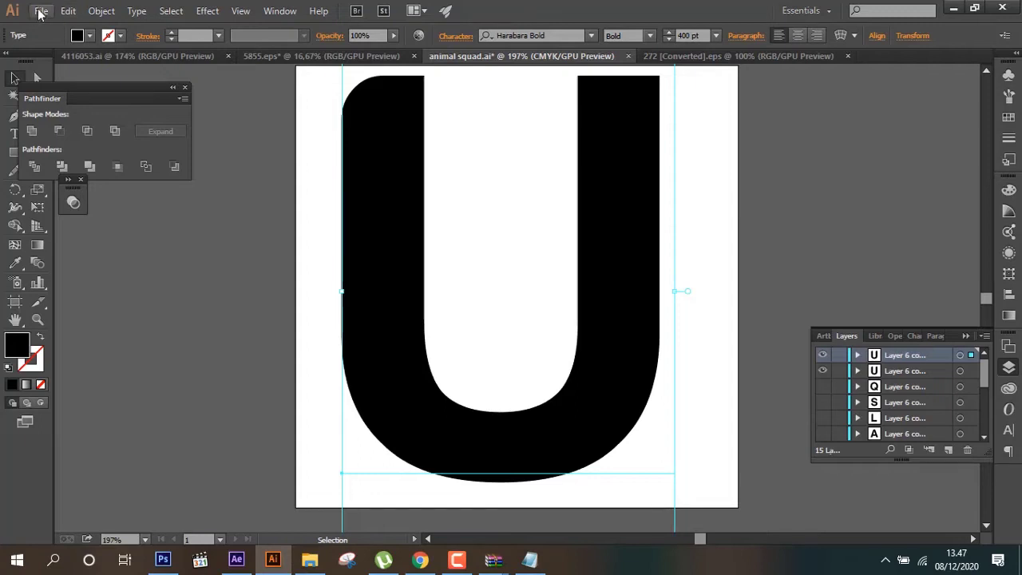
{"action": "left_click", "coordinate": [40, 13]}
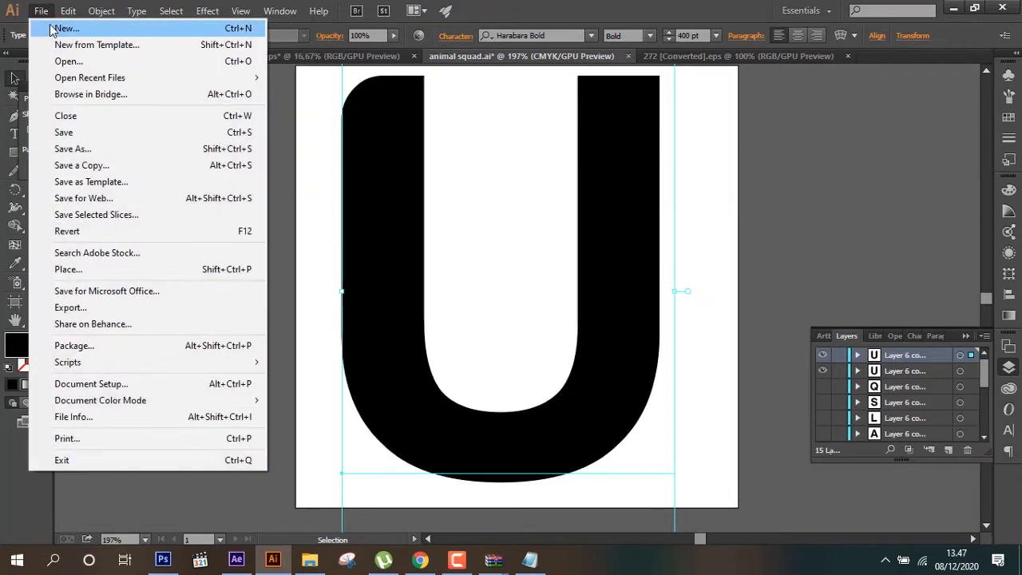
{"action": "left_click", "coordinate": [53, 30]}
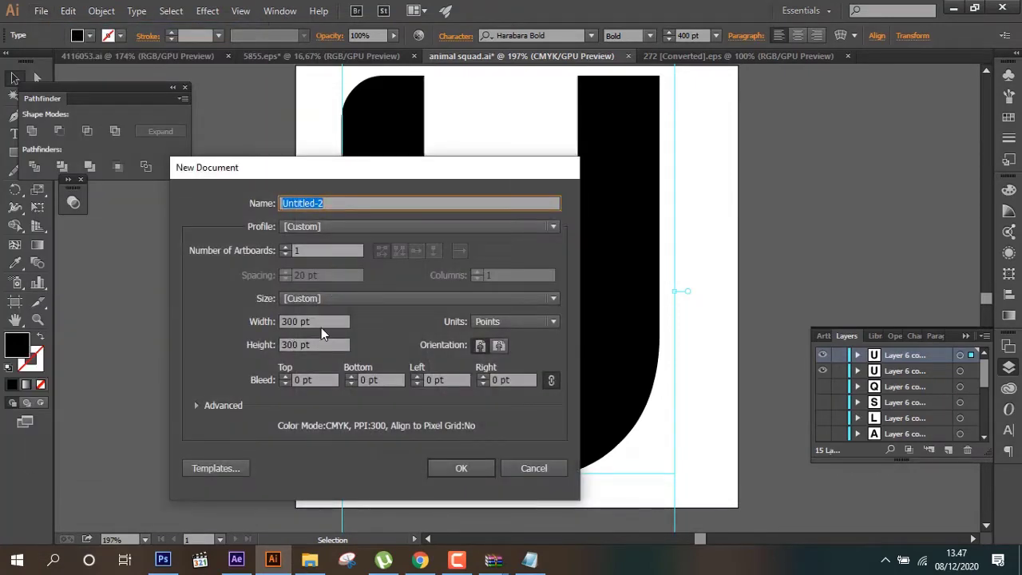
{"action": "left_click", "coordinate": [515, 468]}
{"action": "scroll", "coordinate": [909, 433], "scroll_direction": "down", "scroll_amount": 3}
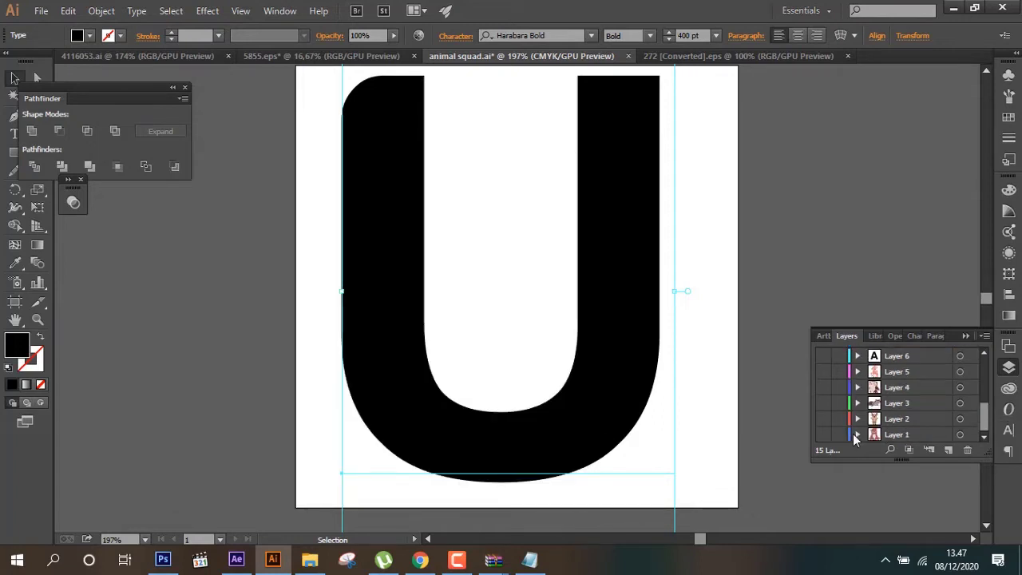
{"action": "scroll", "coordinate": [831, 411], "scroll_direction": "up", "scroll_amount": 5}
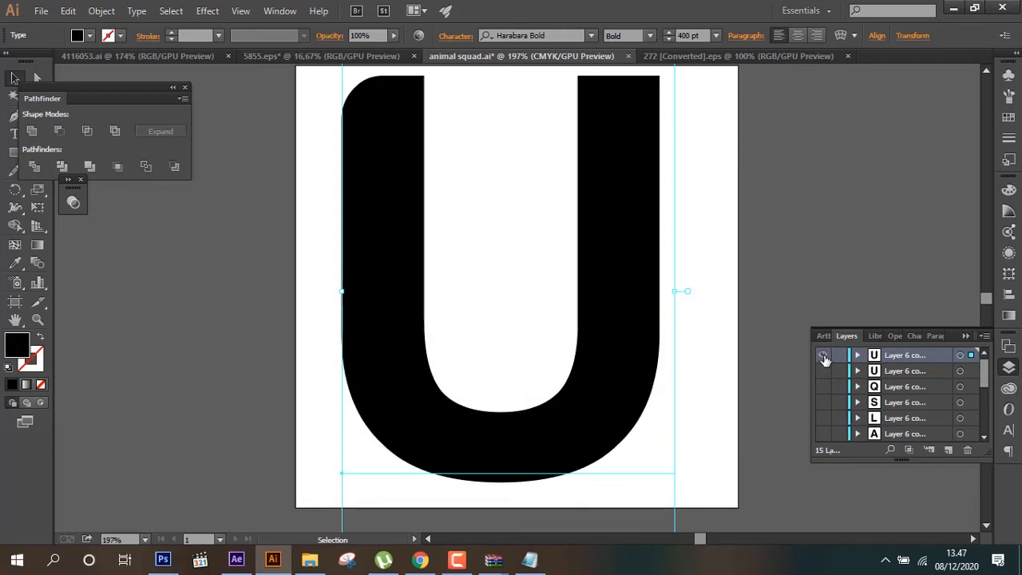
{"action": "left_click", "coordinate": [823, 355]}
{"action": "scroll", "coordinate": [858, 411], "scroll_direction": "down", "scroll_amount": 5}
{"action": "left_click", "coordinate": [822, 434]}
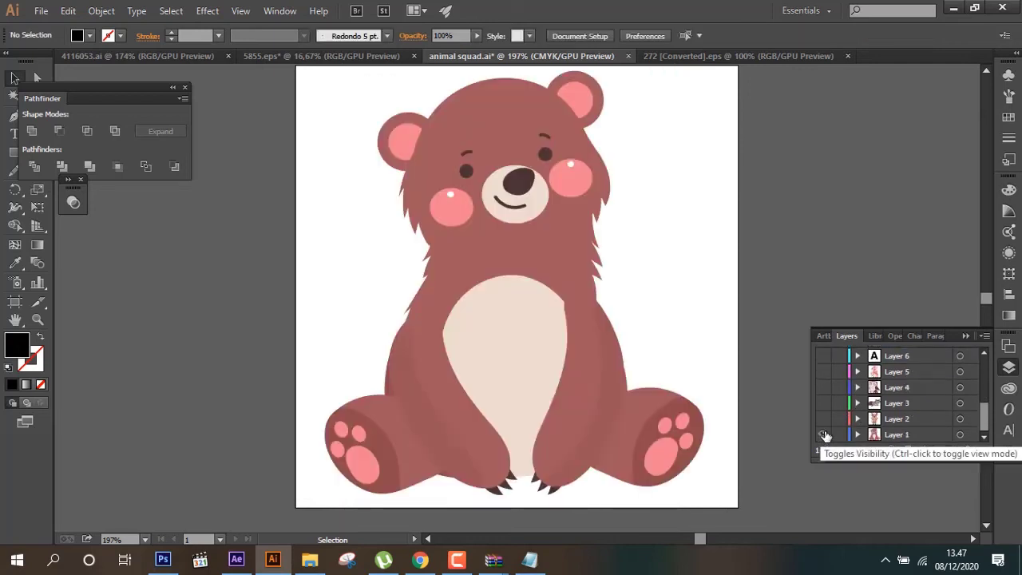
{"action": "left_click", "coordinate": [822, 435]}
{"action": "left_click", "coordinate": [822, 419]}
{"action": "left_click", "coordinate": [823, 420]}
{"action": "scroll", "coordinate": [822, 414], "scroll_direction": "up", "scroll_amount": 5}
{"action": "scroll", "coordinate": [821, 413], "scroll_direction": "down", "scroll_amount": 2}
{"action": "scroll", "coordinate": [822, 414], "scroll_direction": "up", "scroll_amount": 2}
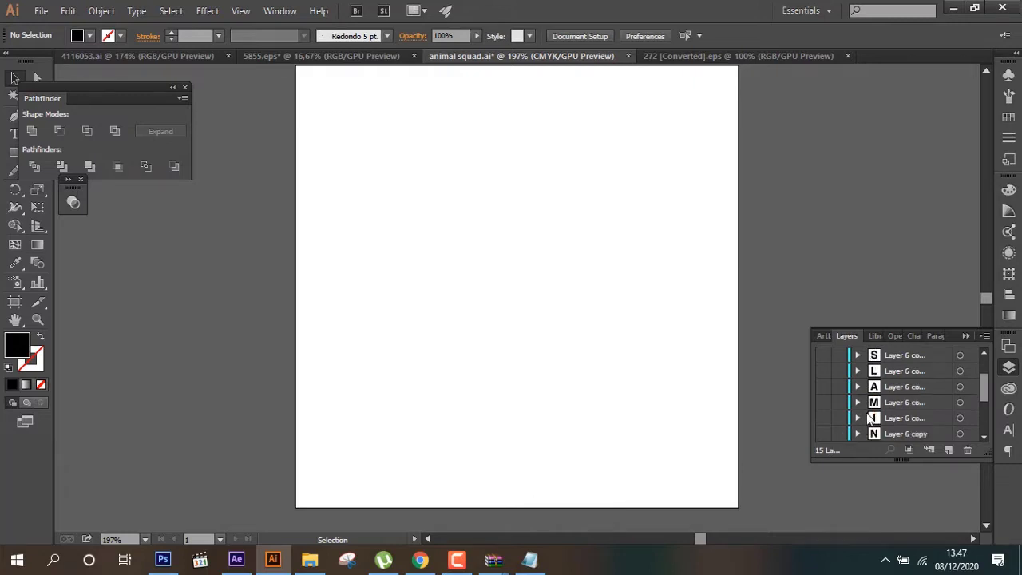
{"action": "scroll", "coordinate": [850, 404], "scroll_direction": "down", "scroll_amount": 3}
{"action": "scroll", "coordinate": [850, 383], "scroll_direction": "up", "scroll_amount": 3}
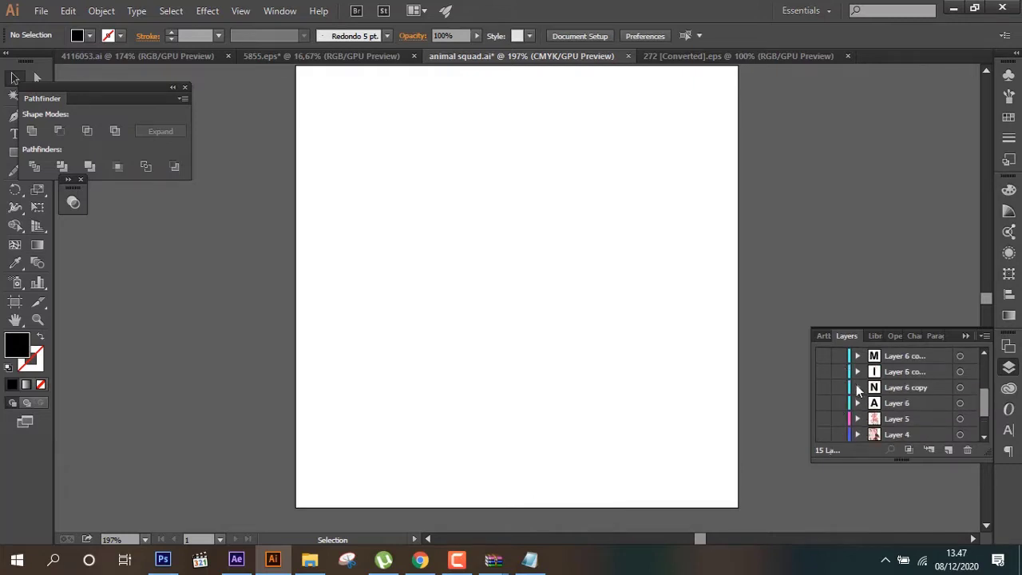
{"action": "left_click", "coordinate": [822, 403]}
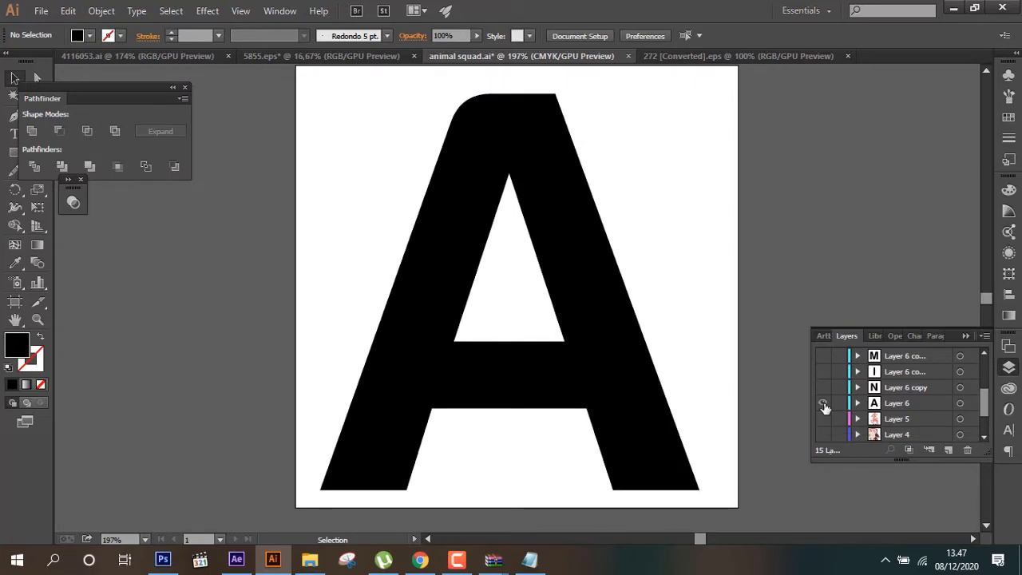
{"action": "left_click", "coordinate": [823, 403]}
{"action": "left_click", "coordinate": [822, 387]}
{"action": "left_click", "coordinate": [824, 388]}
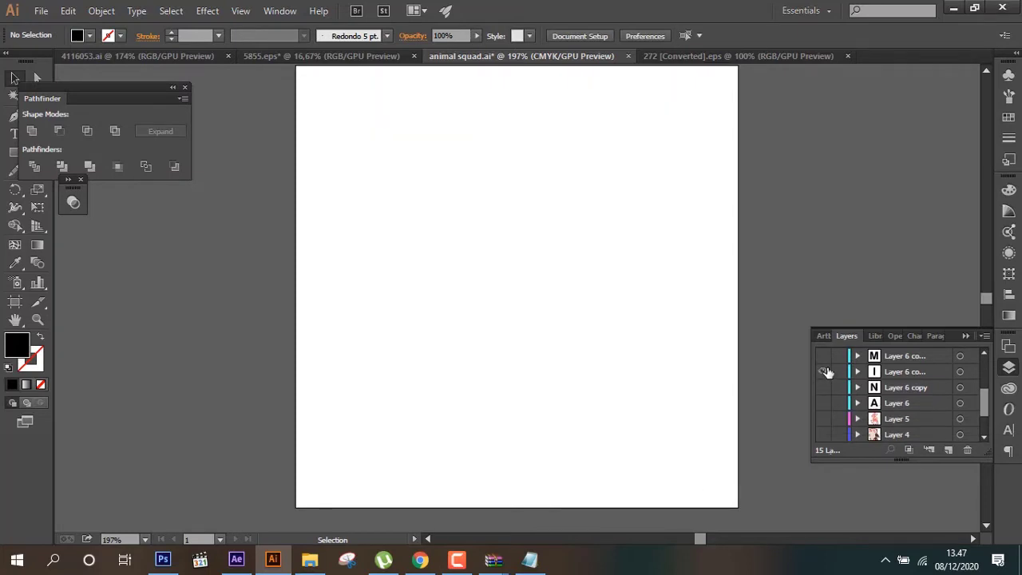
{"action": "left_click", "coordinate": [824, 372]}
{"action": "left_click", "coordinate": [826, 372]}
{"action": "scroll", "coordinate": [834, 379], "scroll_direction": "up", "scroll_amount": 1}
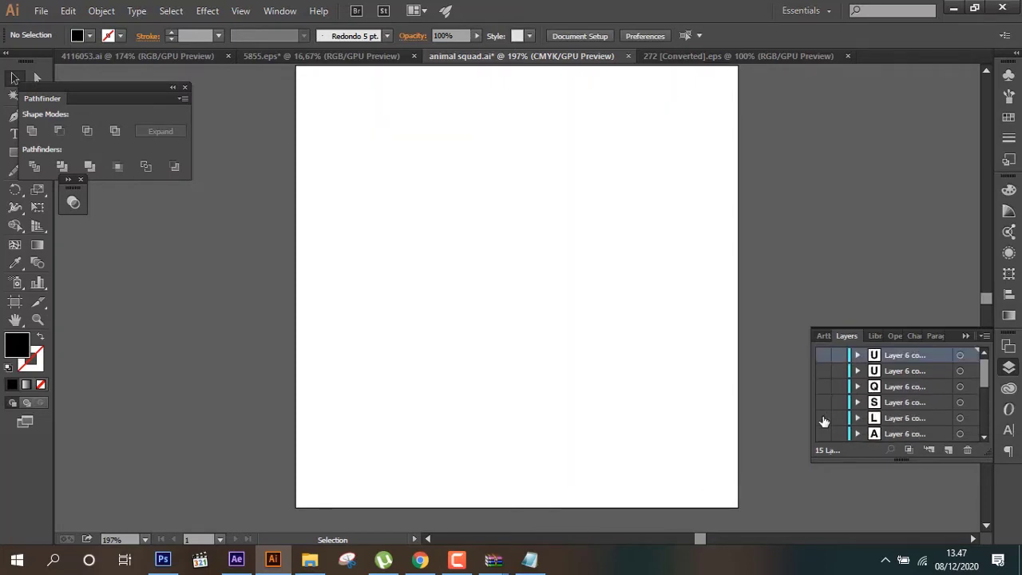
{"action": "left_click", "coordinate": [824, 403]}
{"action": "left_click", "coordinate": [825, 402]}
{"action": "left_click", "coordinate": [825, 387]}
{"action": "left_click", "coordinate": [825, 387]}
{"action": "left_click", "coordinate": [823, 371]}
{"action": "left_click", "coordinate": [824, 371]}
{"action": "scroll", "coordinate": [825, 377], "scroll_direction": "up", "scroll_amount": 1}
{"action": "left_click", "coordinate": [825, 356]}
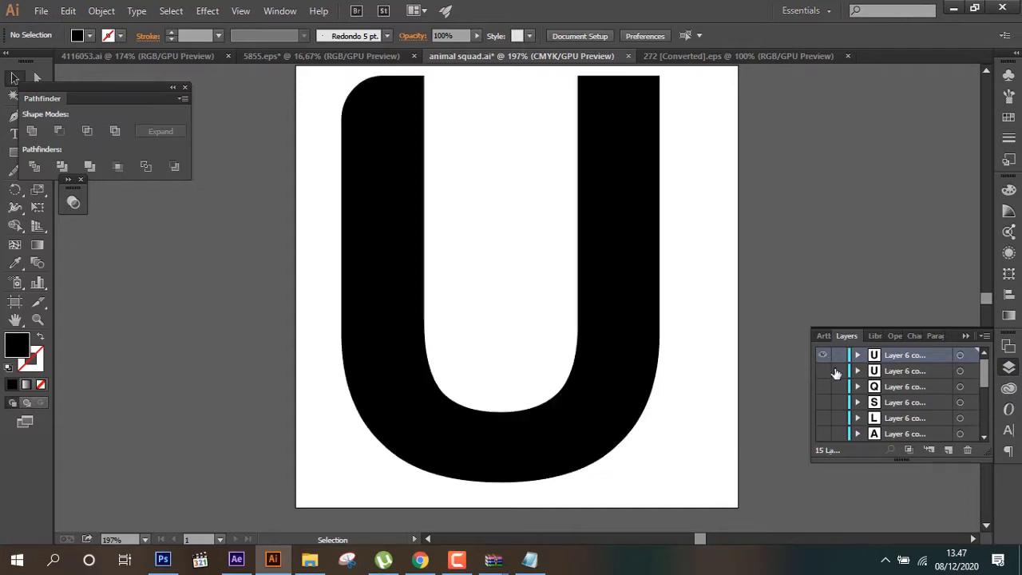
Retype the U letter text as 'A'.
{"action": "double_click", "coordinate": [660, 366]}
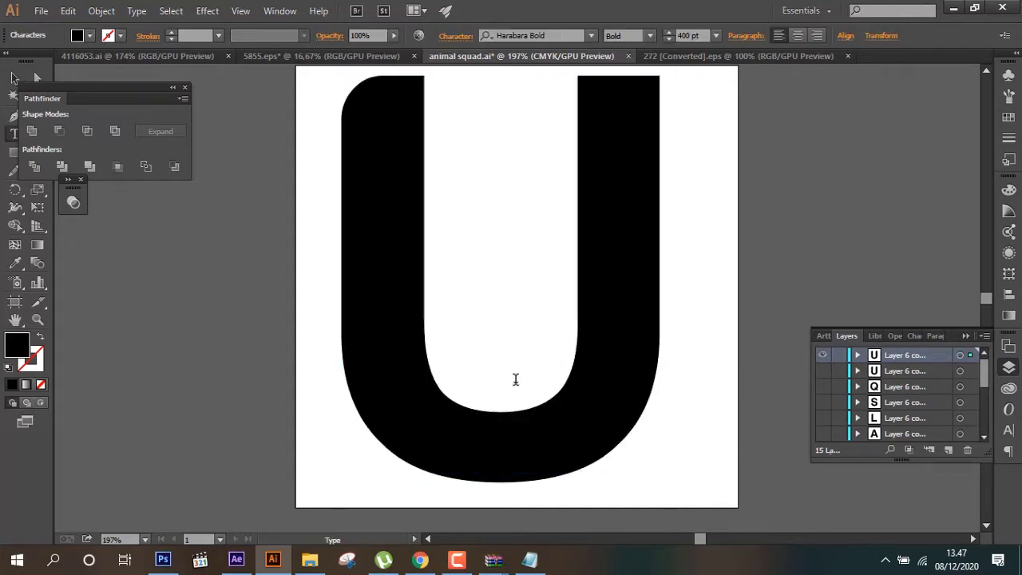
{"action": "key", "text": "ctrl+a"}
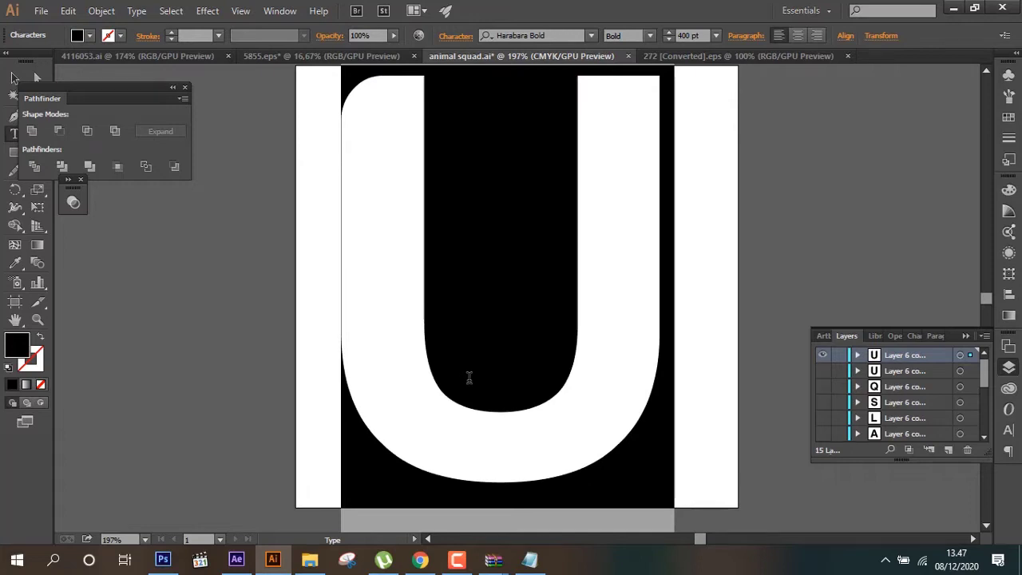
{"action": "type", "text": "a"}
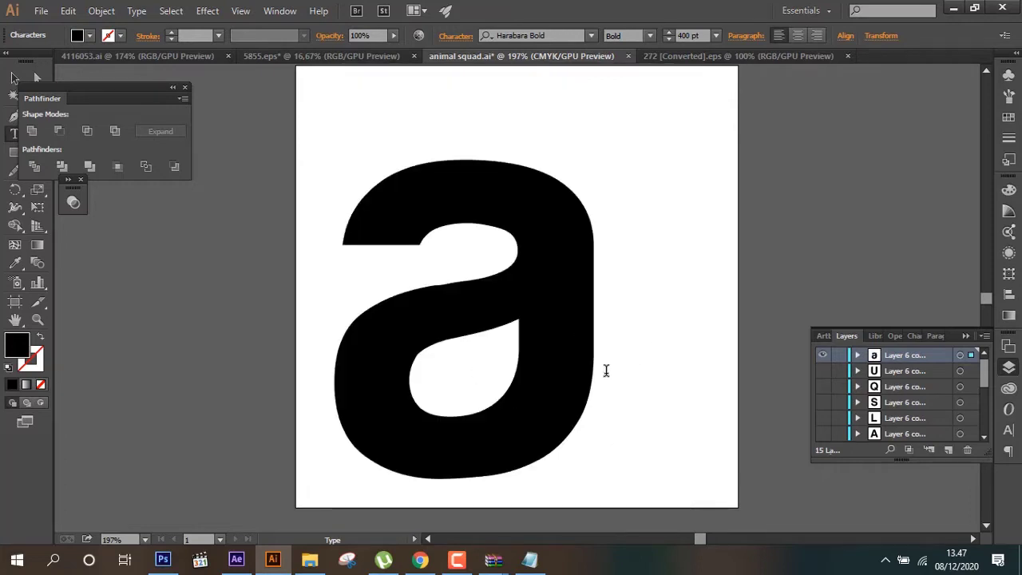
{"action": "key", "text": "ctrl+a"}
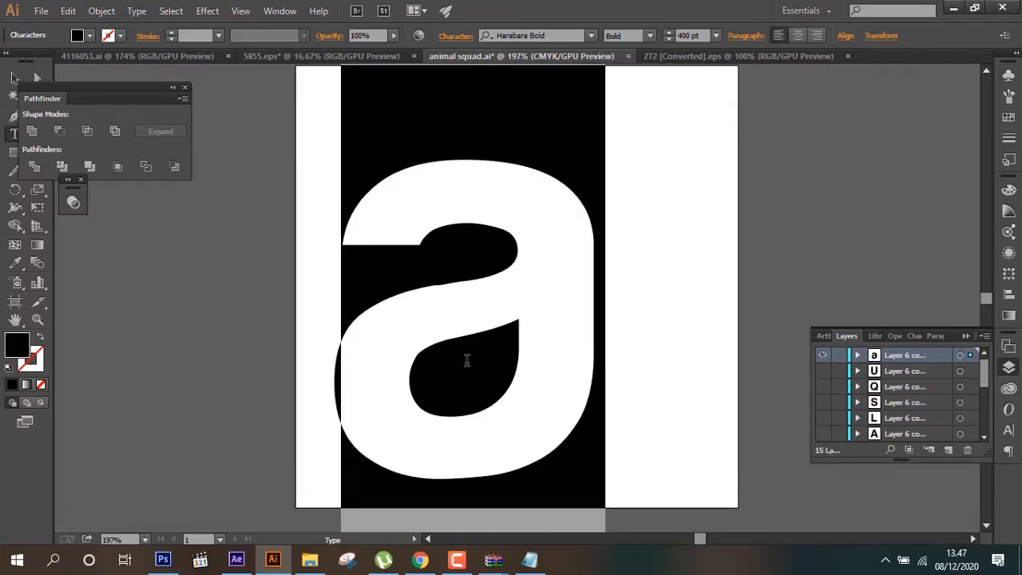
{"action": "type", "text": "A"}
Duplicate the A letter layer, hide the copy below, and retype the top one as 'D'.
{"action": "left_click_drag", "start_coordinate": [924, 353], "coordinate": [929, 450]}
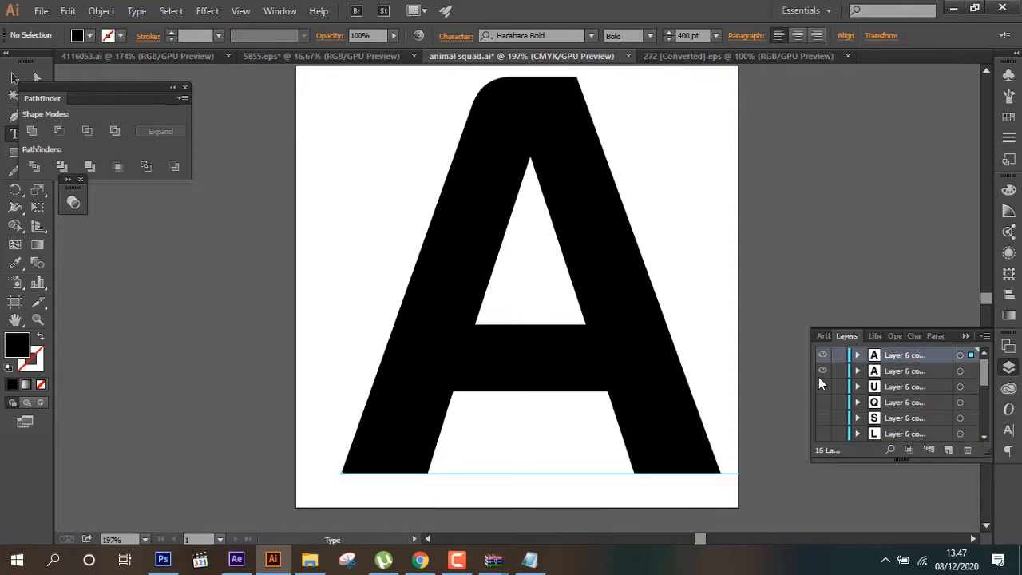
{"action": "left_click", "coordinate": [823, 371]}
{"action": "left_click", "coordinate": [646, 381]}
{"action": "double_click", "coordinate": [646, 372]}
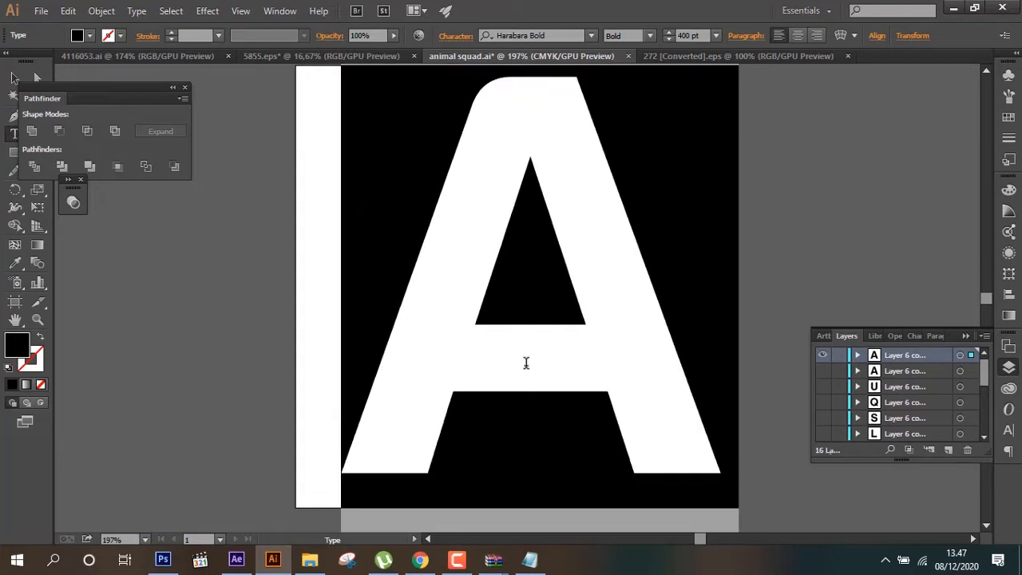
{"action": "type", "text": "D"}
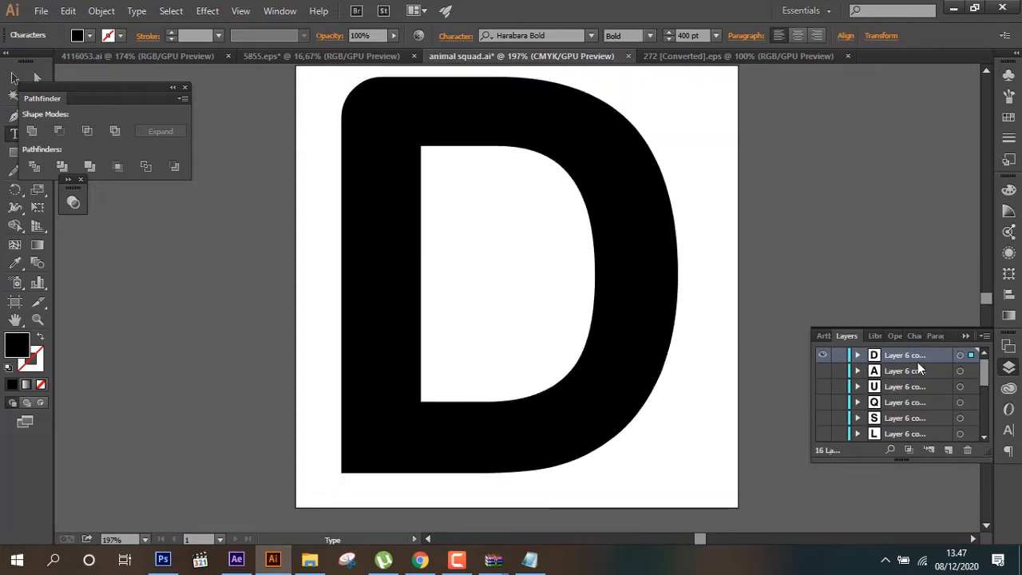
Show the original A letter layer (Layer 6) and hide the new D layer.
{"action": "scroll", "coordinate": [834, 362], "scroll_direction": "down", "scroll_amount": 3}
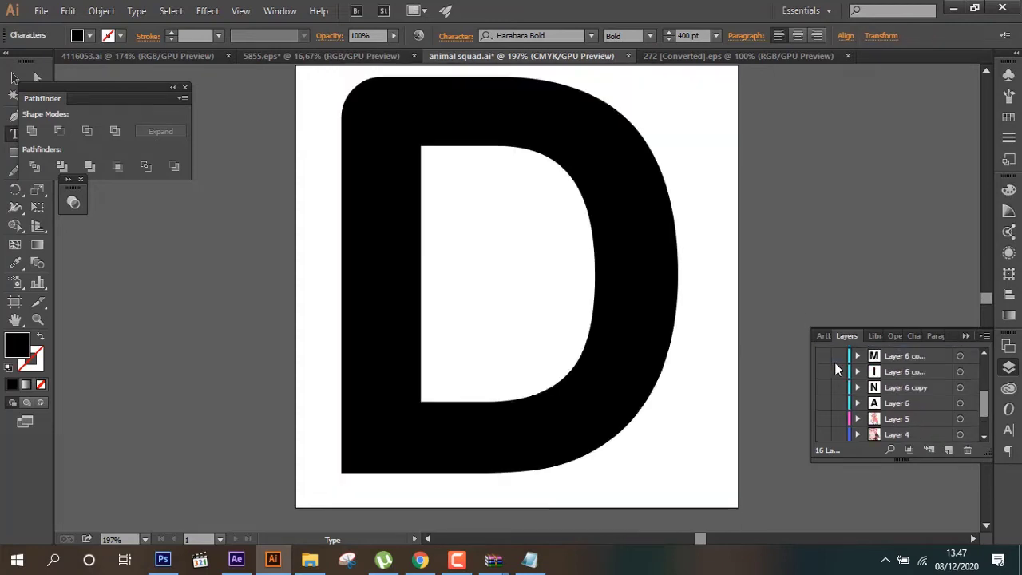
{"action": "left_click", "coordinate": [824, 406]}
{"action": "scroll", "coordinate": [860, 389], "scroll_direction": "up", "scroll_amount": 2}
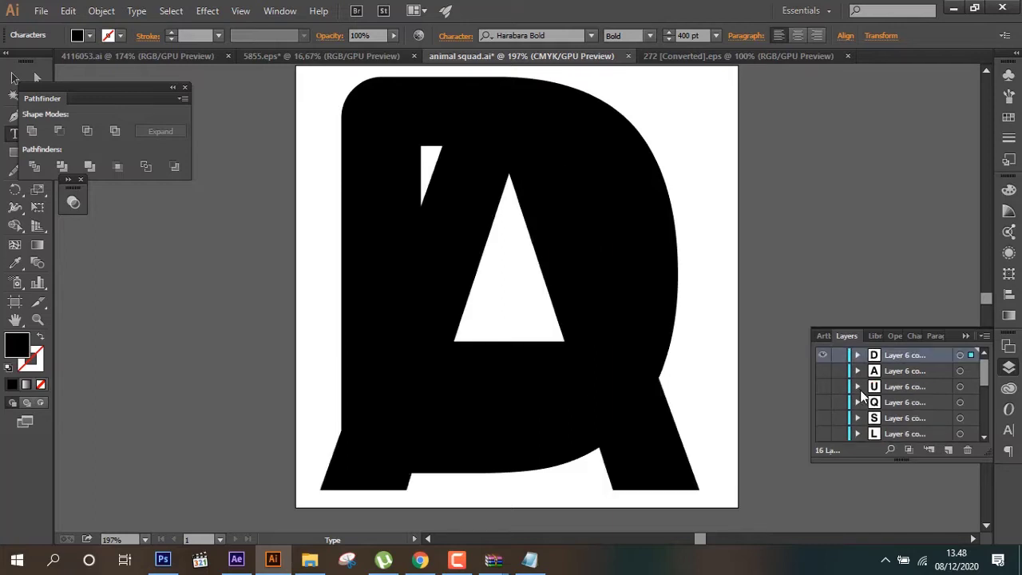
{"action": "left_click", "coordinate": [826, 359]}
{"action": "scroll", "coordinate": [888, 387], "scroll_direction": "down", "scroll_amount": 3}
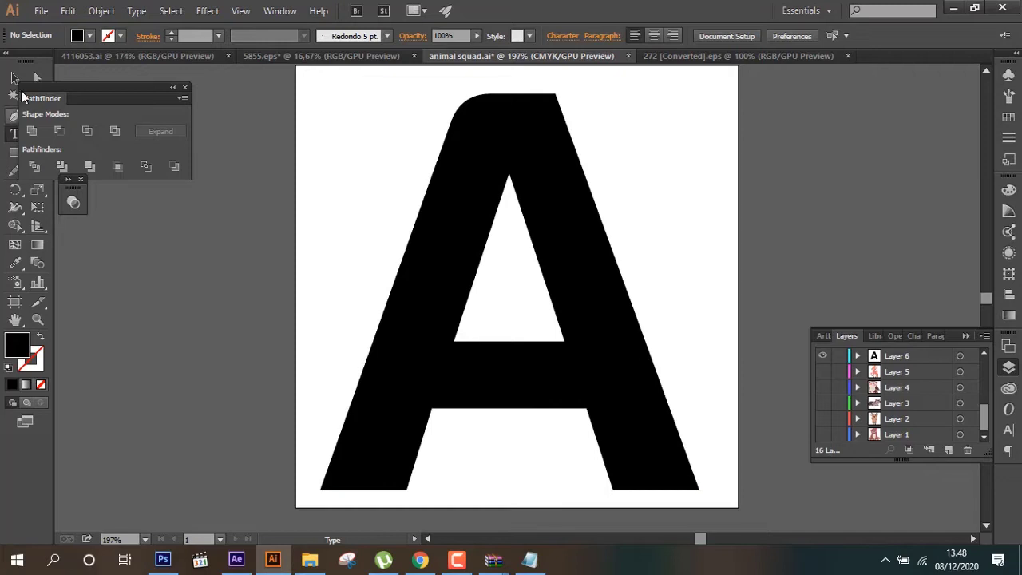
Fill the A letter with bright yellow (E4EA00).
{"action": "key", "text": "v"}
{"action": "left_click", "coordinate": [580, 335]}
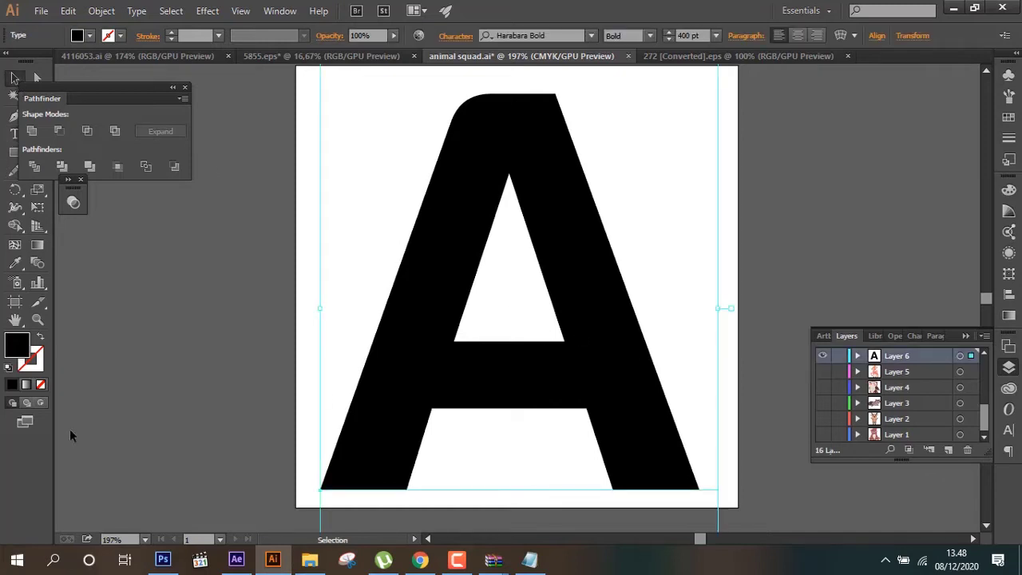
{"action": "double_click", "coordinate": [24, 344]}
{"action": "type", "text": "B70034"}
{"action": "left_click", "coordinate": [366, 431]}
{"action": "left_click", "coordinate": [386, 491]}
{"action": "left_click_drag", "start_coordinate": [355, 400], "coordinate": [372, 355]}
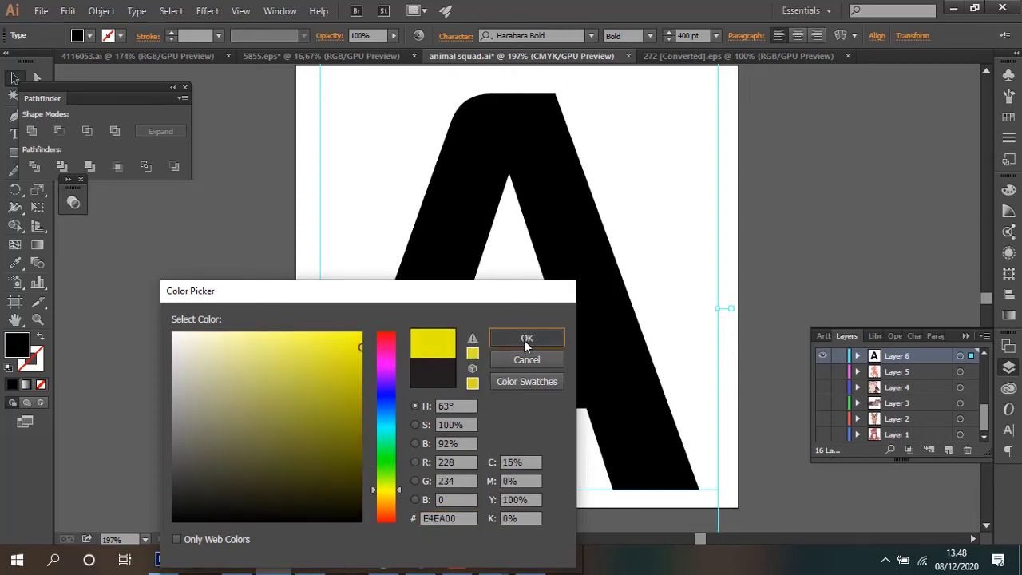
{"action": "left_click", "coordinate": [527, 338]}
Hide the A layer, show the N layer and fill N dark red AD0032.
{"action": "left_click", "coordinate": [822, 355]}
{"action": "scroll", "coordinate": [836, 391], "scroll_direction": "up", "scroll_amount": 2}
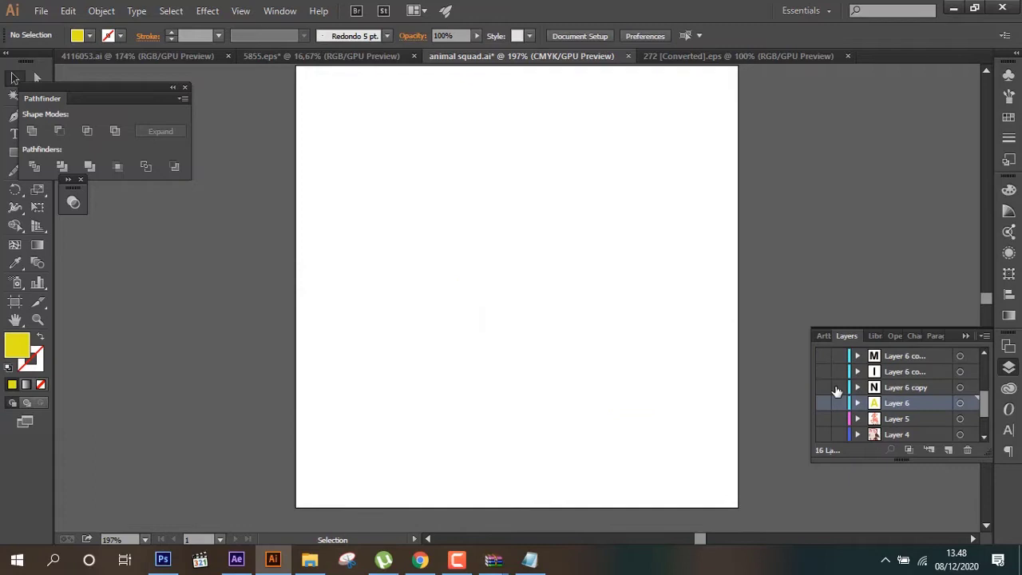
{"action": "left_click", "coordinate": [823, 392]}
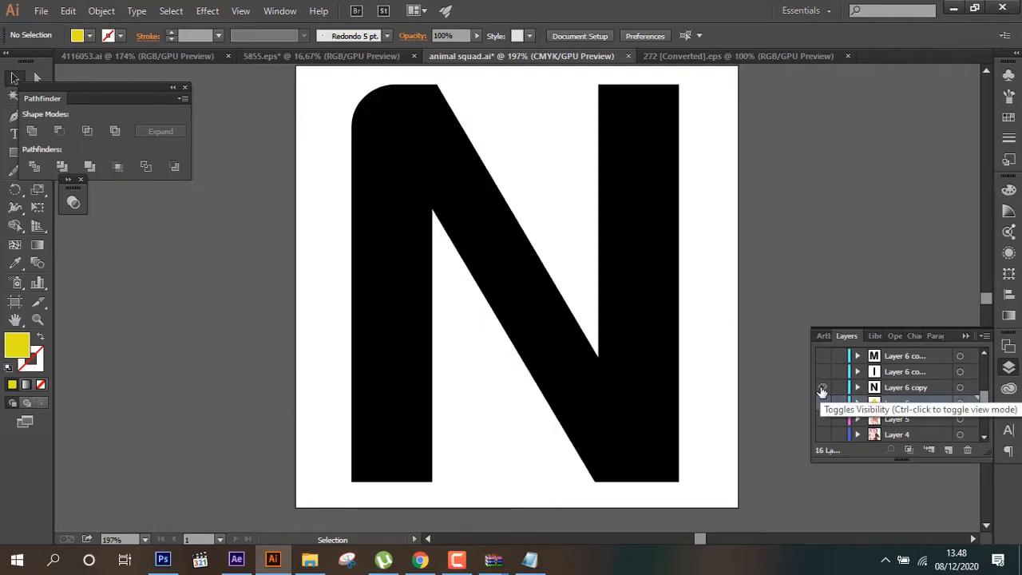
{"action": "left_click", "coordinate": [369, 379]}
{"action": "double_click", "coordinate": [19, 347]}
{"action": "left_click", "coordinate": [306, 379]}
{"action": "type", "text": "AD0032"}
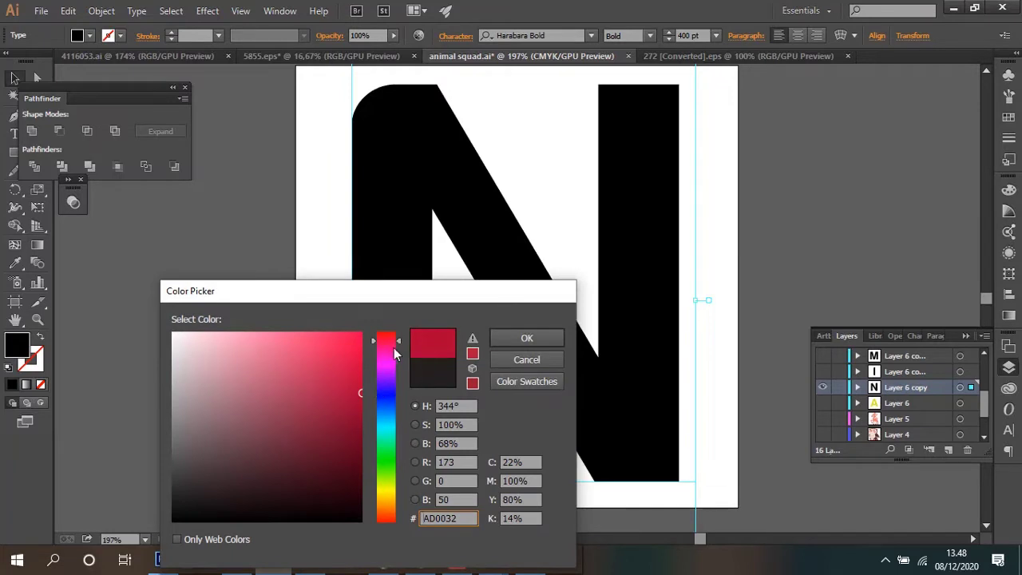
{"action": "left_click", "coordinate": [504, 344]}
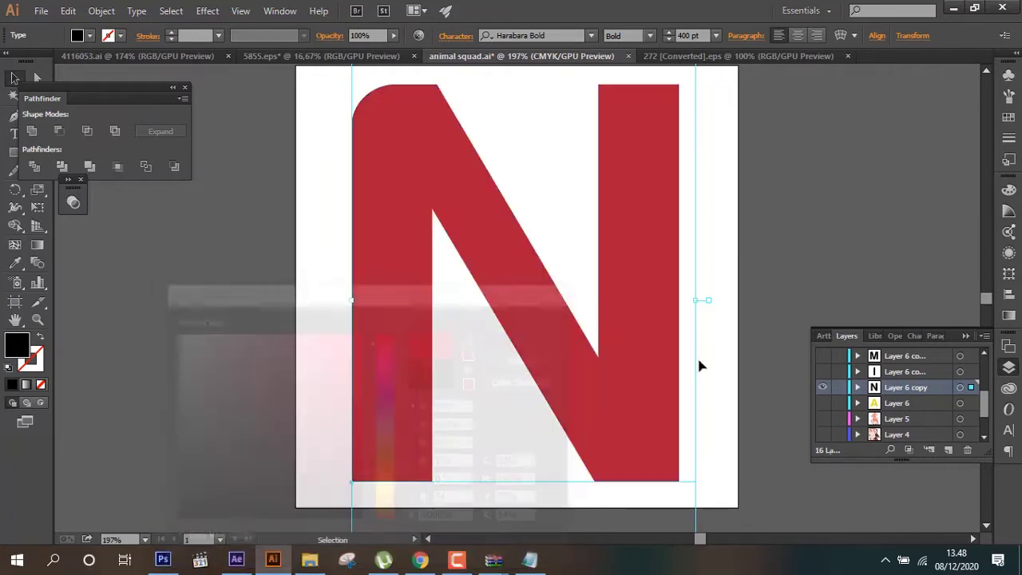
Hide the N layer, show the I layer and fill the I letter saturated blue.
{"action": "left_click", "coordinate": [822, 387]}
{"action": "left_click", "coordinate": [823, 371]}
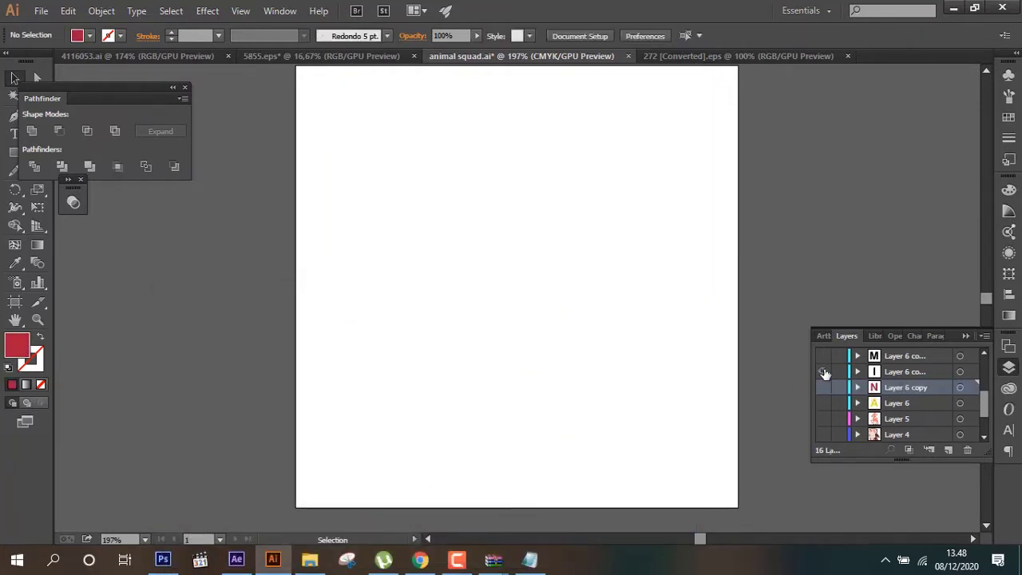
{"action": "double_click", "coordinate": [10, 345]}
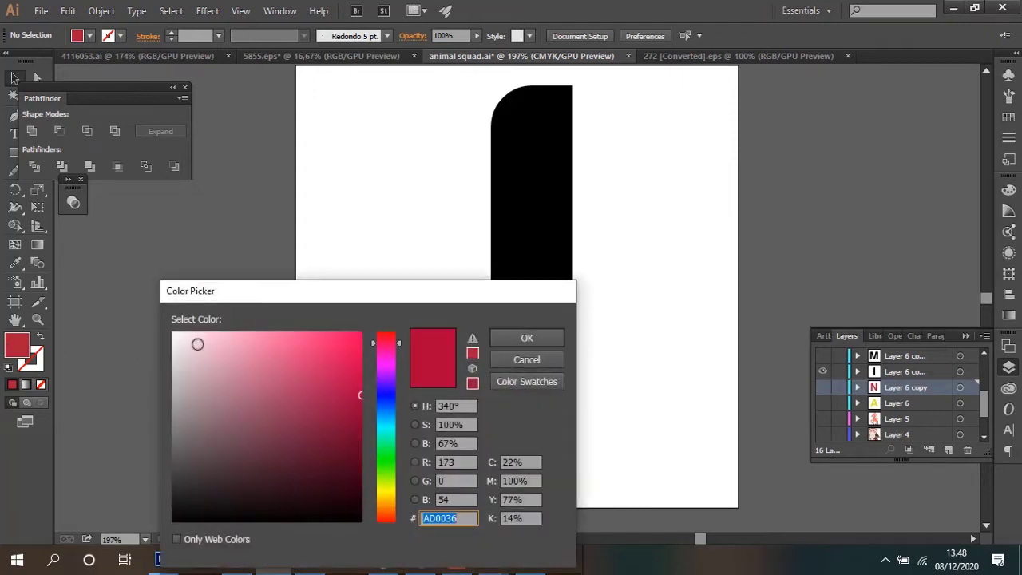
{"action": "left_click", "coordinate": [379, 399]}
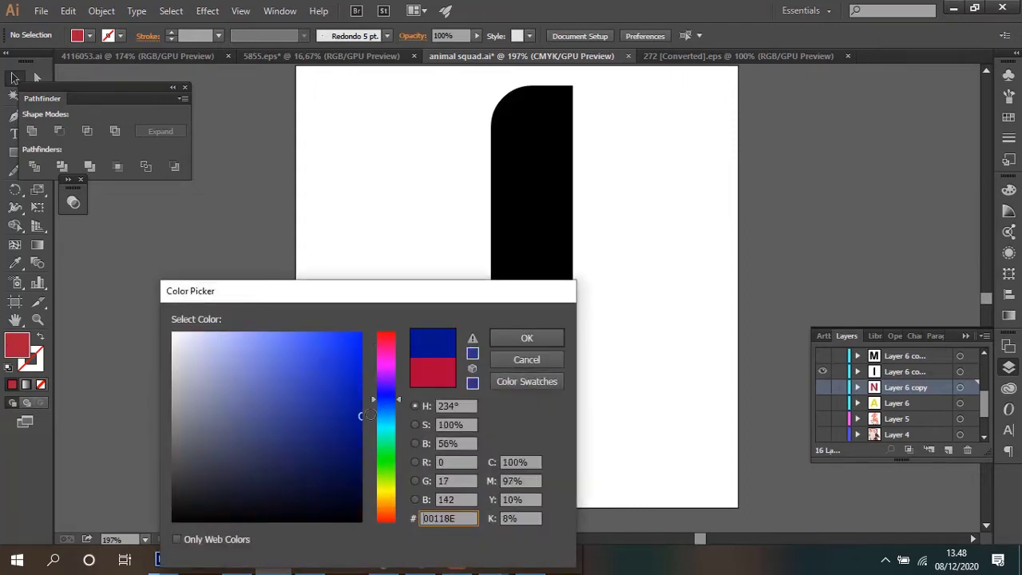
{"action": "left_click", "coordinate": [519, 339]}
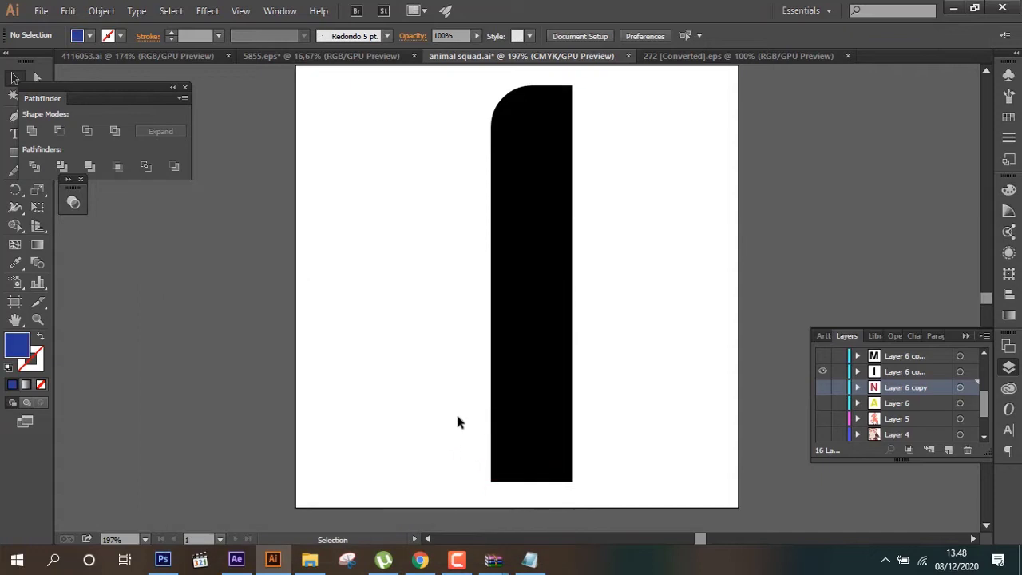
{"action": "left_click", "coordinate": [935, 373]}
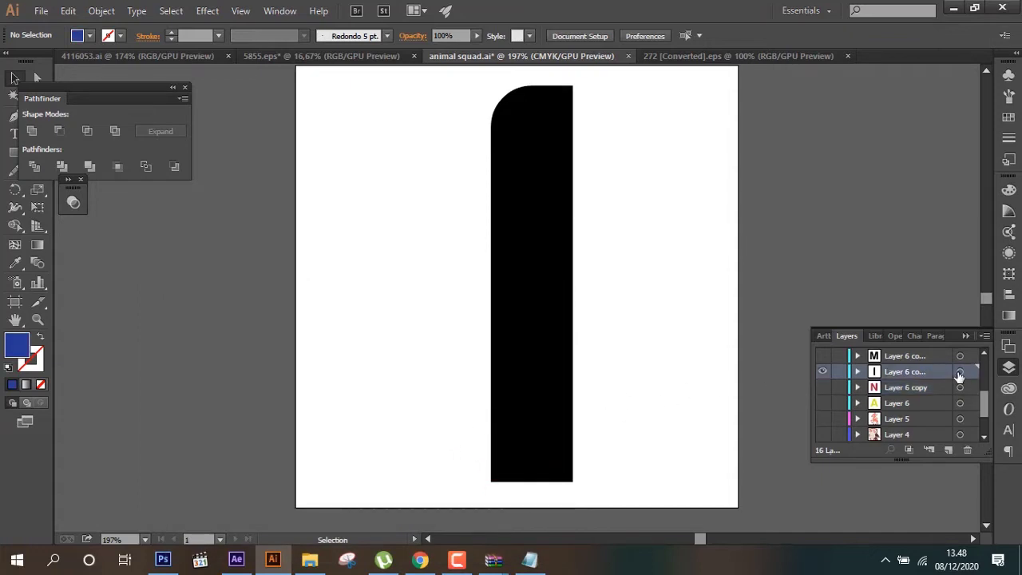
{"action": "left_click", "coordinate": [960, 372]}
{"action": "double_click", "coordinate": [17, 345]}
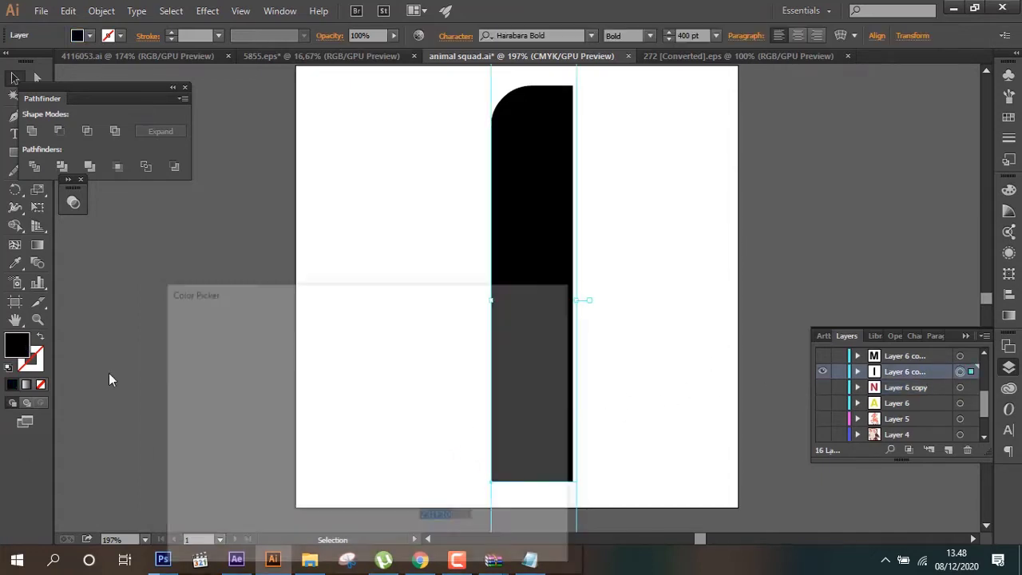
{"action": "left_click", "coordinate": [384, 402]}
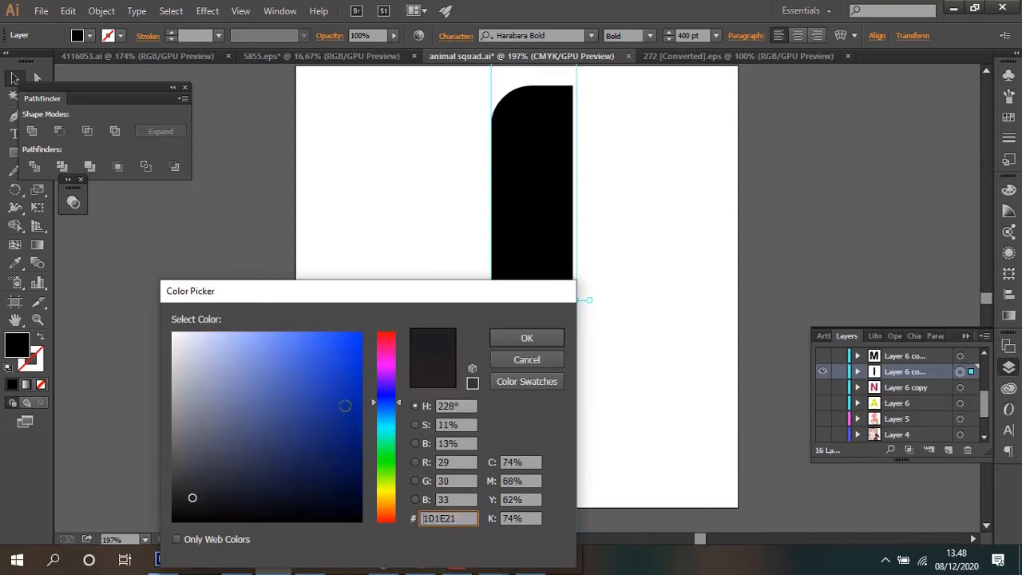
{"action": "left_click", "coordinate": [343, 407]}
{"action": "left_click", "coordinate": [526, 339]}
{"action": "left_click", "coordinate": [611, 354]}
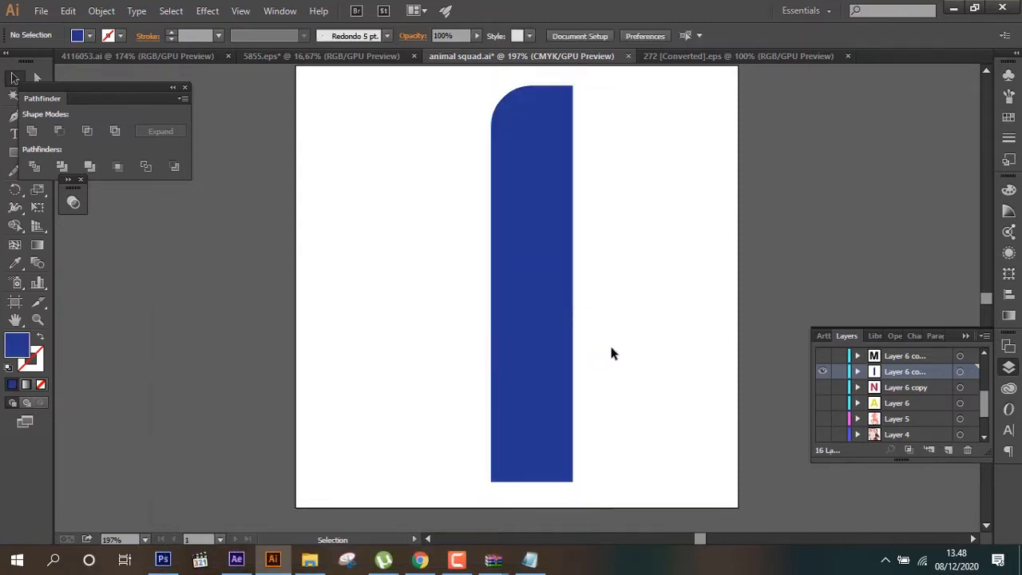
In After Effects, create a 400×400 comp named 'a cube side 1' (25 fps, black background).
{"action": "left_click", "coordinate": [238, 561]}
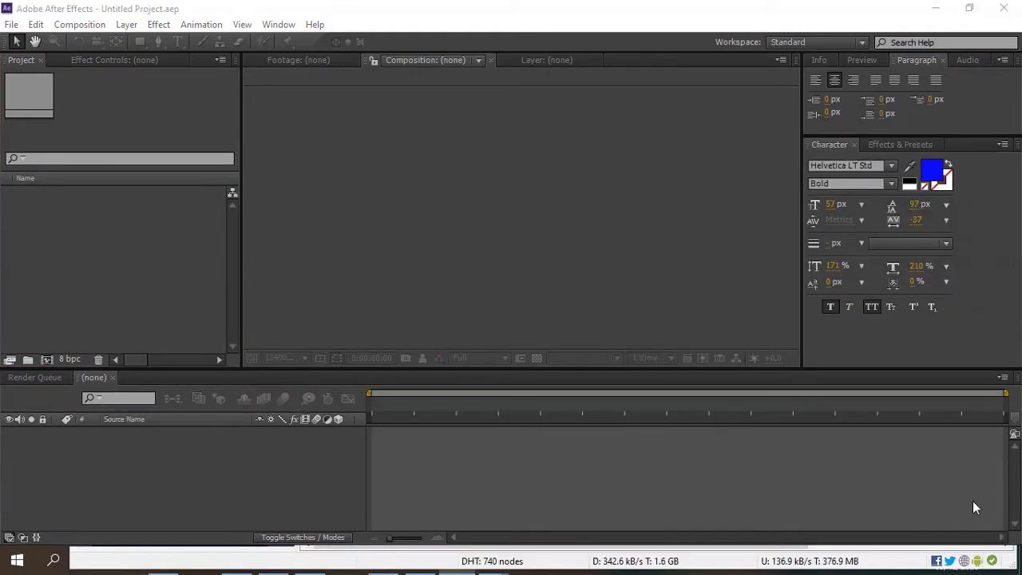
{"action": "left_click", "coordinate": [75, 24]}
{"action": "left_click", "coordinate": [86, 39]}
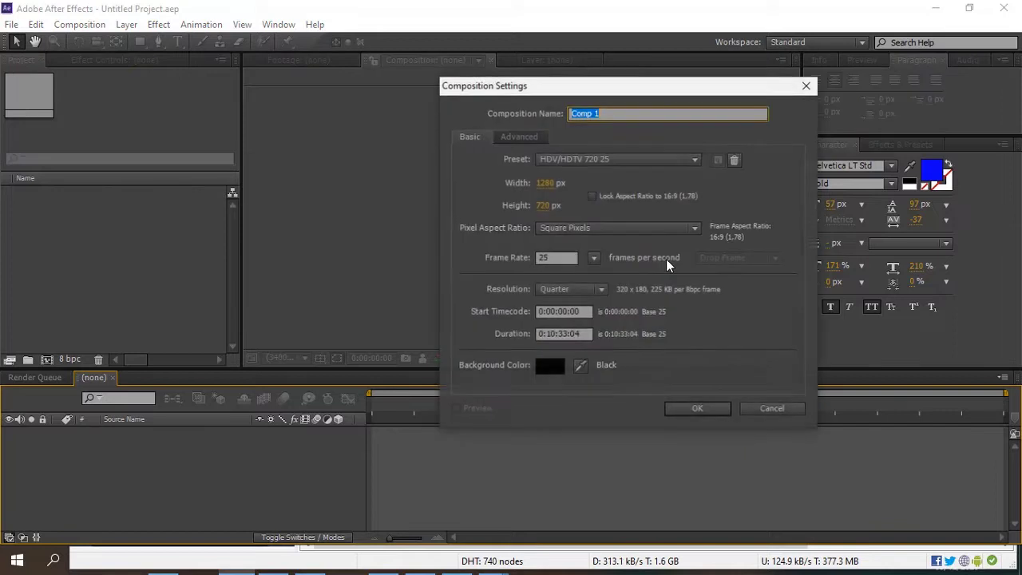
{"action": "left_click", "coordinate": [550, 183]}
{"action": "left_click", "coordinate": [551, 183]}
{"action": "type", "text": "400"}
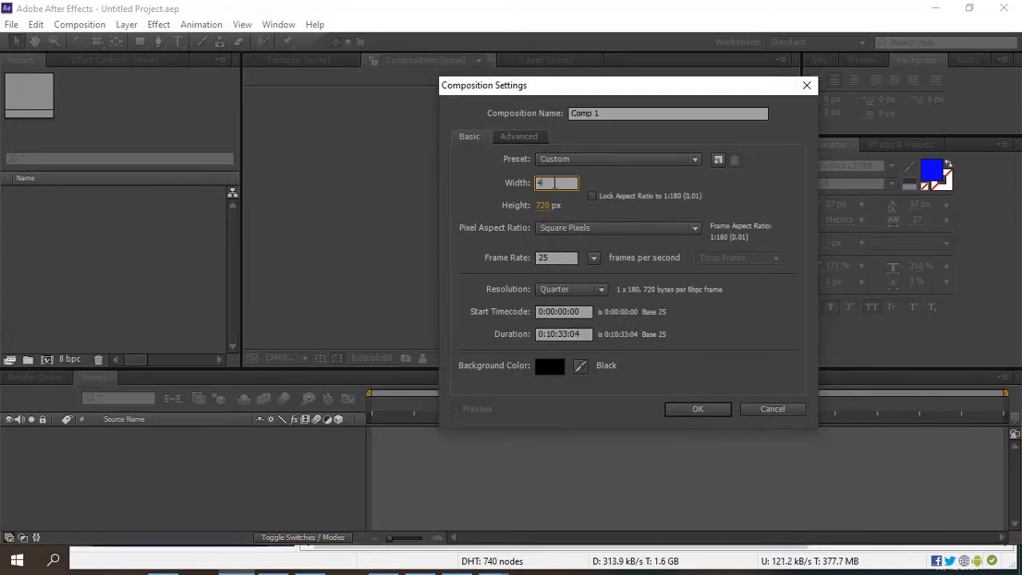
{"action": "key", "text": "Tab"}
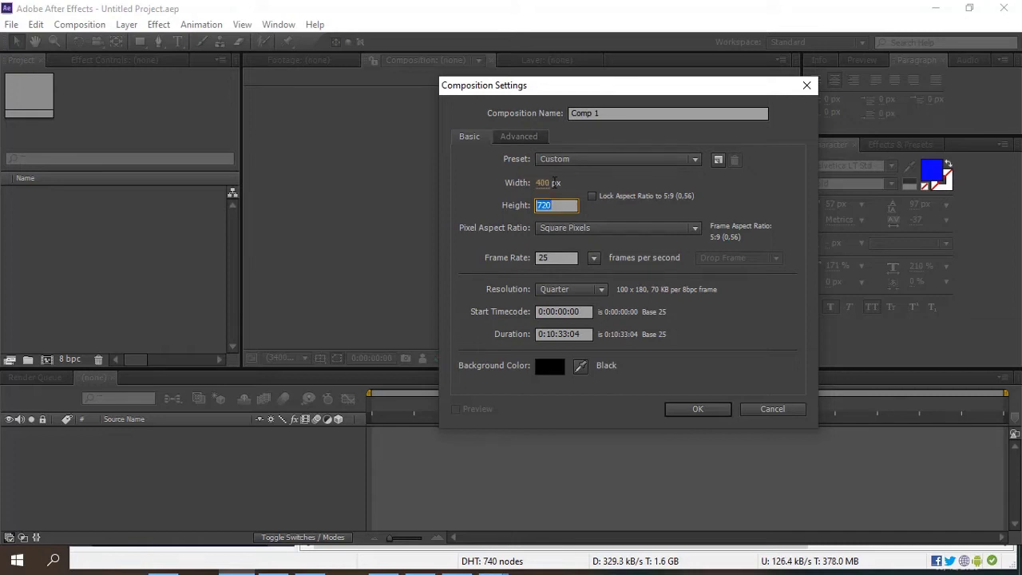
{"action": "type", "text": "400"}
{"action": "key", "text": "Tab"}
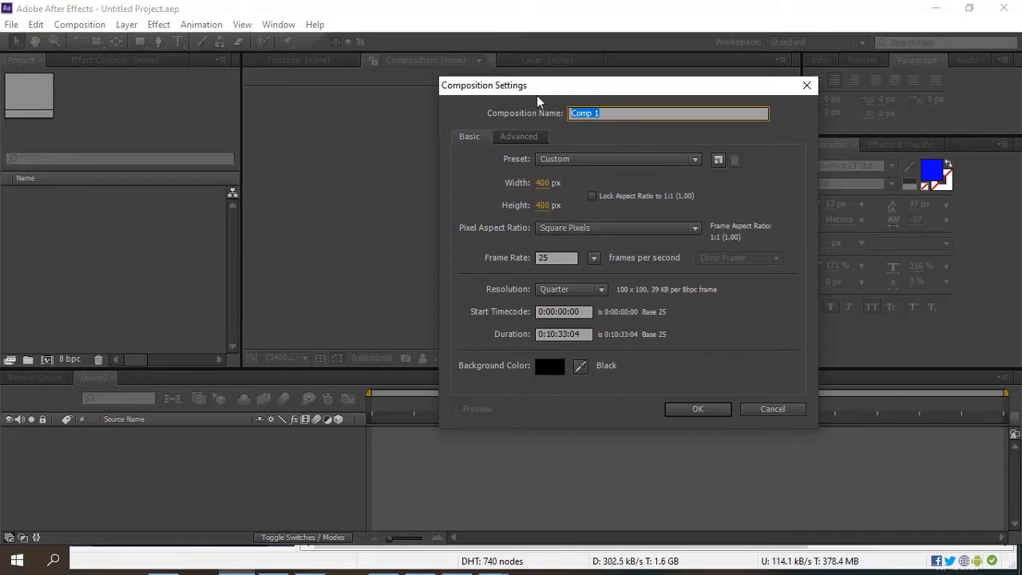
{"action": "type", "text": "a"}
{"action": "type", "text": " cube"}
{"action": "type", "text": "si"}
{"action": "type", "text": "de"}
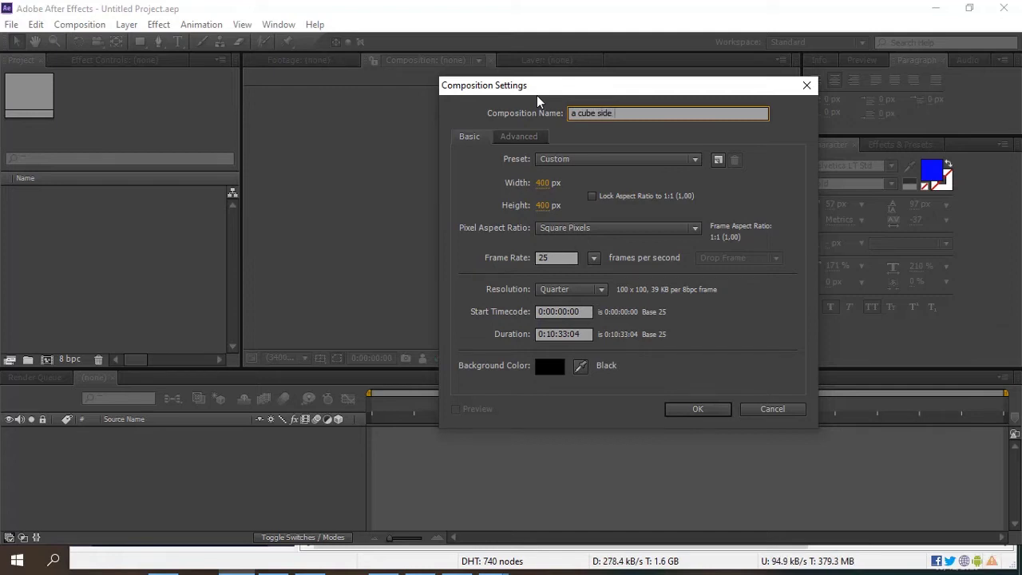
{"action": "key", "text": "Return"}
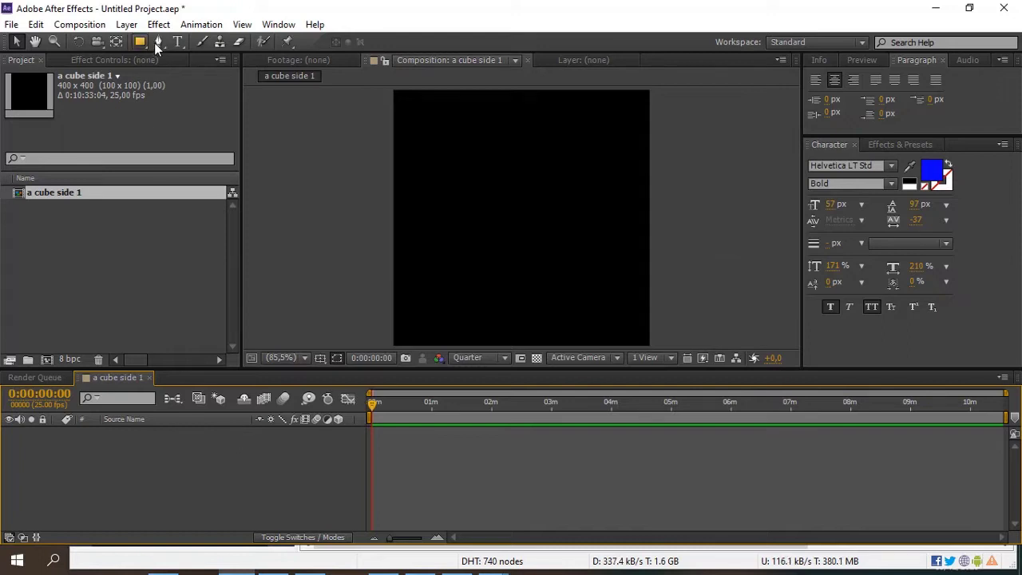
Draw a rectangle across the composition, then delete that shape layer.
{"action": "left_click", "coordinate": [133, 41]}
{"action": "left_click", "coordinate": [194, 476]}
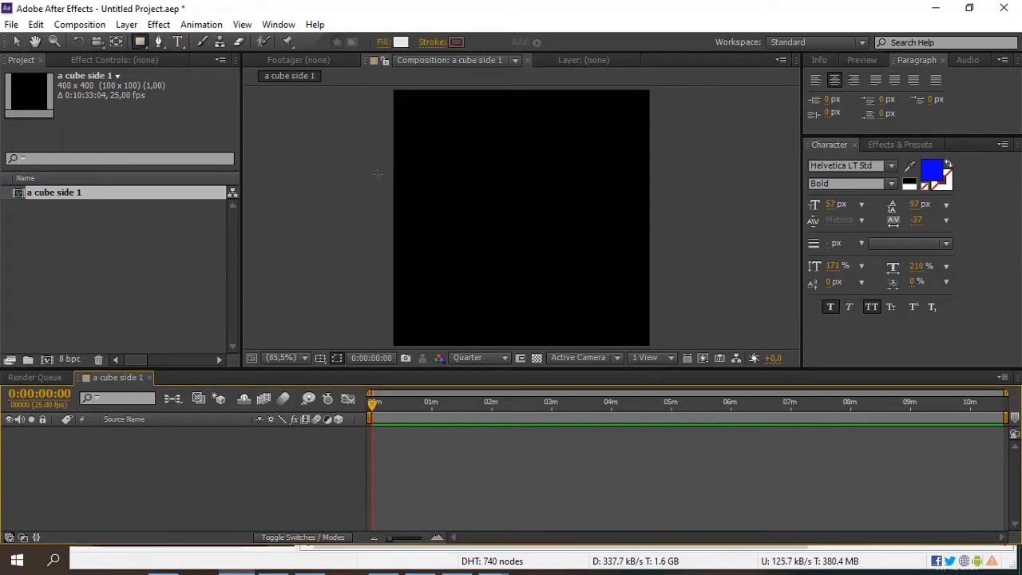
{"action": "left_click_drag", "start_coordinate": [421, 105], "coordinate": [636, 337]}
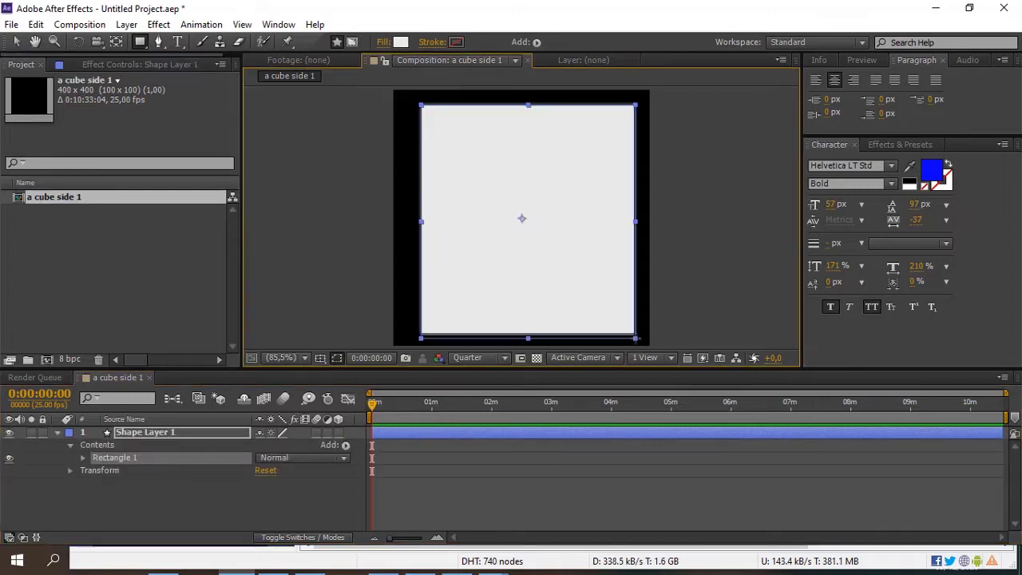
{"action": "left_click", "coordinate": [171, 431]}
{"action": "key", "text": "Delete"}
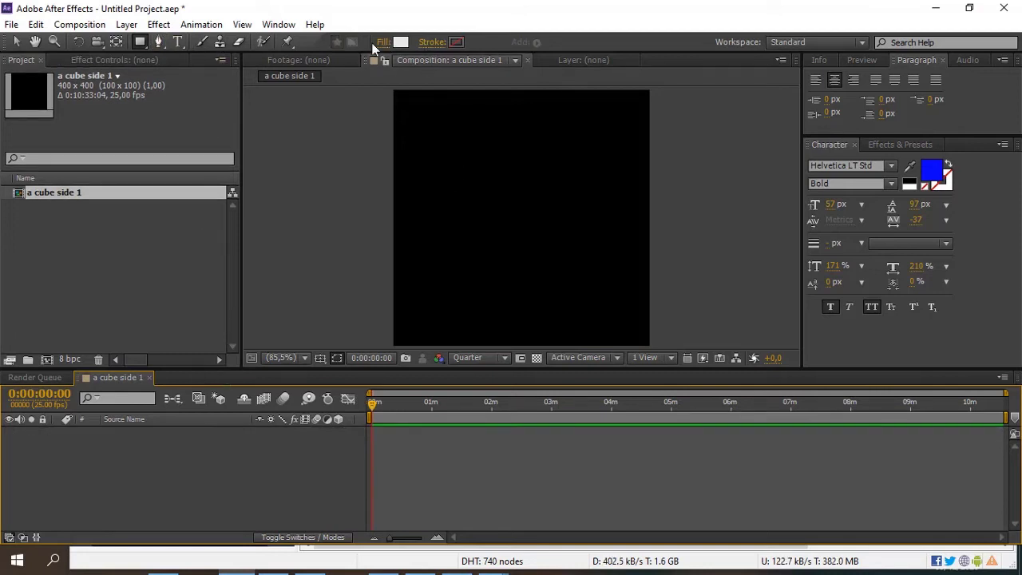
Add a full-frame bright red solid (FF001E), 'Red Solid 1', to the composition.
{"action": "right_click", "coordinate": [241, 482]}
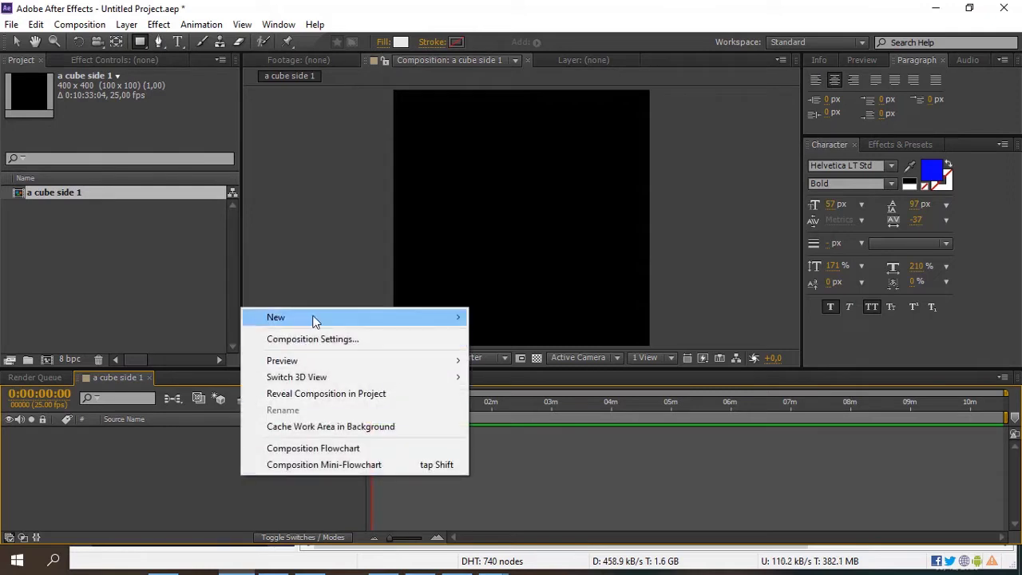
{"action": "mouse_move", "coordinate": [318, 320]}
{"action": "left_click", "coordinate": [513, 361]}
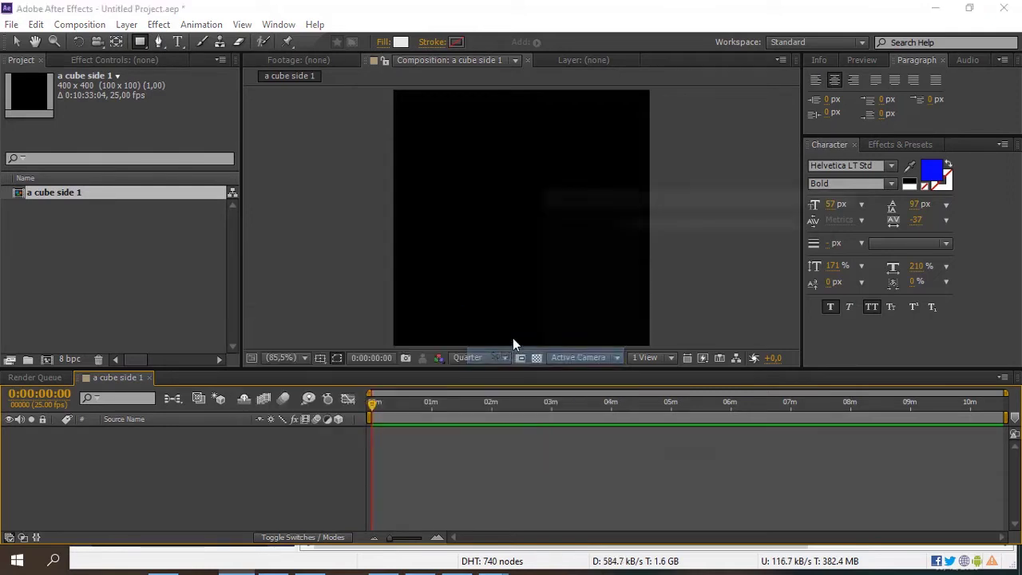
{"action": "left_click", "coordinate": [692, 441]}
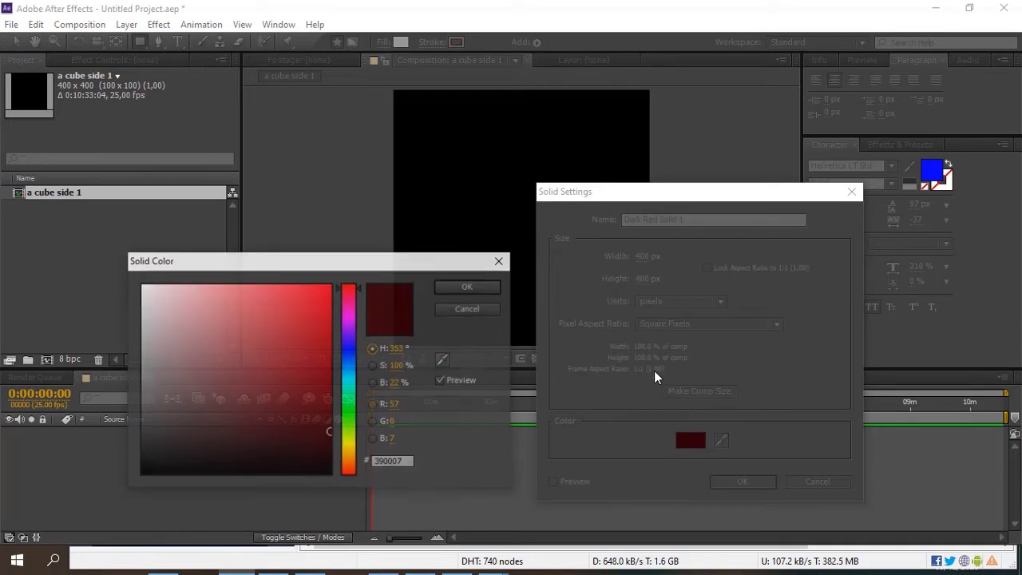
{"action": "left_click", "coordinate": [327, 281]}
{"action": "left_click_drag", "start_coordinate": [328, 281], "coordinate": [354, 274]}
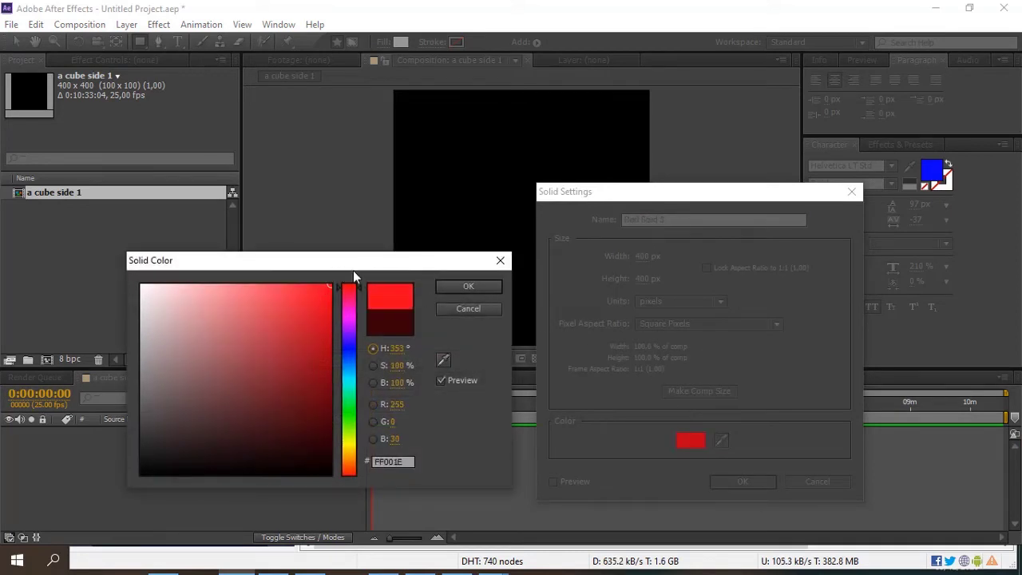
{"action": "left_click", "coordinate": [466, 292]}
{"action": "left_click", "coordinate": [746, 481]}
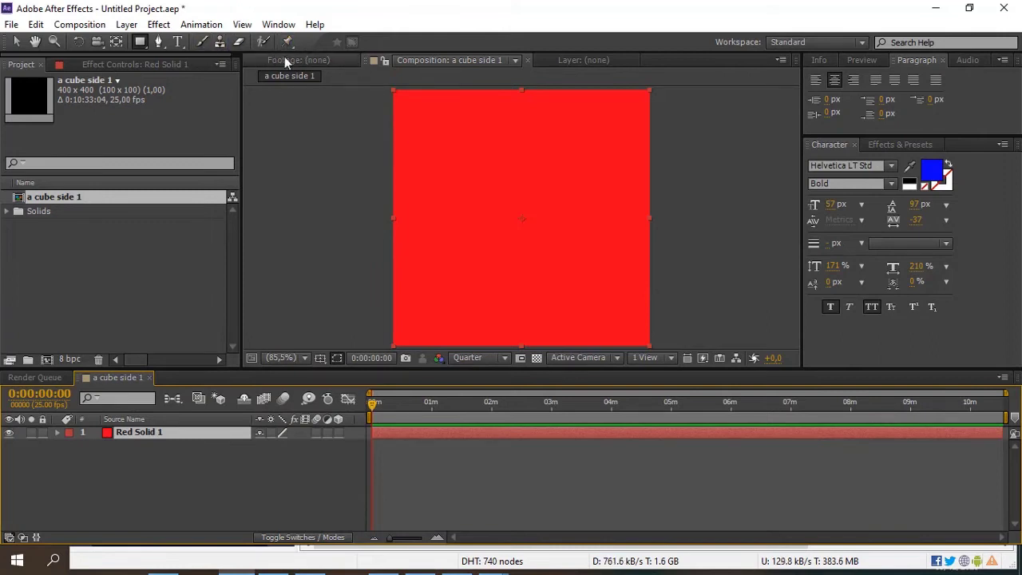
Draw a square rectangle over the red solid and set its fill to None.
{"action": "left_click", "coordinate": [207, 466]}
{"action": "mouse_move", "coordinate": [411, 106]}
{"action": "left_mouse_down"}
{"action": "mouse_move", "coordinate": [642, 339]}
{"action": "mouse_move", "coordinate": [627, 334]}
{"action": "left_mouse_up"}
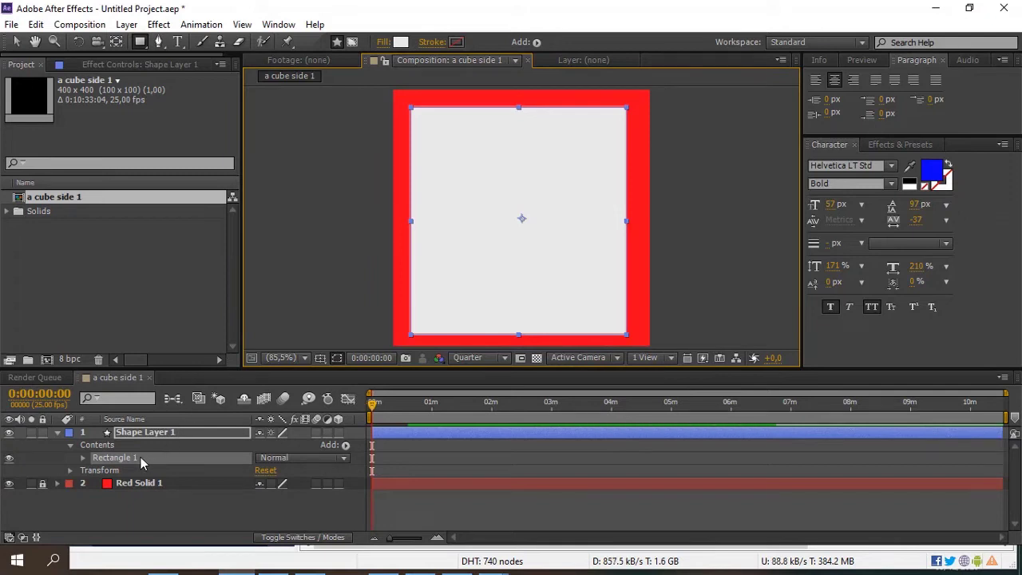
{"action": "left_click", "coordinate": [56, 432]}
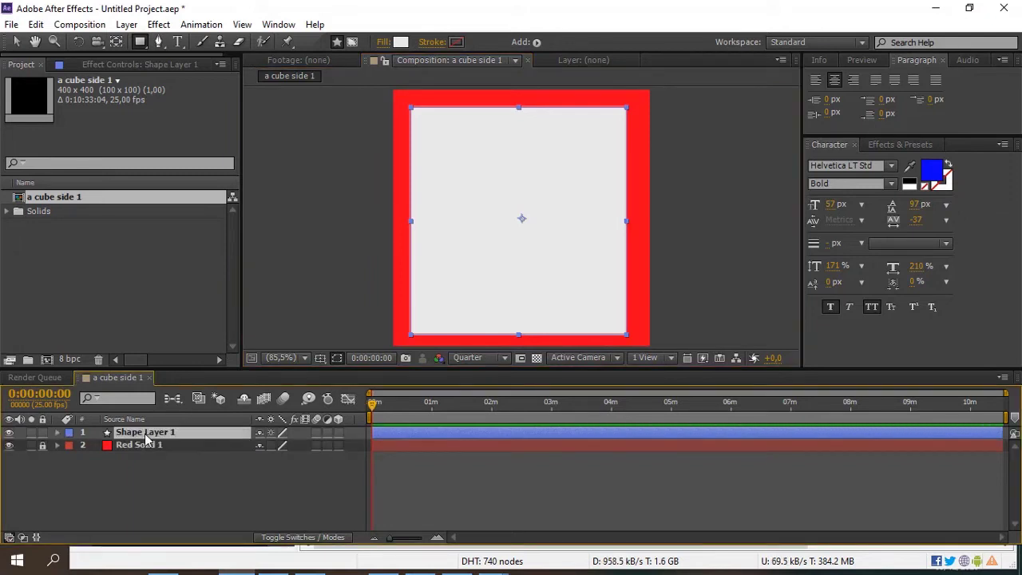
{"action": "left_click", "coordinate": [382, 42]}
{"action": "left_click", "coordinate": [294, 261]}
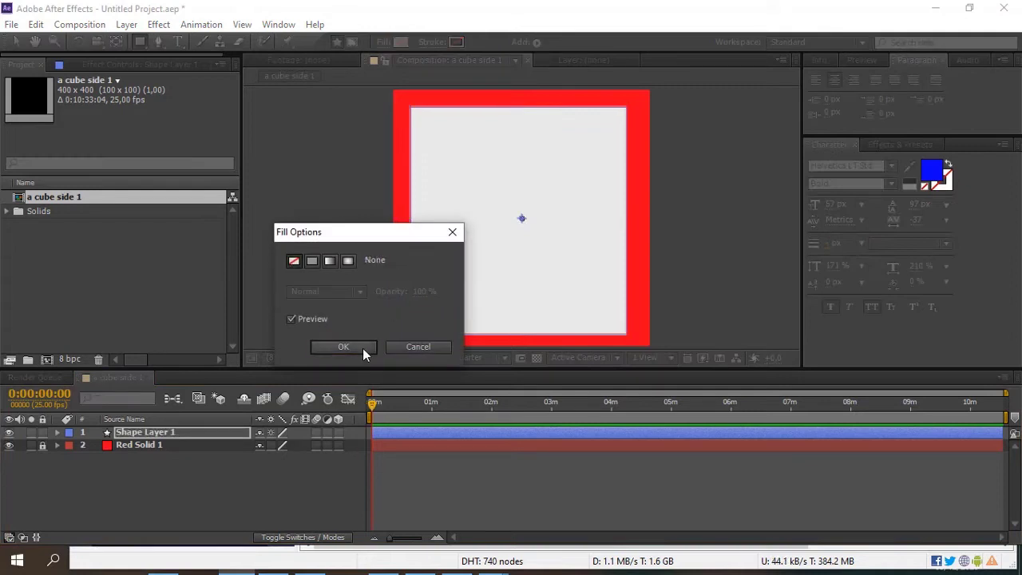
{"action": "left_click", "coordinate": [362, 348]}
Give the square an 18 px teal stroke.
{"action": "left_click", "coordinate": [456, 42]}
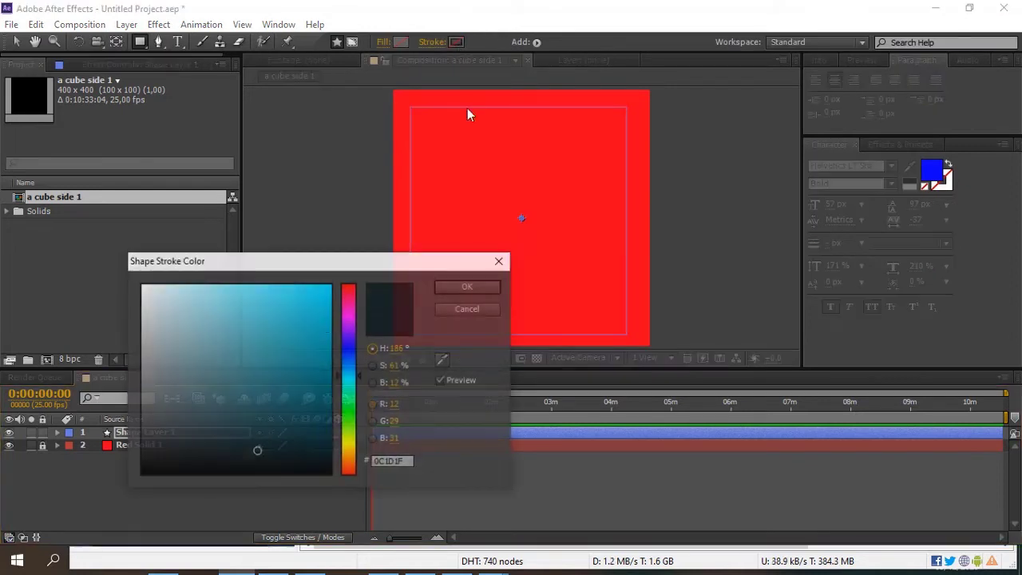
{"action": "left_click", "coordinate": [328, 334]}
{"action": "left_click", "coordinate": [490, 289]}
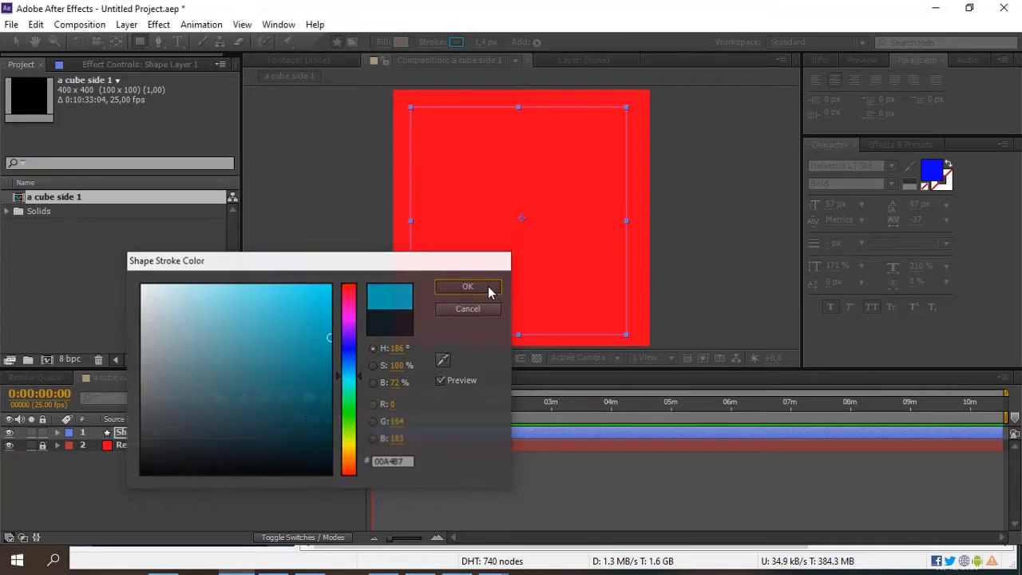
{"action": "left_click", "coordinate": [483, 42]}
{"action": "type", "text": "18"}
{"action": "key", "text": "Return"}
{"action": "left_click", "coordinate": [188, 433]}
{"action": "key", "text": "Return"}
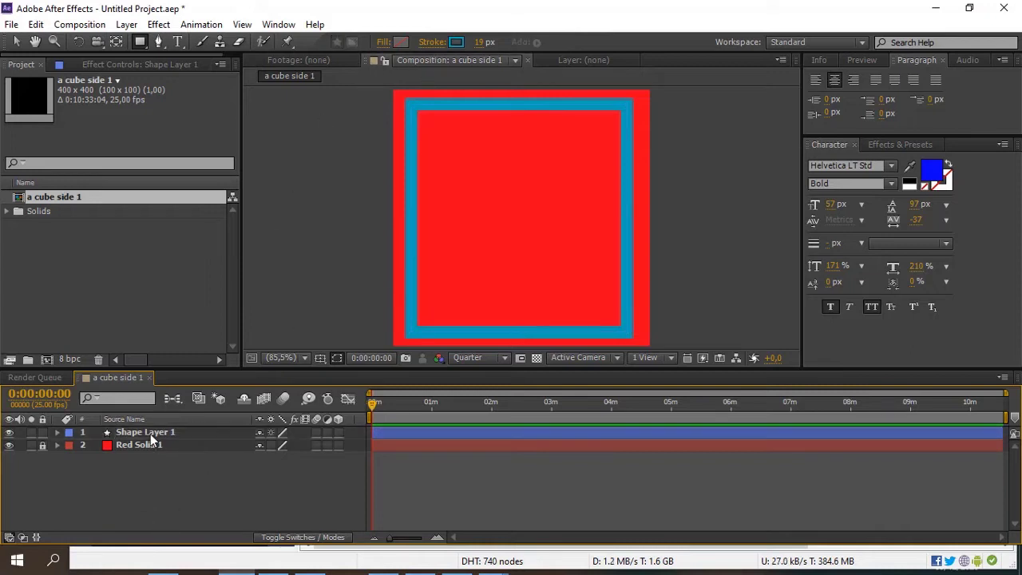
Duplicate the teal outline square and scale the copy to 80%.
{"action": "key", "text": "ctrl+d"}
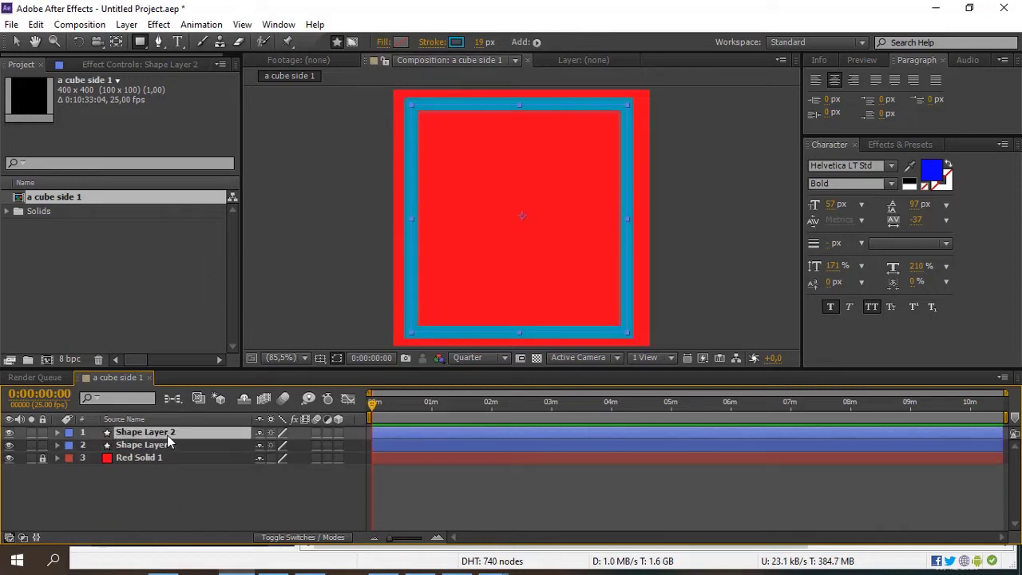
{"action": "key", "text": "s"}
{"action": "left_click", "coordinate": [280, 445]}
{"action": "type", "text": "80"}
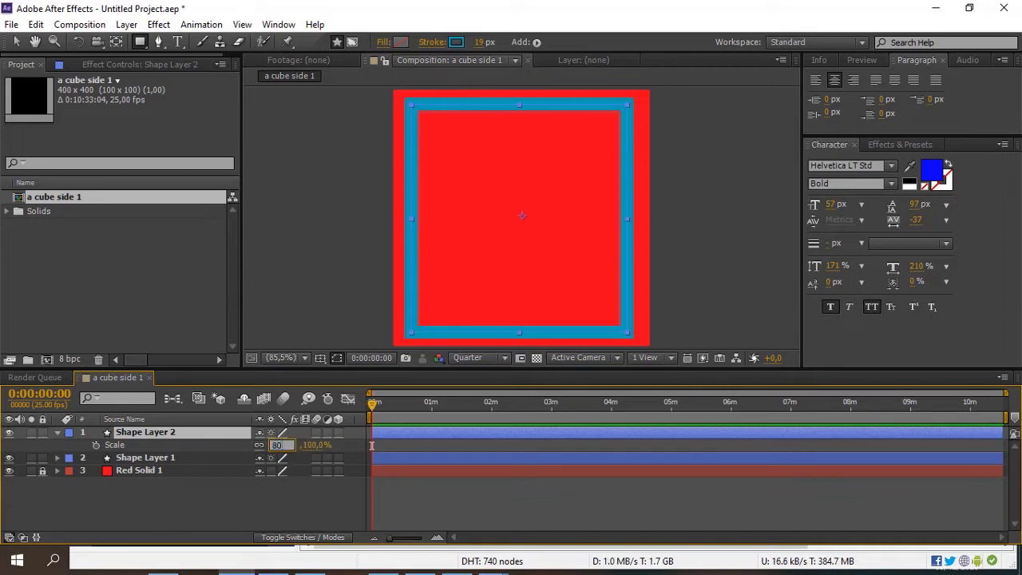
{"action": "key", "text": "Return"}
{"action": "left_click", "coordinate": [238, 498]}
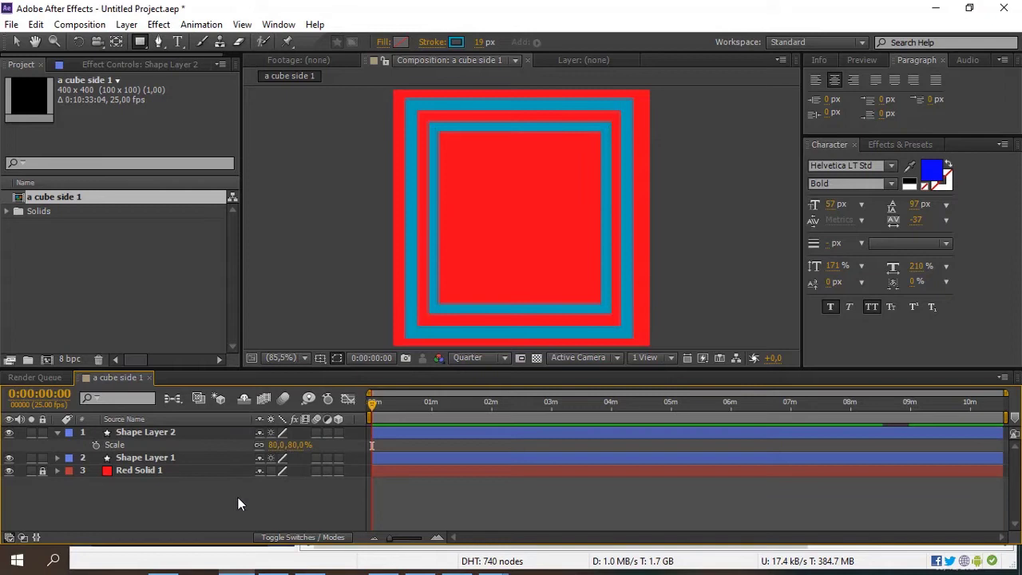
{"action": "left_click", "coordinate": [124, 289]}
{"action": "key", "text": "ctrl+i"}
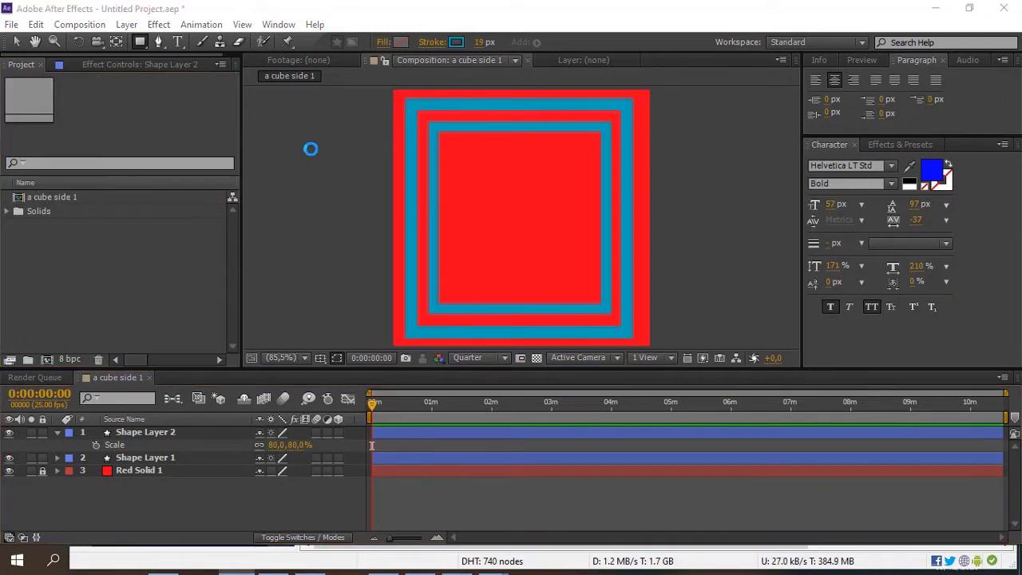
Import pics > animal squad > animal squad.ai with Import Kind set to Composition.
{"action": "left_click", "coordinate": [309, 69]}
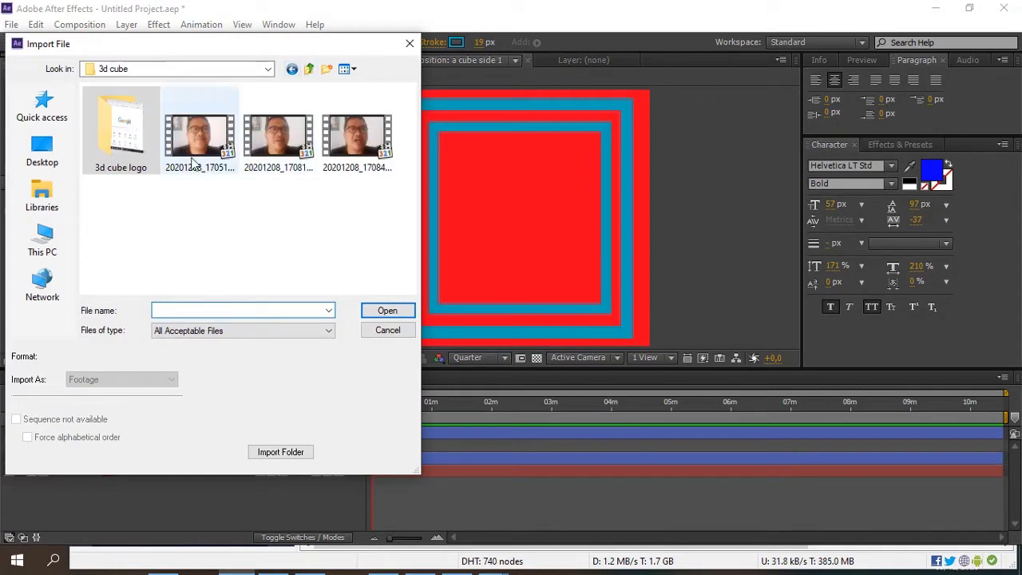
{"action": "left_click", "coordinate": [308, 70]}
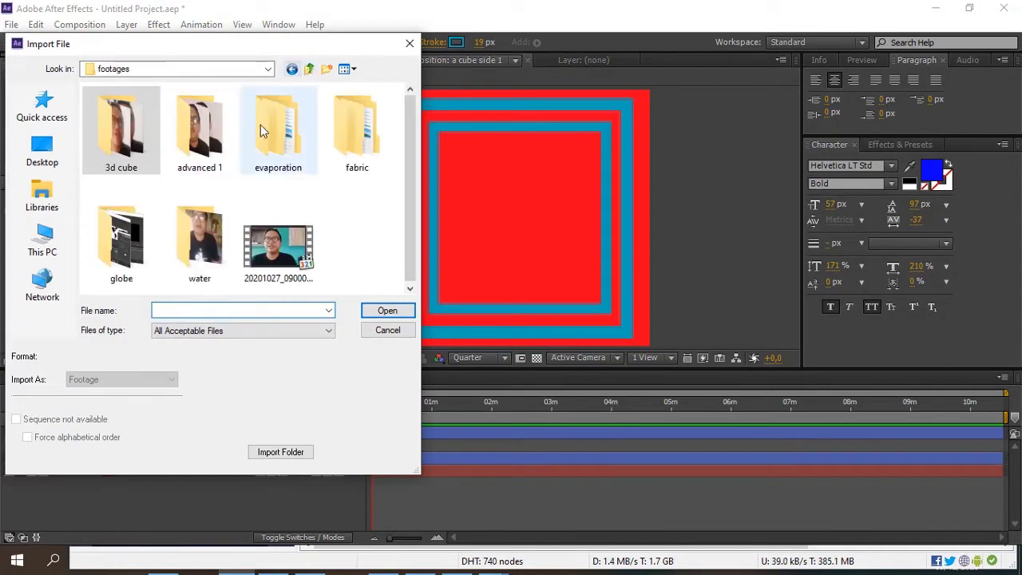
{"action": "left_click", "coordinate": [309, 69]}
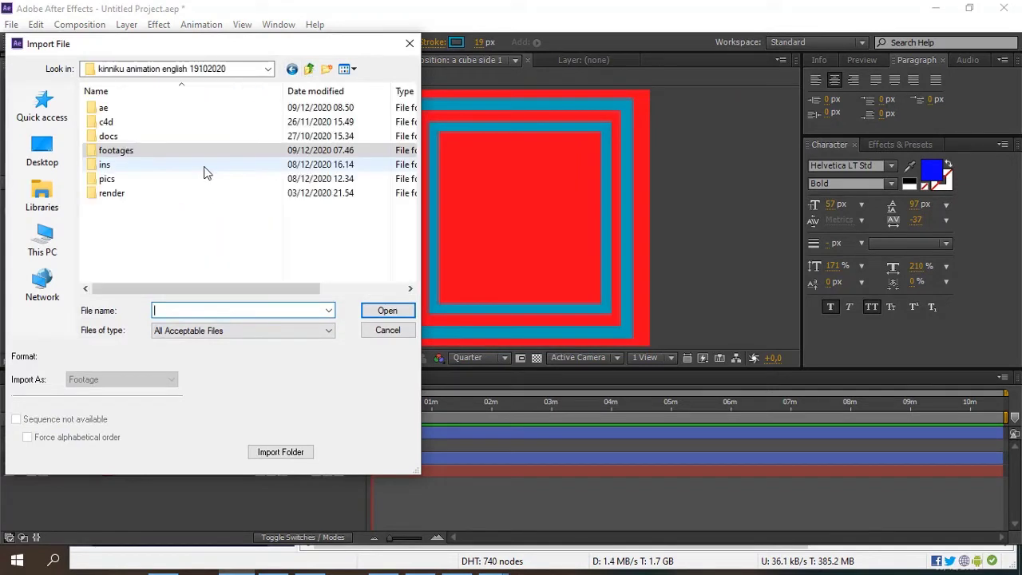
{"action": "double_click", "coordinate": [137, 181]}
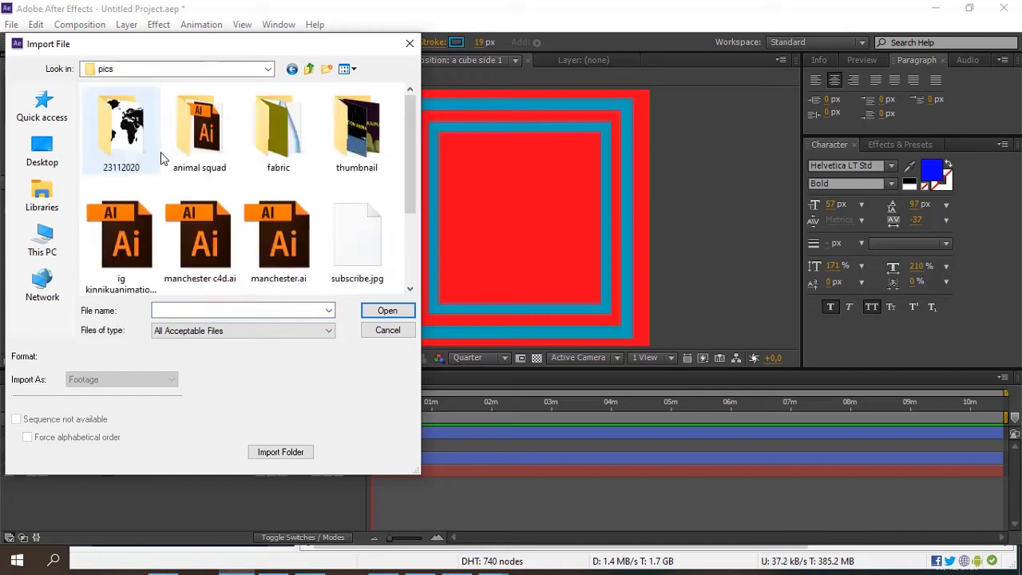
{"action": "double_click", "coordinate": [213, 159]}
{"action": "double_click", "coordinate": [134, 110]}
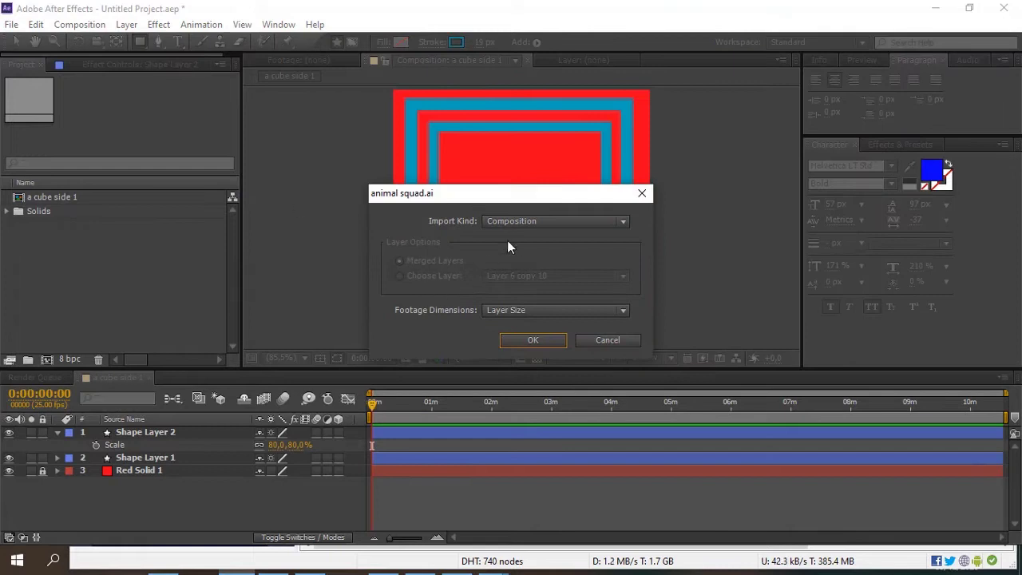
{"action": "left_click", "coordinate": [525, 223]}
{"action": "left_click", "coordinate": [528, 254]}
{"action": "left_click", "coordinate": [533, 340]}
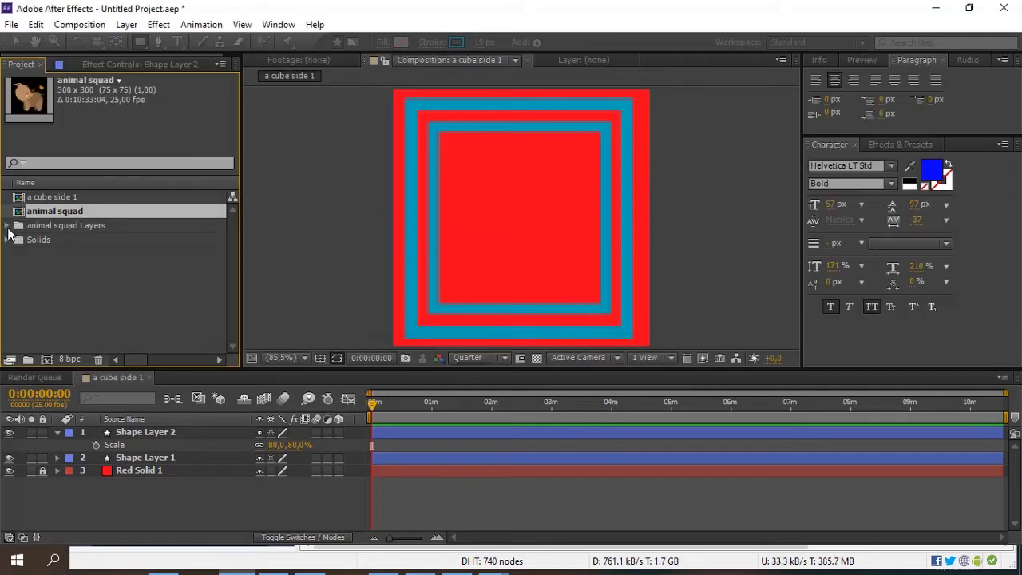
Drag the bear layer from animal squad Layers into 'a cube side 1' and preview at Full resolution.
{"action": "left_click", "coordinate": [18, 225]}
{"action": "left_click", "coordinate": [88, 214]}
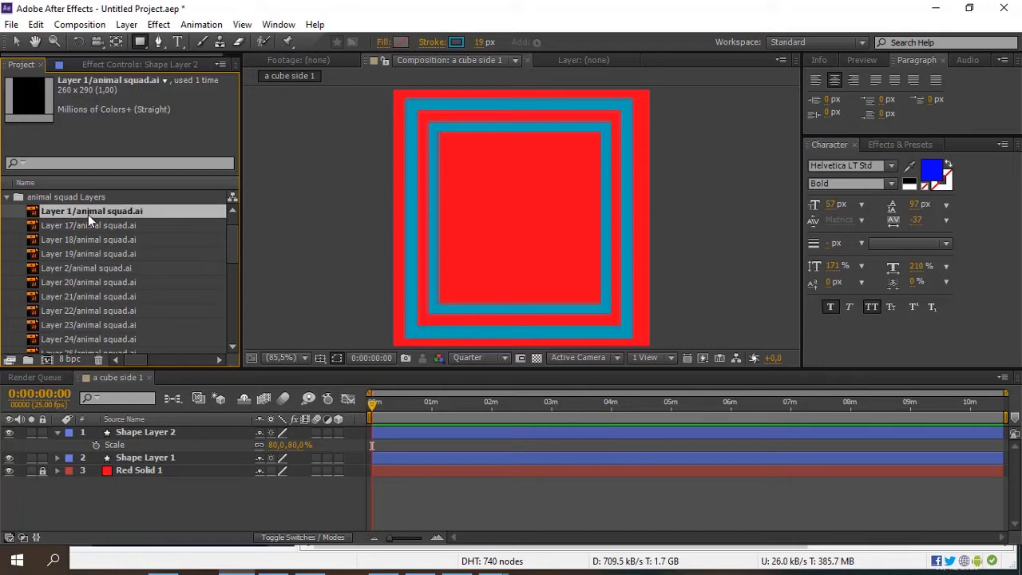
{"action": "left_click_drag", "start_coordinate": [114, 211], "coordinate": [151, 428]}
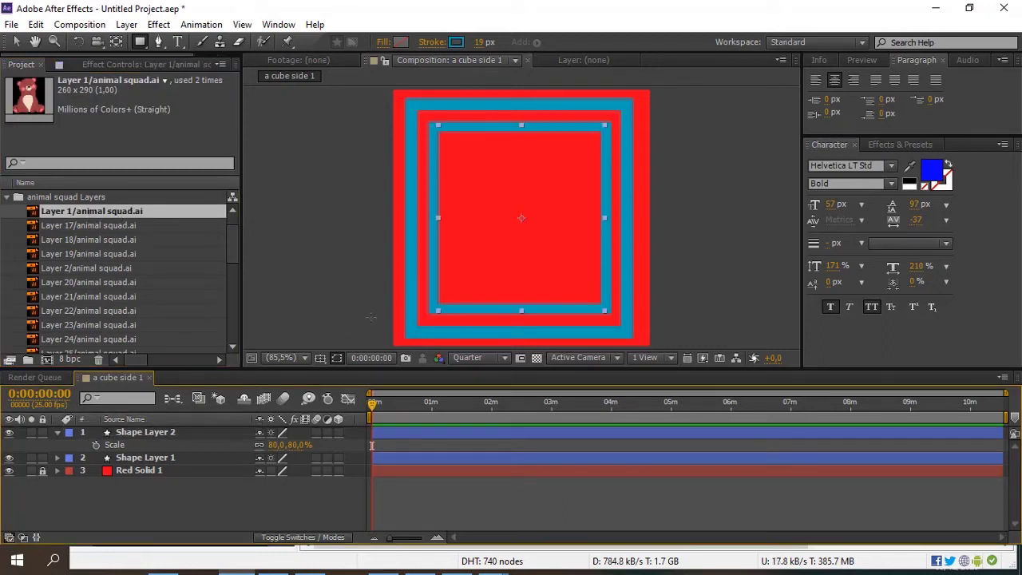
{"action": "left_click", "coordinate": [488, 359]}
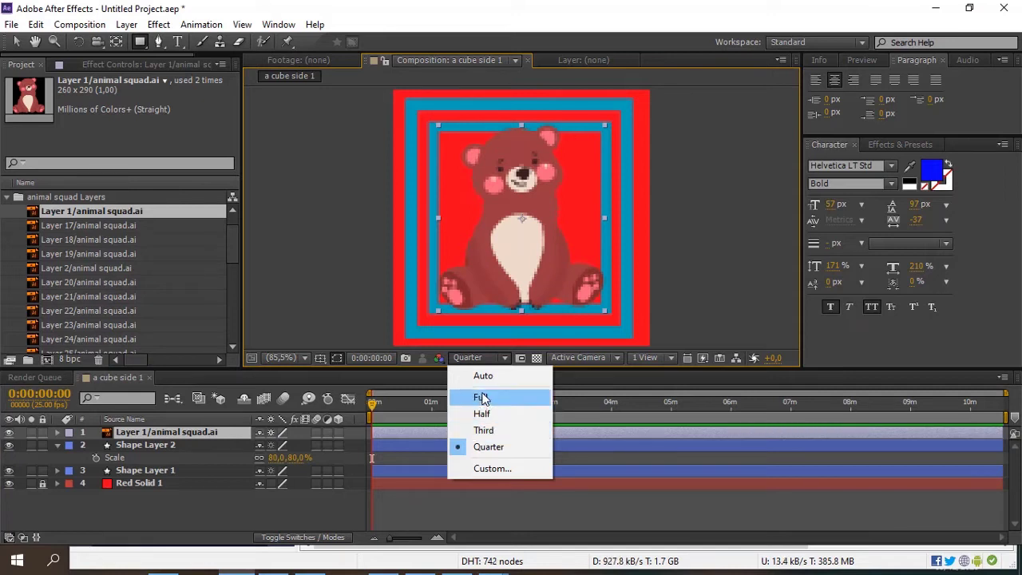
{"action": "left_click", "coordinate": [480, 397]}
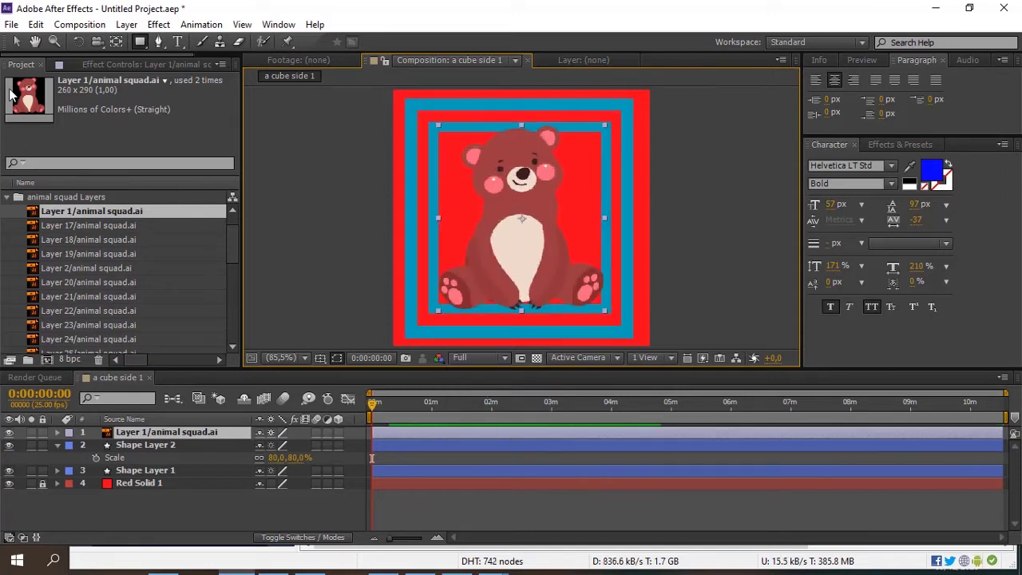
Collapse the animal squad Layers folder and open New Composition settings.
{"action": "left_click", "coordinate": [16, 42]}
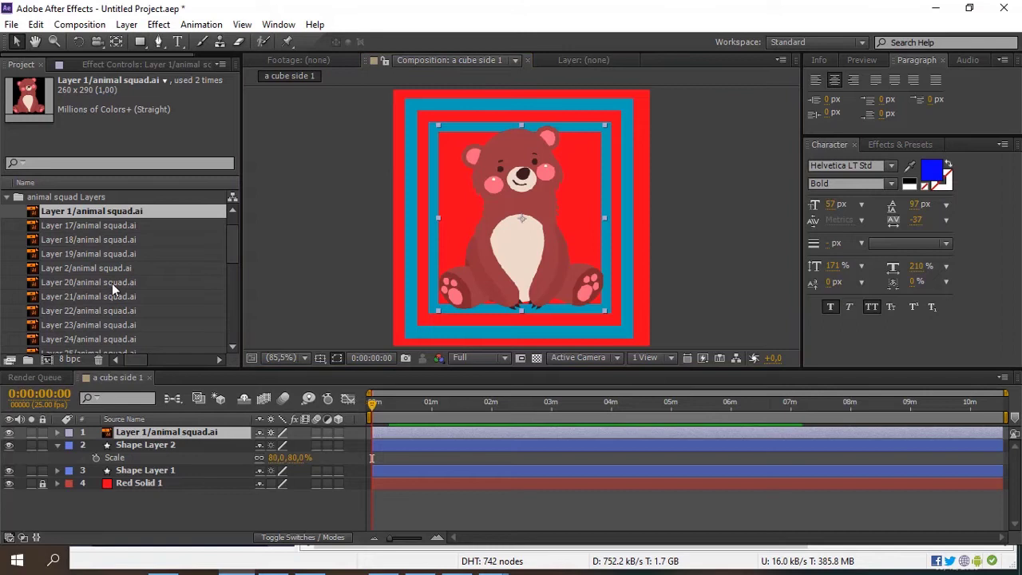
{"action": "left_click", "coordinate": [18, 196]}
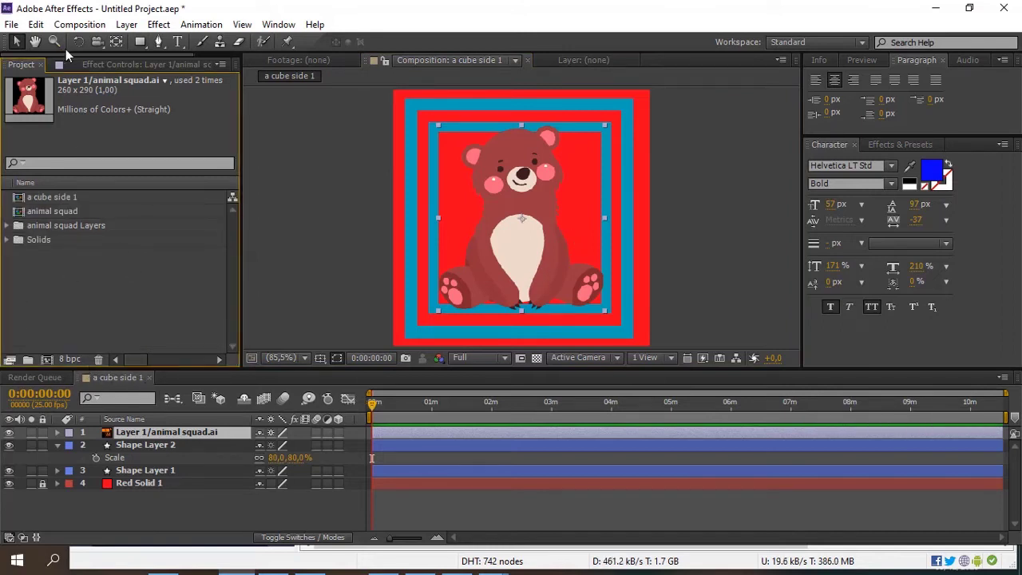
{"action": "left_click", "coordinate": [78, 25]}
{"action": "left_click", "coordinate": [104, 41]}
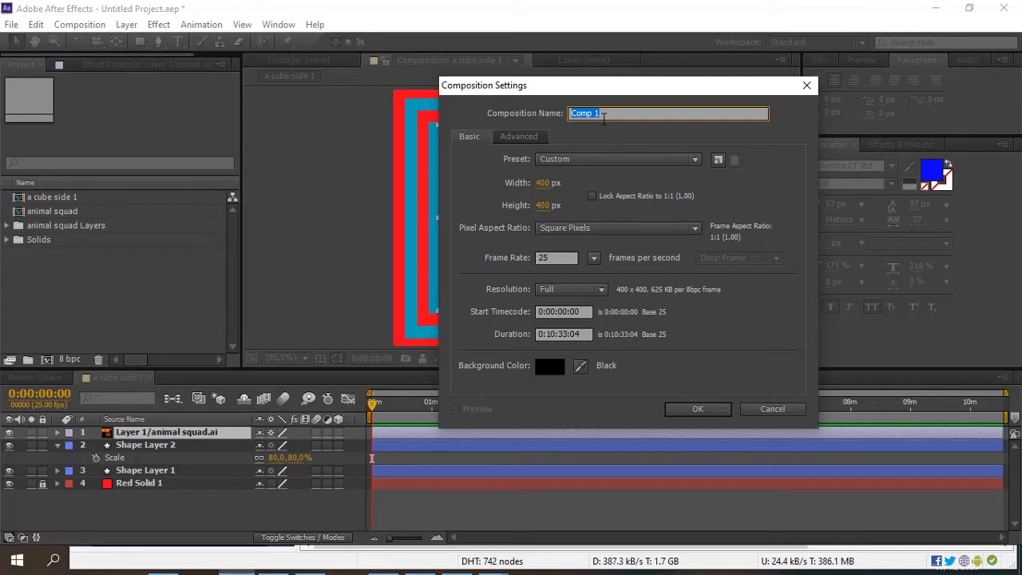
Create the comp 'a cube side A', then select Shape Layer 2 back in 'a cube side 1'.
{"action": "type", "text": "a cube side A"}
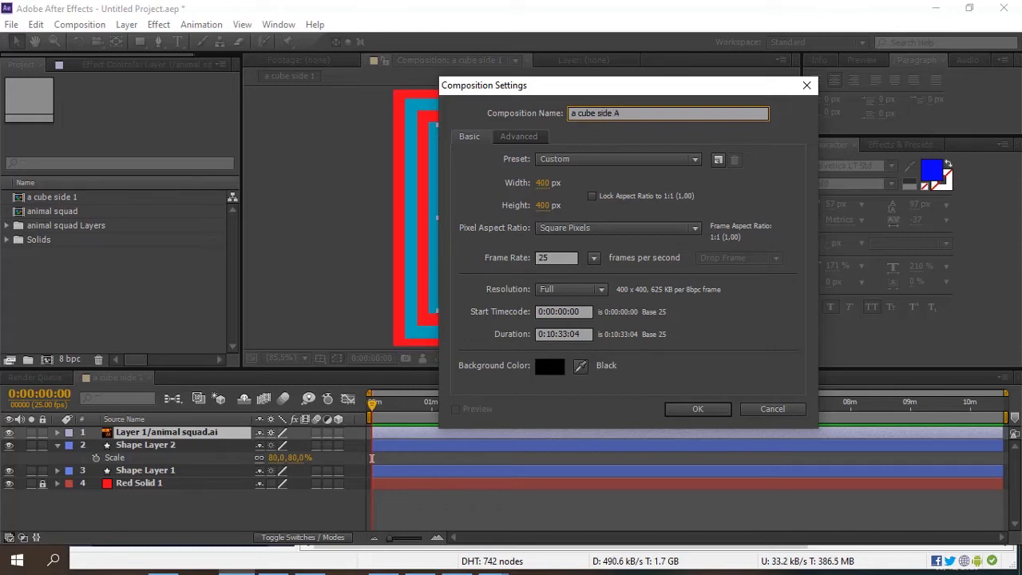
{"action": "key", "text": "Return"}
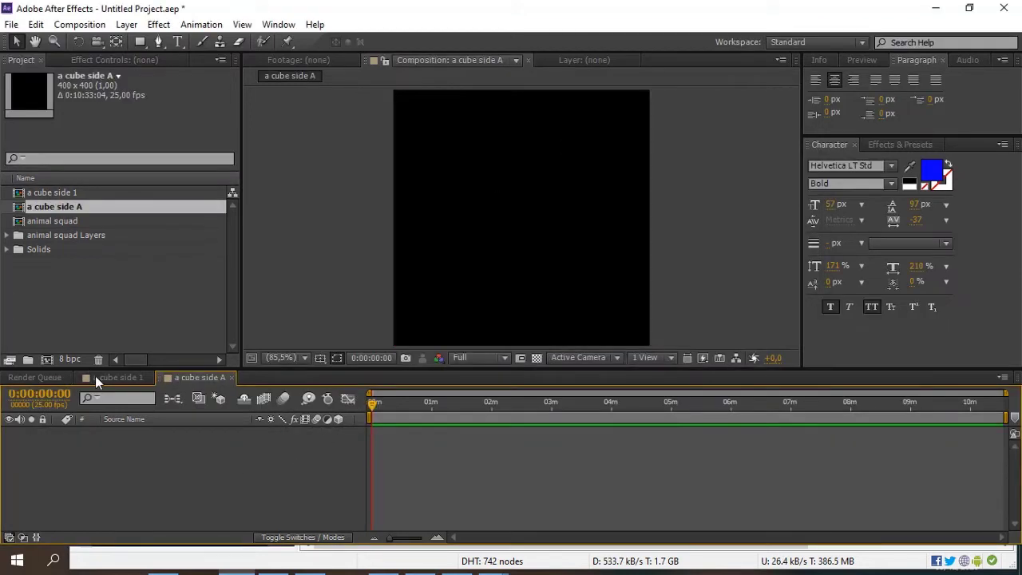
{"action": "left_click", "coordinate": [101, 378]}
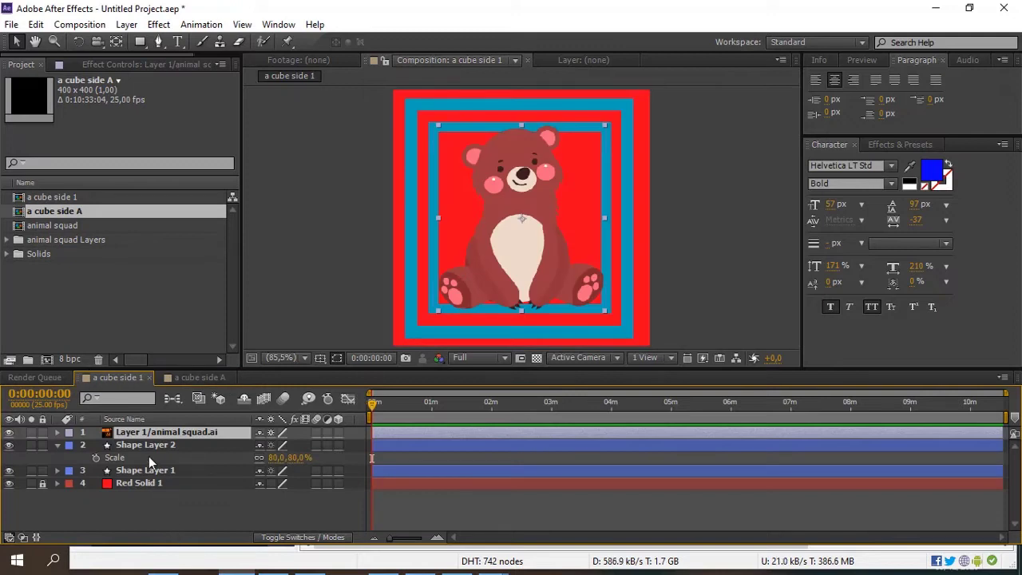
{"action": "left_click", "coordinate": [149, 442]}
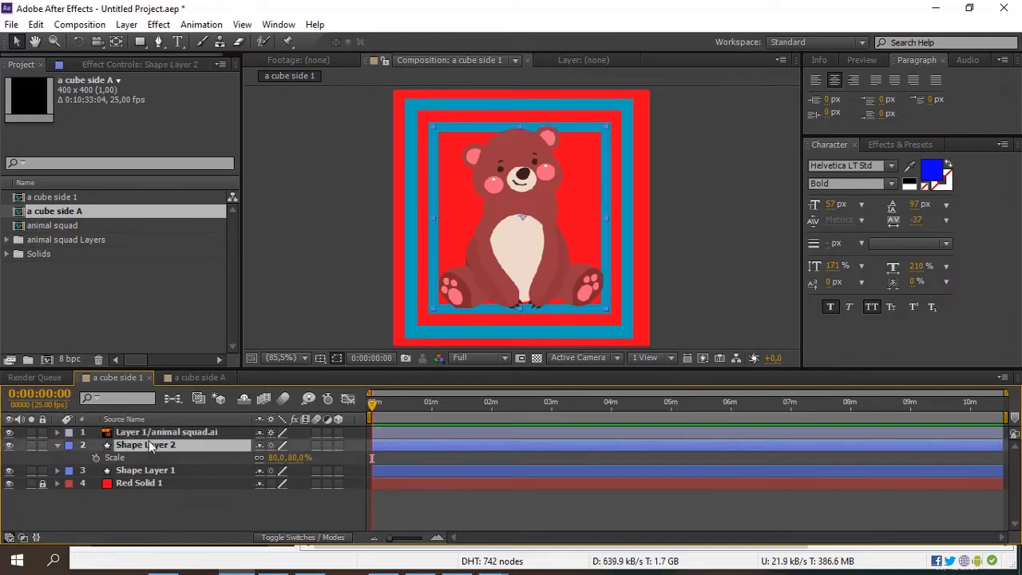
Paste Red Solid 1 and both frame shape layers into a cube side A, then lock all three.
{"action": "left_click", "coordinate": [42, 484]}
{"action": "left_click", "coordinate": [146, 482], "text": "shift"}
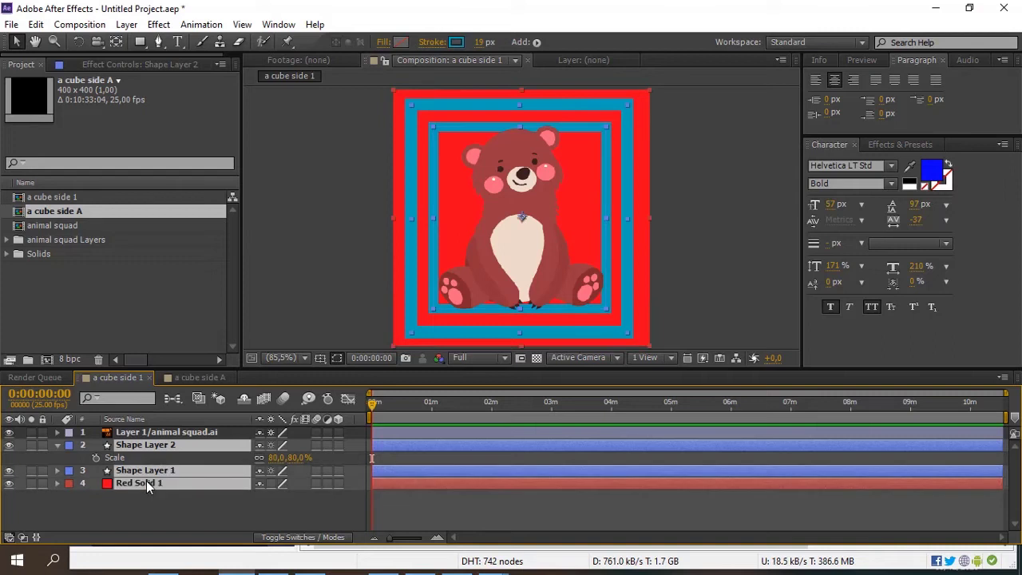
{"action": "left_click", "coordinate": [201, 377]}
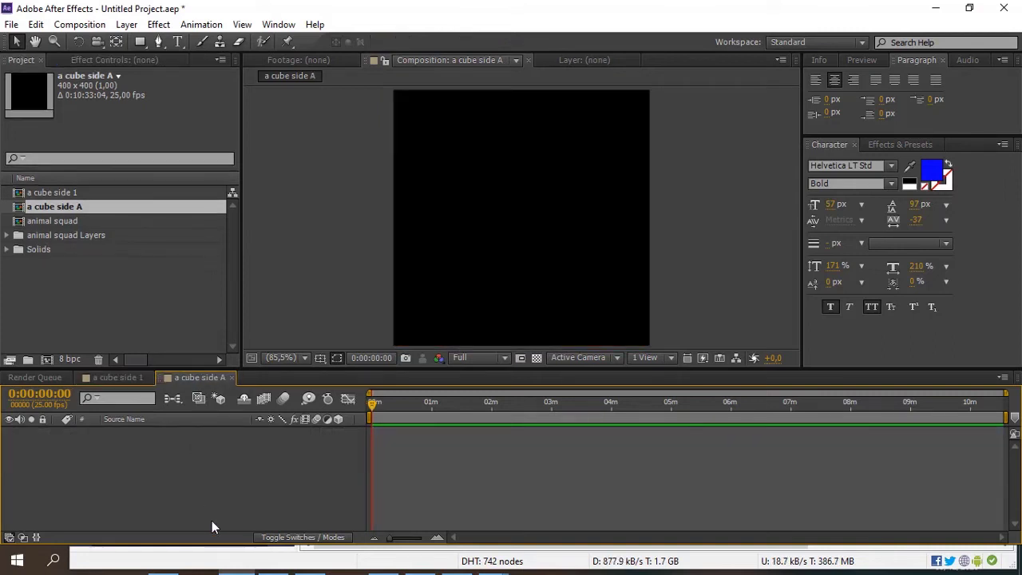
{"action": "key", "text": "ctrl+v"}
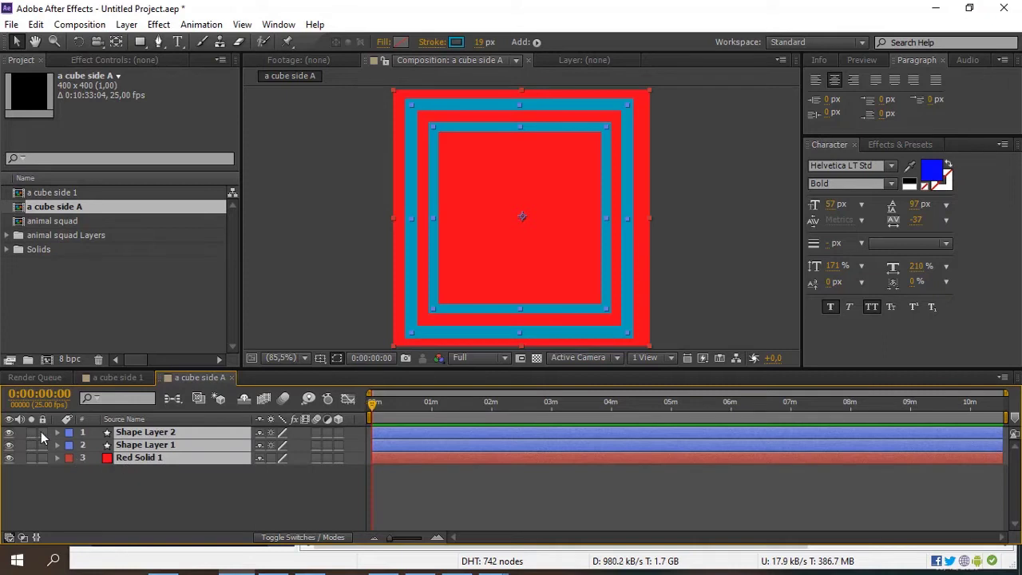
{"action": "left_click_drag", "start_coordinate": [40, 432], "coordinate": [46, 459]}
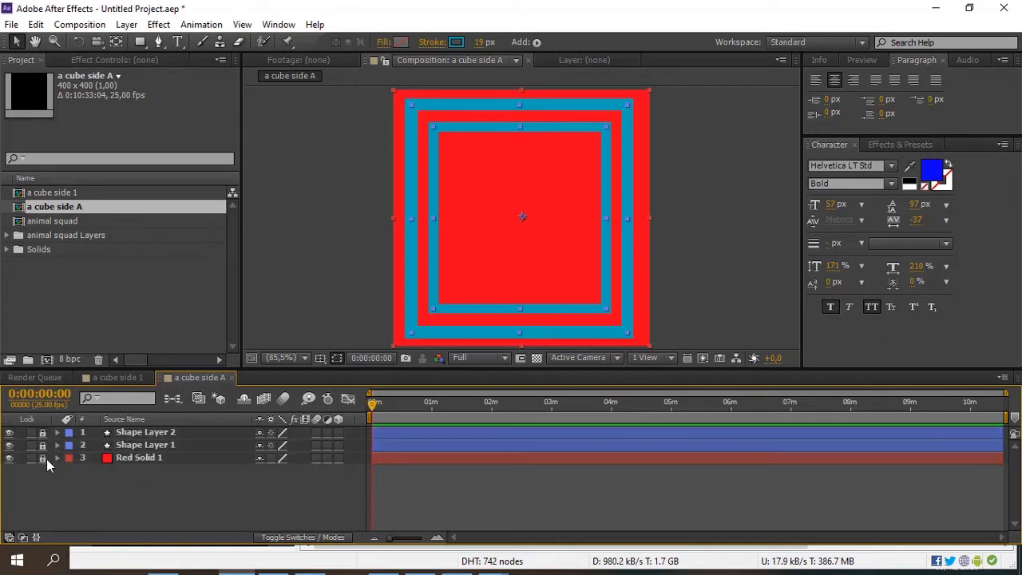
Expand the animal squad Layers folder and preview the Layer 6 copy 10 and Layer 1 bear artwork.
{"action": "left_click", "coordinate": [7, 236]}
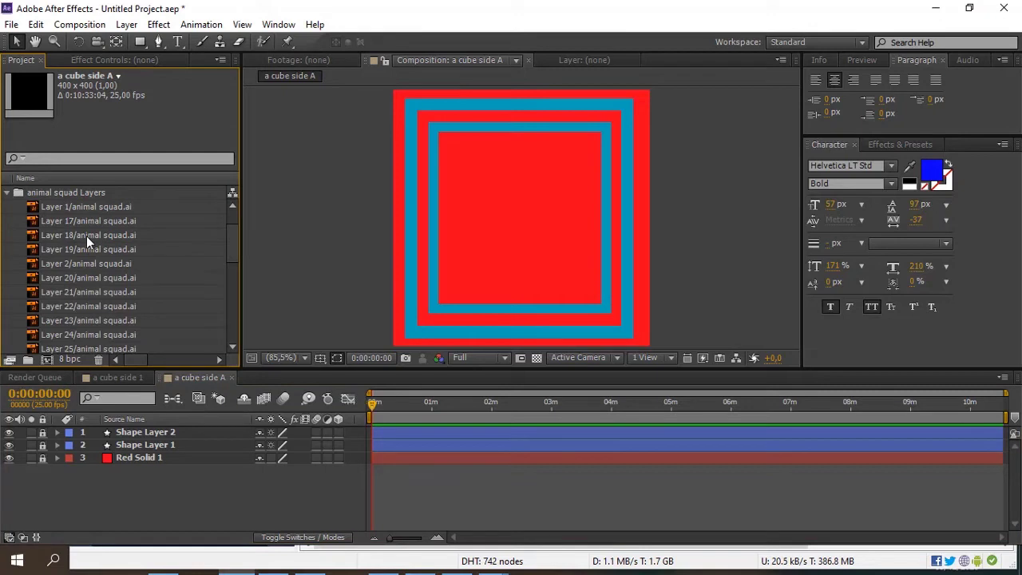
{"action": "scroll", "coordinate": [87, 237], "scroll_direction": "up", "scroll_amount": 1}
{"action": "scroll", "coordinate": [86, 235], "scroll_direction": "down", "scroll_amount": 1}
{"action": "scroll", "coordinate": [87, 235], "scroll_direction": "down", "scroll_amount": 2}
{"action": "scroll", "coordinate": [86, 235], "scroll_direction": "down", "scroll_amount": 1}
{"action": "scroll", "coordinate": [86, 234], "scroll_direction": "down", "scroll_amount": 1}
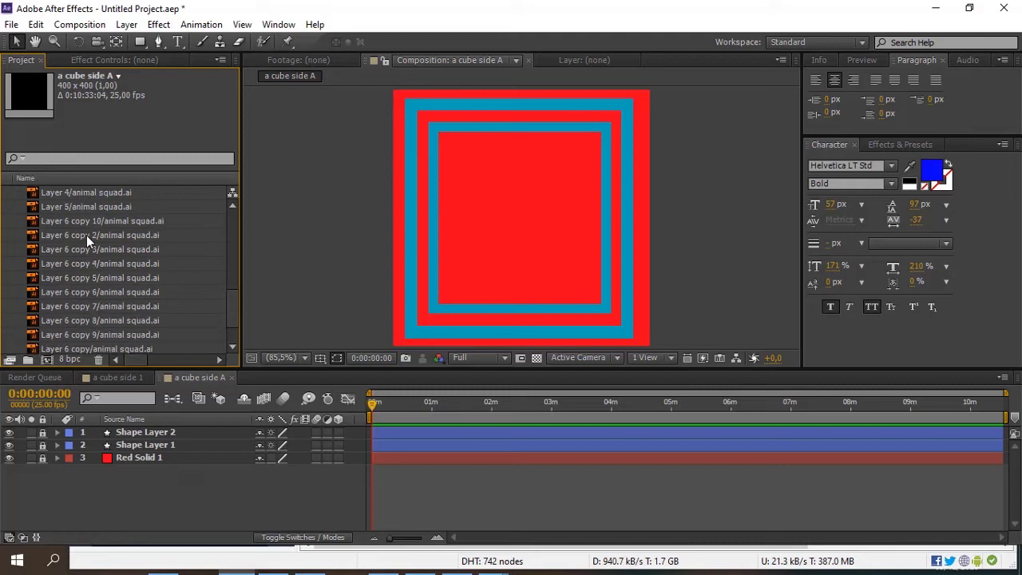
{"action": "left_click", "coordinate": [90, 223]}
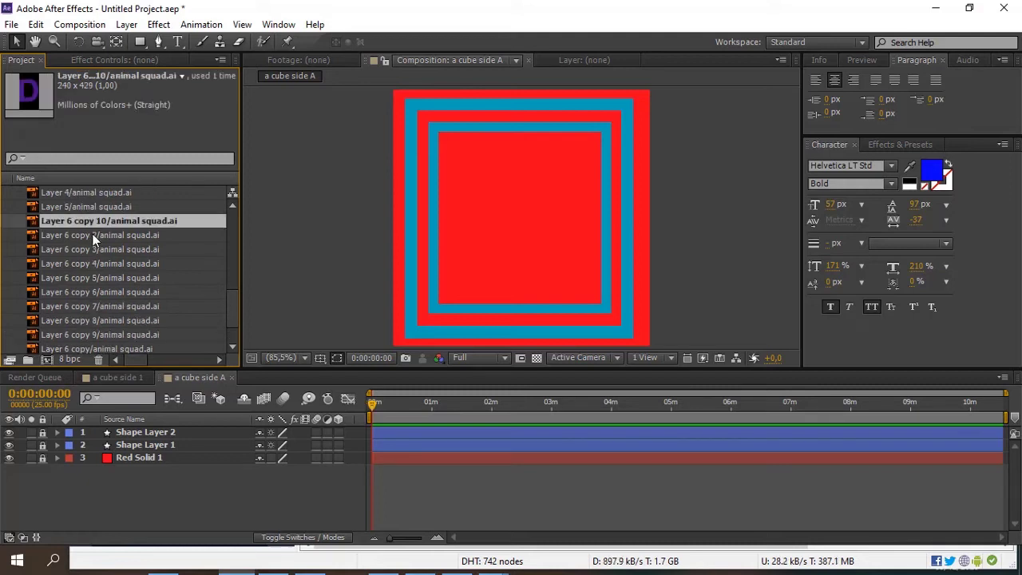
{"action": "scroll", "coordinate": [92, 233], "scroll_direction": "up", "scroll_amount": 1}
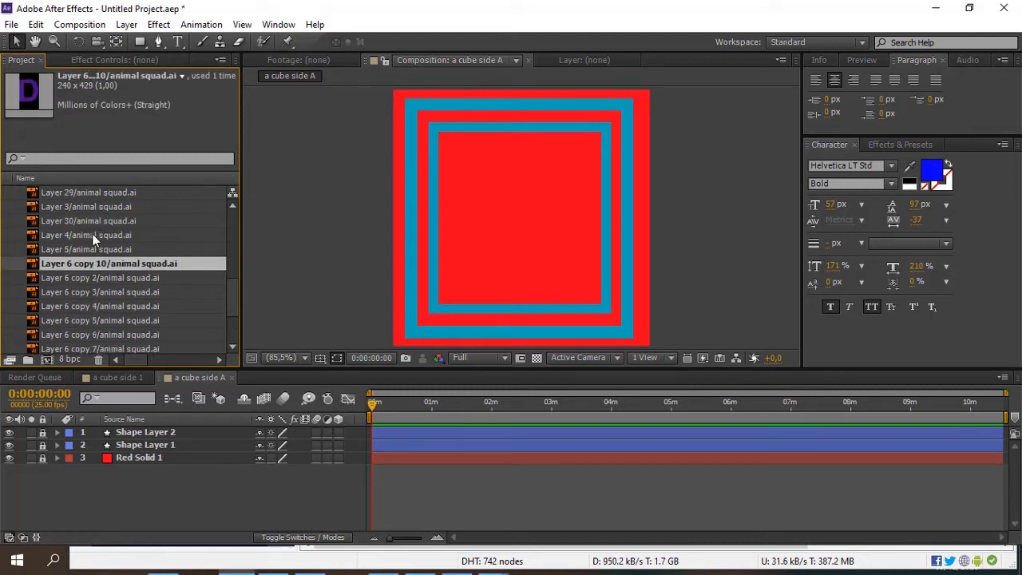
{"action": "scroll", "coordinate": [91, 233], "scroll_direction": "up", "scroll_amount": 1}
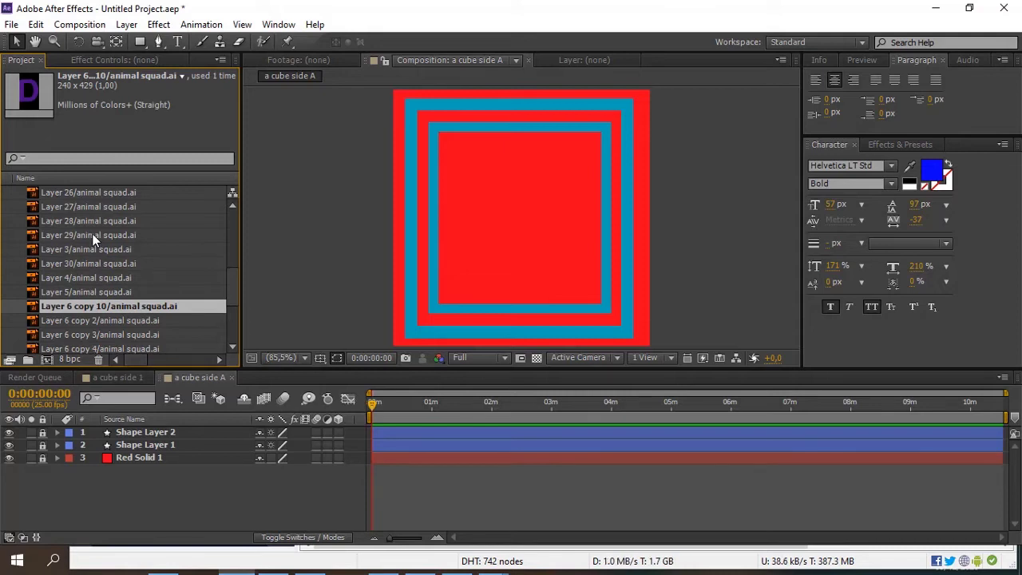
{"action": "scroll", "coordinate": [92, 233], "scroll_direction": "up", "scroll_amount": 1}
{"action": "scroll", "coordinate": [92, 233], "scroll_direction": "up", "scroll_amount": 3}
{"action": "left_click", "coordinate": [90, 208]}
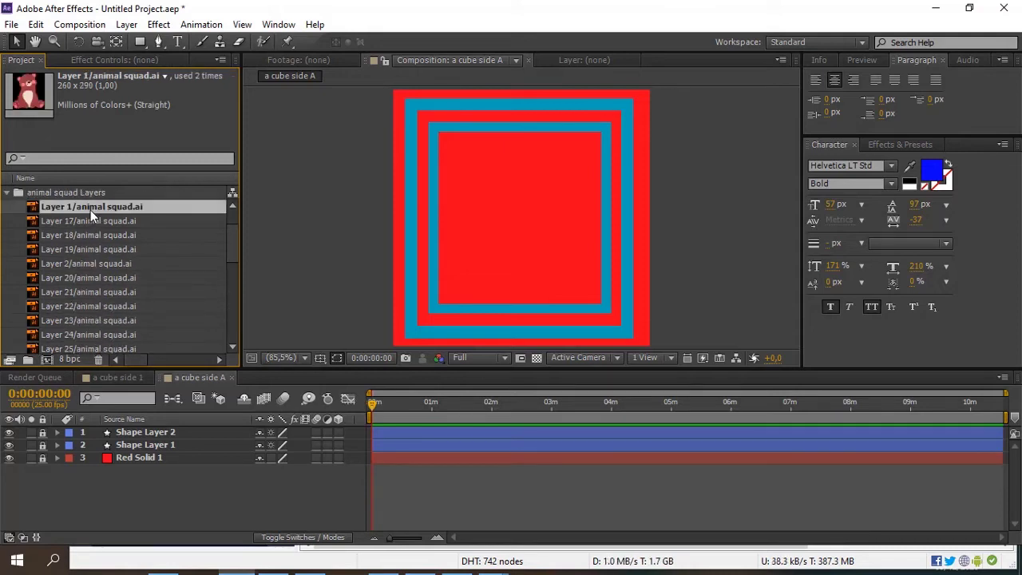
Preview Layers 3, 30, 5, 6 copy 2 and 6 copy 3, then pick Layer 6 copy 4, the letter A.
{"action": "scroll", "coordinate": [89, 238], "scroll_direction": "down", "scroll_amount": 4}
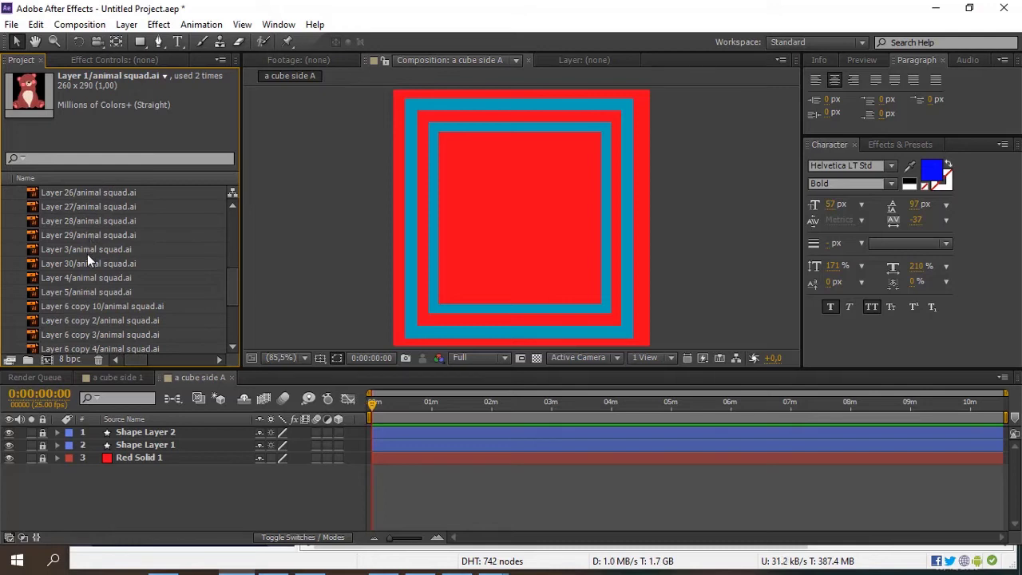
{"action": "left_click", "coordinate": [83, 249]}
{"action": "left_click", "coordinate": [82, 262]}
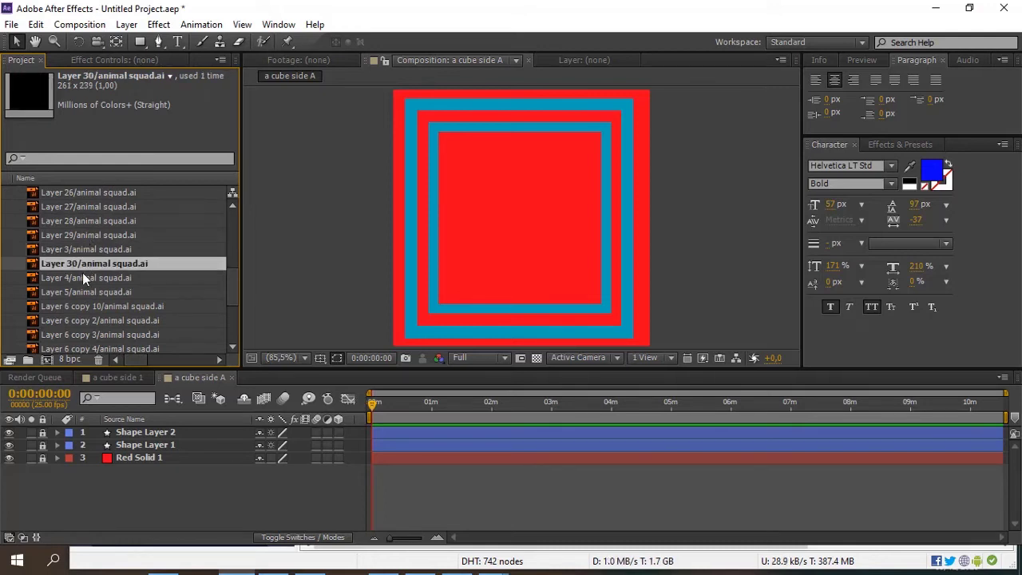
{"action": "left_click", "coordinate": [90, 291]}
{"action": "left_click", "coordinate": [98, 320]}
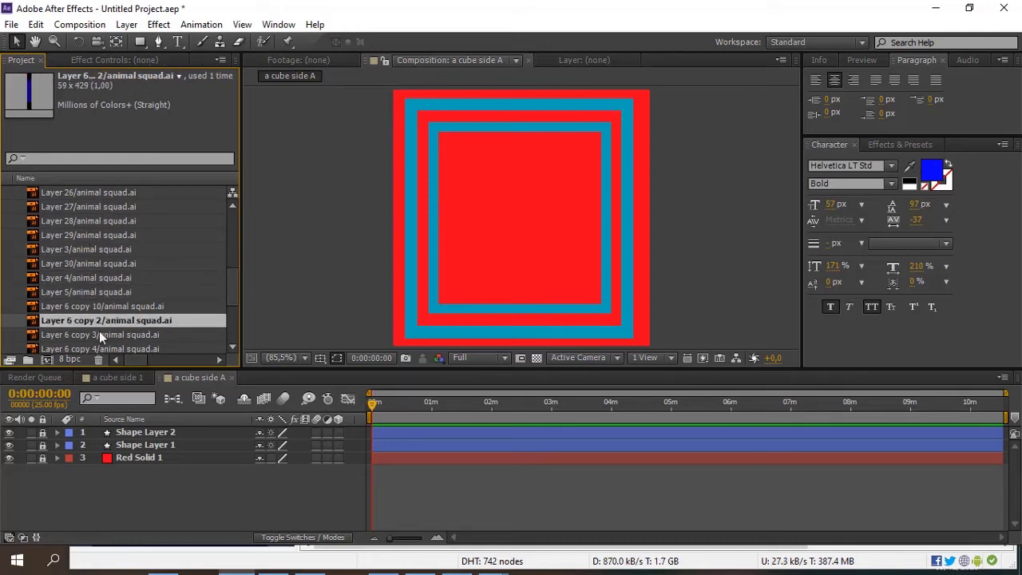
{"action": "left_click", "coordinate": [99, 333]}
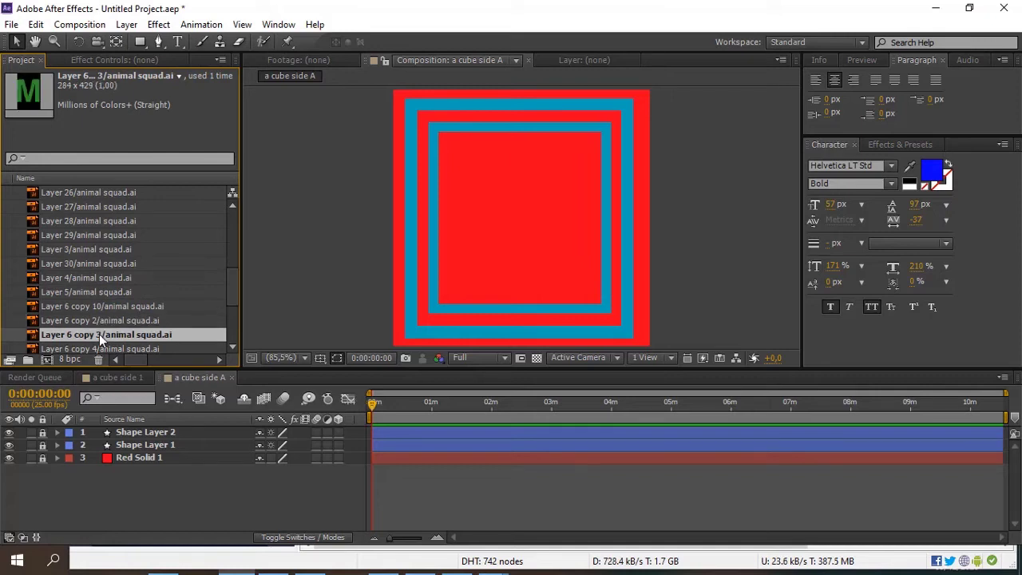
{"action": "scroll", "coordinate": [99, 334], "scroll_direction": "down", "scroll_amount": 2}
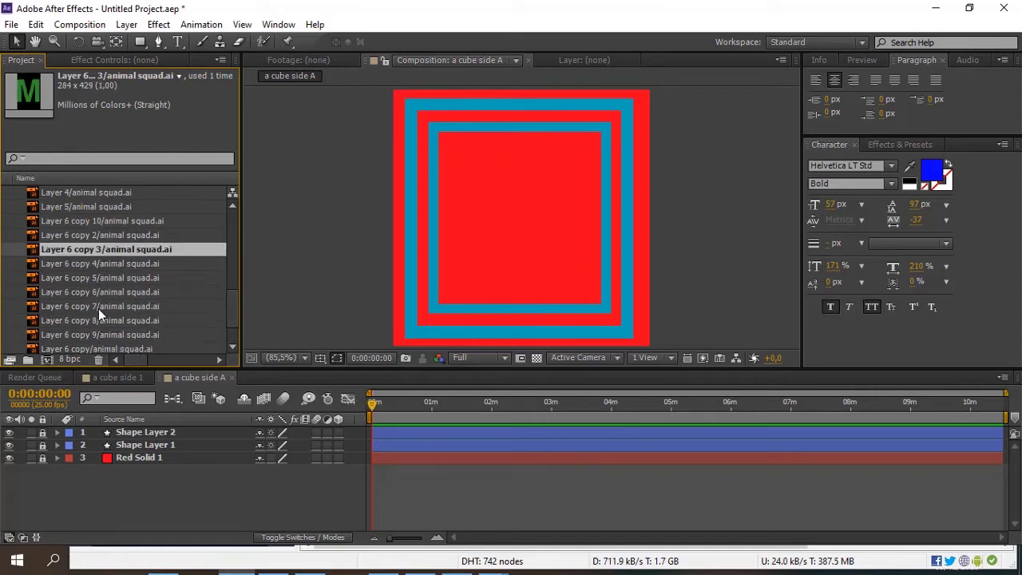
{"action": "scroll", "coordinate": [98, 308], "scroll_direction": "down", "scroll_amount": 1}
{"action": "scroll", "coordinate": [99, 270], "scroll_direction": "up", "scroll_amount": 1}
{"action": "left_click", "coordinate": [110, 233]}
{"action": "scroll", "coordinate": [110, 234], "scroll_direction": "up", "scroll_amount": 1}
{"action": "scroll", "coordinate": [110, 234], "scroll_direction": "up", "scroll_amount": 1}
{"action": "scroll", "coordinate": [111, 234], "scroll_direction": "up", "scroll_amount": 3}
{"action": "scroll", "coordinate": [110, 234], "scroll_direction": "up", "scroll_amount": 2}
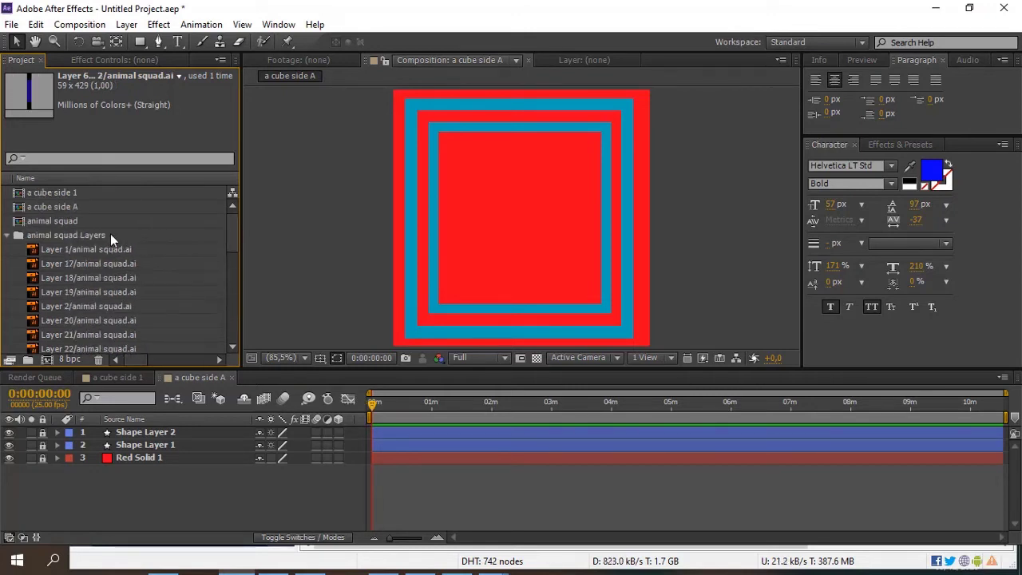
{"action": "scroll", "coordinate": [110, 234], "scroll_direction": "down", "scroll_amount": 1}
{"action": "scroll", "coordinate": [111, 234], "scroll_direction": "down", "scroll_amount": 2}
{"action": "scroll", "coordinate": [110, 234], "scroll_direction": "down", "scroll_amount": 3}
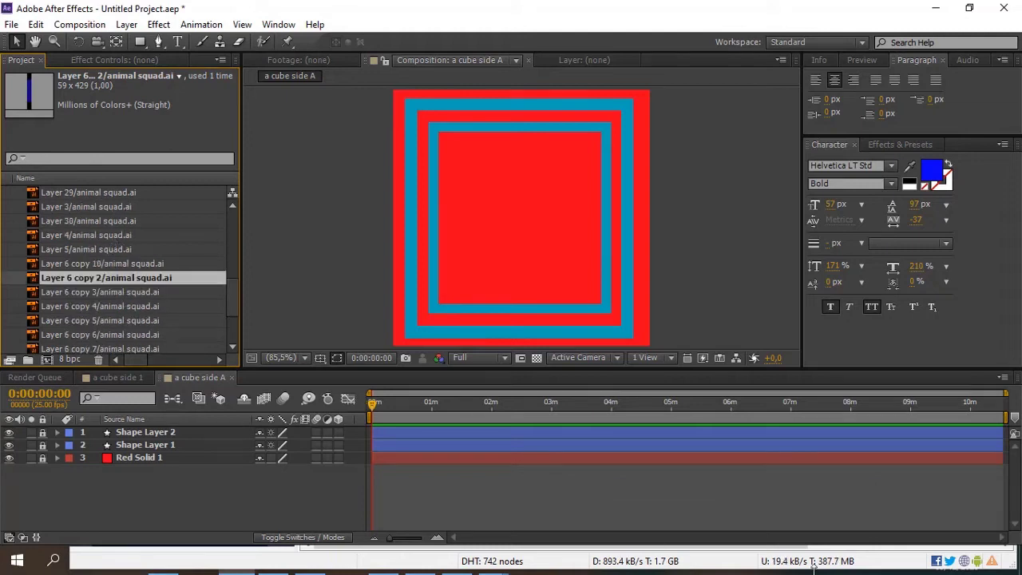
{"action": "left_click", "coordinate": [105, 309]}
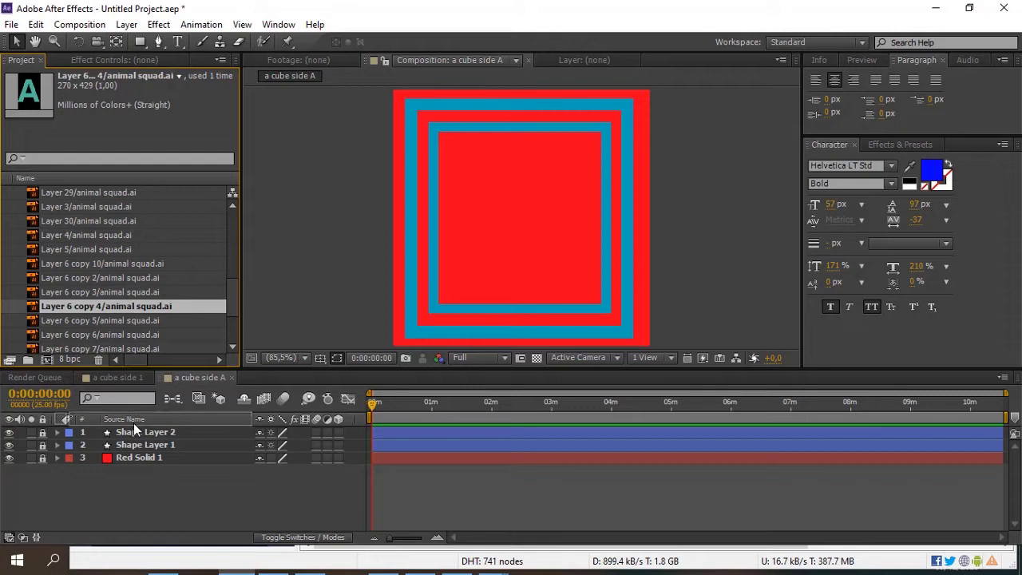
Add the Layer 6 copy 4 letter A artwork to the cube side comp, then inspect a cube side 1.
{"action": "left_click_drag", "start_coordinate": [105, 309], "coordinate": [169, 415]}
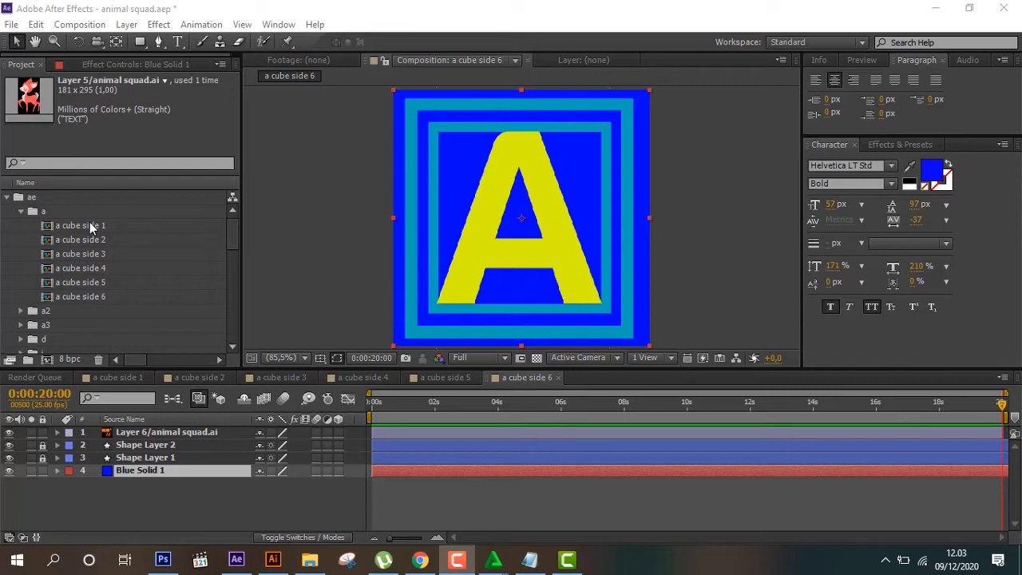
{"action": "left_click", "coordinate": [33, 210]}
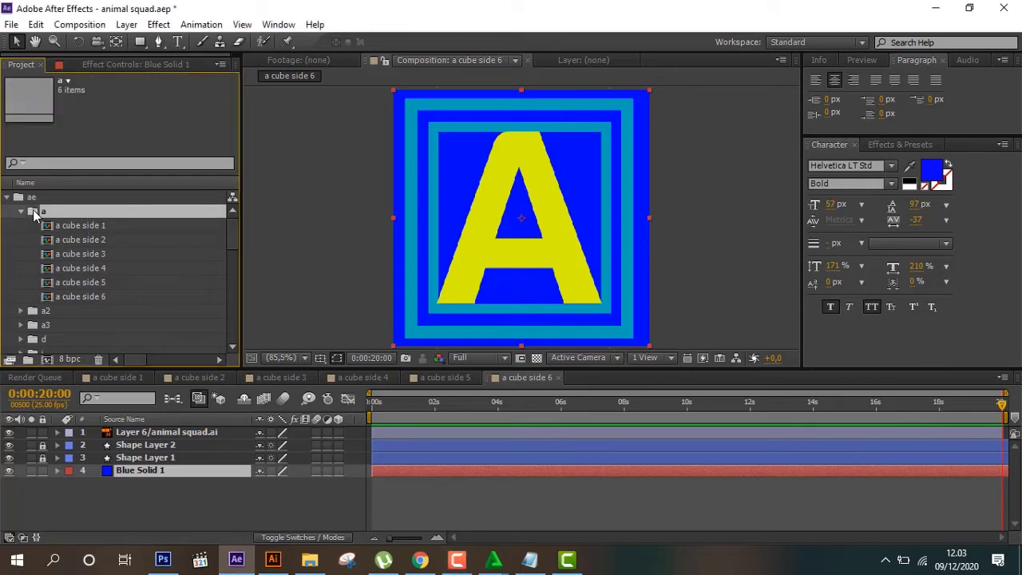
{"action": "left_click", "coordinate": [86, 229]}
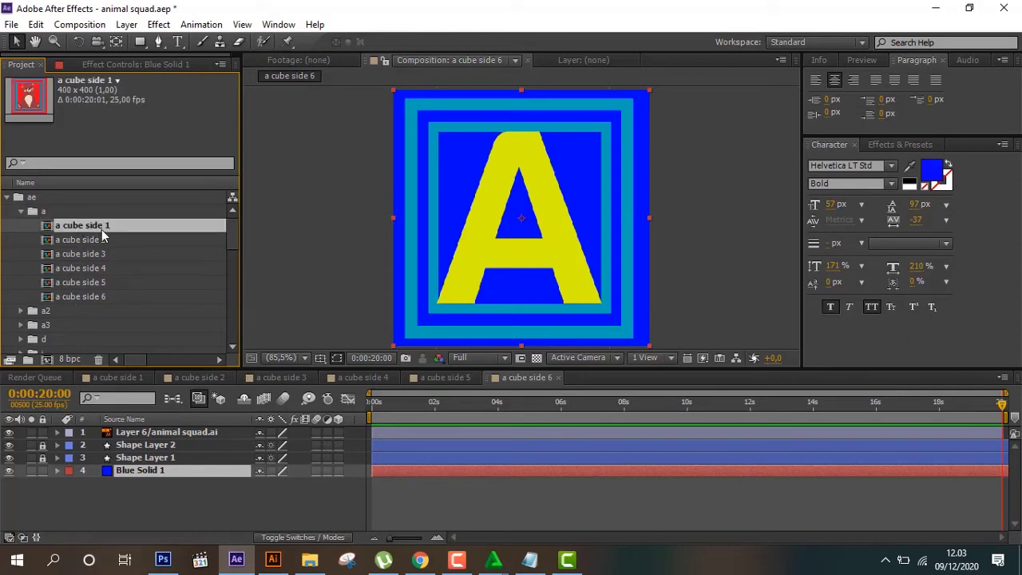
Inspect a cube side 6, collapse folder a and select folder a2.
{"action": "left_click", "coordinate": [88, 301]}
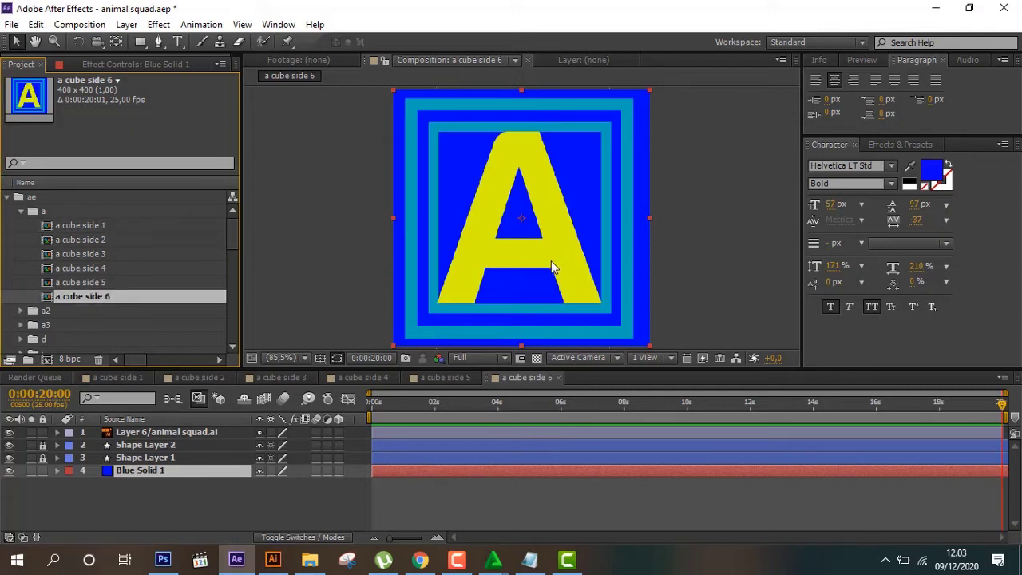
{"action": "left_click", "coordinate": [24, 212]}
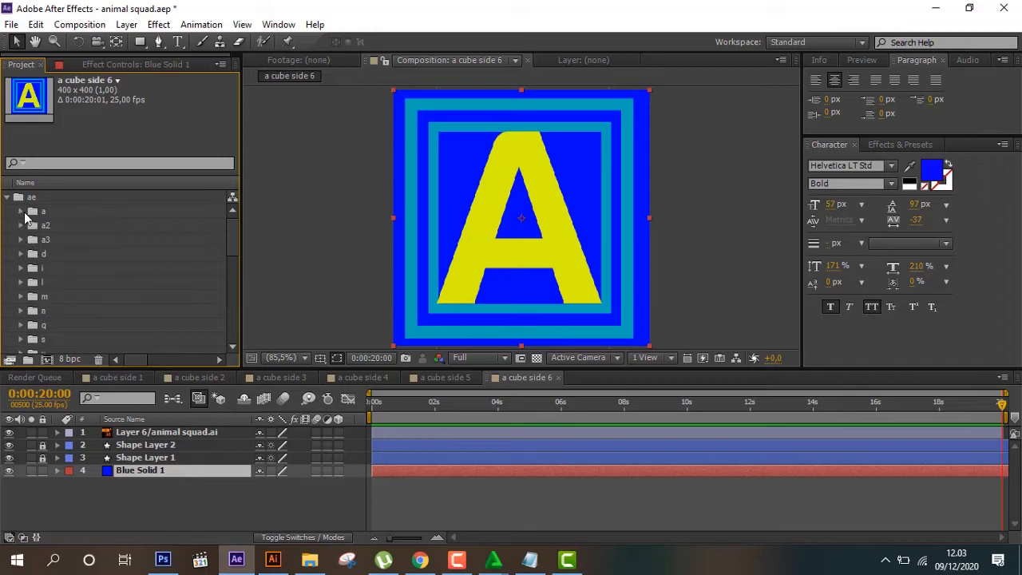
{"action": "left_click", "coordinate": [45, 221]}
{"action": "scroll", "coordinate": [46, 221], "scroll_direction": "down", "scroll_amount": 1}
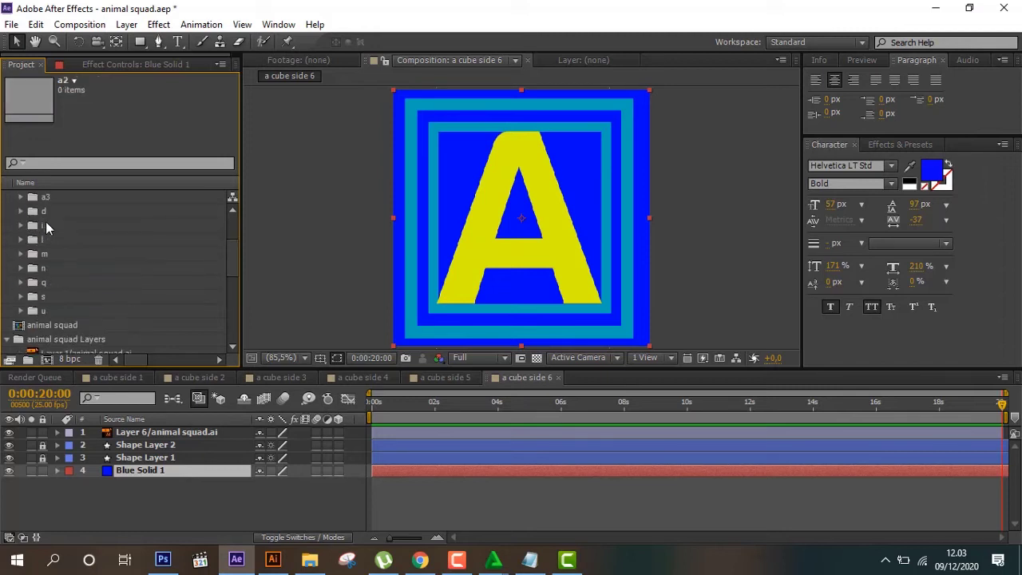
{"action": "scroll", "coordinate": [48, 229], "scroll_direction": "up", "scroll_amount": 1}
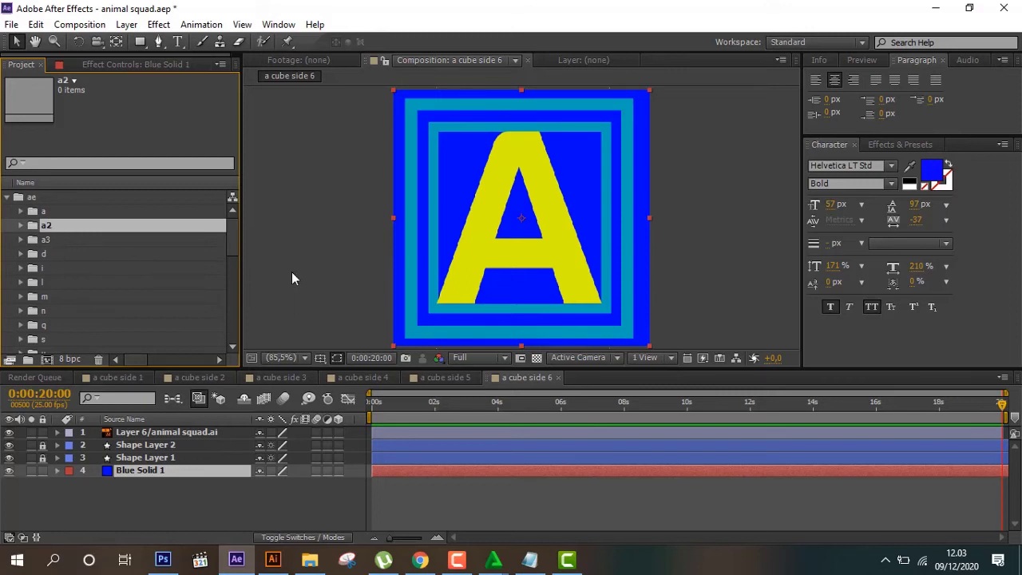
Cycle through the a cube side 1 to a cube side 5 comps.
{"action": "left_click", "coordinate": [140, 375]}
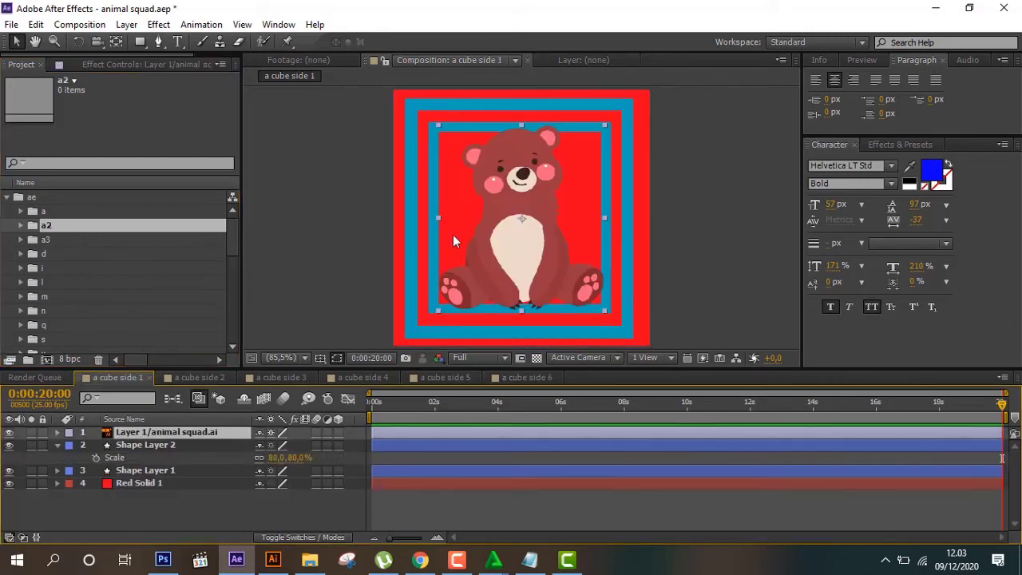
{"action": "left_click", "coordinate": [204, 377]}
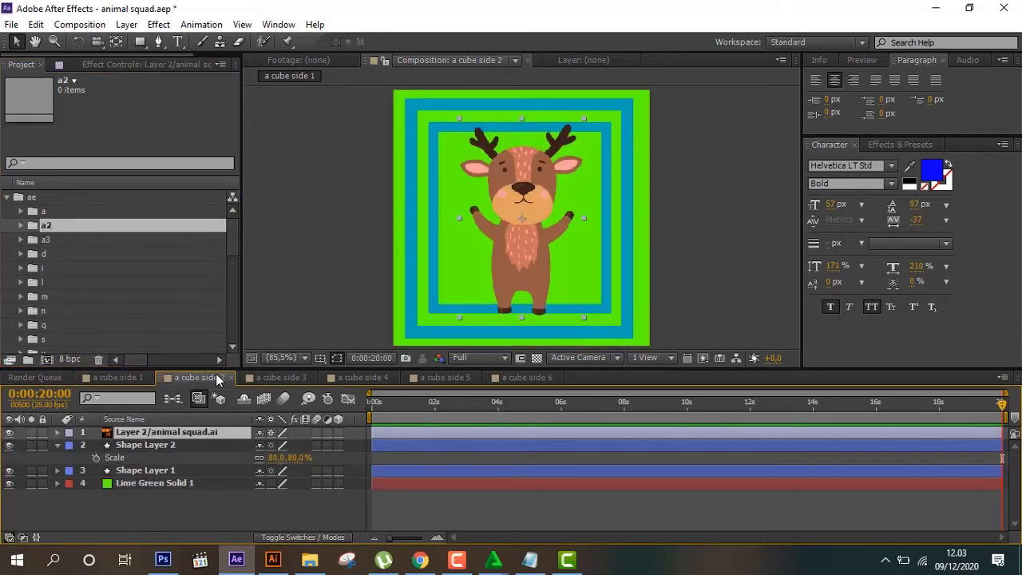
{"action": "left_click", "coordinate": [287, 379]}
{"action": "left_click", "coordinate": [387, 375]}
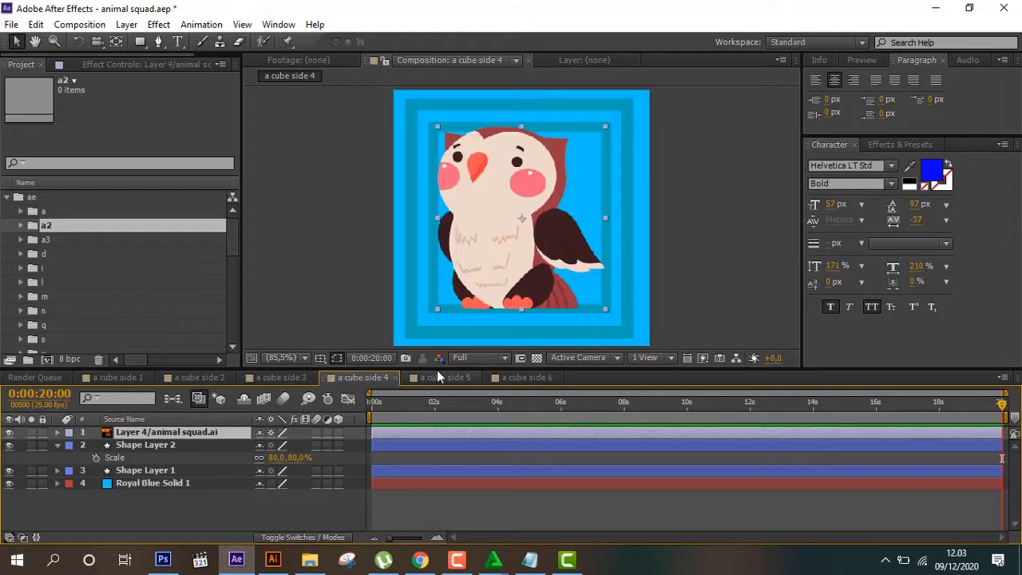
{"action": "left_click", "coordinate": [437, 376]}
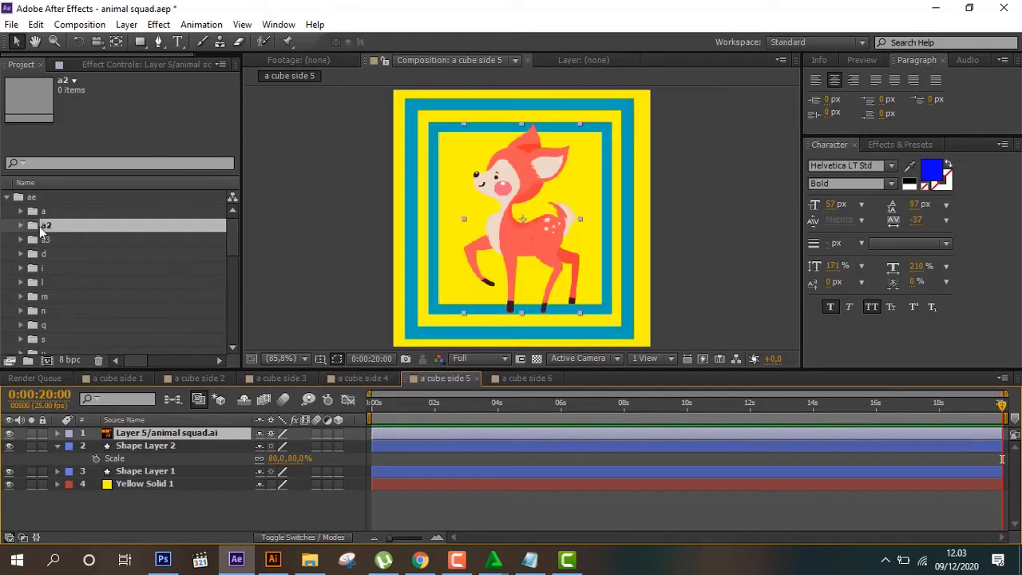
Duplicate the six a cube side comps, delete the unwanted duplicates, and expand folder a2.
{"action": "left_click", "coordinate": [20, 211]}
{"action": "left_click", "coordinate": [77, 225]}
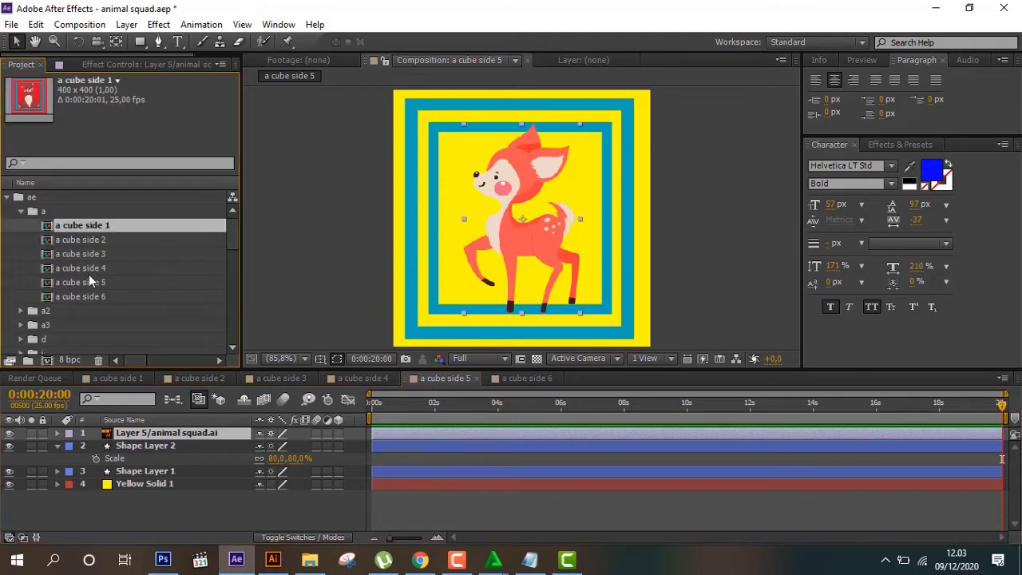
{"action": "left_click", "coordinate": [79, 297], "text": "shift"}
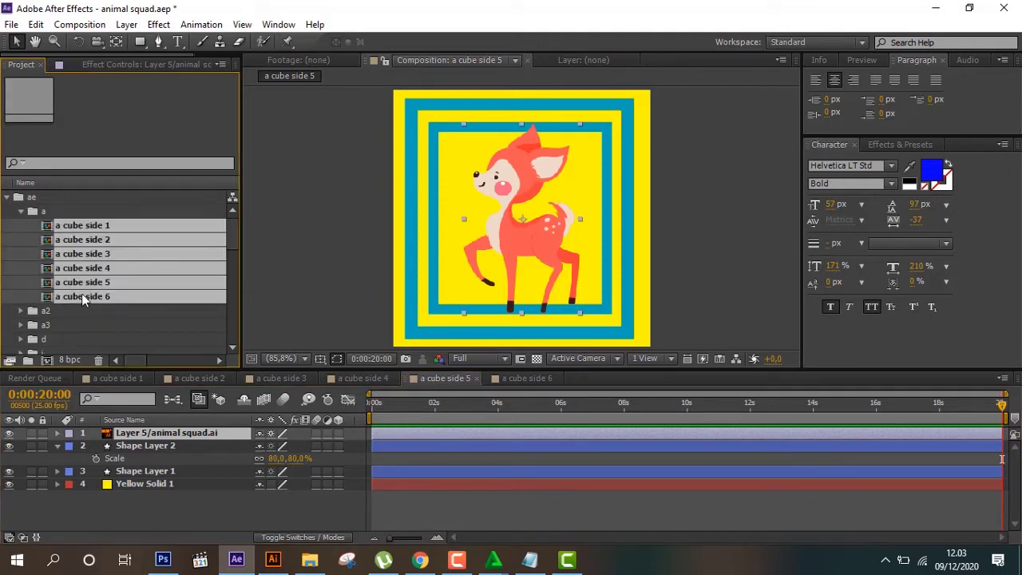
{"action": "key", "text": "ctrl+d"}
{"action": "scroll", "coordinate": [99, 275], "scroll_direction": "down", "scroll_amount": 5}
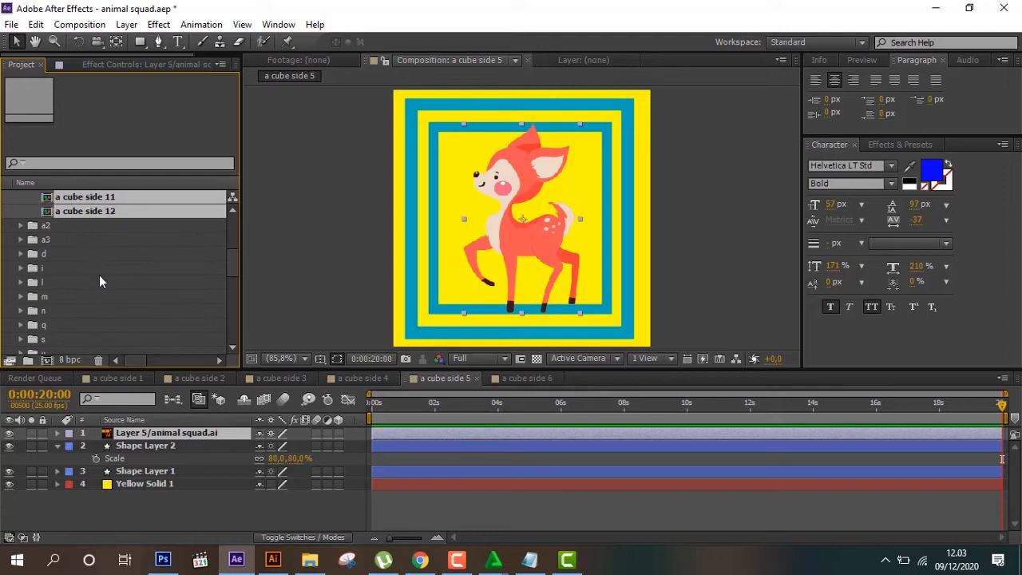
{"action": "scroll", "coordinate": [104, 245], "scroll_direction": "up", "scroll_amount": 1}
{"action": "key", "text": "Delete"}
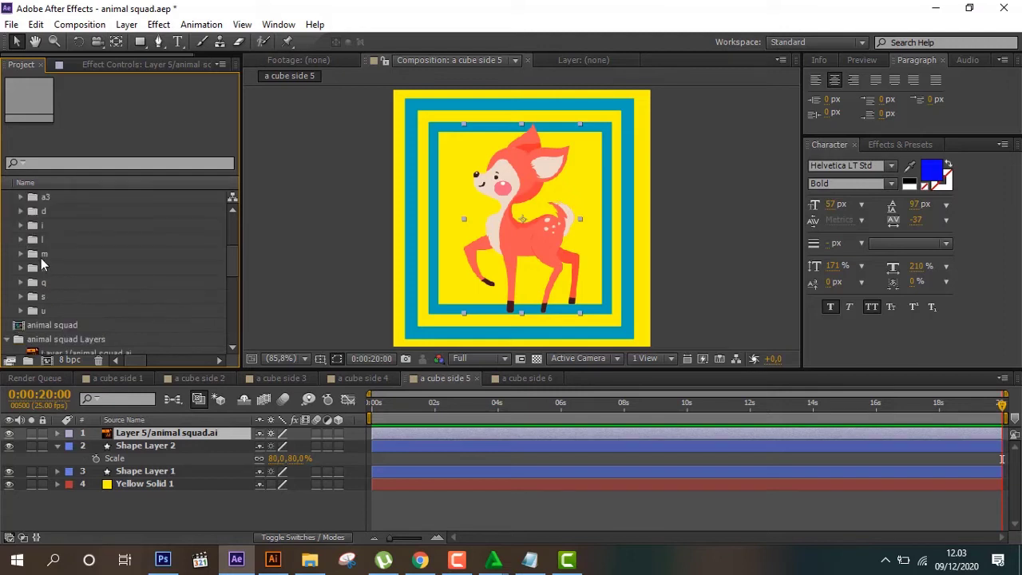
{"action": "scroll", "coordinate": [32, 263], "scroll_direction": "up", "scroll_amount": 1}
{"action": "left_click", "coordinate": [21, 211]}
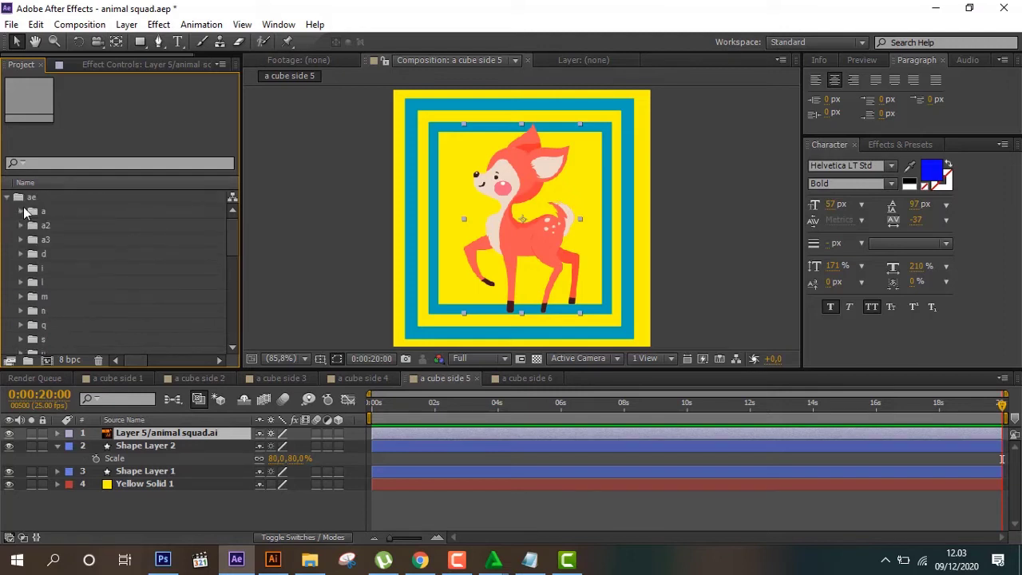
{"action": "left_click", "coordinate": [21, 225]}
Rename comp a cube side 7 to a2 cube side 1 in Composition Settings.
{"action": "left_click", "coordinate": [71, 241]}
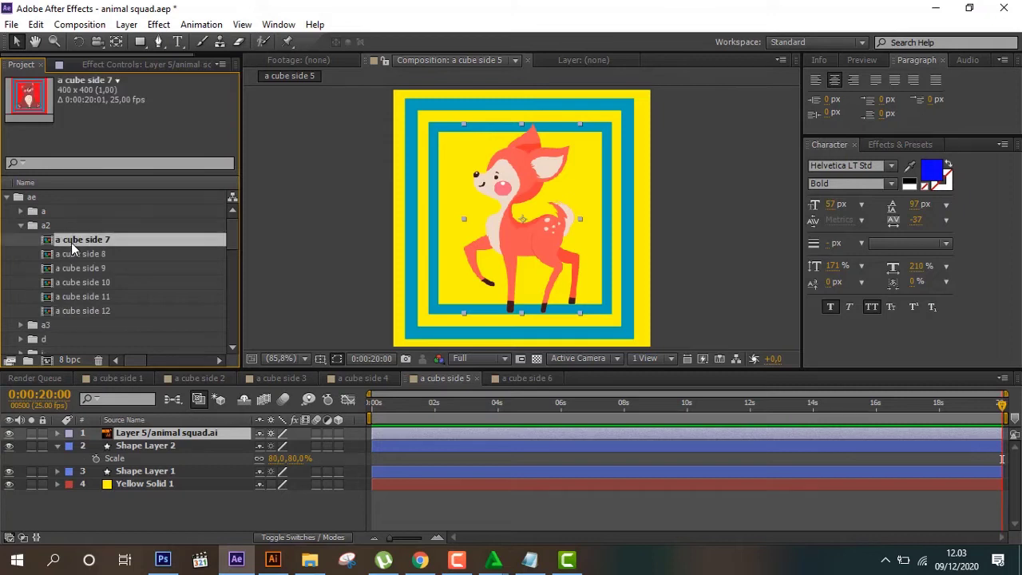
{"action": "double_click", "coordinate": [71, 243]}
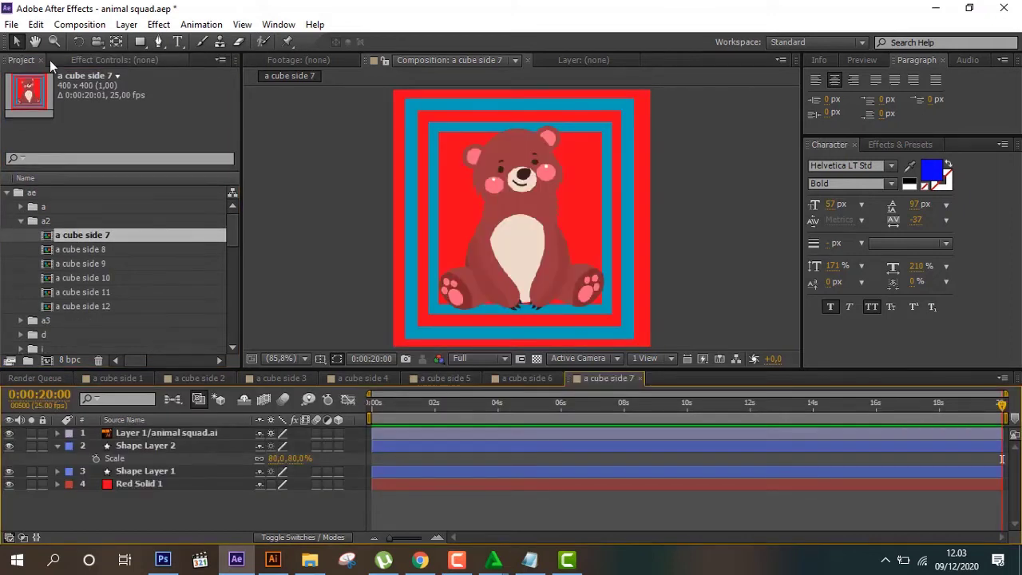
{"action": "left_click", "coordinate": [77, 28]}
{"action": "left_click", "coordinate": [131, 62]}
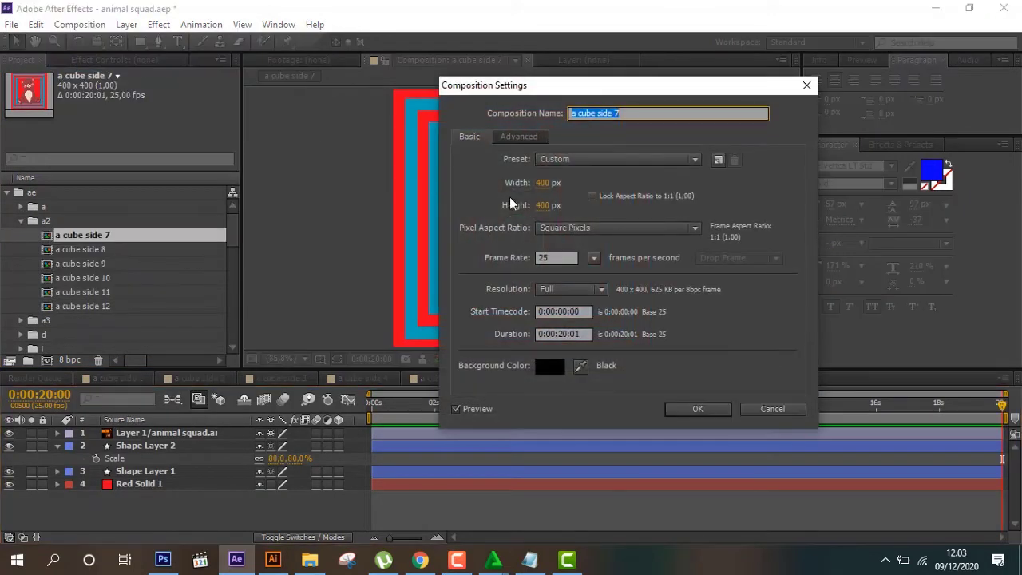
{"action": "left_click_drag", "start_coordinate": [618, 113], "coordinate": [577, 112]}
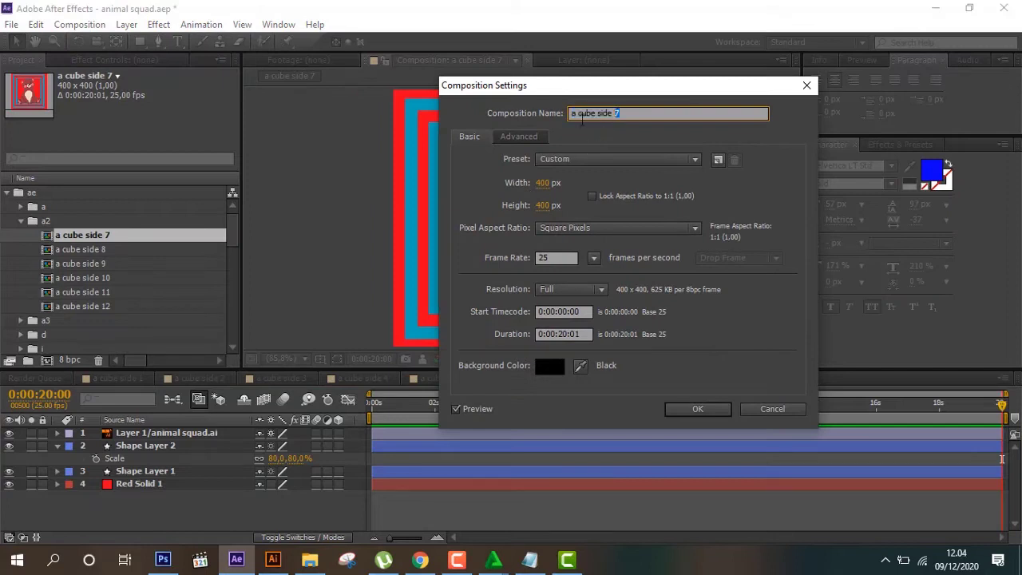
{"action": "left_click", "coordinate": [578, 113]}
{"action": "type", "text": "2"}
{"action": "left_click_drag", "start_coordinate": [637, 113], "coordinate": [621, 116]}
{"action": "type", "text": "1"}
{"action": "left_click", "coordinate": [691, 408]}
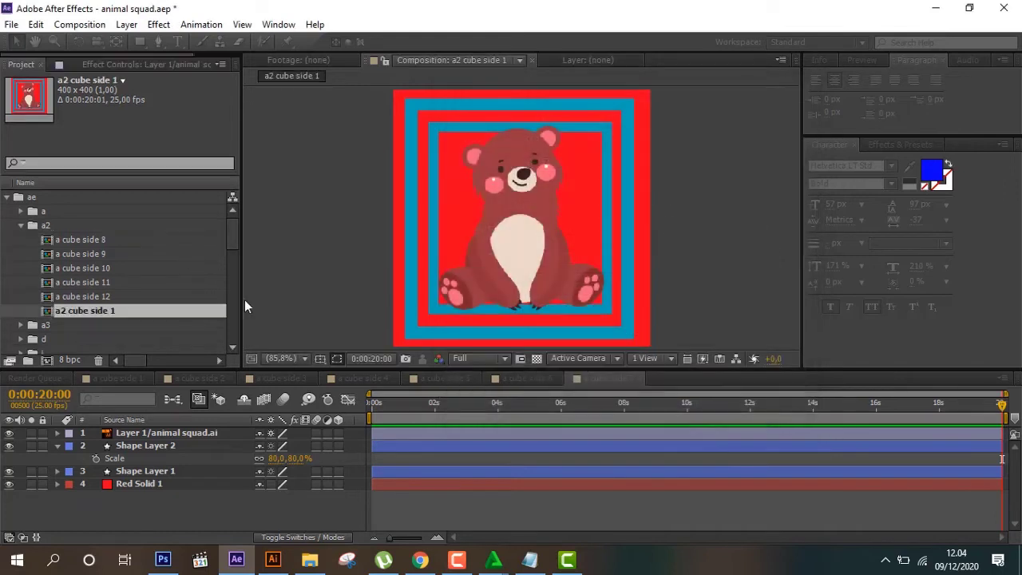
Rename comp a cube side 8 to a2 cube side 2.
{"action": "double_click", "coordinate": [147, 239]}
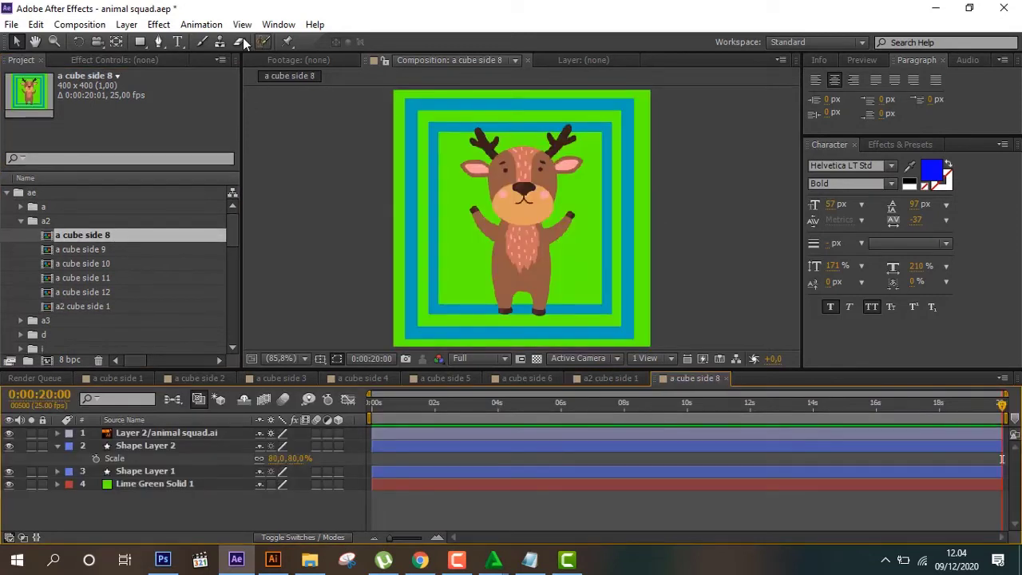
{"action": "left_click", "coordinate": [79, 24]}
{"action": "left_click", "coordinate": [141, 65]}
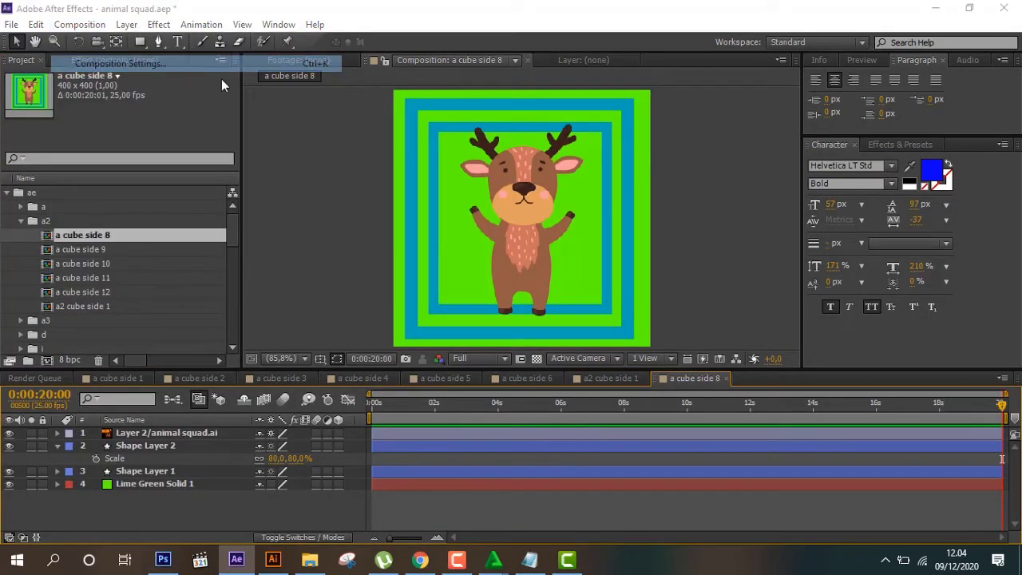
{"action": "left_click", "coordinate": [576, 113]}
{"action": "type", "text": "2"}
{"action": "key", "text": "BackSpace"}
{"action": "type", "text": "2 cube side 2"}
{"action": "left_click", "coordinate": [698, 409]}
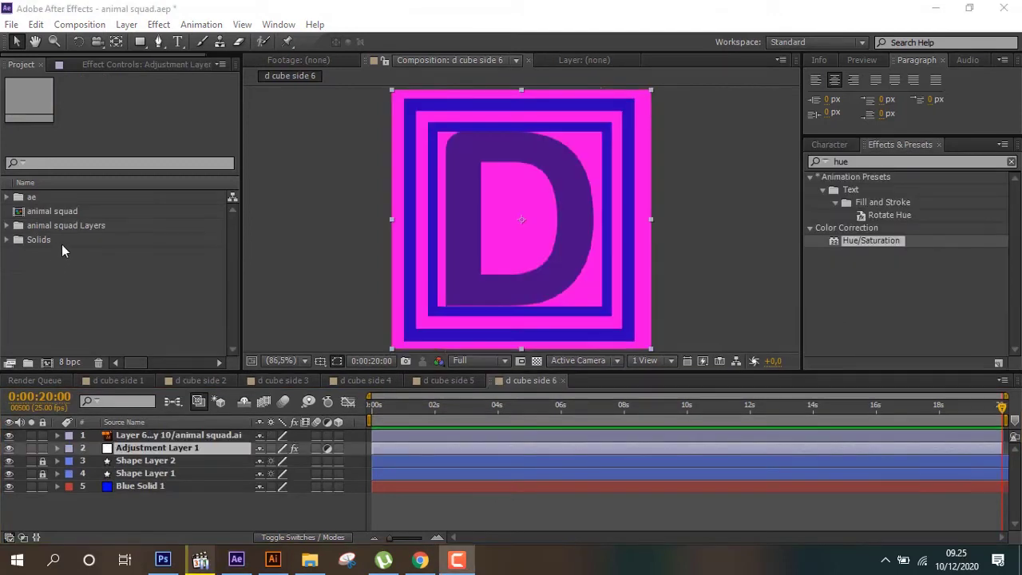
Create a new HDTV 1080 25 composition (1920×1080, 25 fps) named cube a1.
{"action": "left_click", "coordinate": [69, 25]}
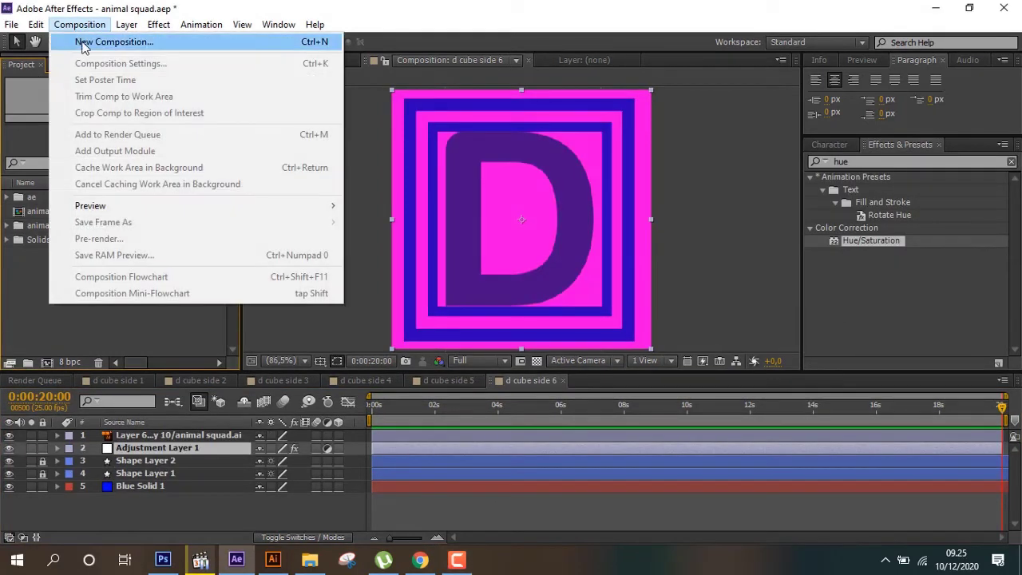
{"action": "left_click", "coordinate": [83, 44]}
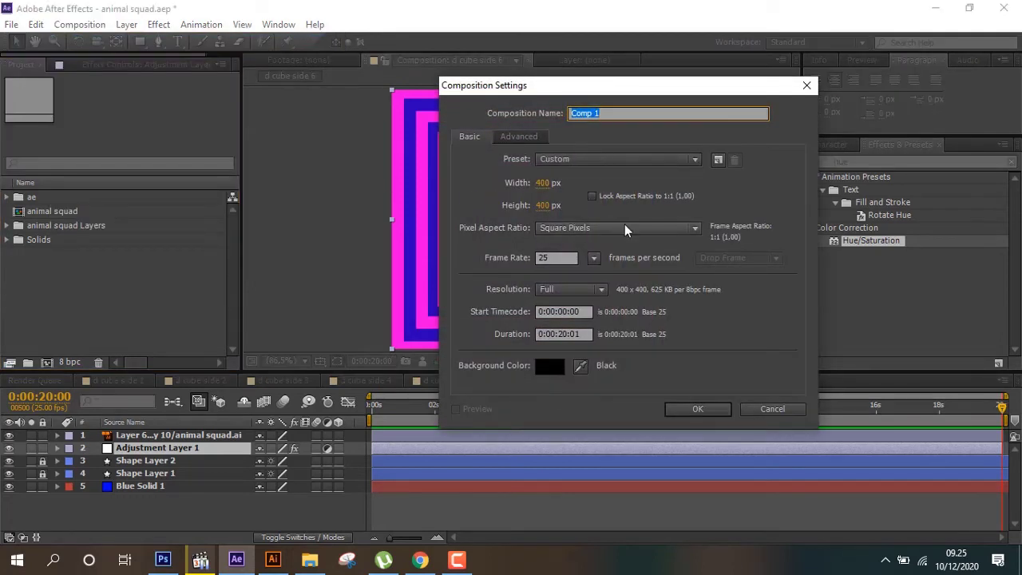
{"action": "left_click", "coordinate": [630, 162]}
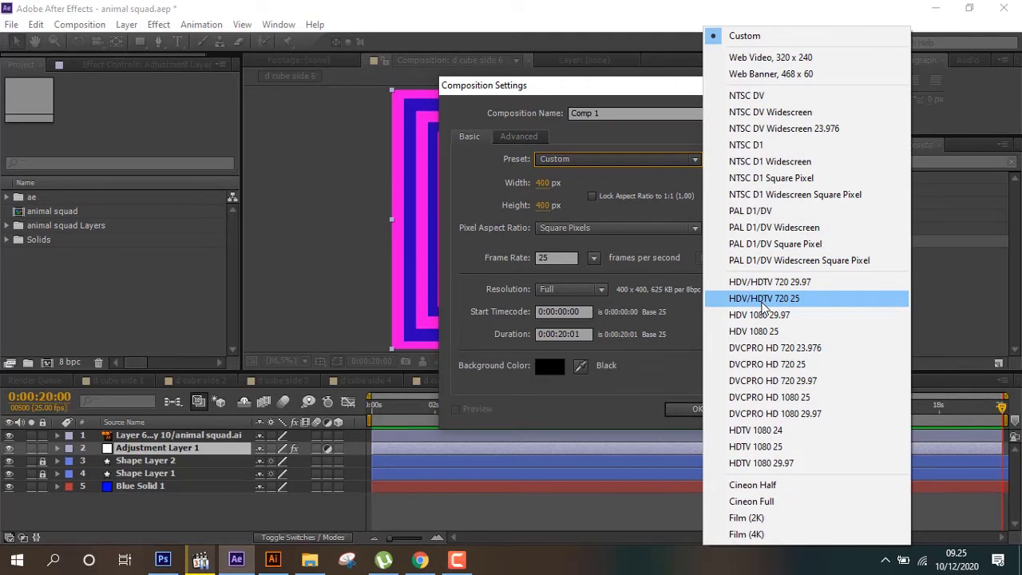
{"action": "left_click", "coordinate": [787, 447]}
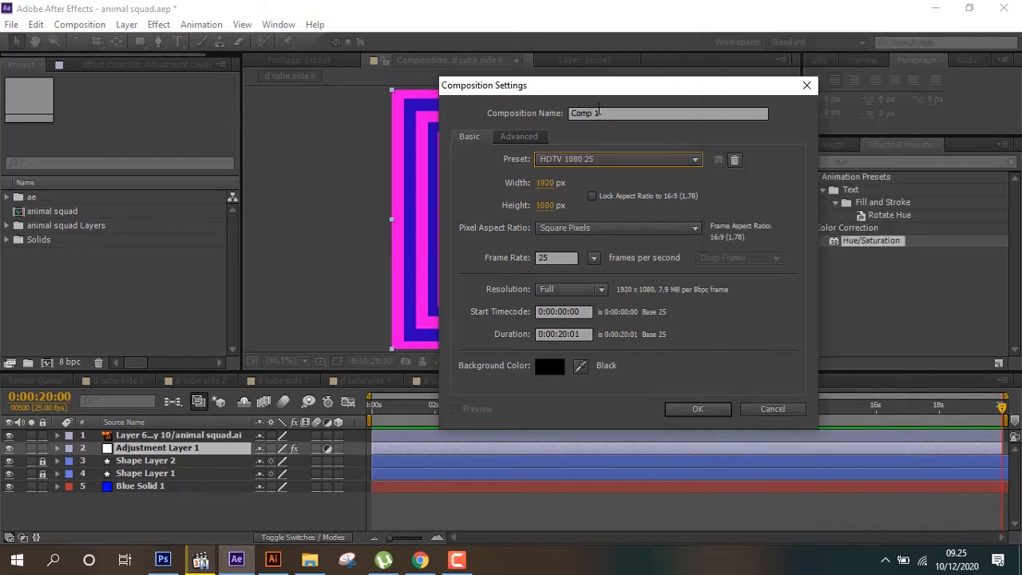
{"action": "double_click", "coordinate": [612, 116]}
{"action": "type", "text": "cube a1"}
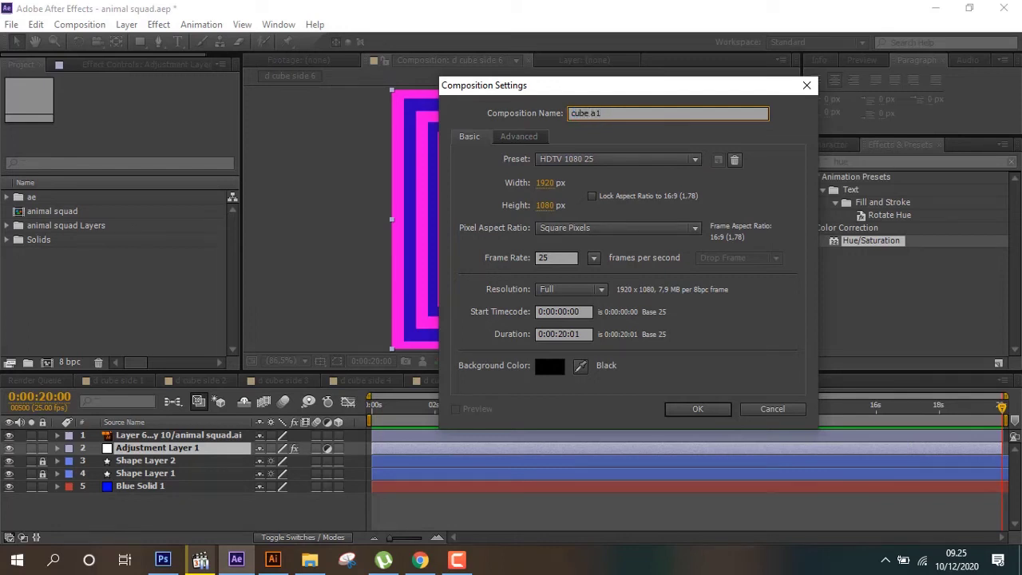
{"action": "key", "text": "Return"}
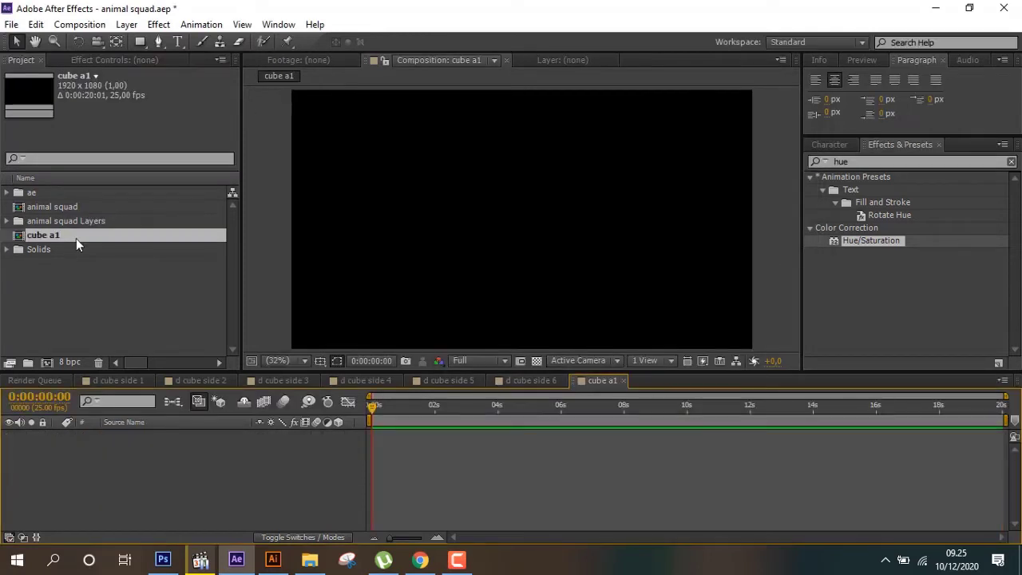
Drag a cube side 1 through 6 from folder a into cube a1 and select all six layers.
{"action": "left_click", "coordinate": [7, 193]}
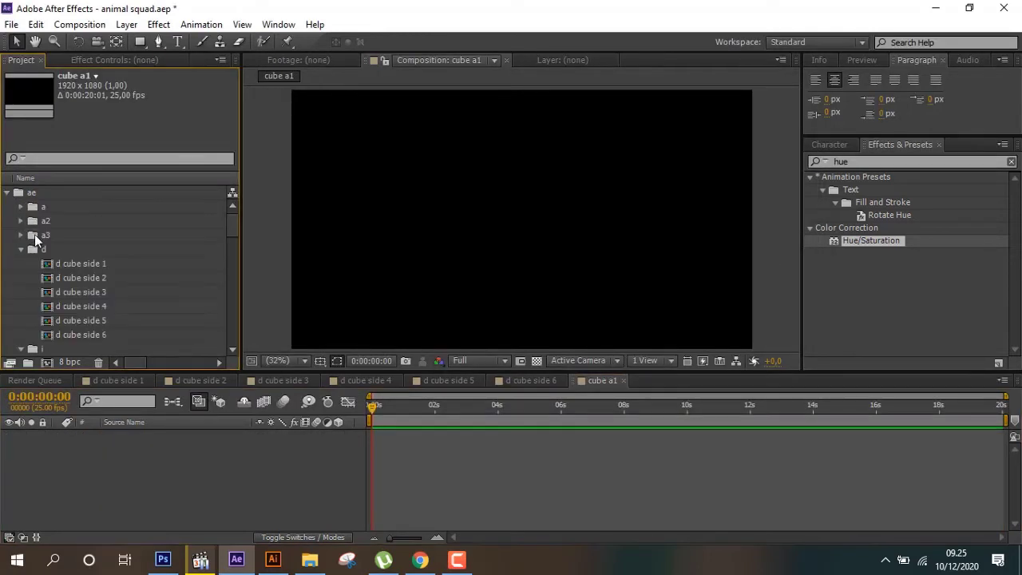
{"action": "left_click", "coordinate": [20, 250]}
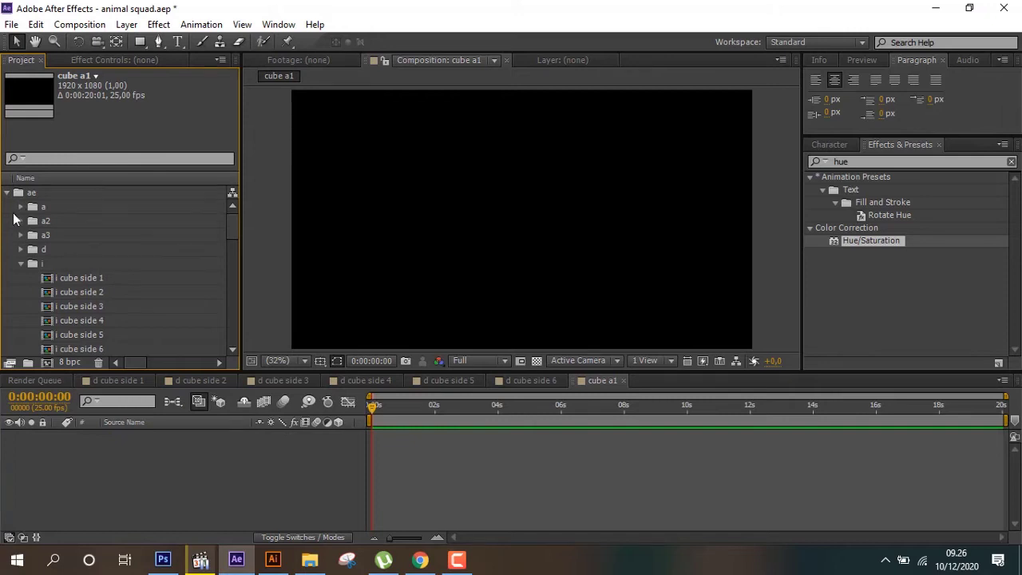
{"action": "left_click", "coordinate": [21, 206]}
{"action": "left_click", "coordinate": [62, 221]}
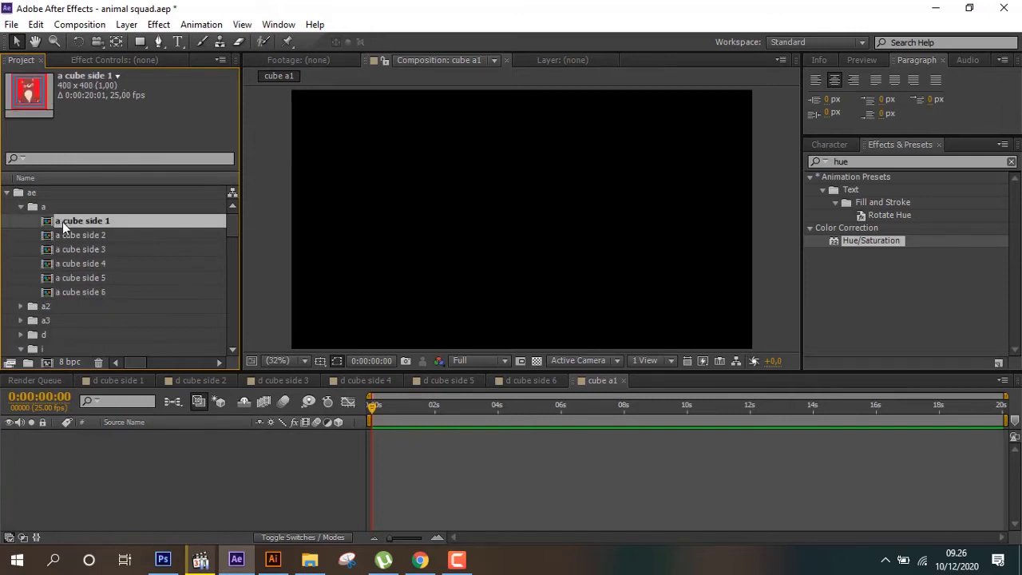
{"action": "left_click", "coordinate": [100, 292], "text": "shift"}
{"action": "left_click_drag", "start_coordinate": [103, 219], "coordinate": [158, 486]}
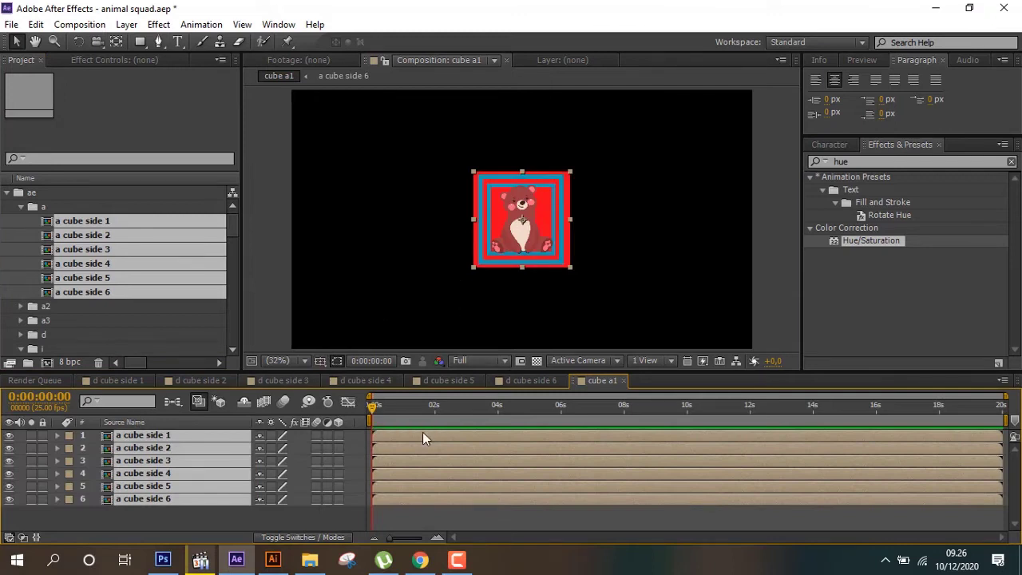
{"action": "left_click", "coordinate": [254, 512]}
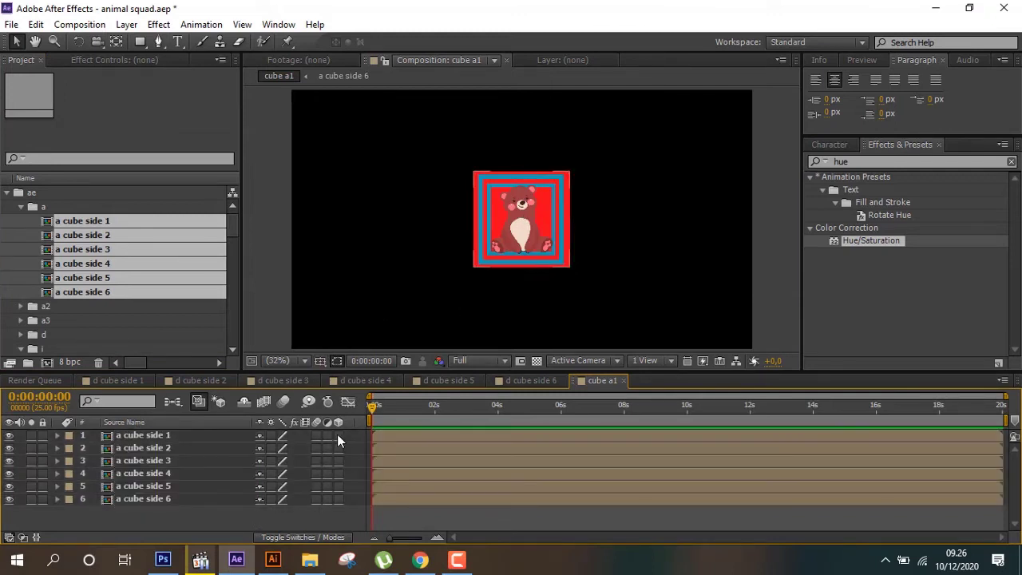
{"action": "key", "text": "ctrl+a"}
Turn on 3D for all six cube side layers and switch the viewer to Top view.
{"action": "left_click", "coordinate": [336, 502]}
{"action": "left_click", "coordinate": [311, 529]}
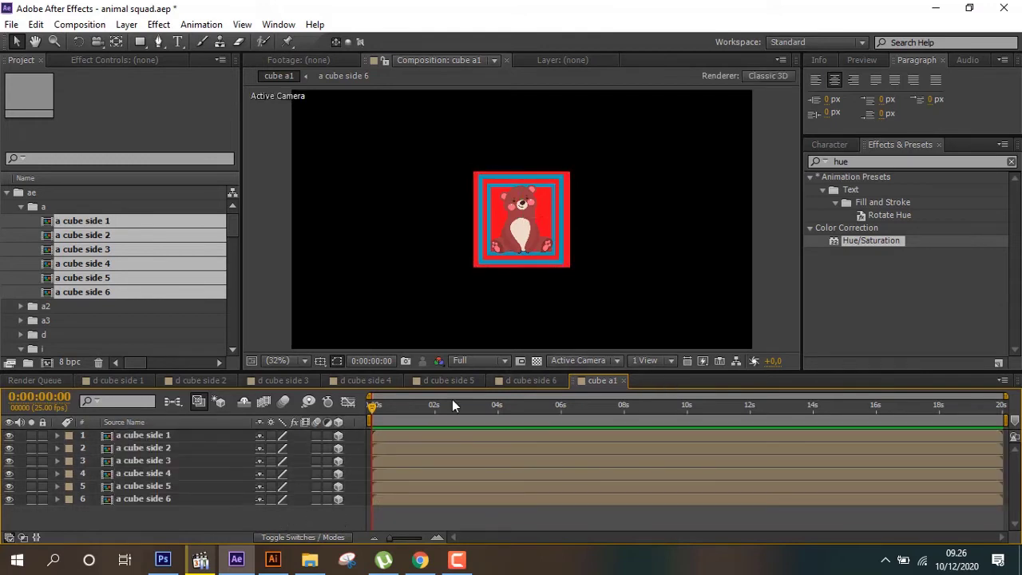
{"action": "left_click", "coordinate": [564, 362]}
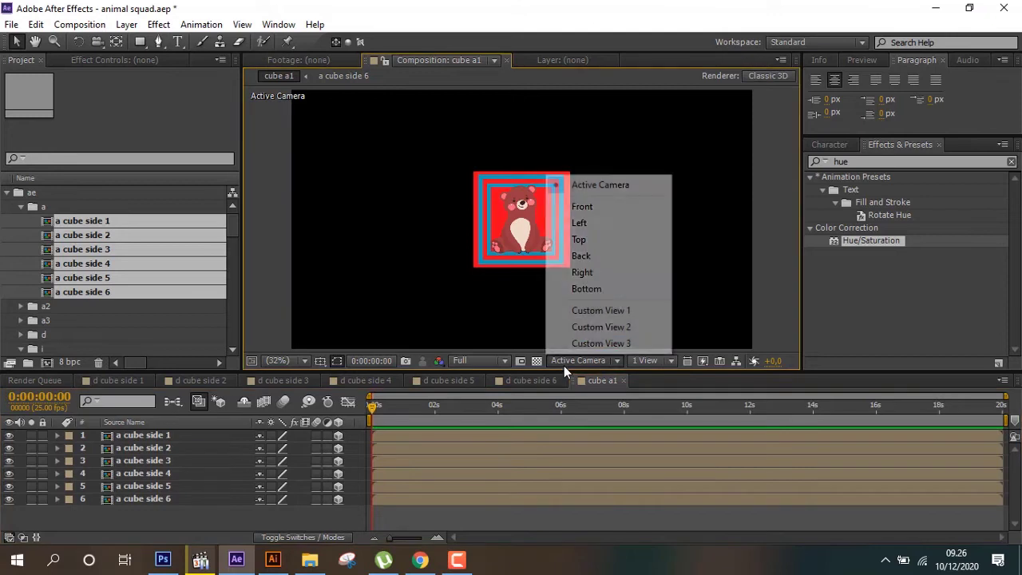
{"action": "left_click", "coordinate": [629, 238]}
Select the a cube side 1 through a cube side 6 layers one after another.
{"action": "left_click", "coordinate": [186, 438]}
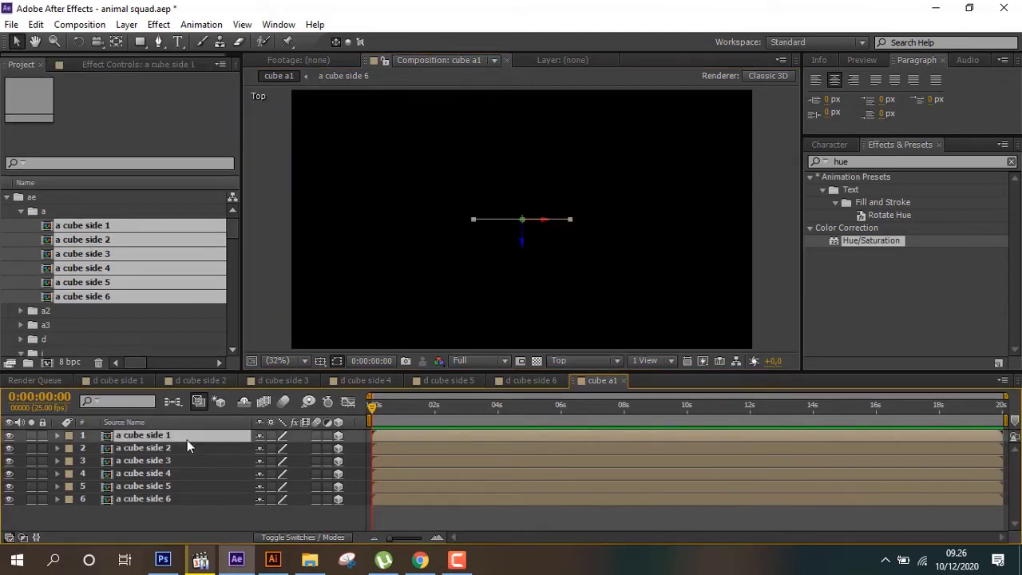
{"action": "left_click", "coordinate": [181, 453]}
{"action": "left_click", "coordinate": [181, 461]}
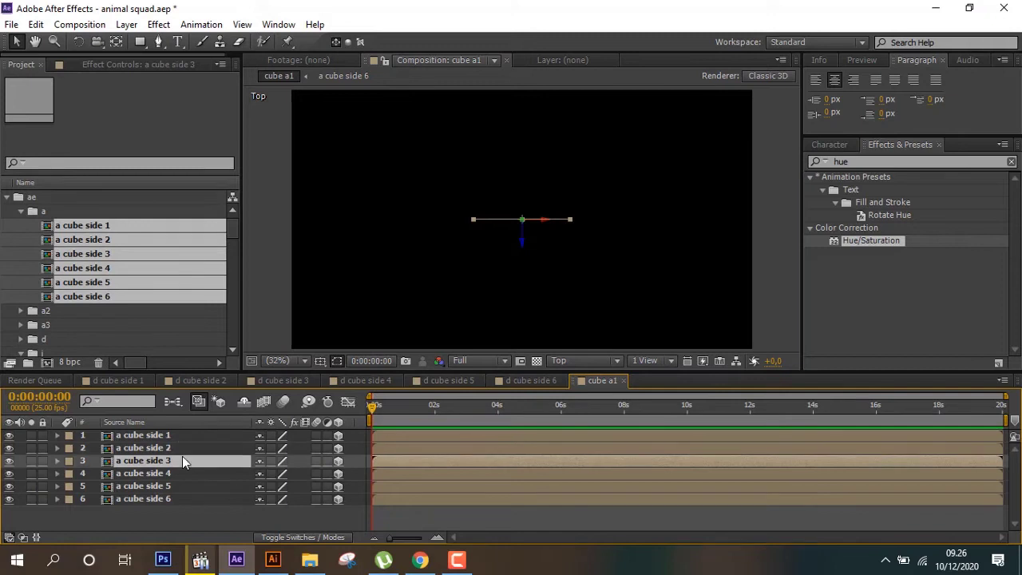
{"action": "left_click", "coordinate": [191, 473]}
{"action": "left_click", "coordinate": [193, 486]}
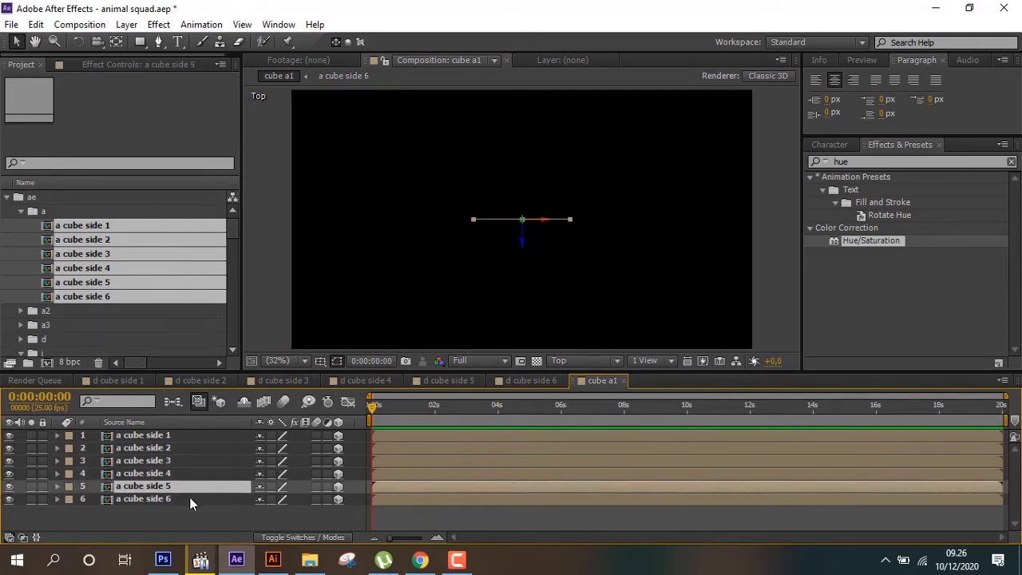
{"action": "left_click", "coordinate": [189, 498]}
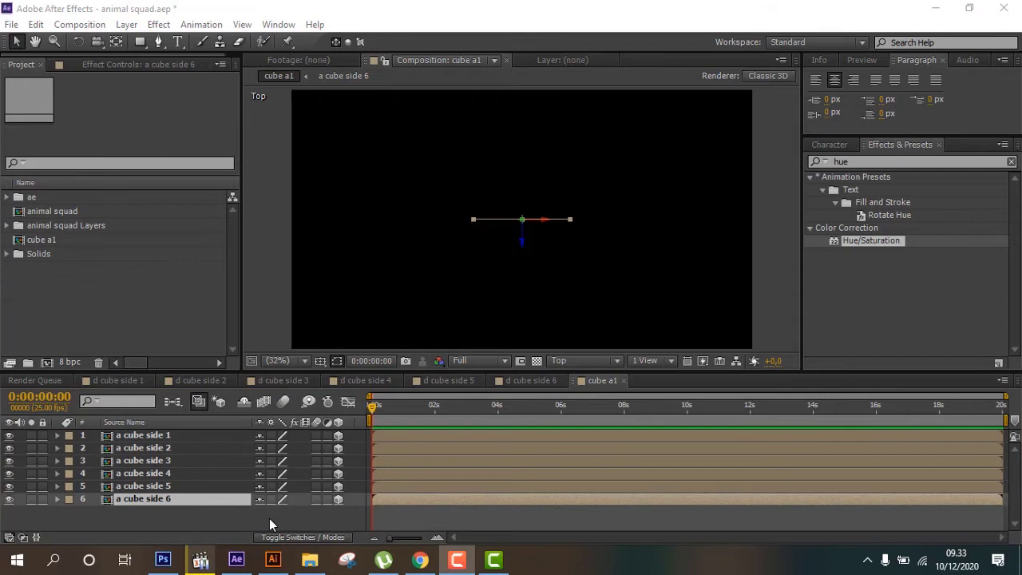
Add a 3D null object, Null 1, with Z position -200.
{"action": "right_click", "coordinate": [269, 518]}
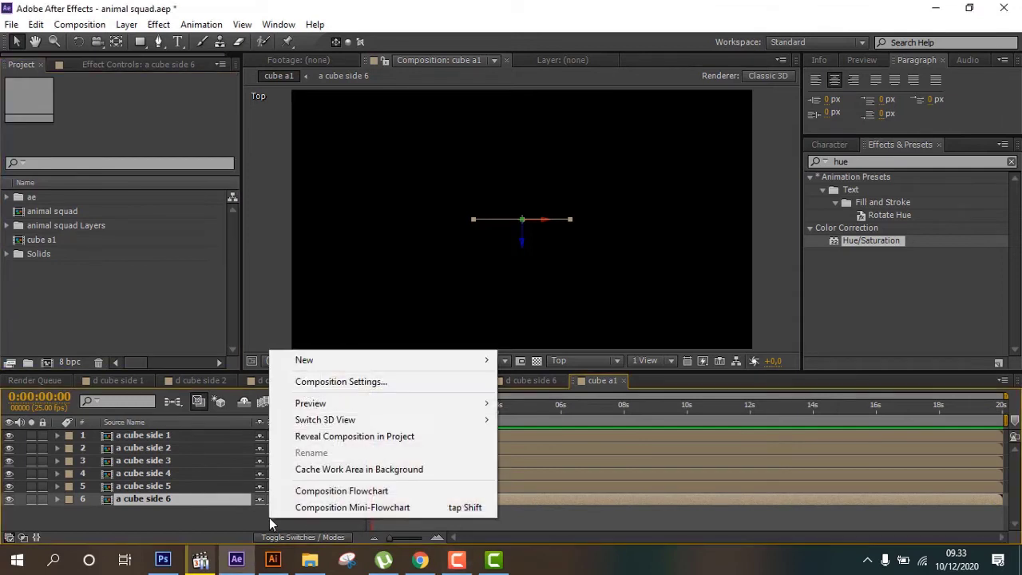
{"action": "mouse_move", "coordinate": [402, 359]}
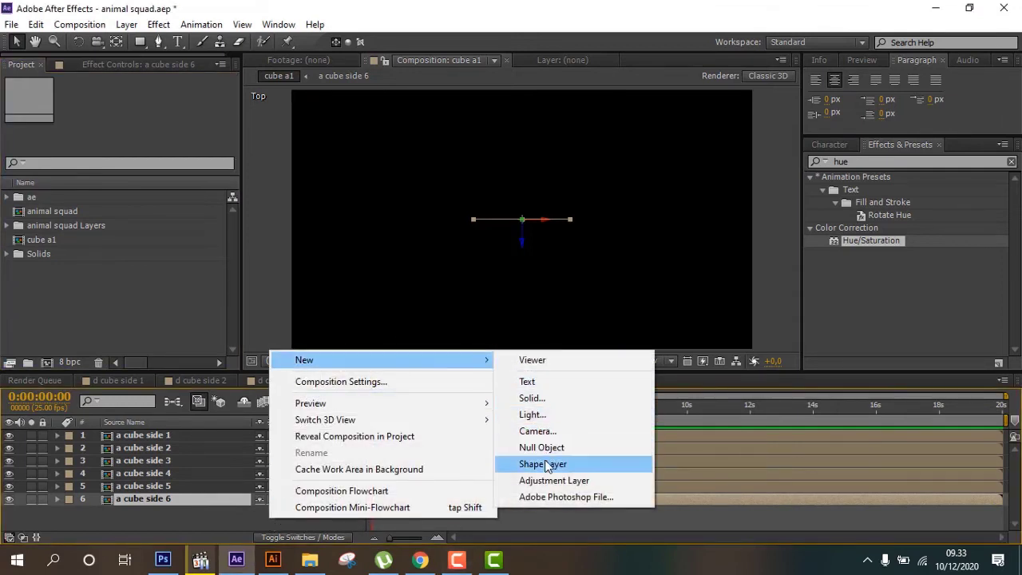
{"action": "left_click", "coordinate": [577, 447]}
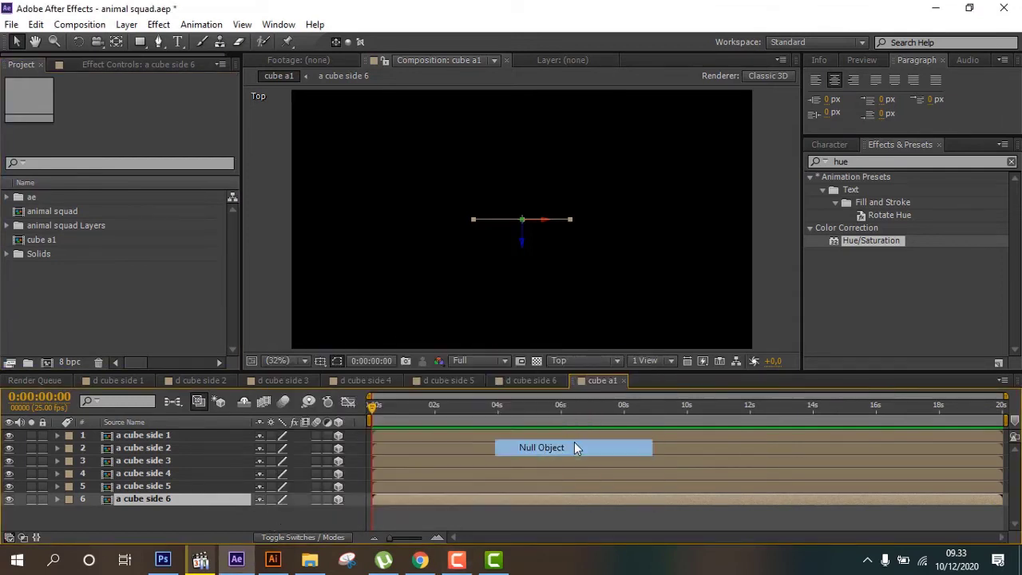
{"action": "left_click", "coordinate": [338, 435]}
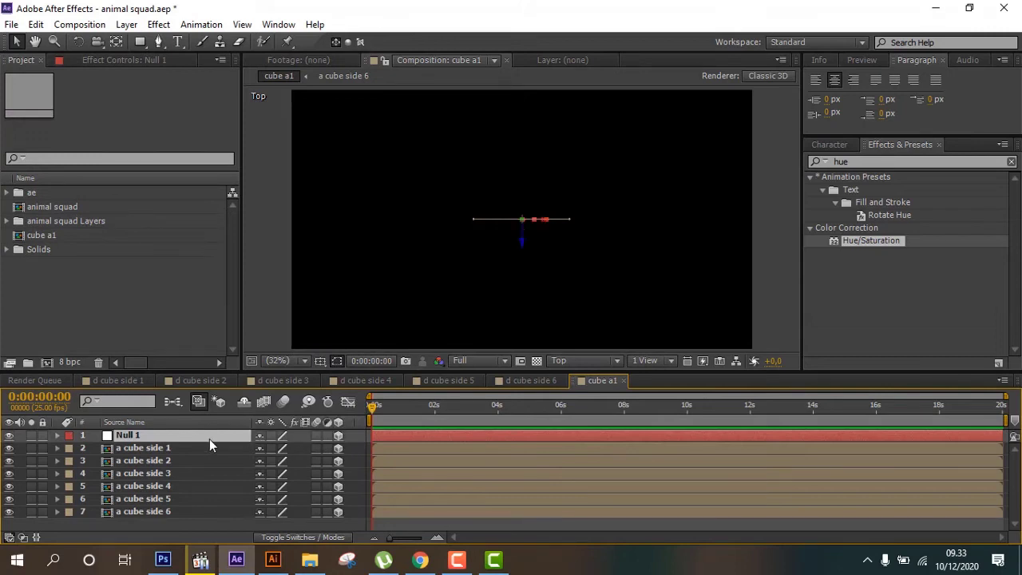
{"action": "key", "text": "p"}
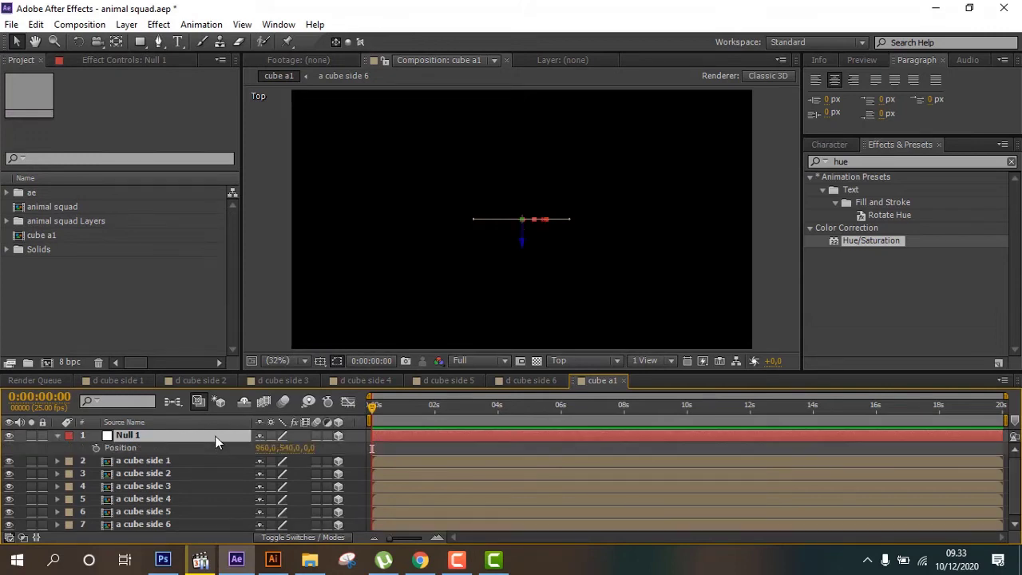
{"action": "left_click", "coordinate": [316, 448]}
{"action": "type", "text": "-200"}
{"action": "key", "text": "Return"}
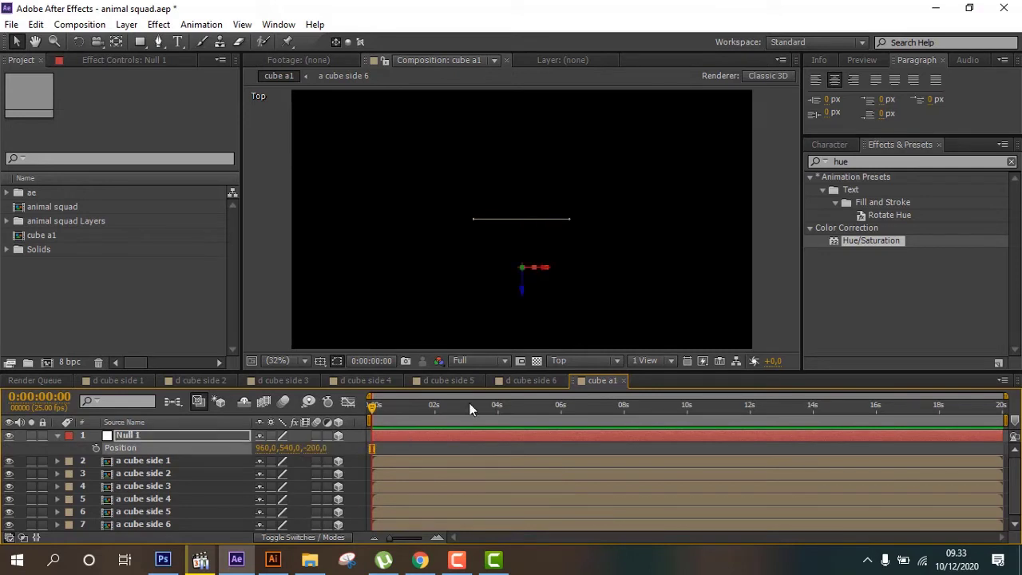
{"action": "left_click", "coordinate": [57, 436]}
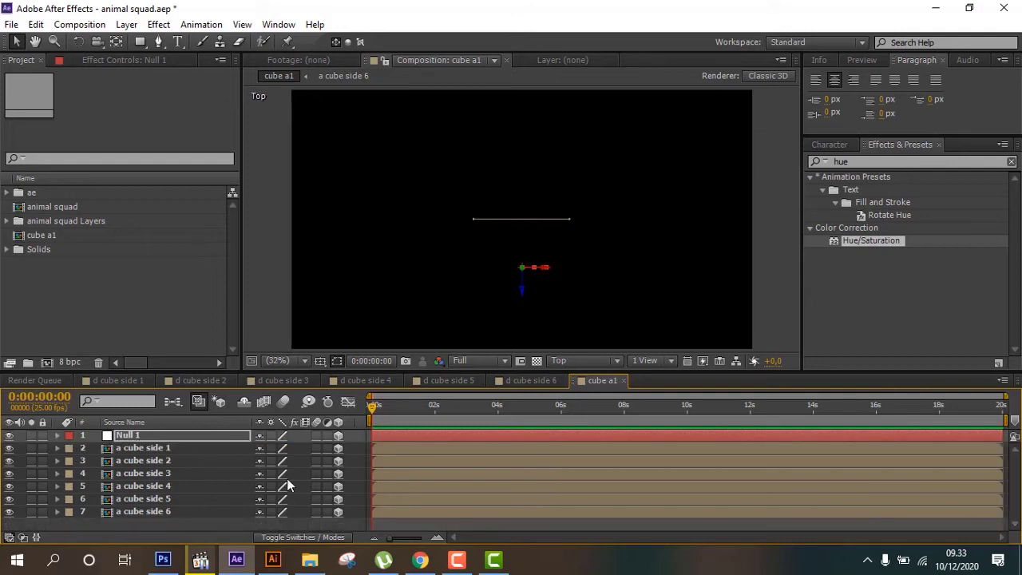
Show the Parent column in the cube a1 timeline.
{"action": "right_click", "coordinate": [364, 419]}
{"action": "mouse_move", "coordinate": [420, 467]}
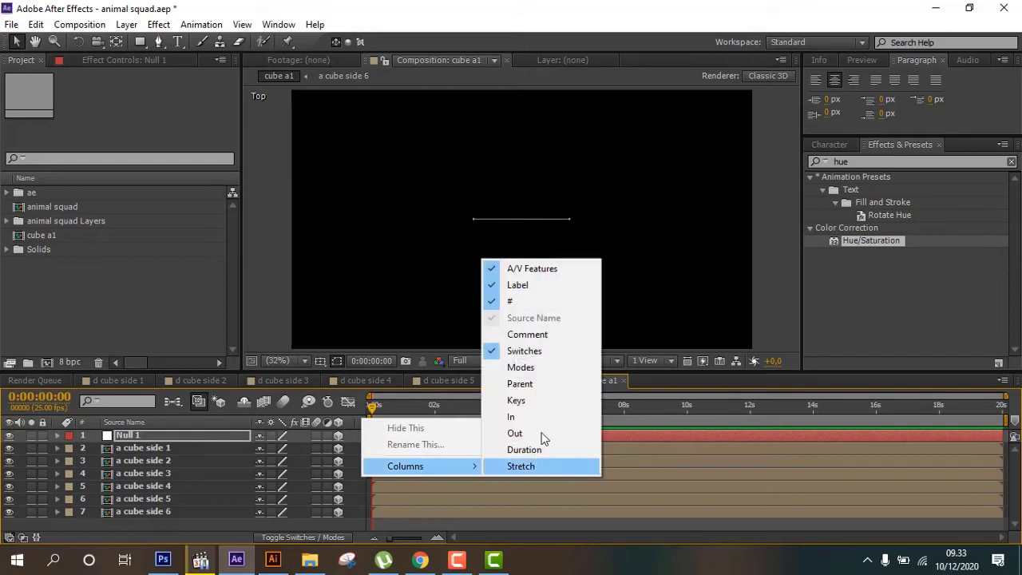
{"action": "left_click", "coordinate": [530, 386]}
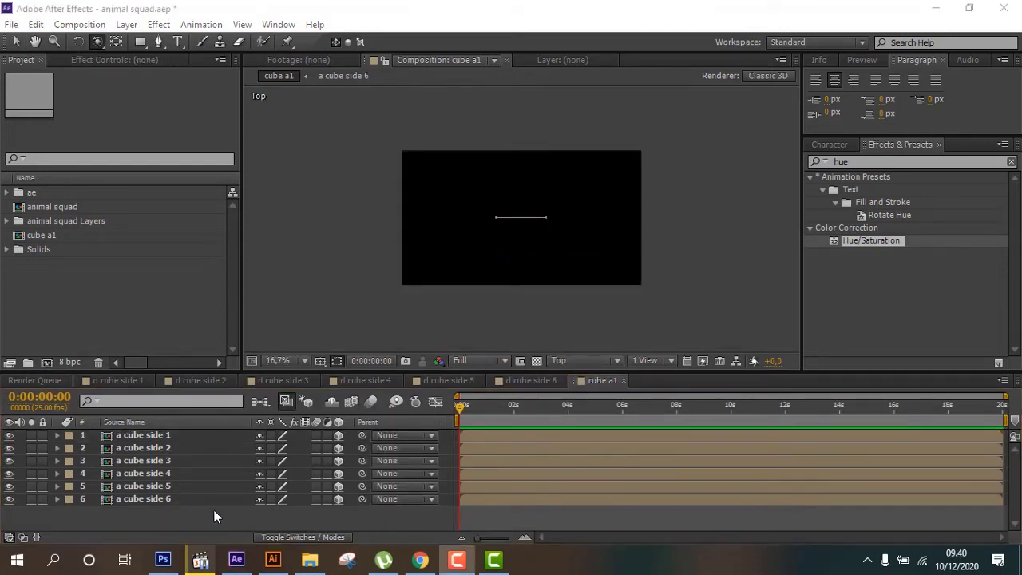
Add 3D null Null 2 at 960, 540, -200, then select layers a cube side 1 through 5.
{"action": "right_click", "coordinate": [214, 510]}
{"action": "mouse_move", "coordinate": [289, 353]}
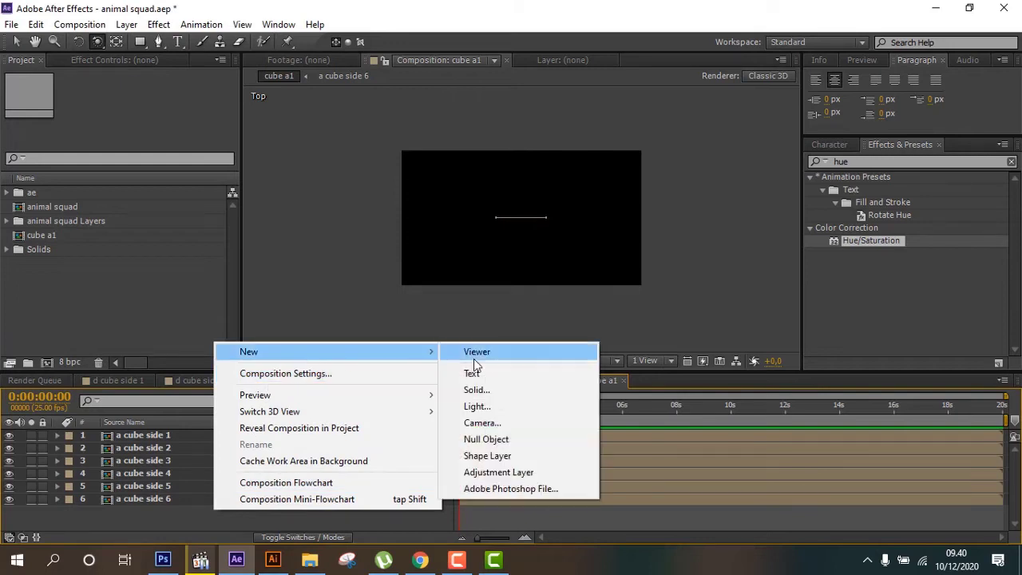
{"action": "left_click", "coordinate": [512, 440]}
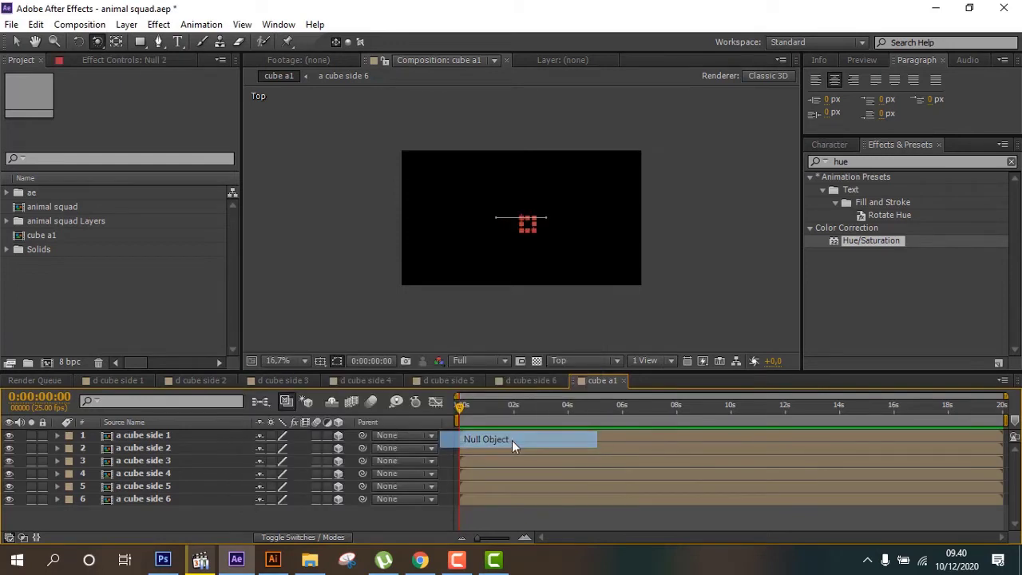
{"action": "left_click", "coordinate": [338, 435]}
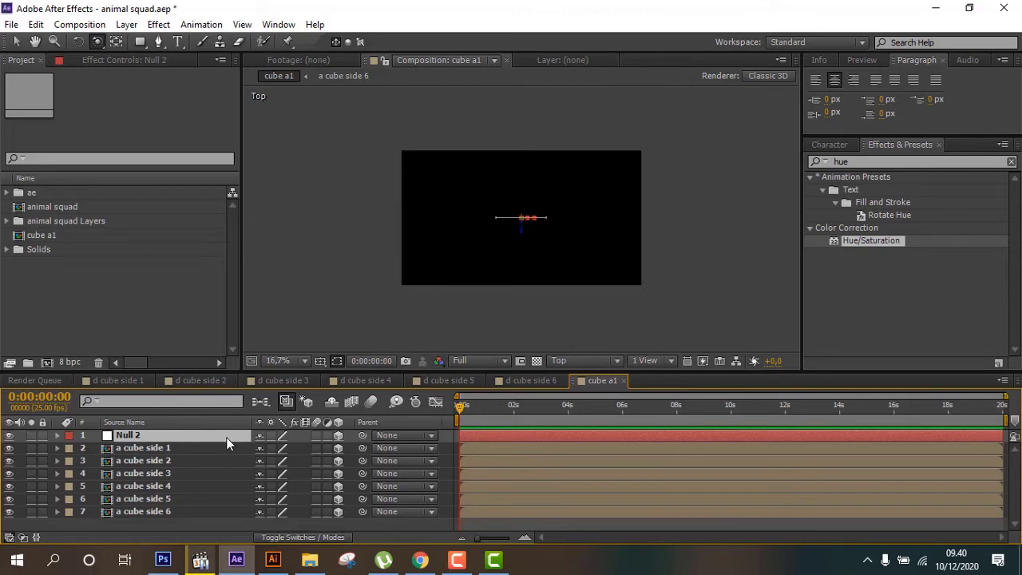
{"action": "key", "text": "p"}
{"action": "left_click", "coordinate": [308, 449]}
{"action": "type", "text": "-200"}
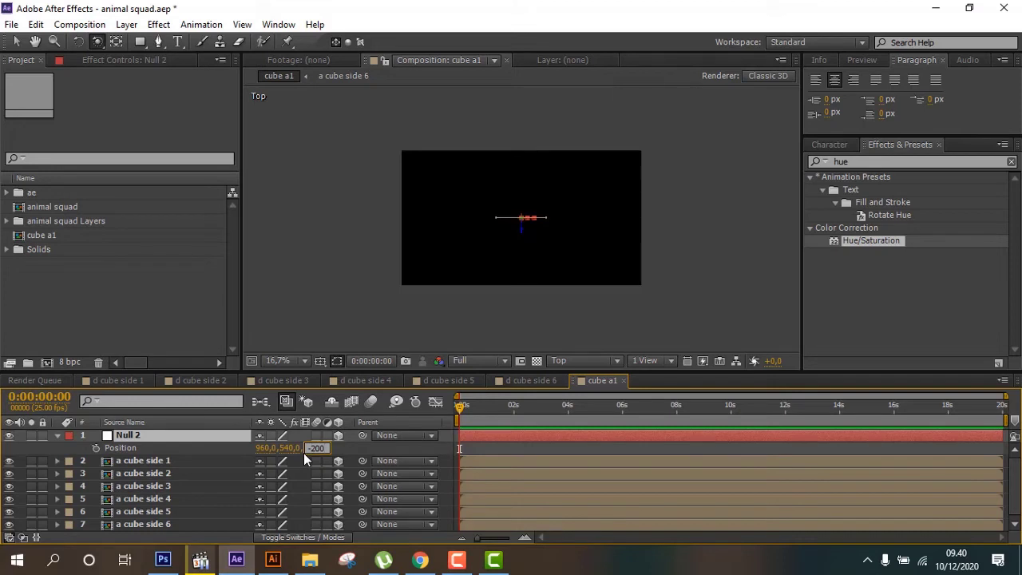
{"action": "key", "text": "Return"}
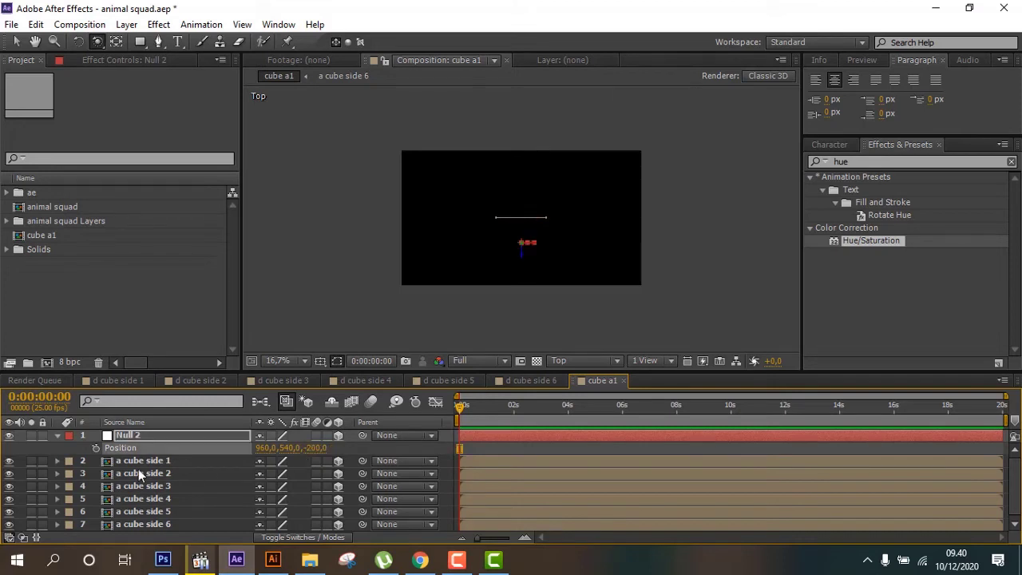
{"action": "left_click", "coordinate": [57, 435]}
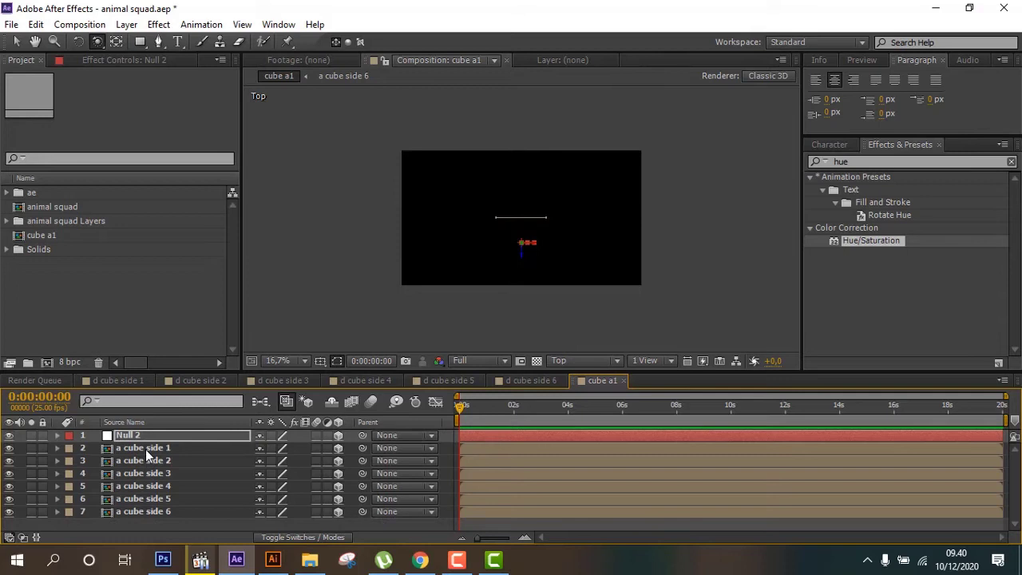
{"action": "left_click", "coordinate": [145, 449]}
{"action": "left_click", "coordinate": [170, 499], "text": "shift"}
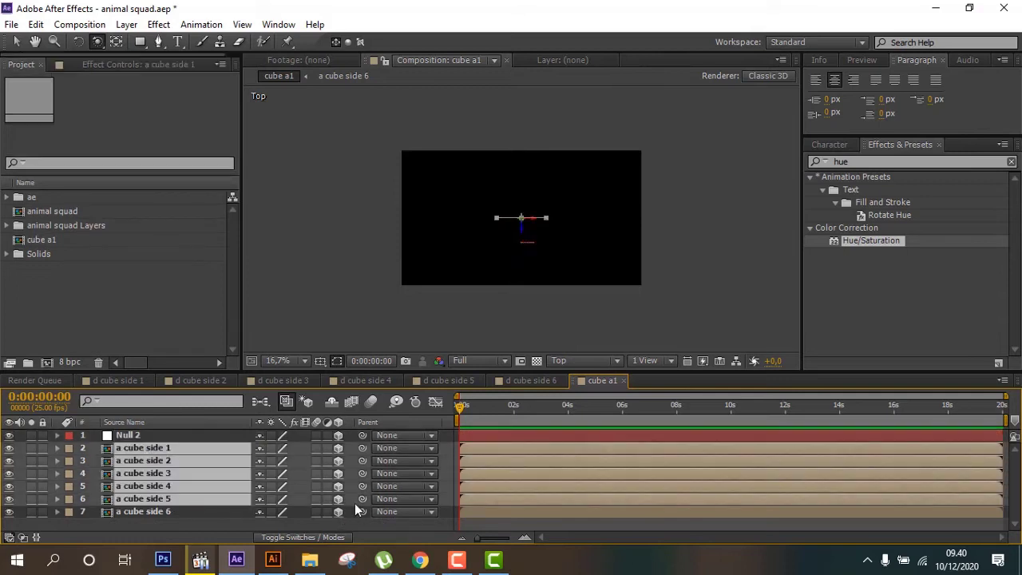
Parent cube sides 1–5 to Null 2 and set Null 2's Y Rotation to 90°.
{"action": "left_click_drag", "start_coordinate": [362, 500], "coordinate": [128, 437]}
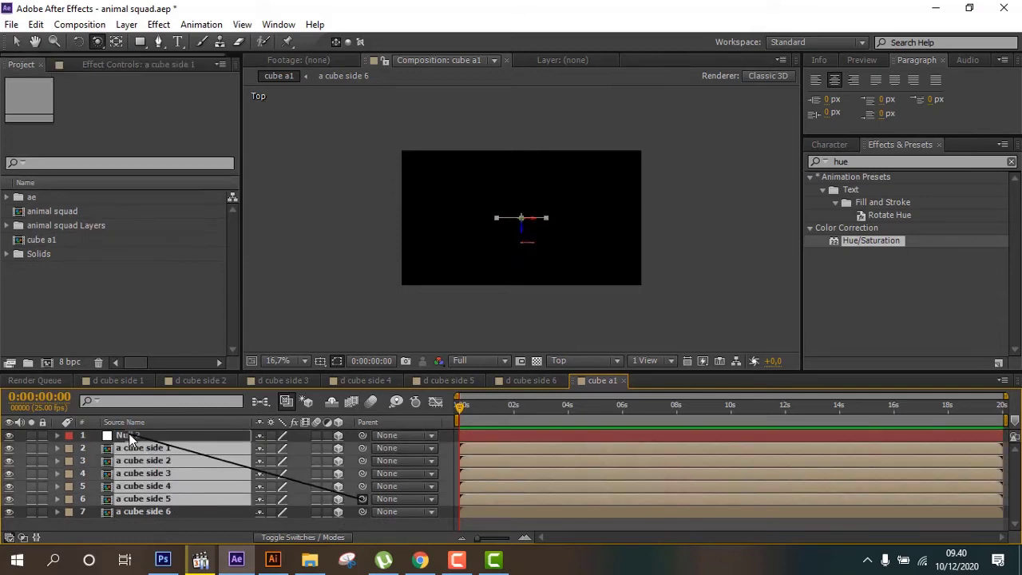
{"action": "left_click", "coordinate": [127, 437]}
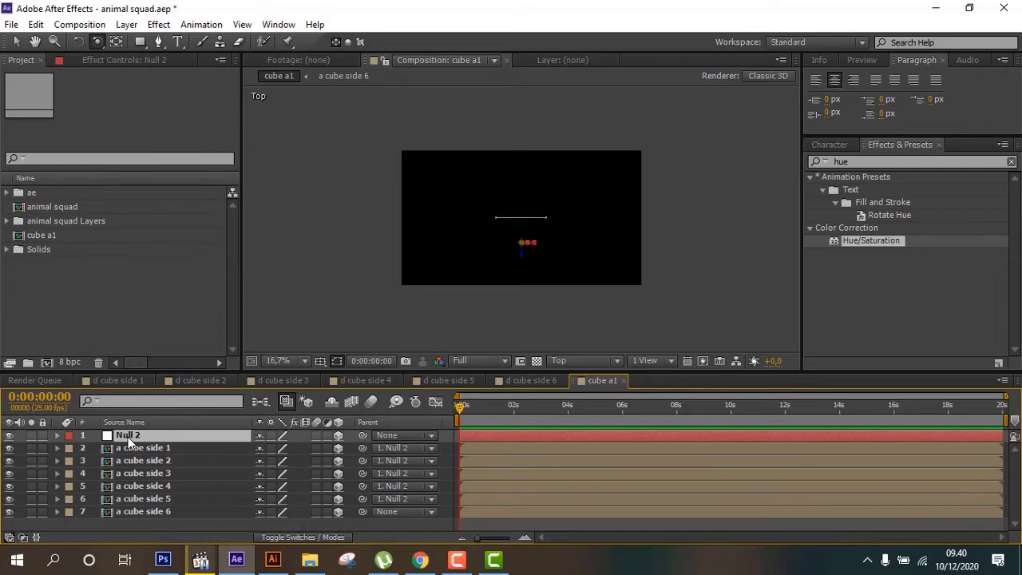
{"action": "key", "text": "r"}
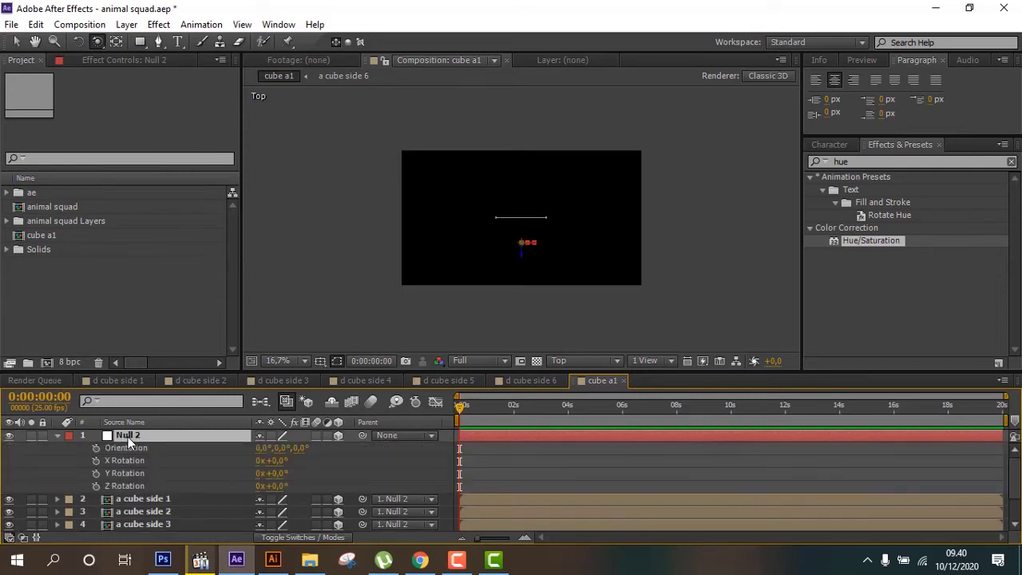
{"action": "scroll", "coordinate": [319, 477], "scroll_direction": "down", "scroll_amount": 1}
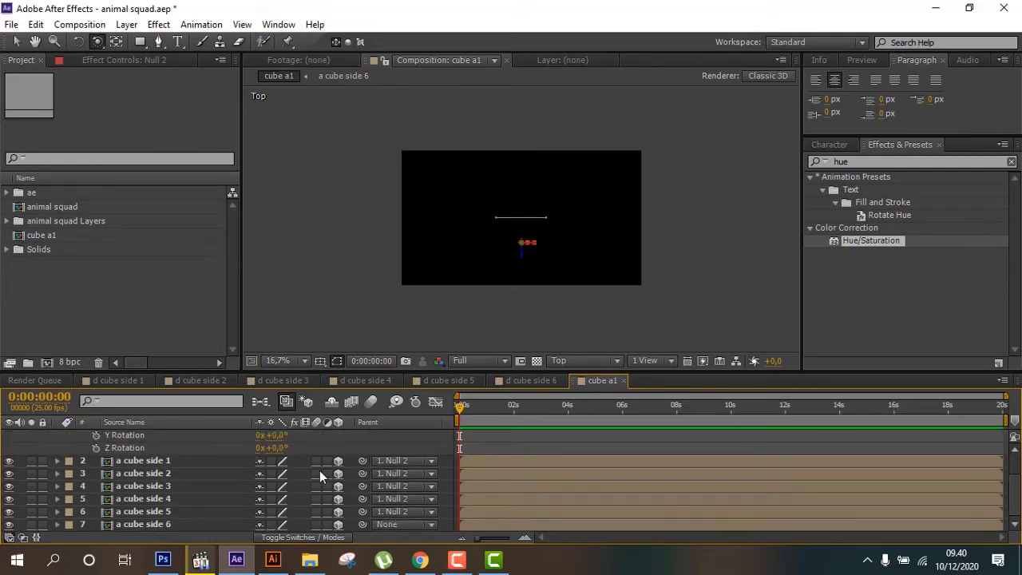
{"action": "scroll", "coordinate": [319, 477], "scroll_direction": "up", "scroll_amount": 1}
{"action": "left_click", "coordinate": [278, 474]}
{"action": "type", "text": "90"}
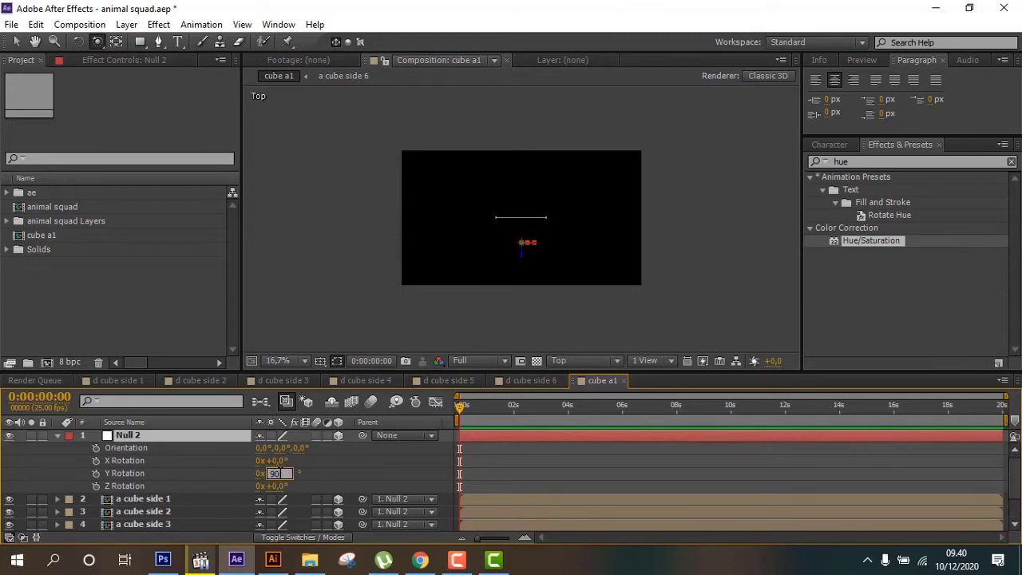
{"action": "key", "text": "Return"}
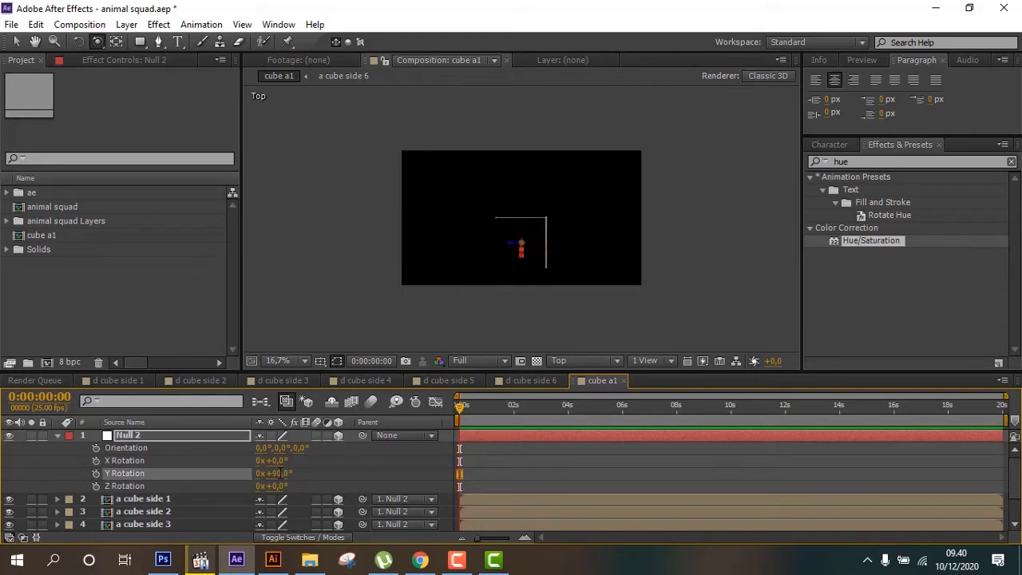
Unparent cube side 5 from Null 2 and set Null 2's Y Rotation to 180°.
{"action": "scroll", "coordinate": [309, 489], "scroll_direction": "down", "scroll_amount": 2}
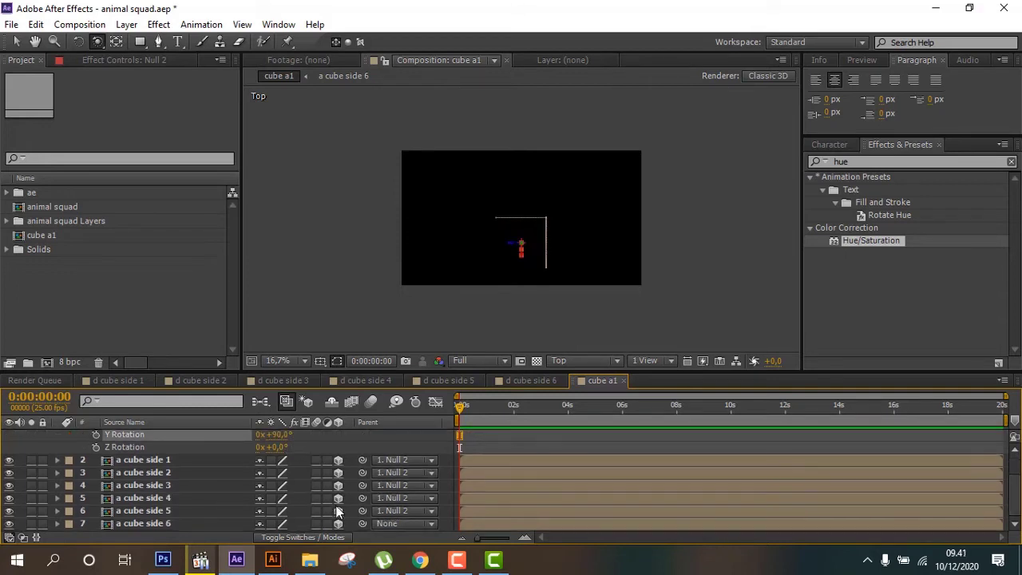
{"action": "left_click", "coordinate": [385, 512]}
{"action": "left_click", "coordinate": [445, 377]}
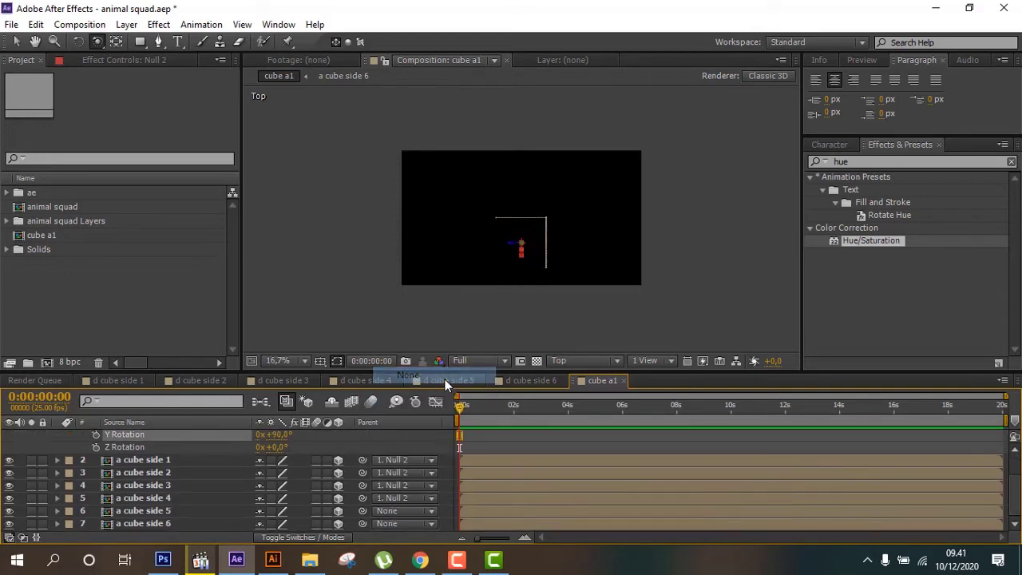
{"action": "scroll", "coordinate": [311, 484], "scroll_direction": "up", "scroll_amount": 3}
{"action": "left_click", "coordinate": [275, 473]}
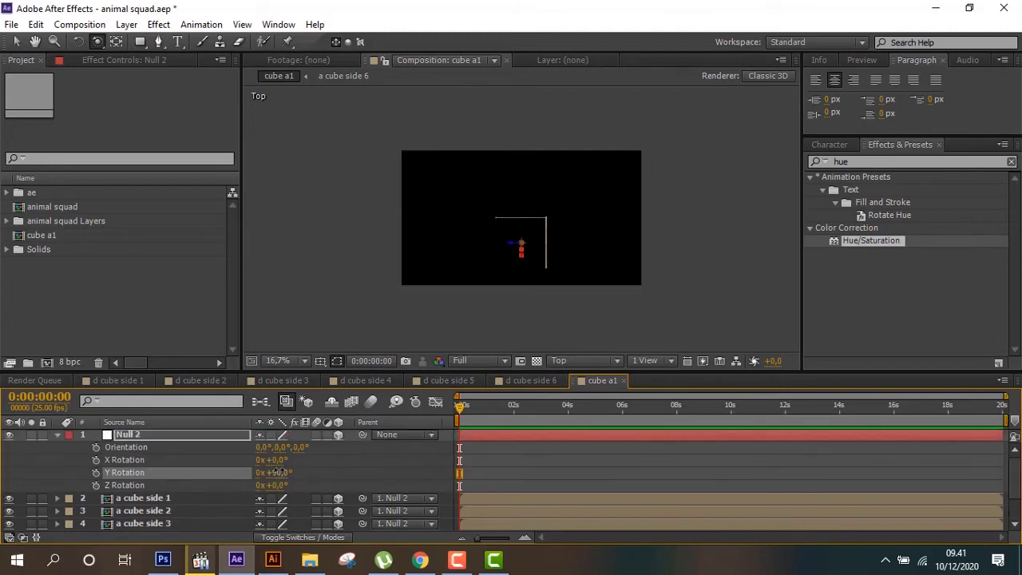
{"action": "type", "text": "180"}
{"action": "key", "text": "Return"}
Unparent cube side 4 and set Null 2's Y Rotation to 270°.
{"action": "scroll", "coordinate": [370, 501], "scroll_direction": "down", "scroll_amount": 2}
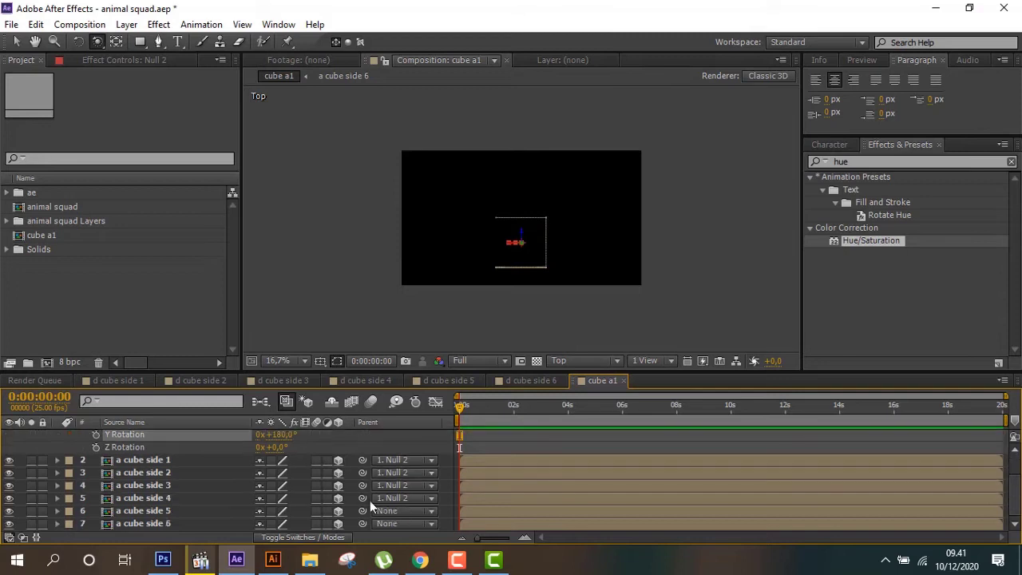
{"action": "left_click", "coordinate": [381, 499]}
{"action": "left_click", "coordinate": [428, 365]}
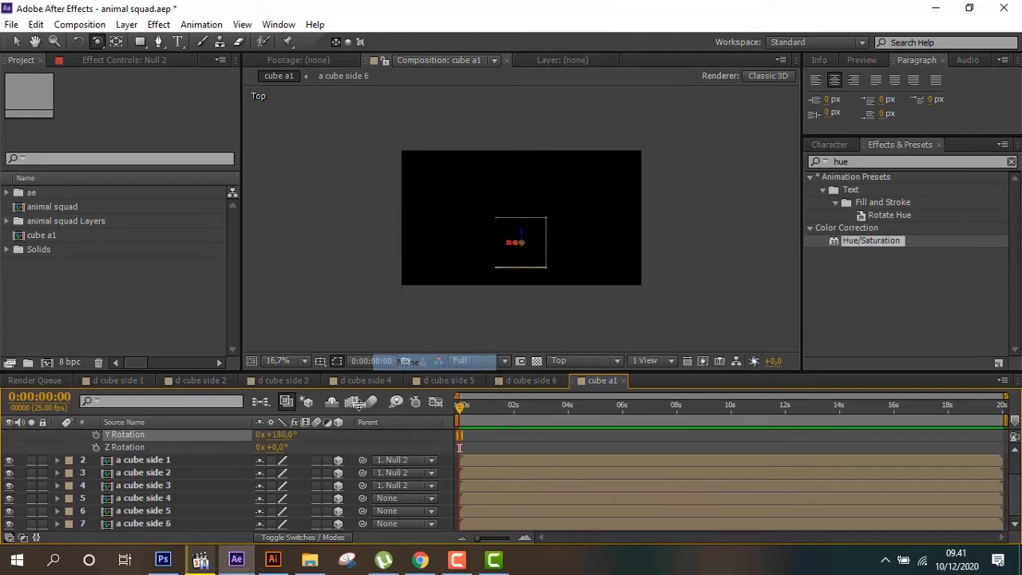
{"action": "scroll", "coordinate": [287, 454], "scroll_direction": "up", "scroll_amount": 2}
{"action": "left_click", "coordinate": [278, 473]}
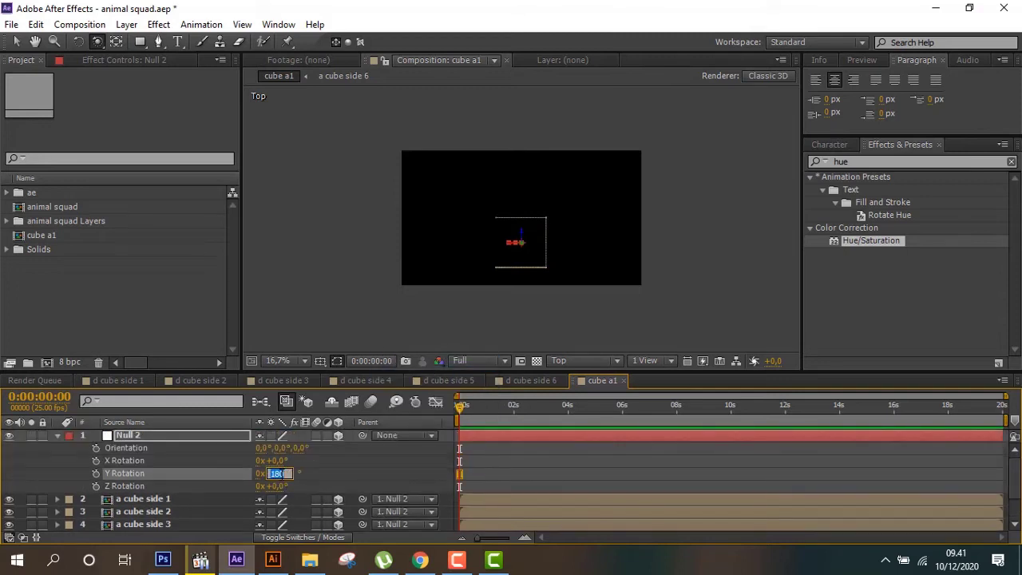
{"action": "type", "text": "270"}
{"action": "key", "text": "Return"}
Unparent cube side 3, reset Null 2's Y Rotation to 0° and set X Rotation to 90°.
{"action": "scroll", "coordinate": [356, 503], "scroll_direction": "down", "scroll_amount": 1}
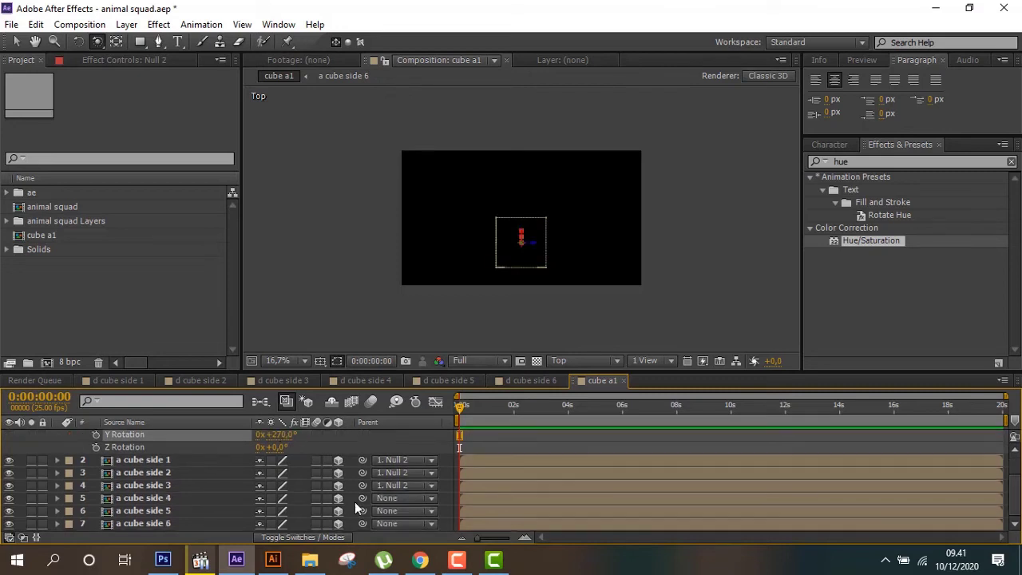
{"action": "left_click", "coordinate": [372, 487]}
{"action": "left_click", "coordinate": [391, 348]}
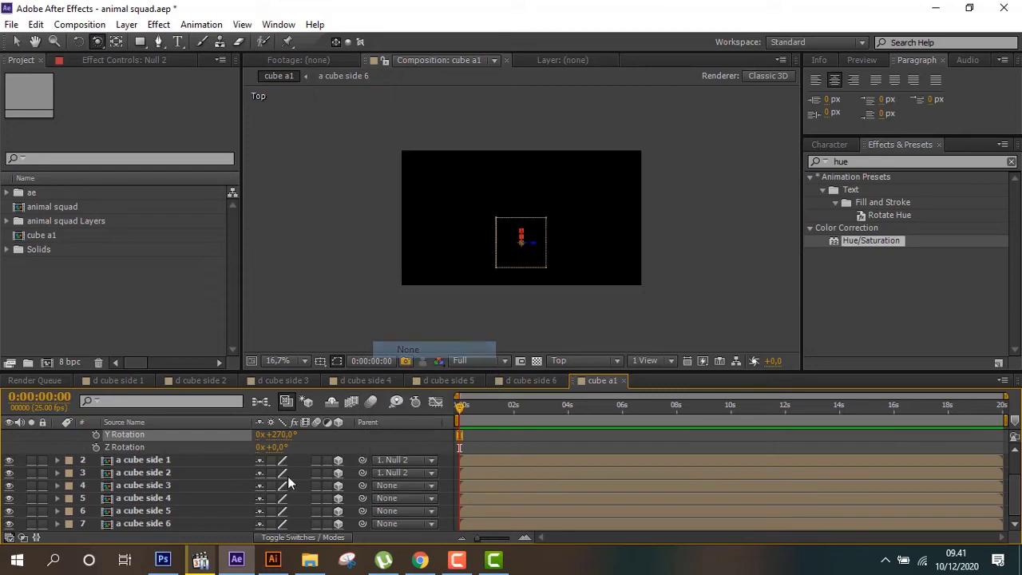
{"action": "scroll", "coordinate": [275, 499], "scroll_direction": "up", "scroll_amount": 1}
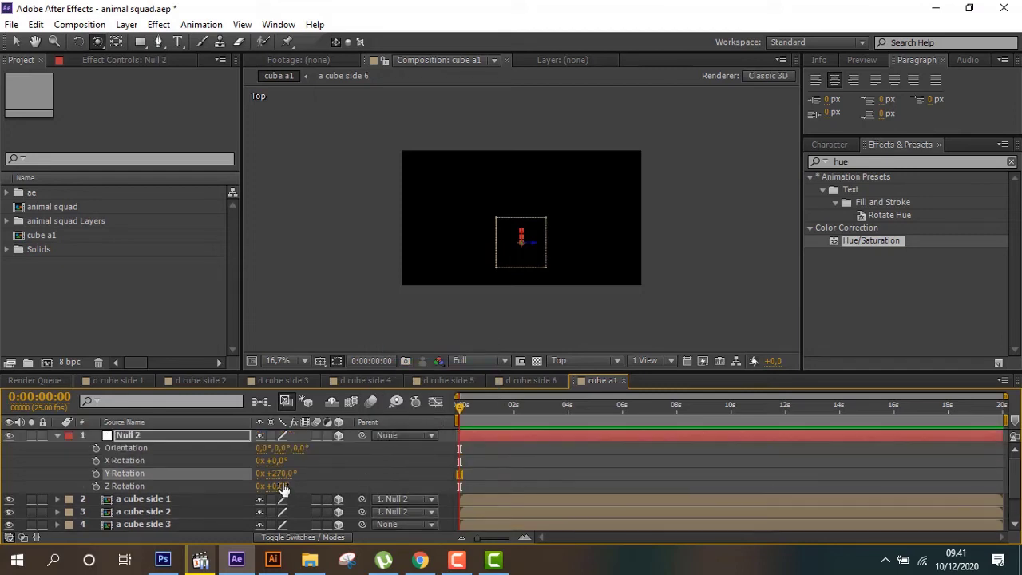
{"action": "left_click", "coordinate": [285, 475]}
{"action": "type", "text": "0"}
{"action": "key", "text": "Return"}
{"action": "left_click", "coordinate": [277, 461]}
{"action": "key", "text": "Return"}
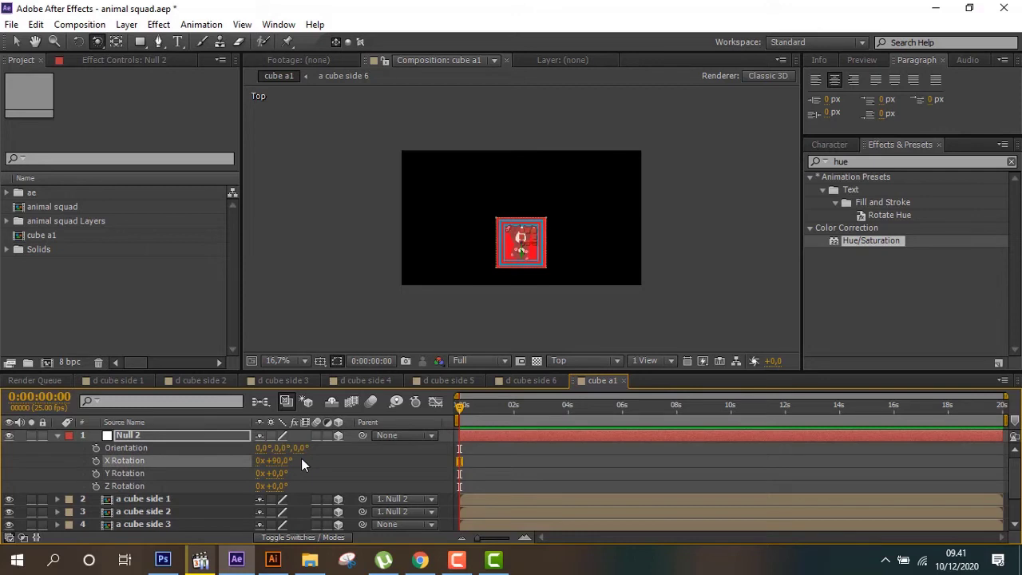
Unparent cube side 2 and set Null 2's X Rotation to -90°.
{"action": "left_click", "coordinate": [409, 511]}
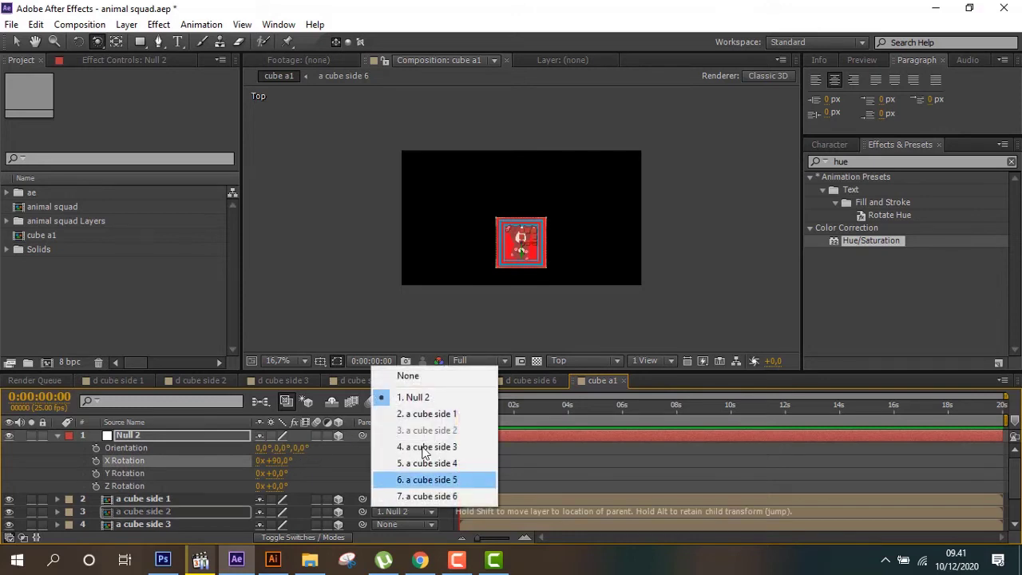
{"action": "left_click", "coordinate": [428, 377]}
{"action": "left_click", "coordinate": [274, 462]}
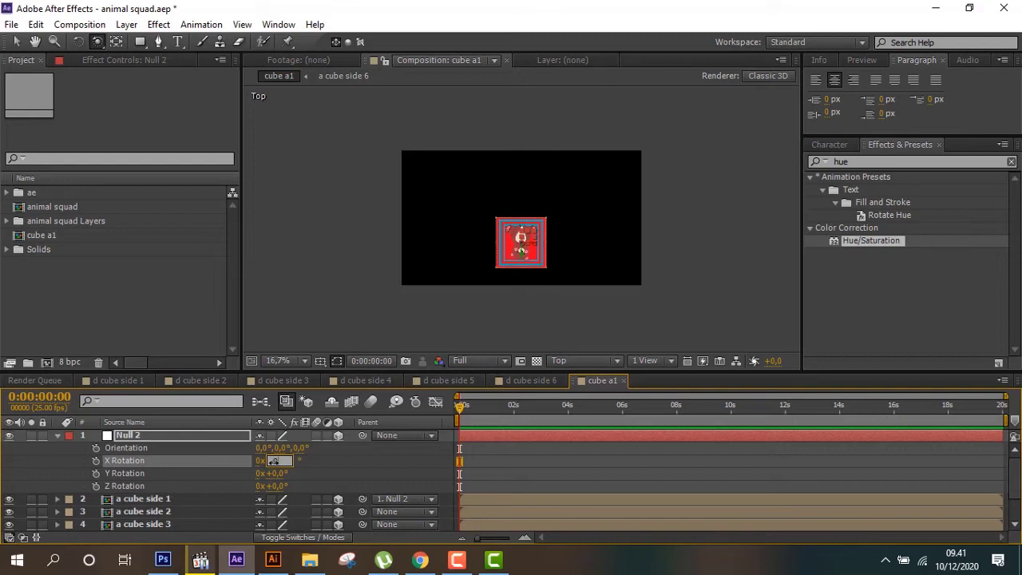
{"action": "key", "text": "Return"}
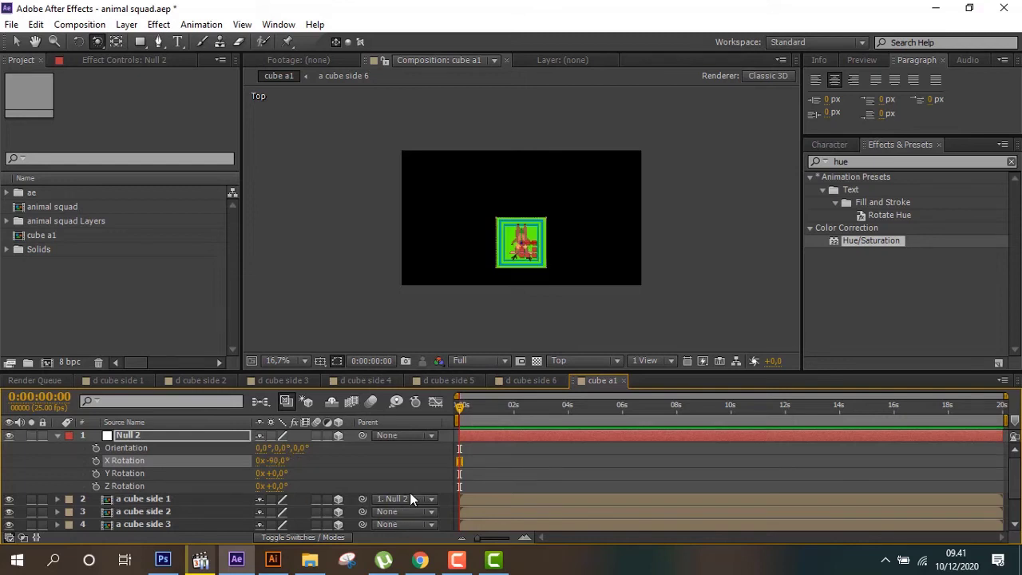
Unparent cube side 1 and delete the Null 2 layer.
{"action": "key", "text": "F2"}
{"action": "left_click", "coordinate": [400, 501]}
{"action": "left_click", "coordinate": [399, 362]}
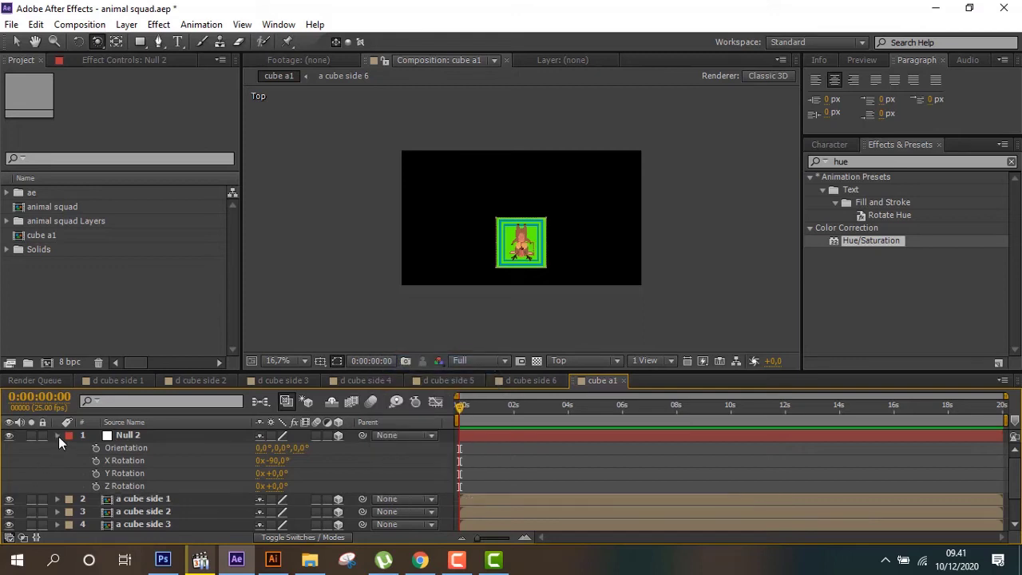
{"action": "left_click", "coordinate": [58, 436]}
{"action": "left_click", "coordinate": [112, 434]}
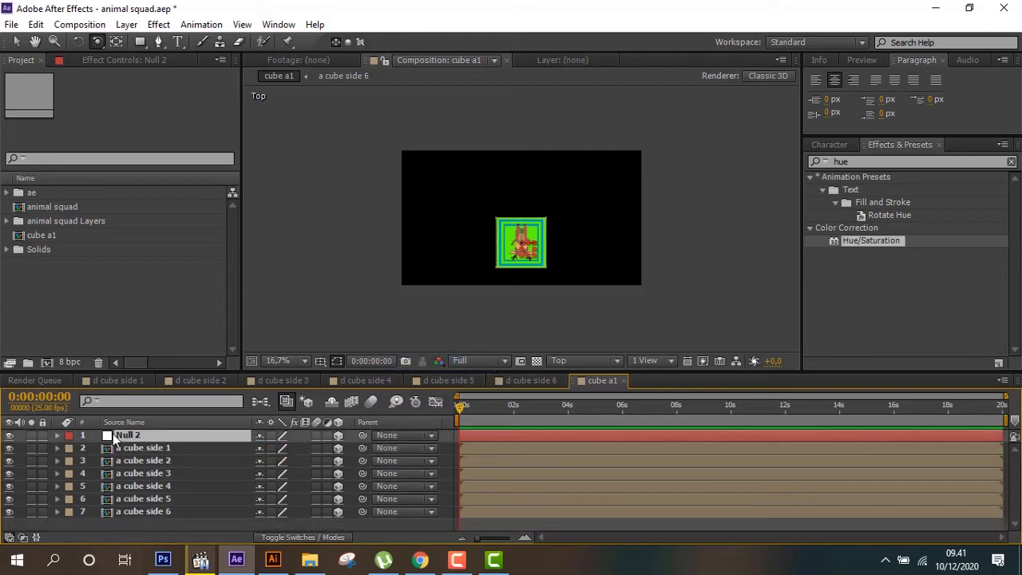
{"action": "key", "text": "Delete"}
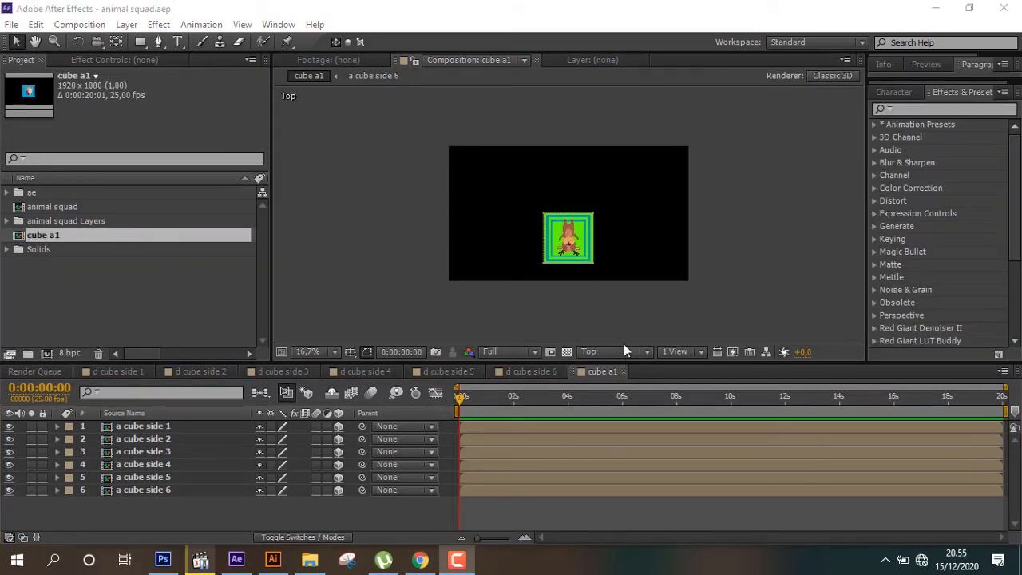
{"action": "left_click", "coordinate": [624, 352]}
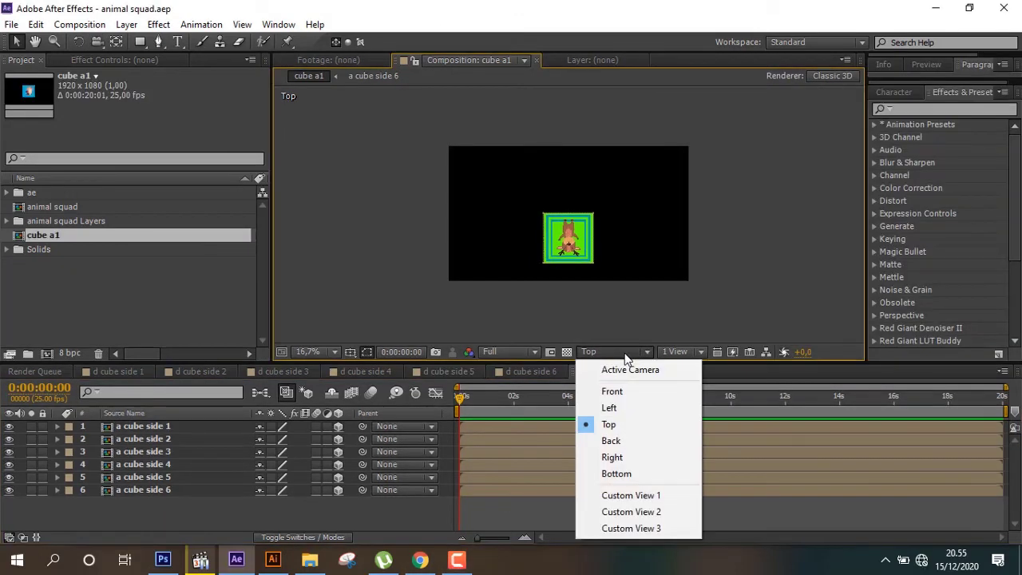
{"action": "left_click", "coordinate": [631, 495]}
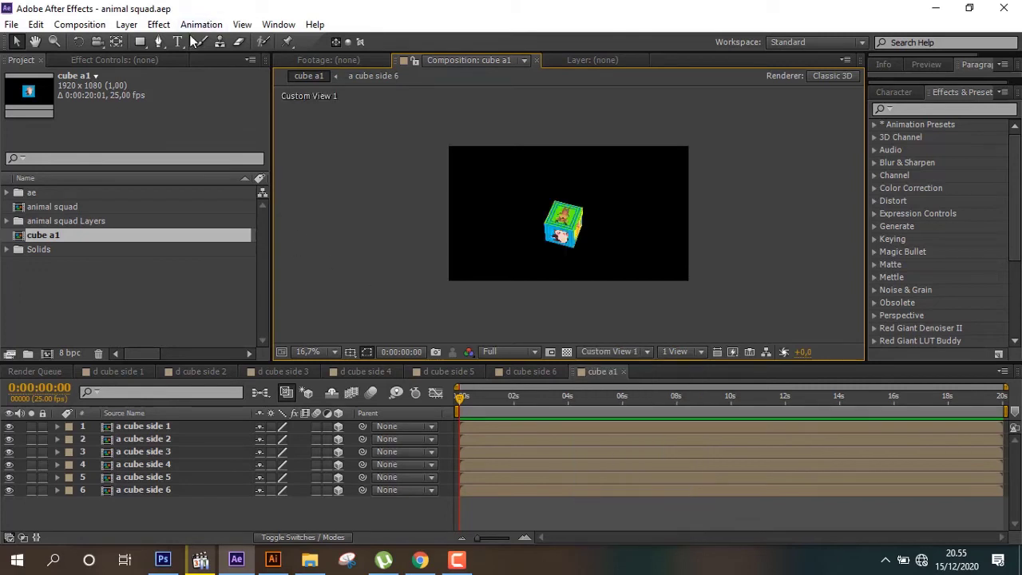
{"action": "left_click", "coordinate": [96, 42]}
{"action": "mouse_move", "coordinate": [541, 215]}
{"action": "left_mouse_down"}
{"action": "mouse_move", "coordinate": [609, 193]}
{"action": "mouse_move", "coordinate": [594, 219]}
{"action": "mouse_move", "coordinate": [585, 193]}
{"action": "mouse_move", "coordinate": [538, 231]}
{"action": "left_mouse_up"}
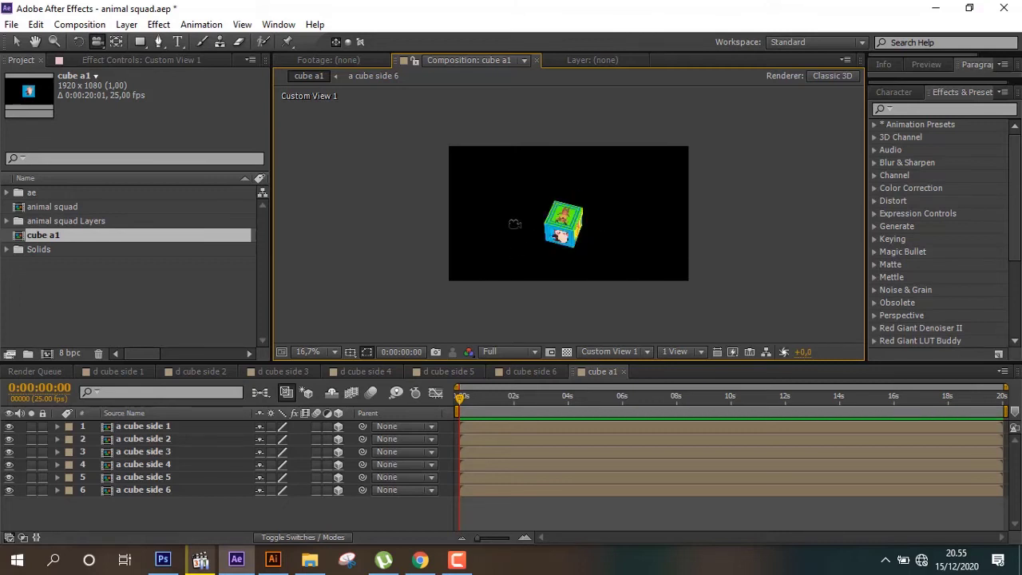
{"action": "left_click", "coordinate": [16, 41]}
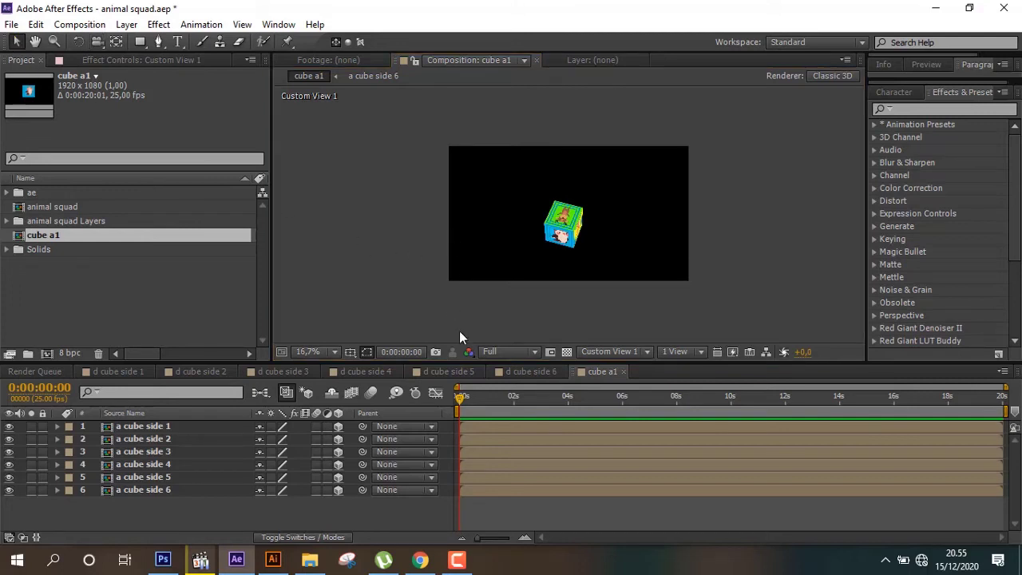
{"action": "left_click", "coordinate": [503, 400]}
{"action": "left_click", "coordinate": [636, 352]}
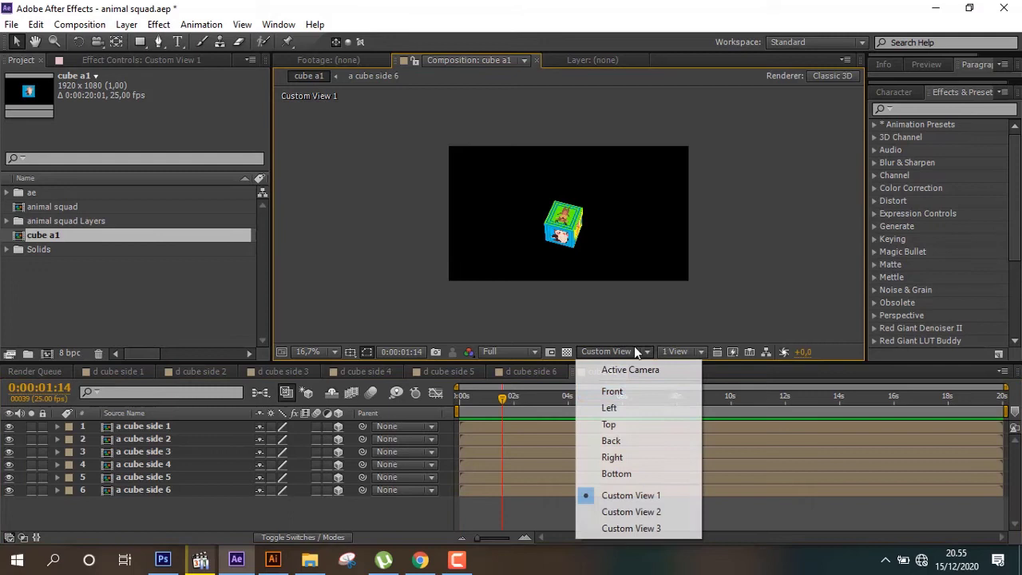
{"action": "left_click", "coordinate": [625, 424]}
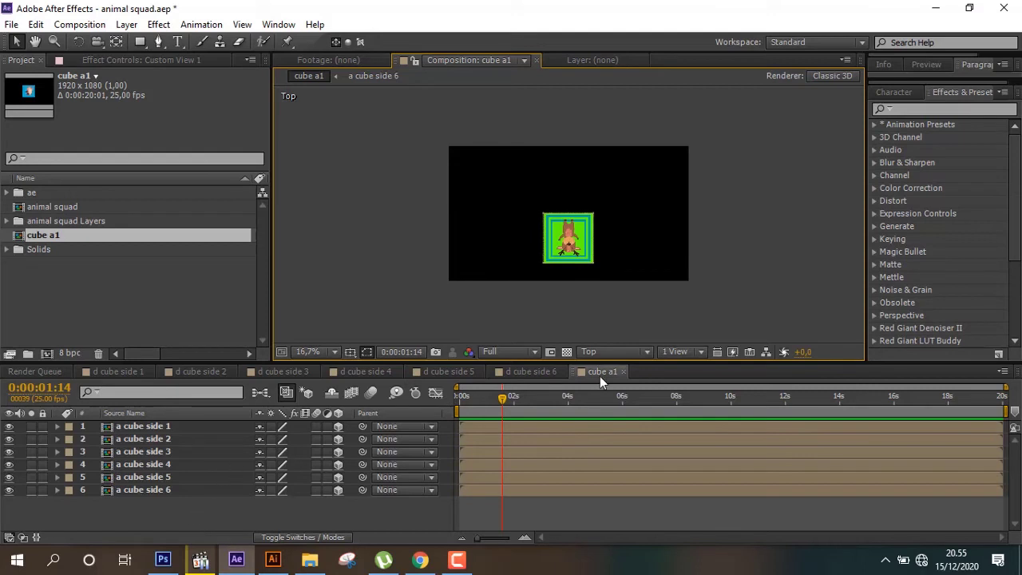
Set all six cube side layers to the Alpha Add blending mode.
{"action": "left_click", "coordinate": [206, 426]}
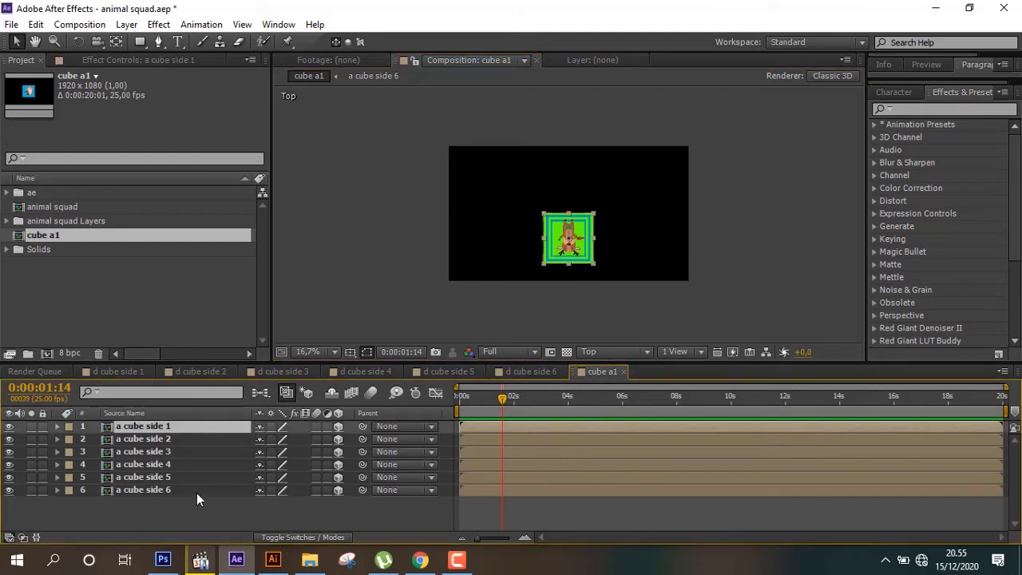
{"action": "left_click", "coordinate": [196, 490], "text": "shift"}
{"action": "left_click", "coordinate": [278, 538]}
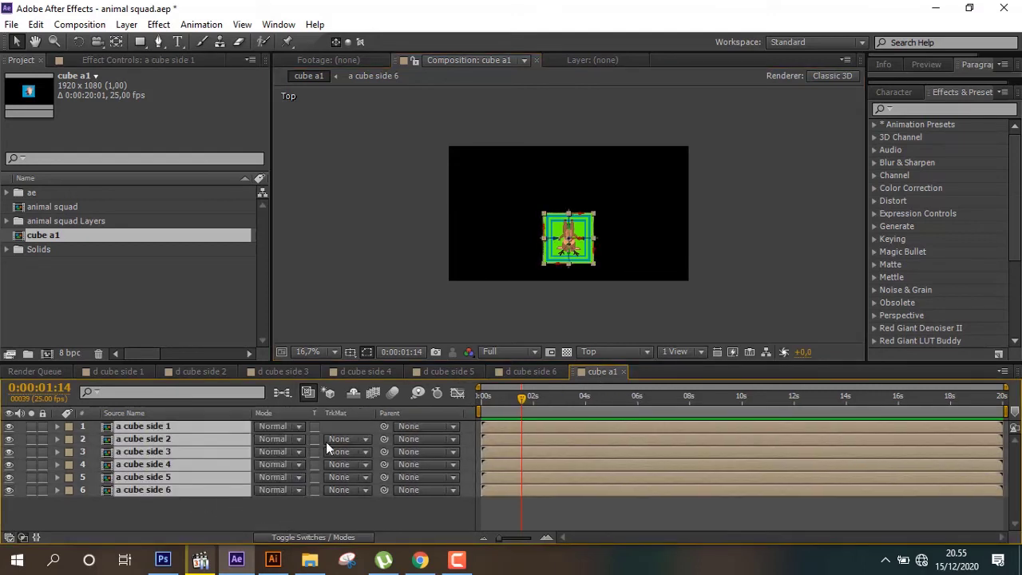
{"action": "left_click", "coordinate": [281, 433]}
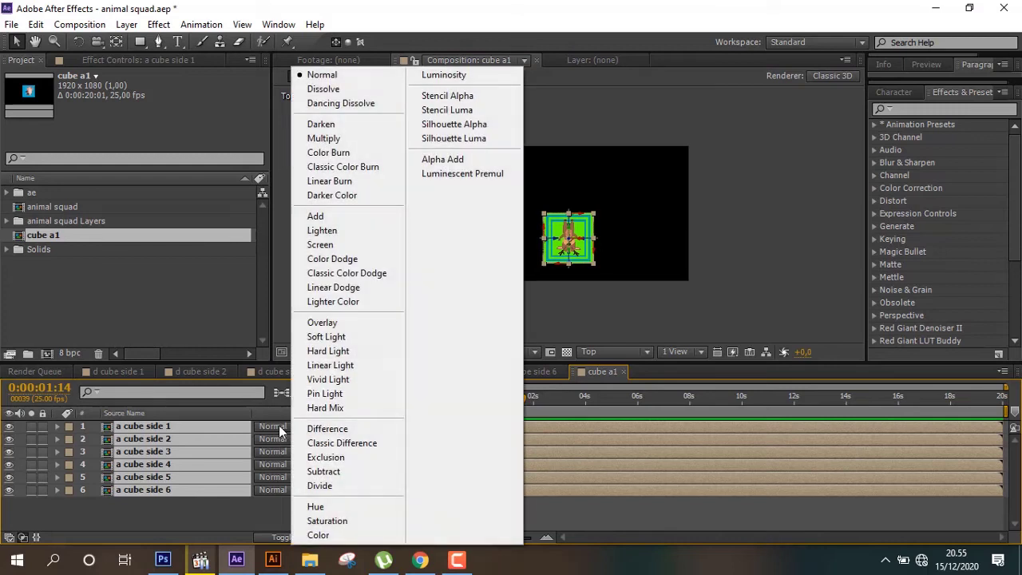
{"action": "left_click", "coordinate": [466, 159]}
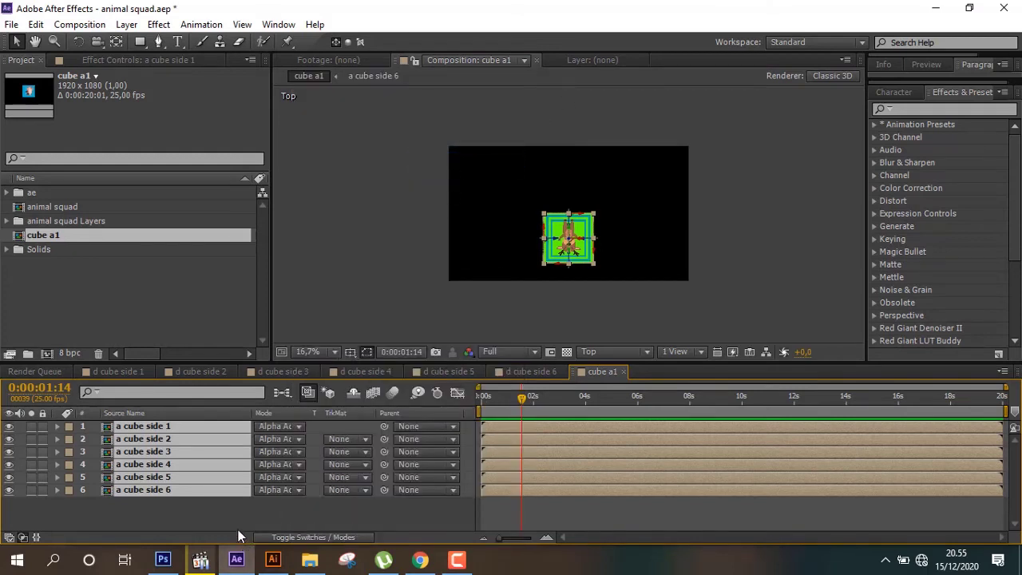
{"action": "left_click", "coordinate": [244, 511]}
Reselect the six cube sides and start pre-composing them from the Layer menu.
{"action": "right_click", "coordinate": [292, 510]}
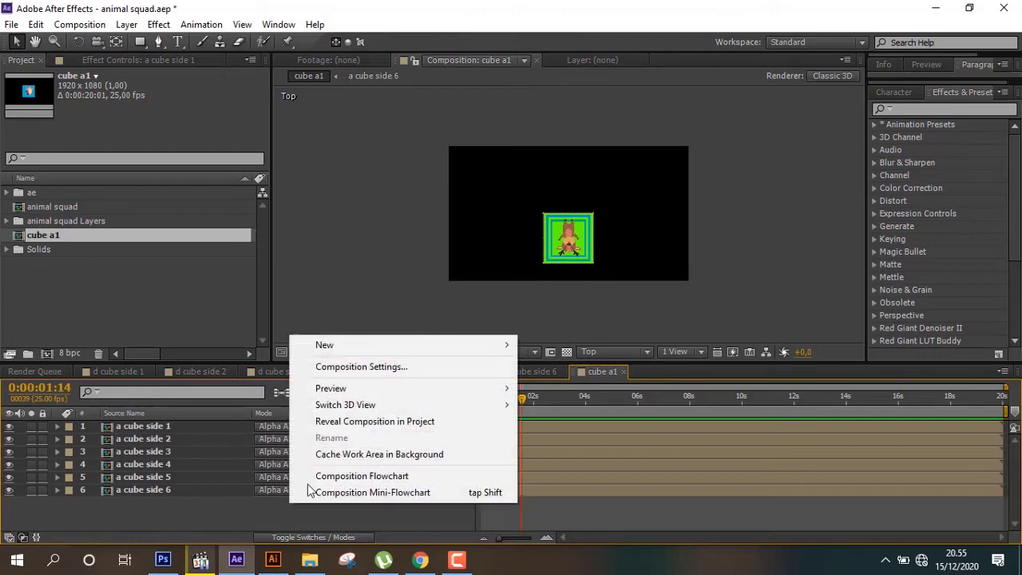
{"action": "mouse_move", "coordinate": [402, 344]}
{"action": "left_click", "coordinate": [159, 468]}
{"action": "left_click", "coordinate": [154, 494], "text": "shift"}
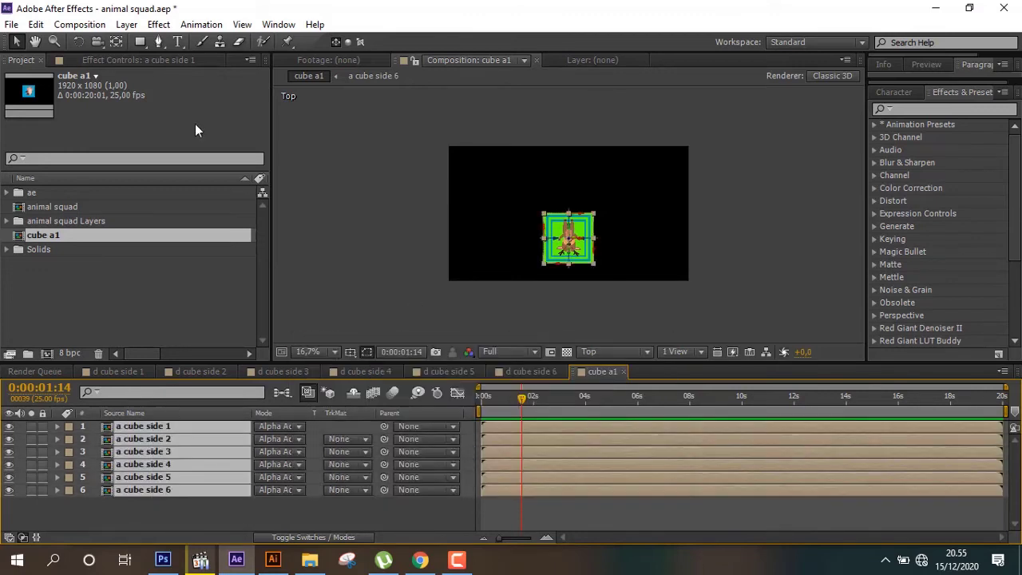
{"action": "left_click", "coordinate": [126, 24]}
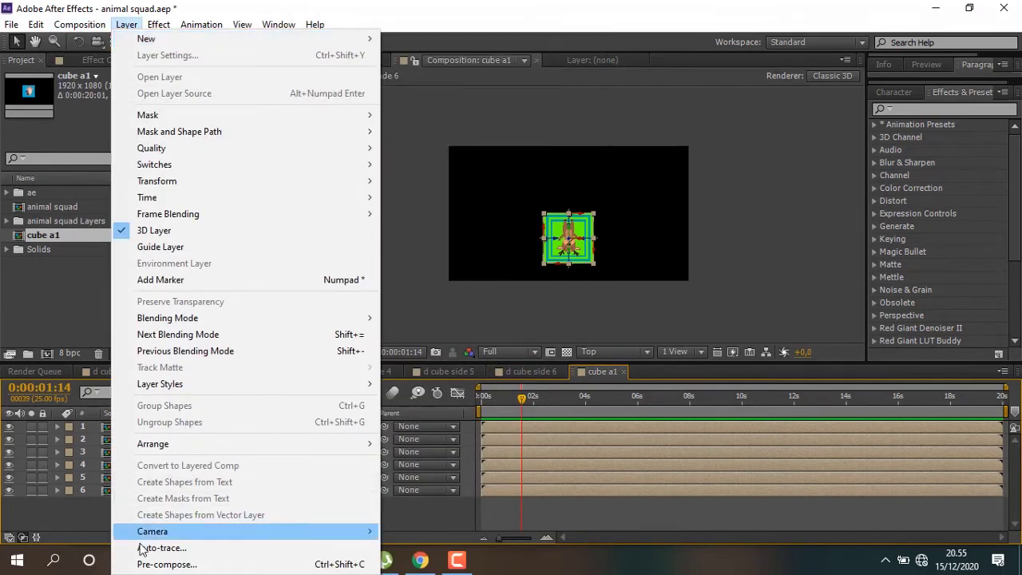
{"action": "left_click", "coordinate": [152, 564]}
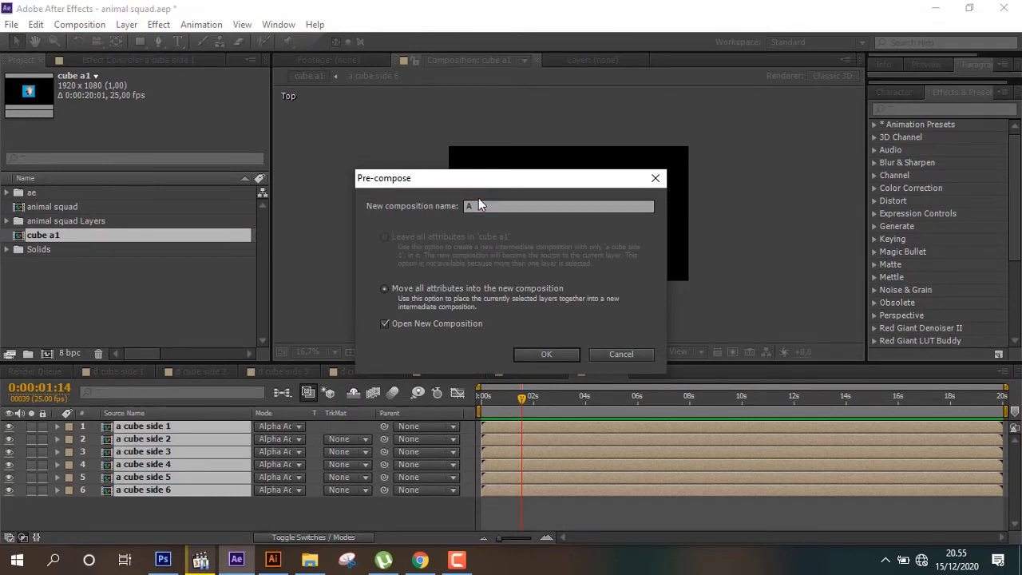
Create composition A from the sides, then add a 3D null object, Null 3, in cube a1.
{"action": "key", "text": "Return"}
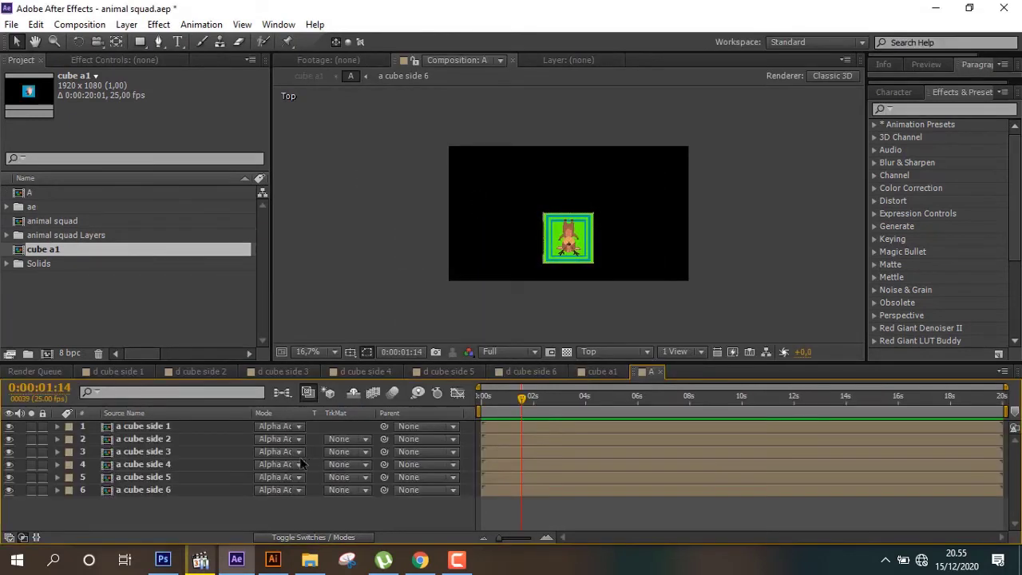
{"action": "left_click", "coordinate": [605, 371]}
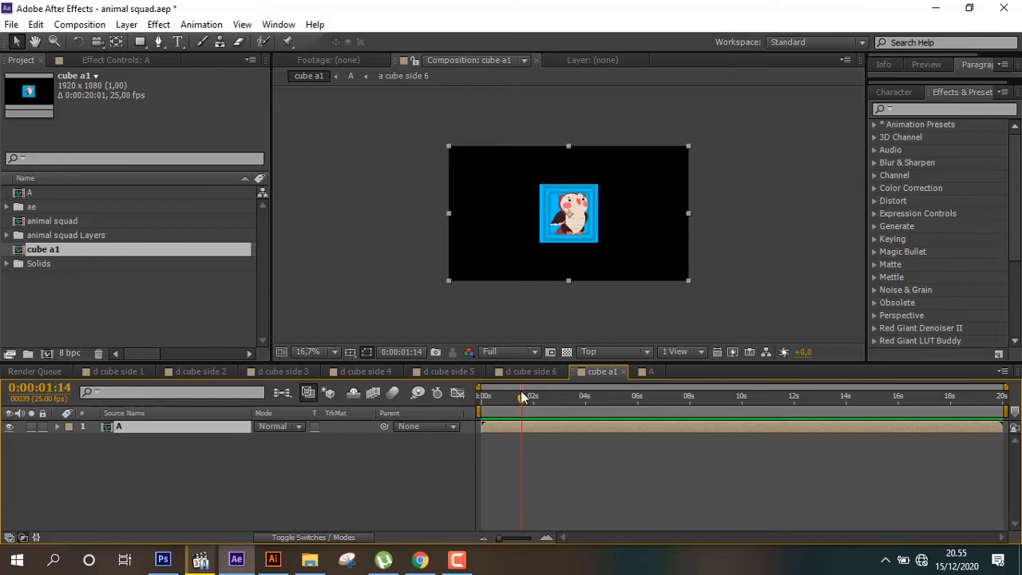
{"action": "right_click", "coordinate": [210, 447]}
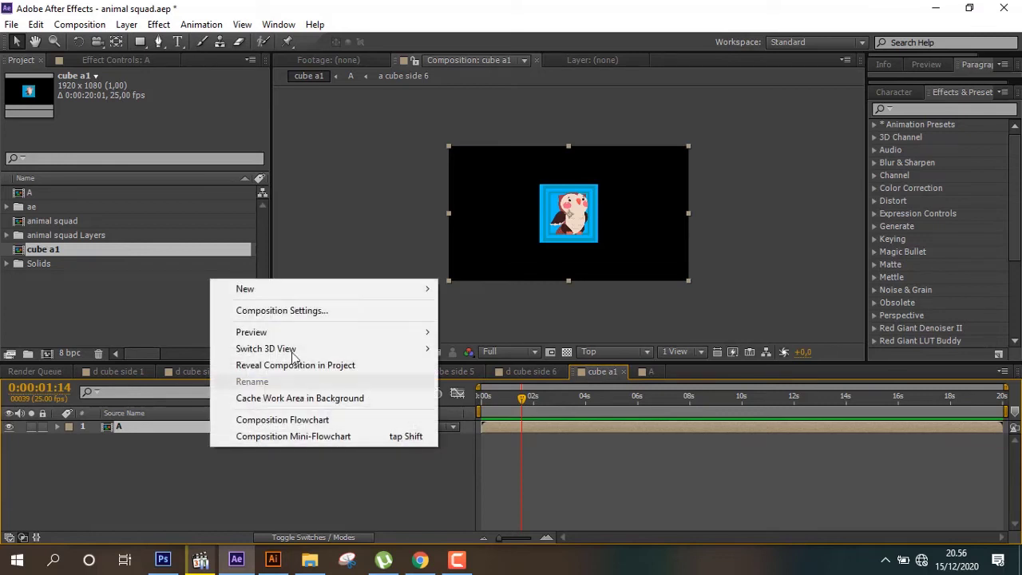
{"action": "mouse_move", "coordinate": [384, 289]}
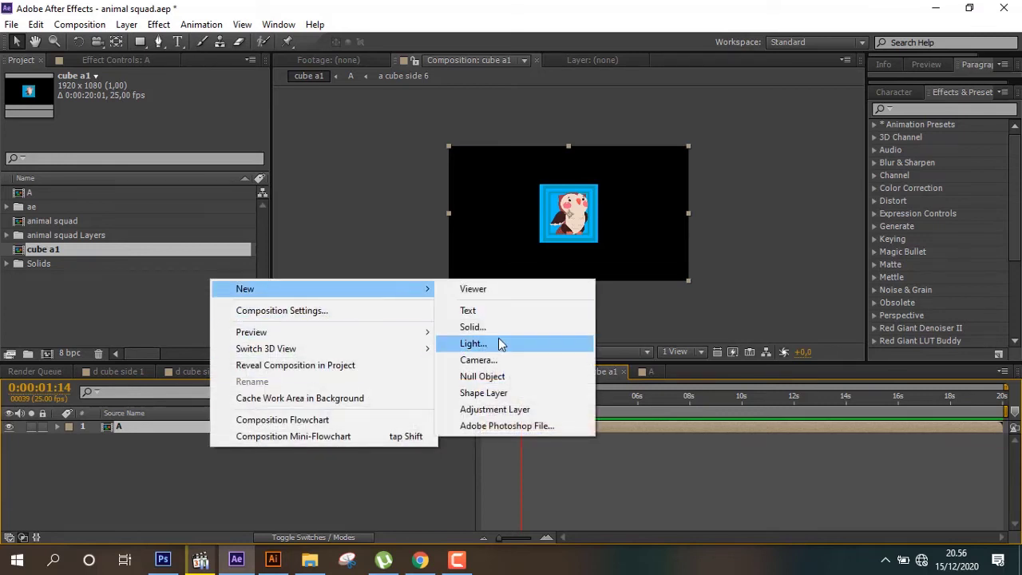
{"action": "left_click", "coordinate": [482, 376]}
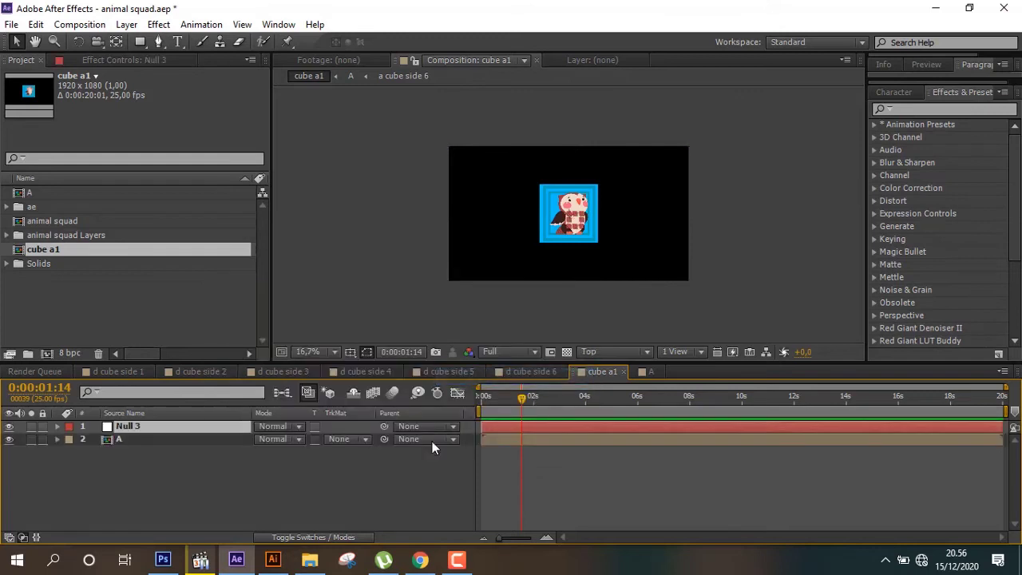
{"action": "left_click", "coordinate": [334, 537]}
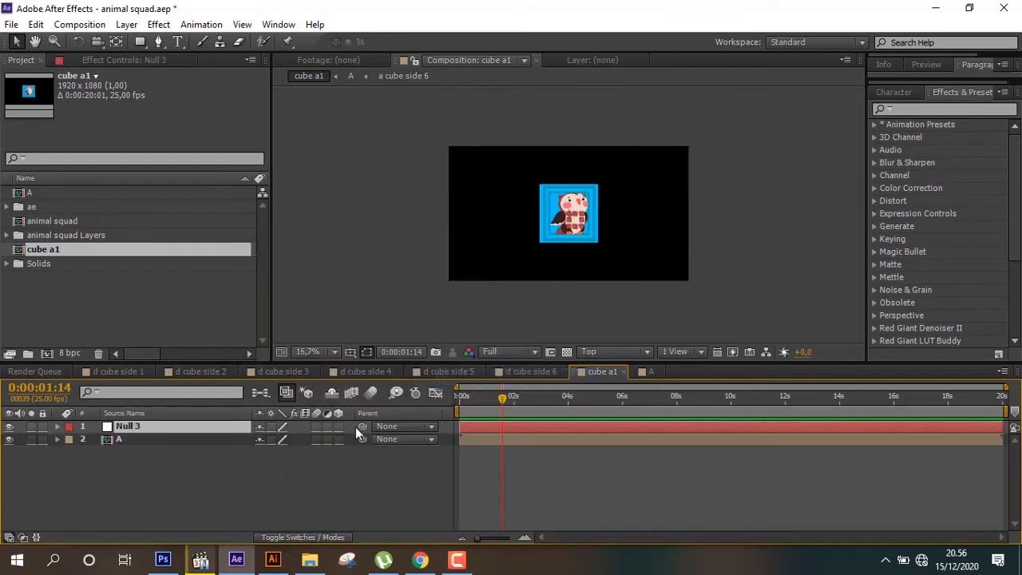
{"action": "left_click", "coordinate": [339, 426]}
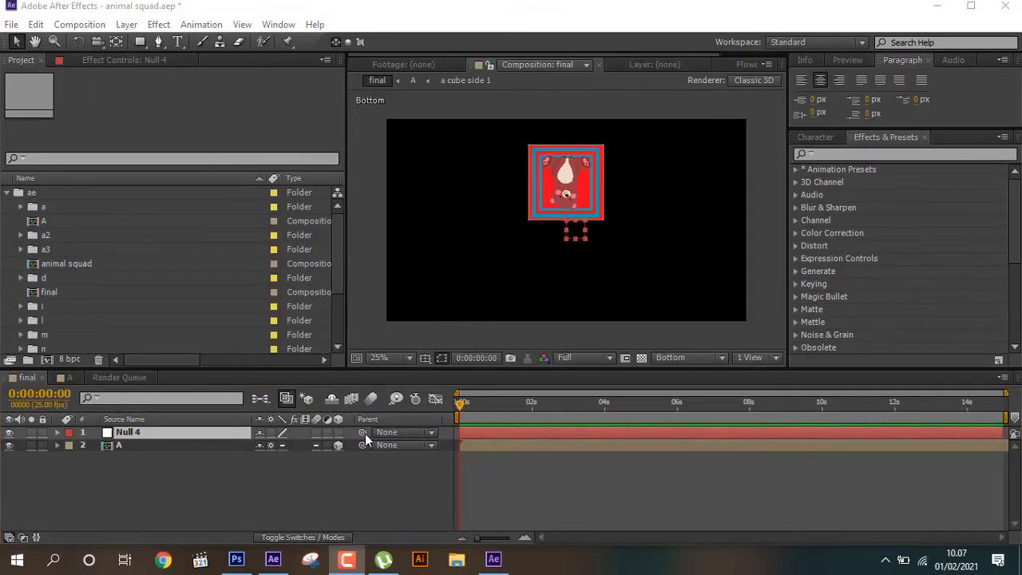
Delete Null 4, confirm the final comp's 0:00:15:00 settings, and duplicate layer A.
{"action": "left_click", "coordinate": [198, 433]}
{"action": "key", "text": "Delete"}
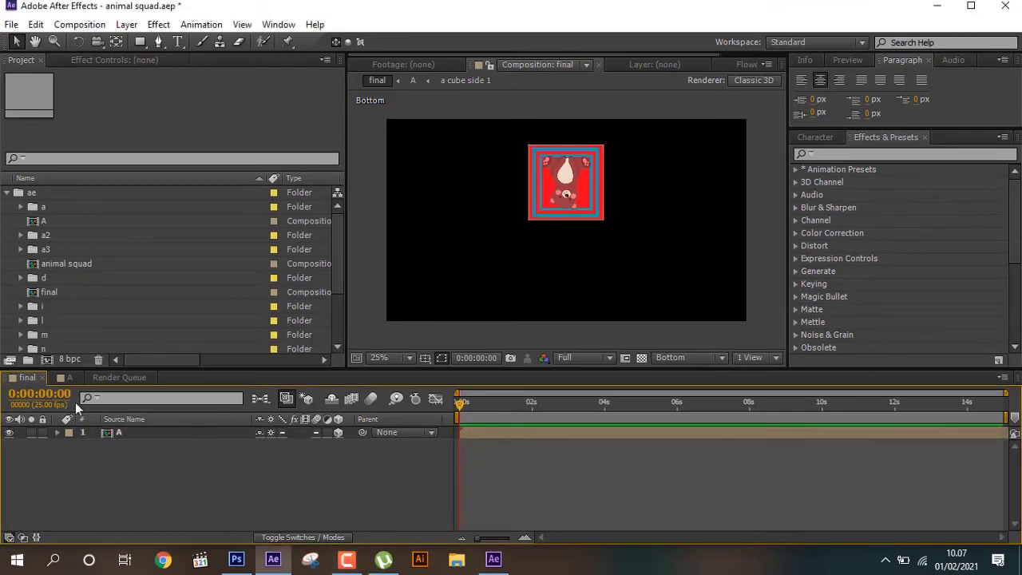
{"action": "left_click", "coordinate": [29, 379]}
{"action": "left_click", "coordinate": [77, 24]}
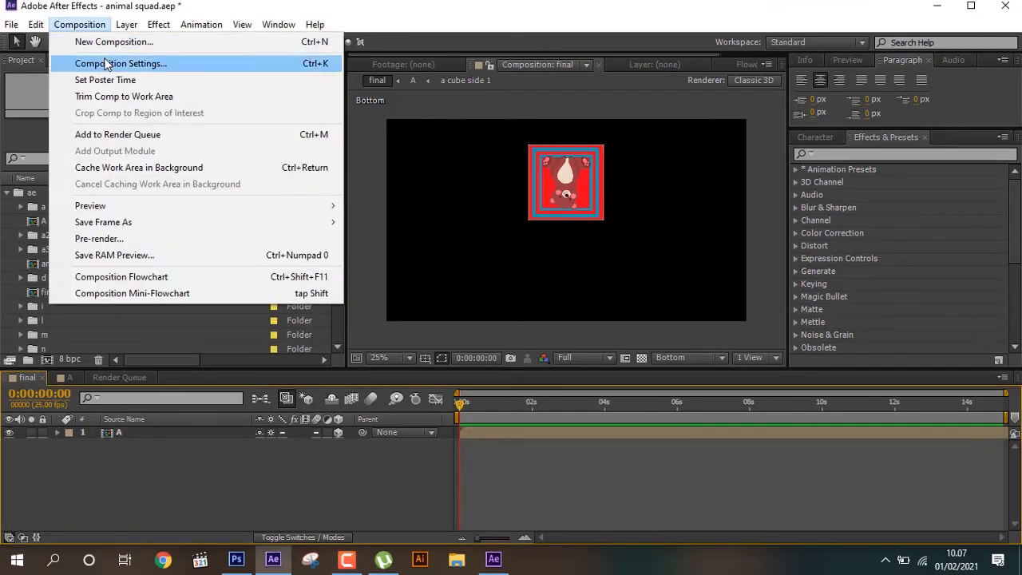
{"action": "left_click", "coordinate": [107, 70]}
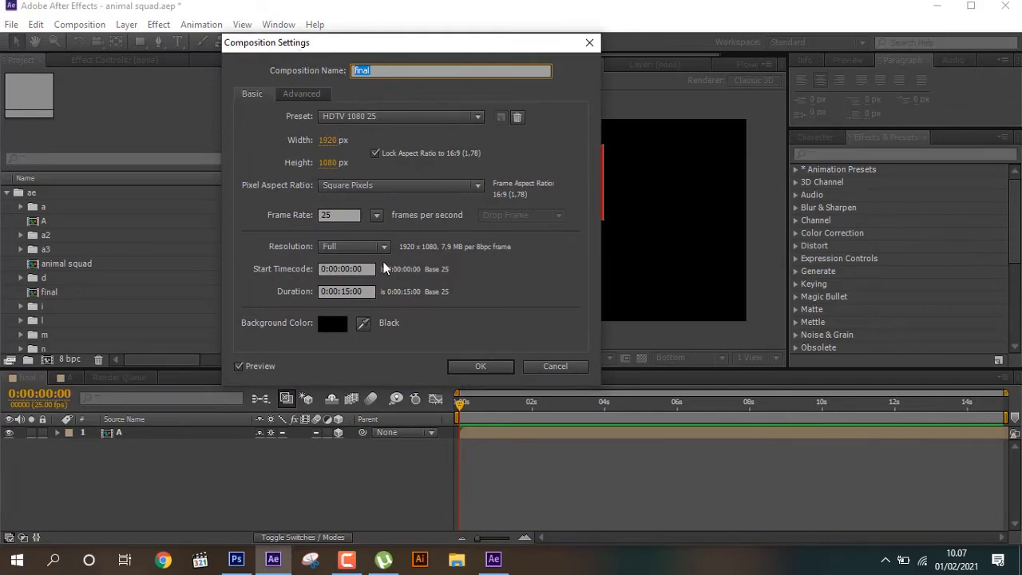
{"action": "left_click", "coordinate": [348, 293]}
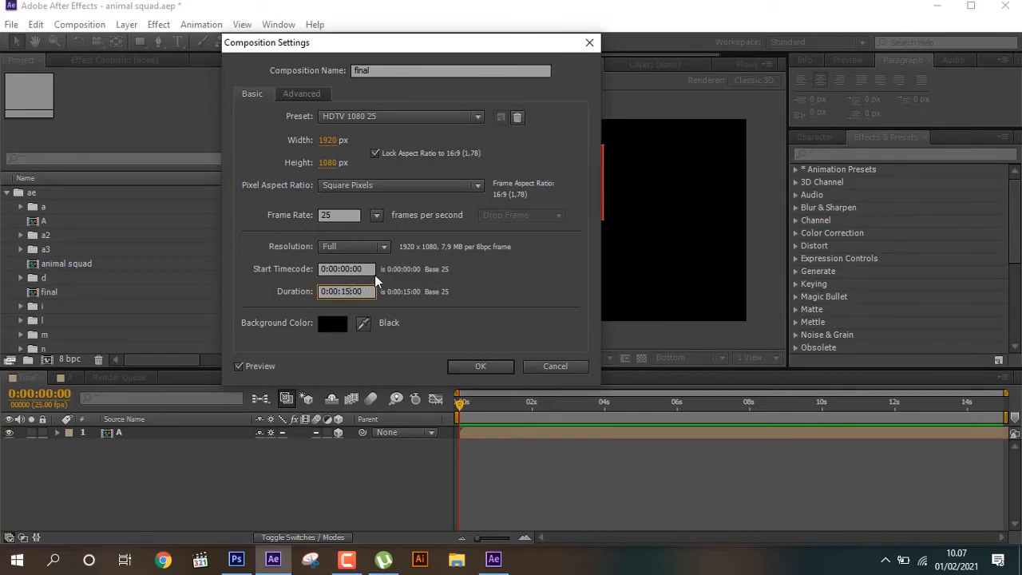
{"action": "left_click", "coordinate": [471, 367]}
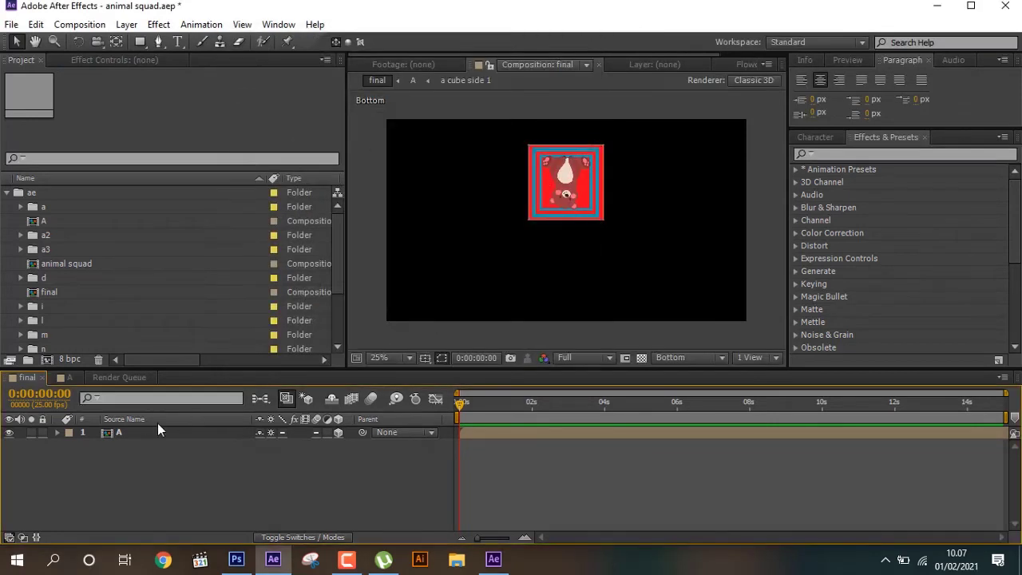
{"action": "left_click", "coordinate": [148, 432]}
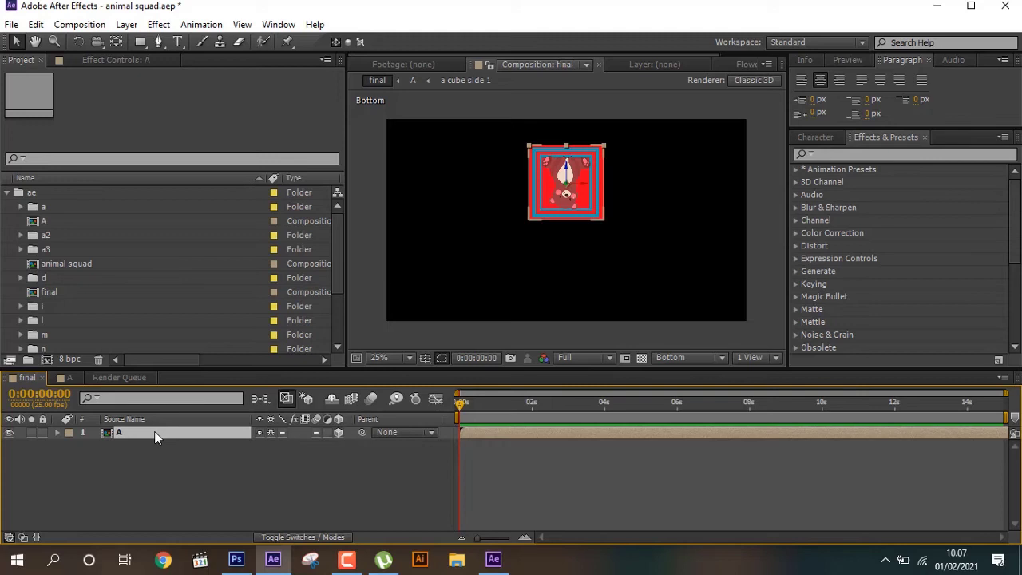
{"action": "key", "text": "ctrl+d"}
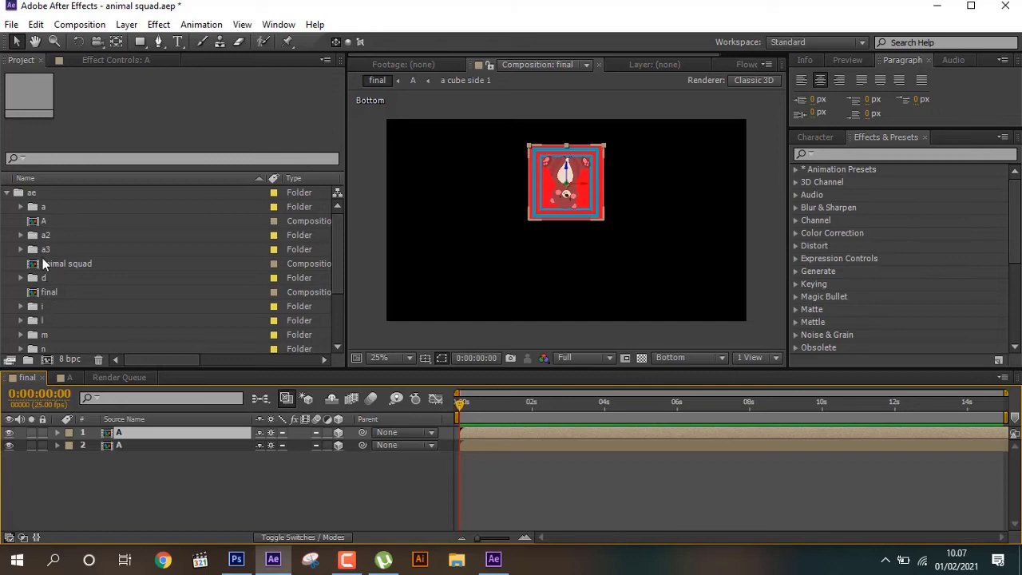
Duplicate composition A as A 2 and open it.
{"action": "left_click", "coordinate": [48, 220]}
{"action": "key", "text": "ctrl+d"}
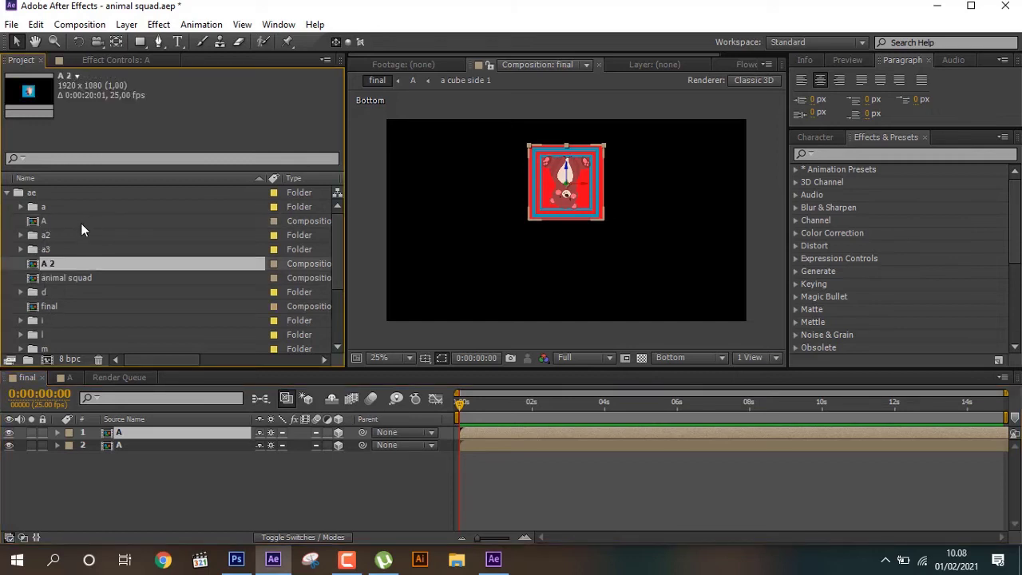
{"action": "double_click", "coordinate": [64, 265]}
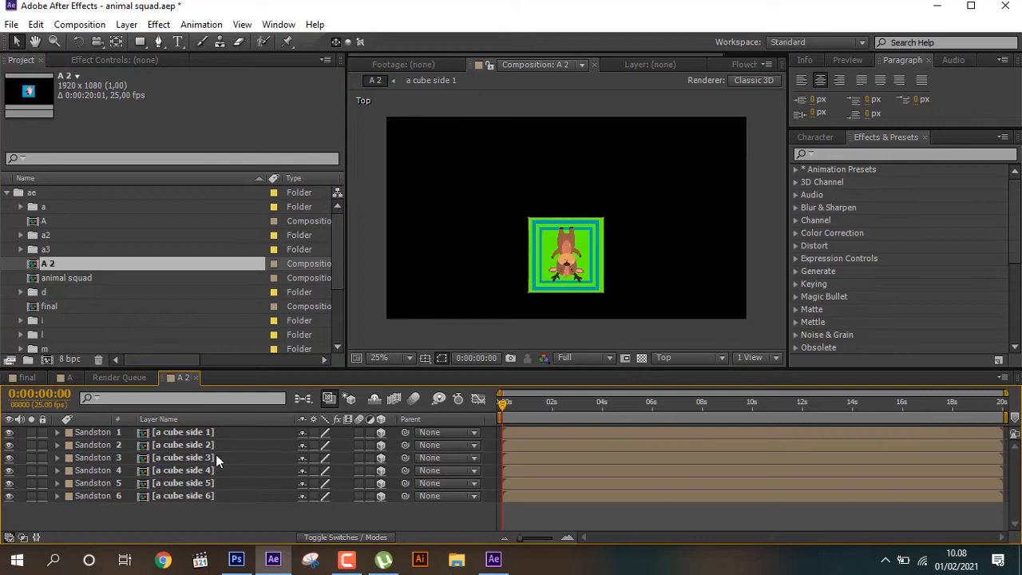
Replace A 2's layers 1–3 with a2 cube side 1–3.
{"action": "left_click", "coordinate": [20, 236]}
{"action": "left_click", "coordinate": [107, 250]}
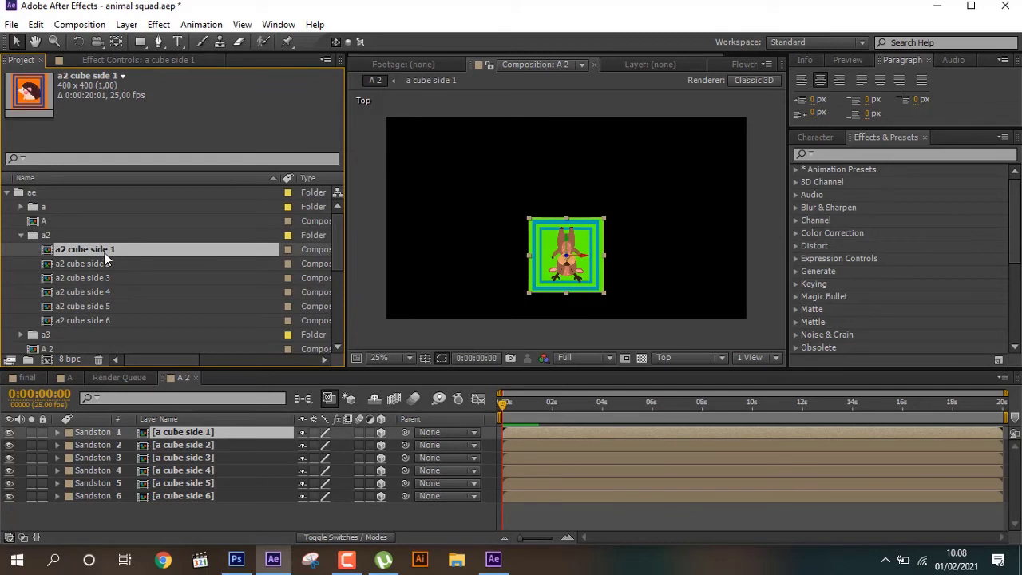
{"action": "left_click_drag", "start_coordinate": [105, 251], "coordinate": [198, 444]}
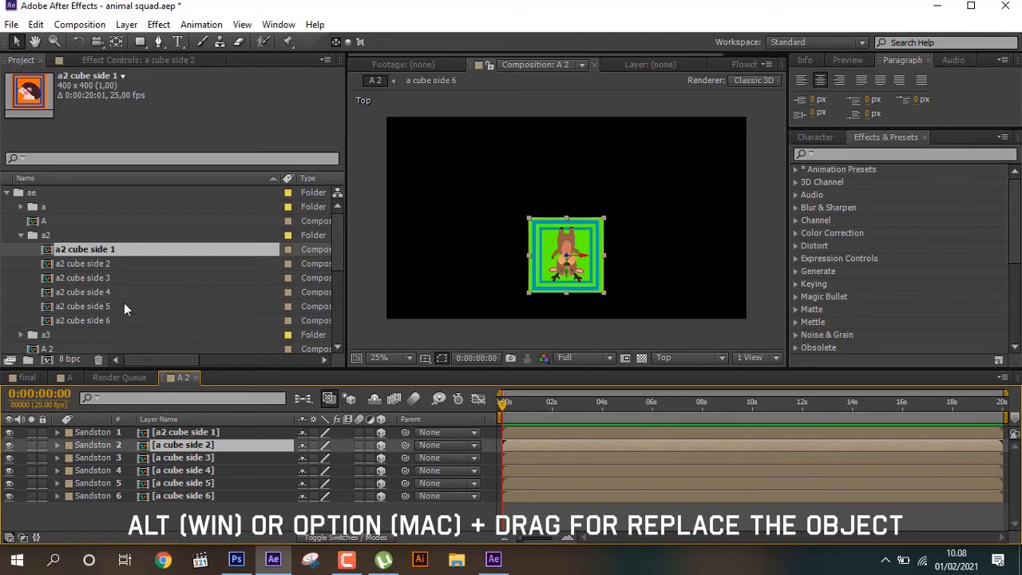
{"action": "left_click", "coordinate": [88, 266]}
{"action": "left_click_drag", "start_coordinate": [90, 264], "coordinate": [195, 456]}
{"action": "left_click", "coordinate": [196, 456]}
{"action": "left_click_drag", "start_coordinate": [99, 279], "coordinate": [185, 463]}
Replace layers 4–6 with a2 cube side 4–6 and close the A 2 timeline.
{"action": "left_click", "coordinate": [186, 471]}
{"action": "left_click_drag", "start_coordinate": [82, 292], "coordinate": [162, 469]}
{"action": "left_click", "coordinate": [180, 484]}
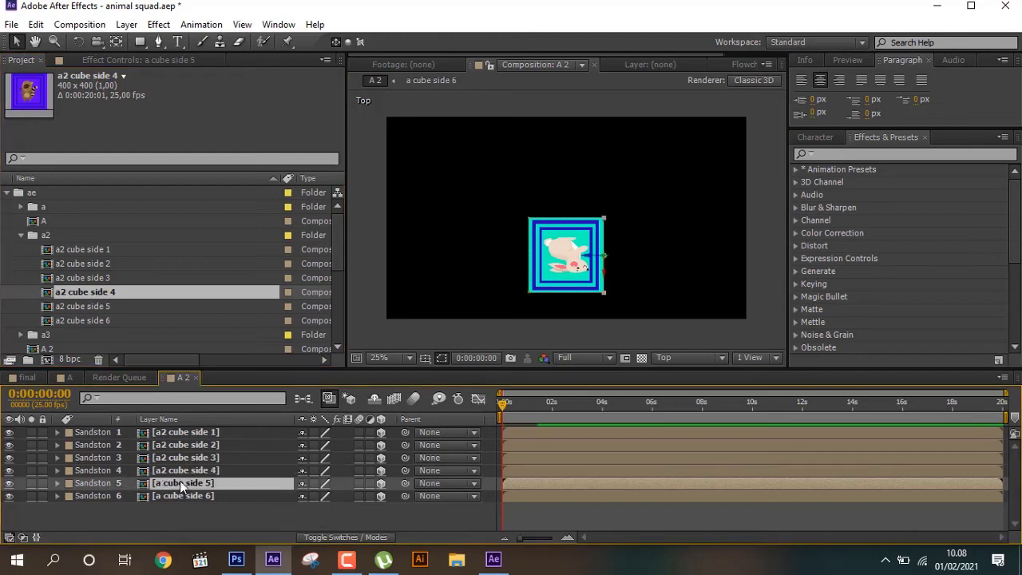
{"action": "left_click_drag", "start_coordinate": [94, 306], "coordinate": [175, 487]}
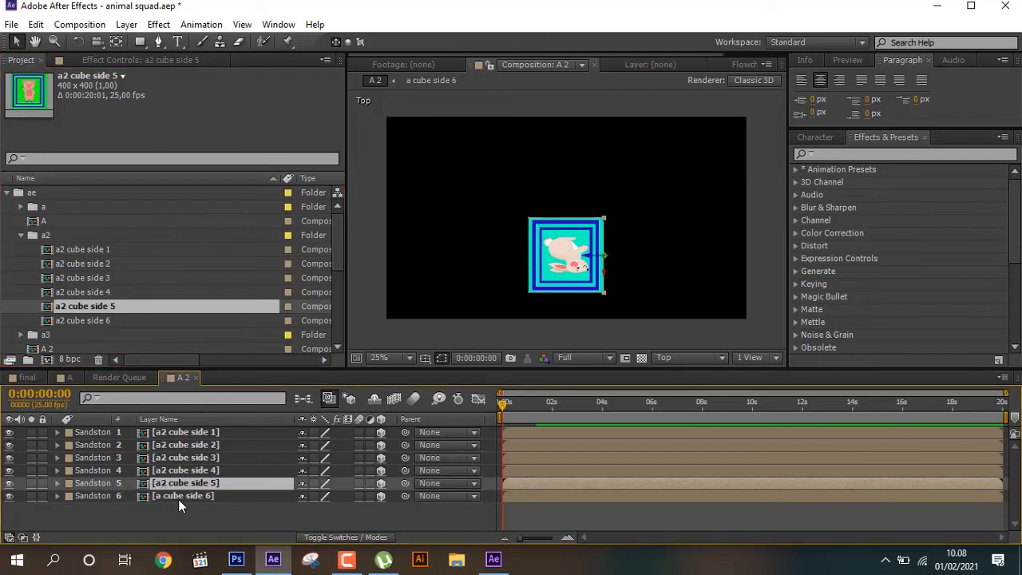
{"action": "left_click", "coordinate": [178, 497]}
{"action": "left_click_drag", "start_coordinate": [90, 320], "coordinate": [176, 497]}
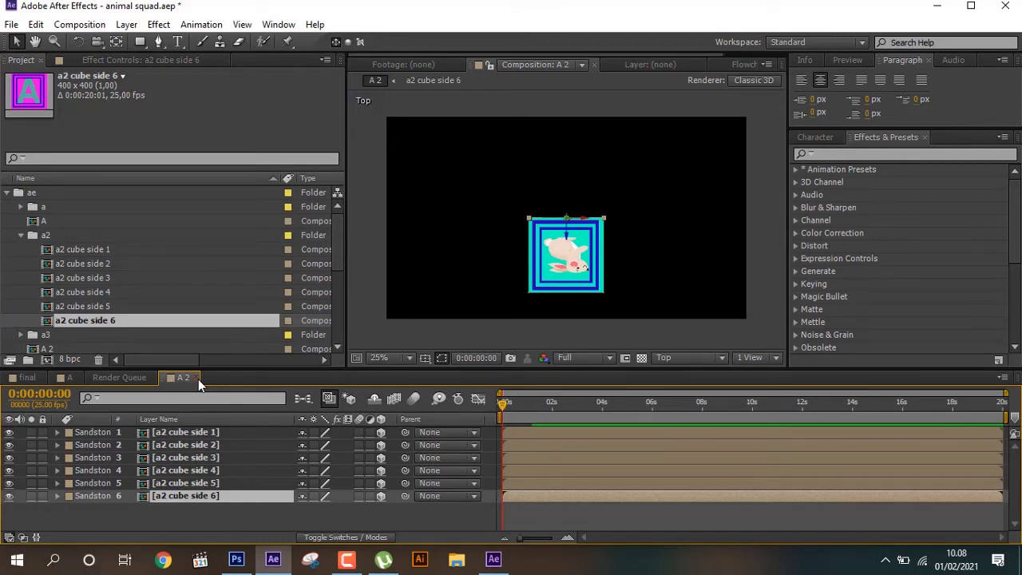
{"action": "left_click", "coordinate": [198, 380]}
{"action": "left_click", "coordinate": [21, 235]}
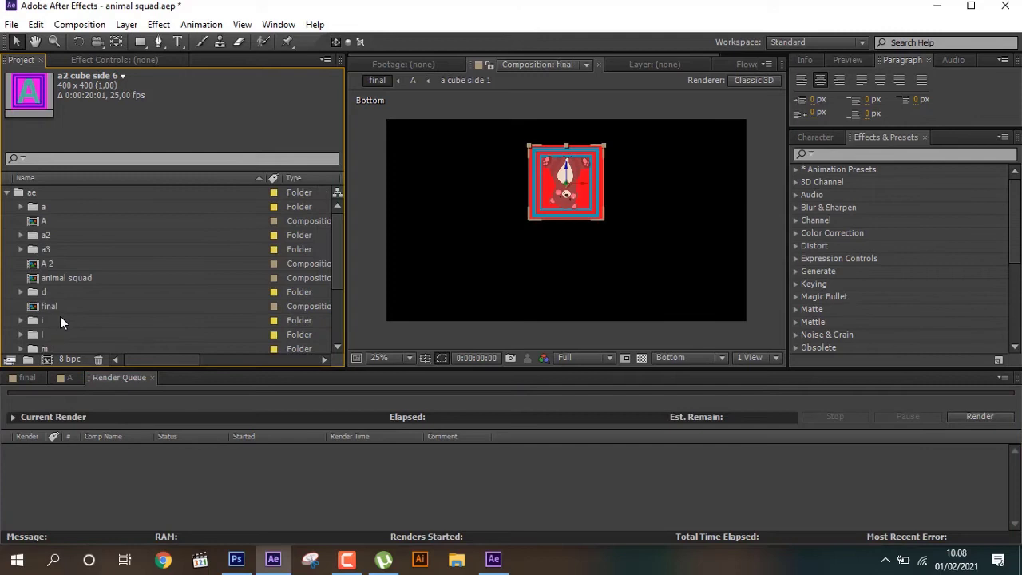
Replace the first A layer in final with A 2 and save the project.
{"action": "left_click", "coordinate": [64, 377]}
{"action": "left_click", "coordinate": [29, 377]}
{"action": "left_click", "coordinate": [131, 433]}
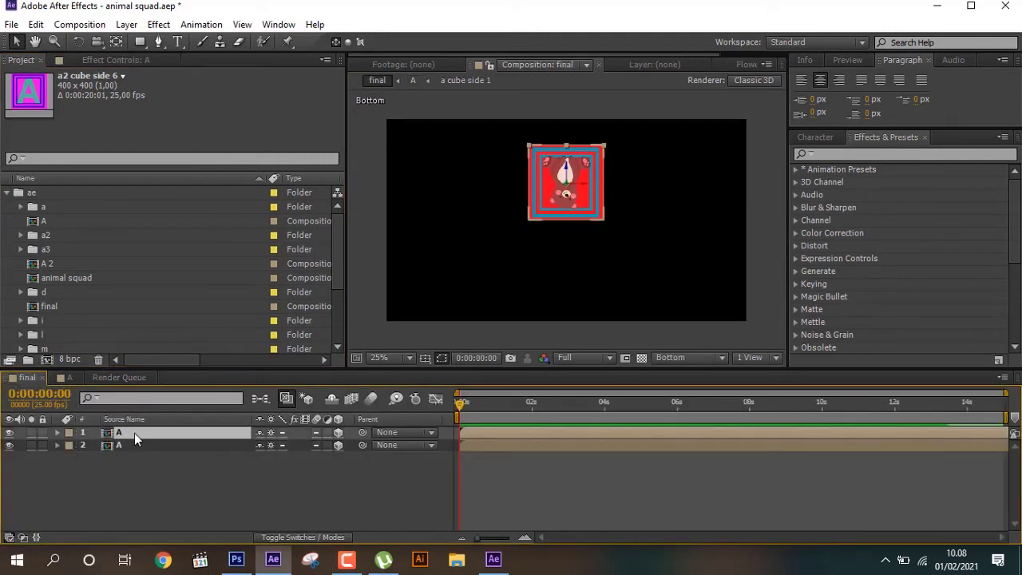
{"action": "left_click", "coordinate": [46, 265]}
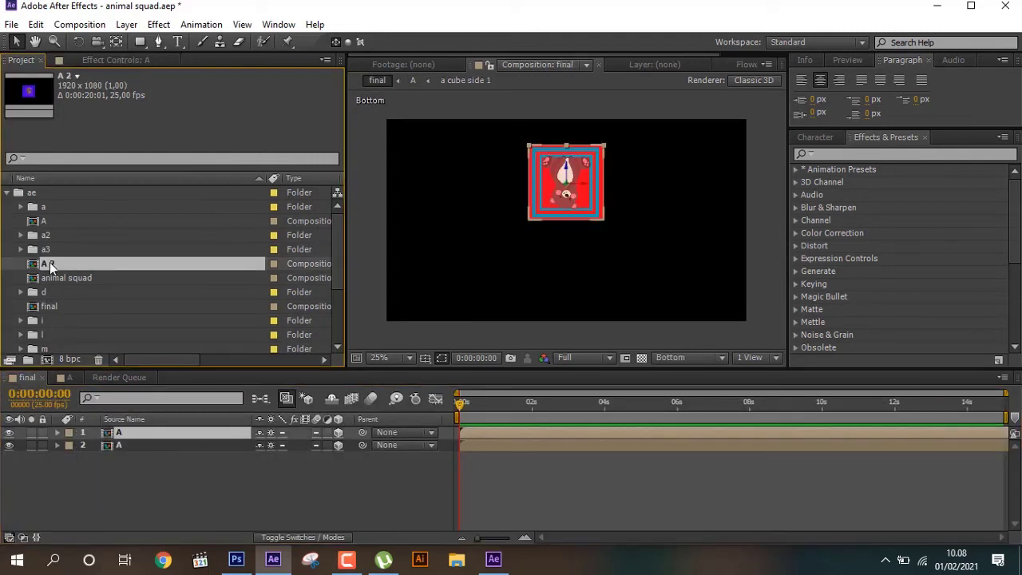
{"action": "left_click_drag", "start_coordinate": [50, 269], "coordinate": [131, 433]}
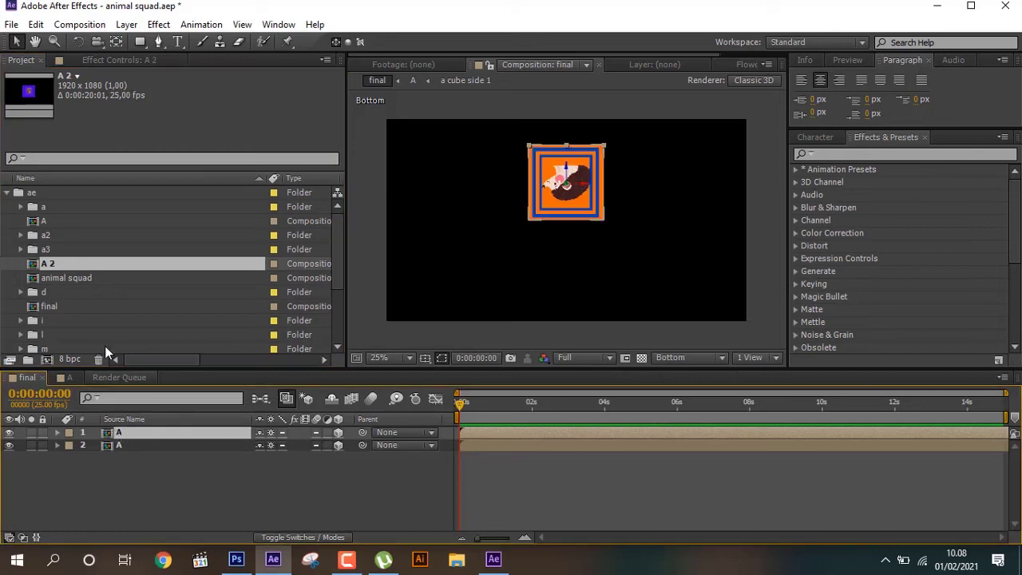
{"action": "left_click", "coordinate": [70, 264]}
{"action": "key", "text": "ctrl+s"}
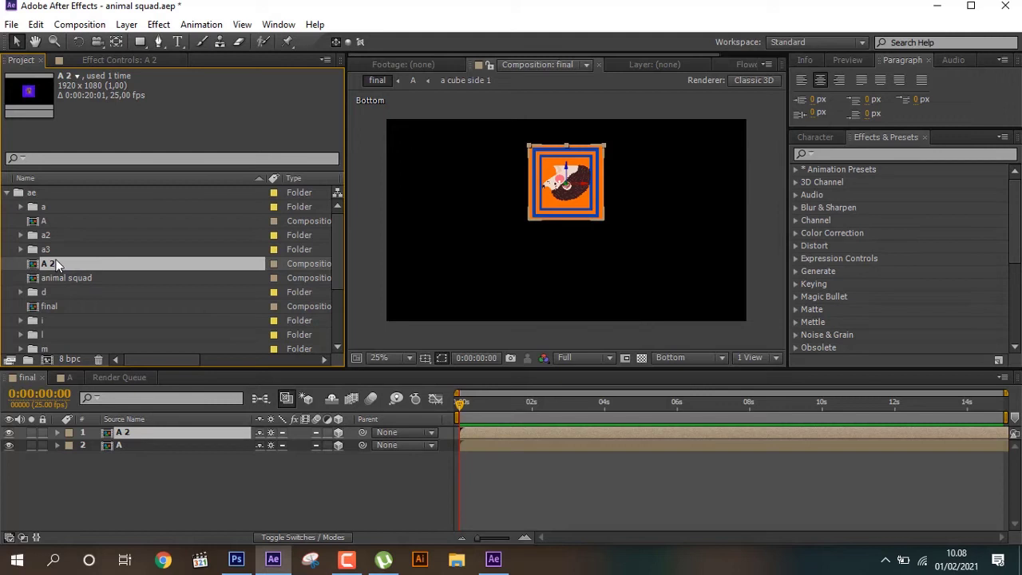
Duplicate A 2 as A 3, open it, and swap layers 1–2 to a3 cube side 1–2.
{"action": "key", "text": "ctrl+d"}
{"action": "double_click", "coordinate": [84, 282]}
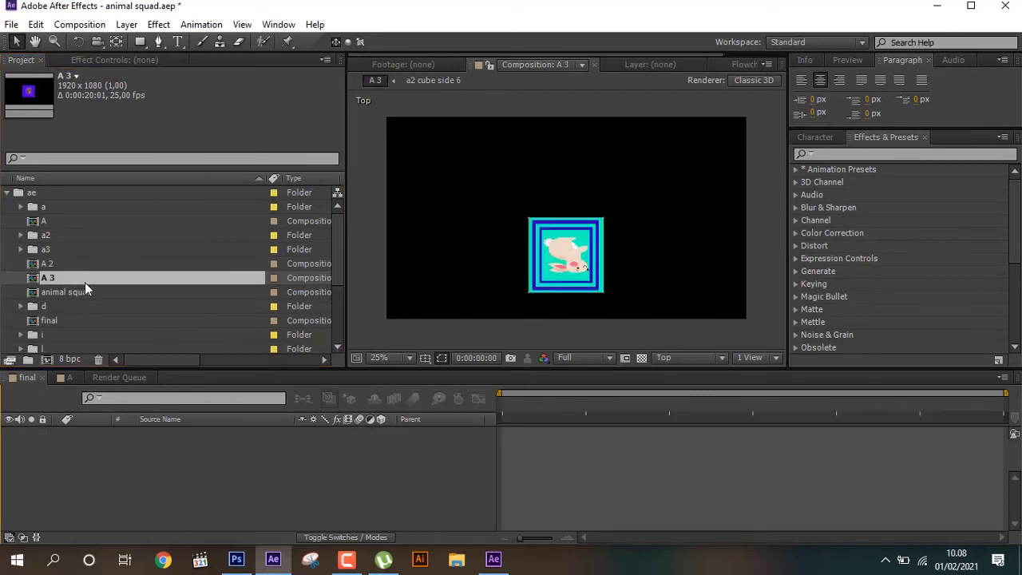
{"action": "left_click", "coordinate": [20, 249]}
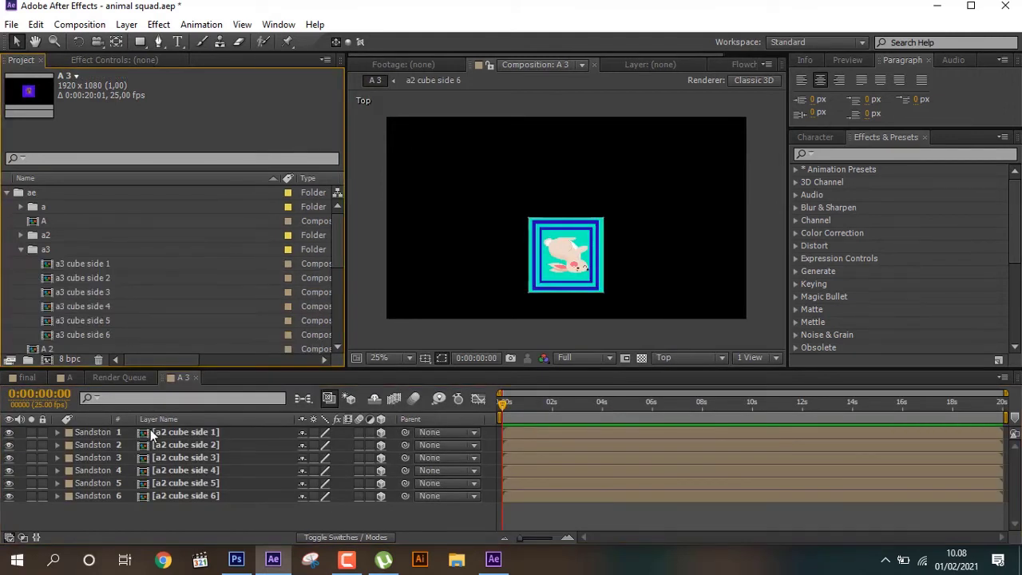
{"action": "left_click", "coordinate": [158, 433]}
{"action": "left_click", "coordinate": [72, 267]}
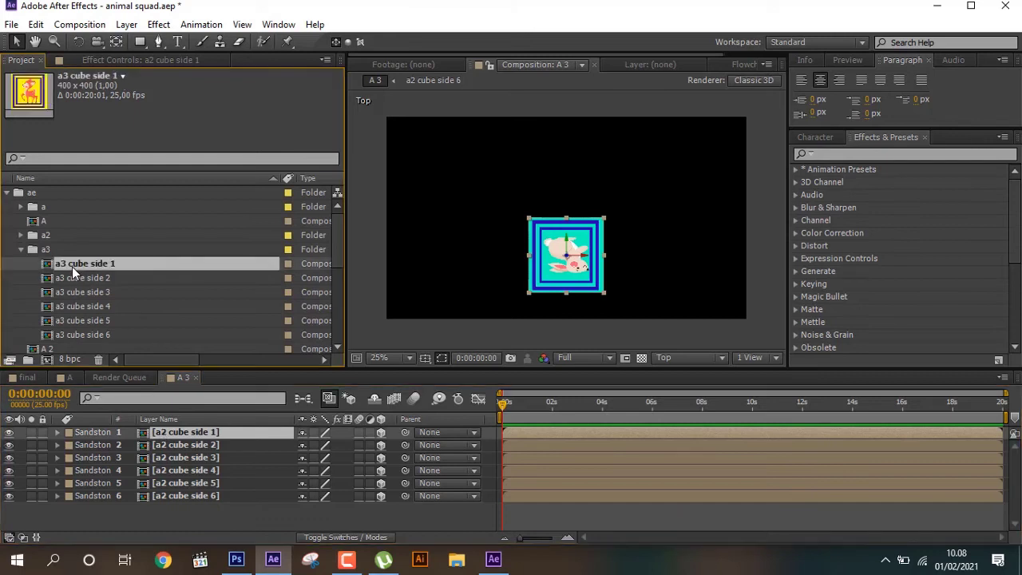
{"action": "left_click", "coordinate": [159, 443]}
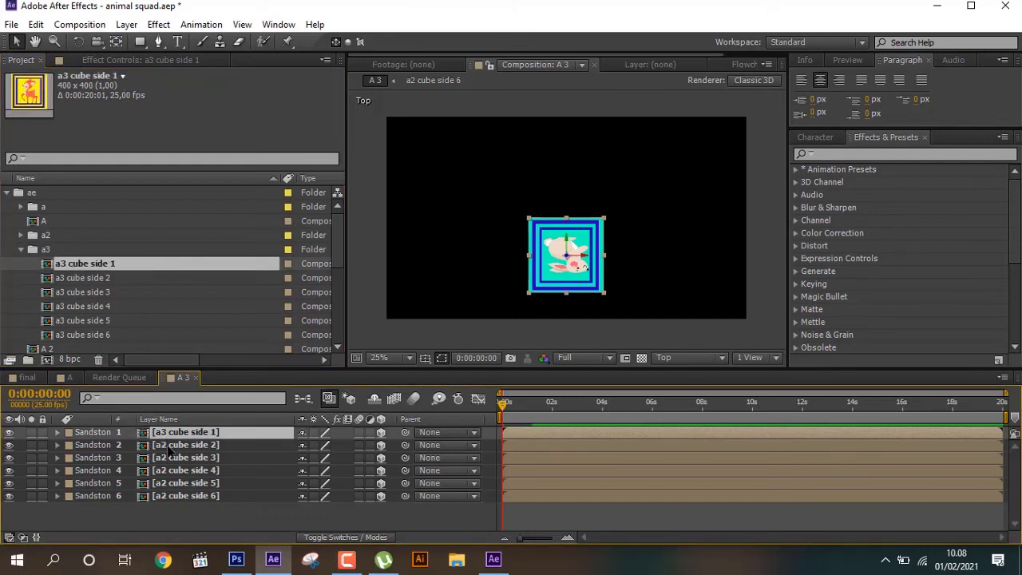
{"action": "left_click", "coordinate": [87, 277]}
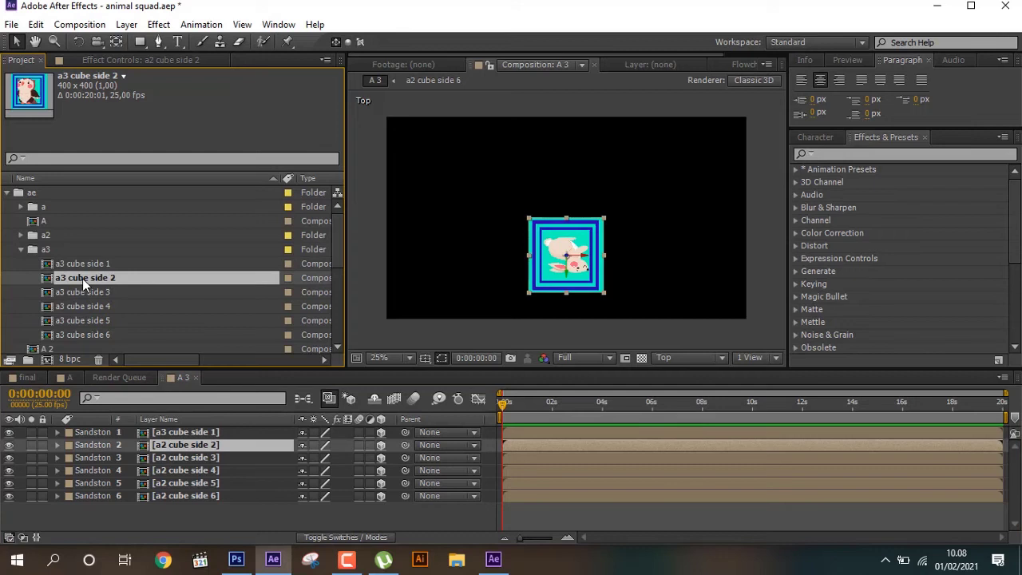
{"action": "left_click_drag", "start_coordinate": [178, 450], "coordinate": [179, 447]}
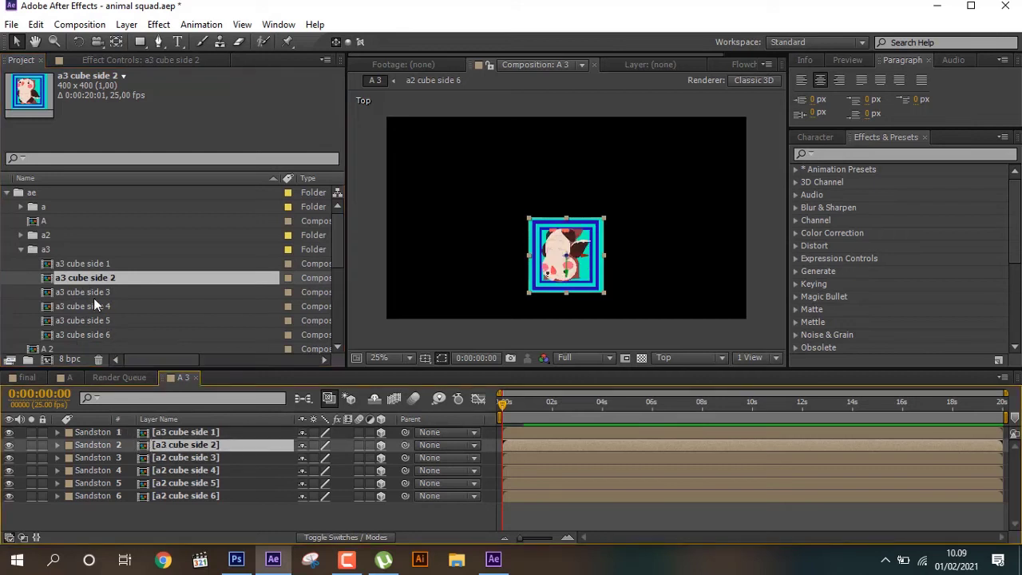
{"action": "left_click_drag", "start_coordinate": [93, 292], "coordinate": [166, 459]}
Swap A 3's layers 3–6 to a3 cube side 3–6.
{"action": "left_click", "coordinate": [165, 455]}
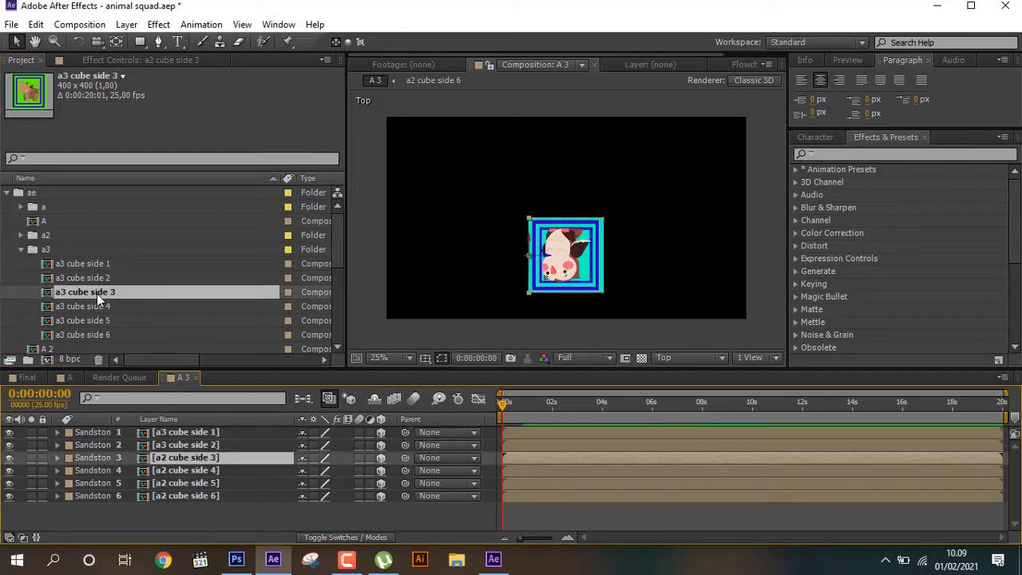
{"action": "left_click_drag", "start_coordinate": [96, 292], "coordinate": [179, 461]}
{"action": "left_click", "coordinate": [181, 470]}
{"action": "left_click_drag", "start_coordinate": [89, 308], "coordinate": [180, 474]}
{"action": "left_click", "coordinate": [175, 482]}
{"action": "left_click_drag", "start_coordinate": [84, 320], "coordinate": [168, 487]}
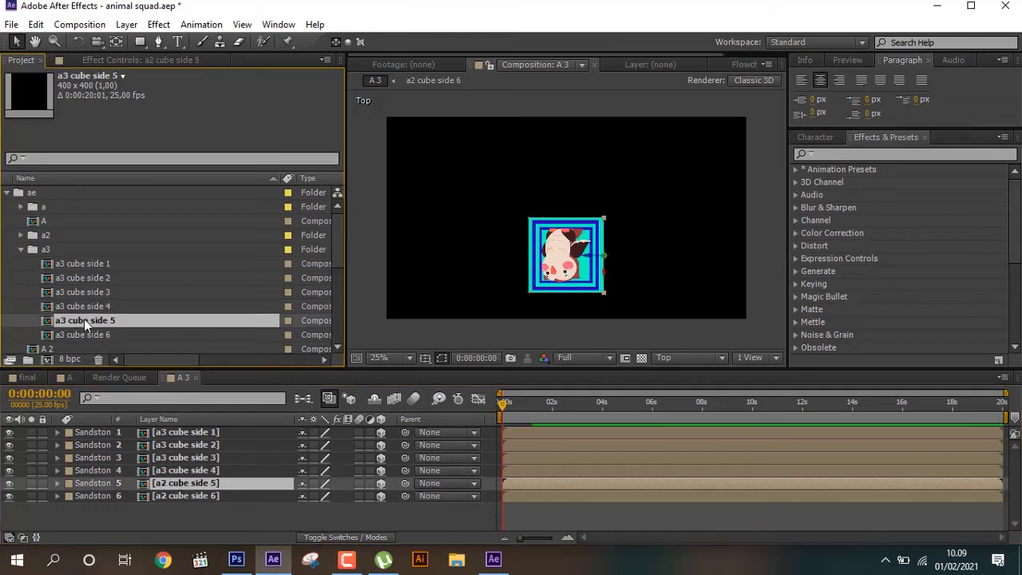
{"action": "left_click", "coordinate": [173, 497]}
{"action": "left_click_drag", "start_coordinate": [96, 338], "coordinate": [177, 497]}
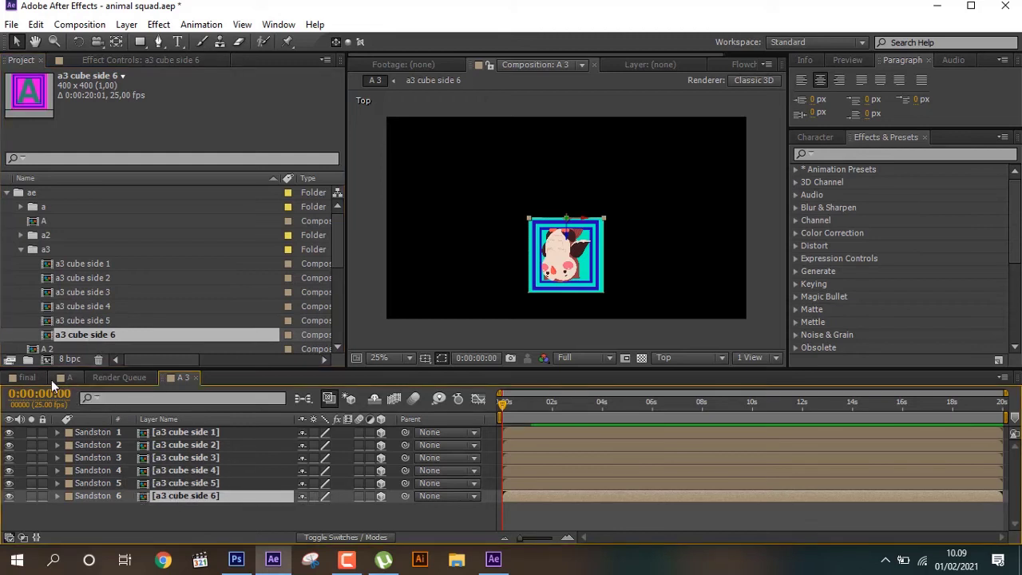
Duplicate the A 2 layer in final and replace the top copy with A 3.
{"action": "left_click", "coordinate": [24, 378]}
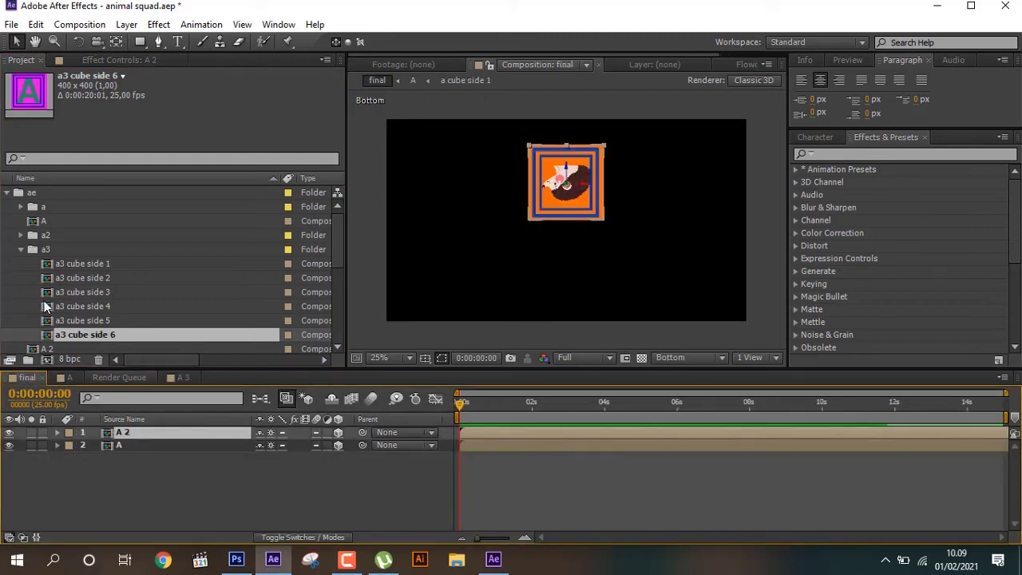
{"action": "key", "text": "ctrl+d"}
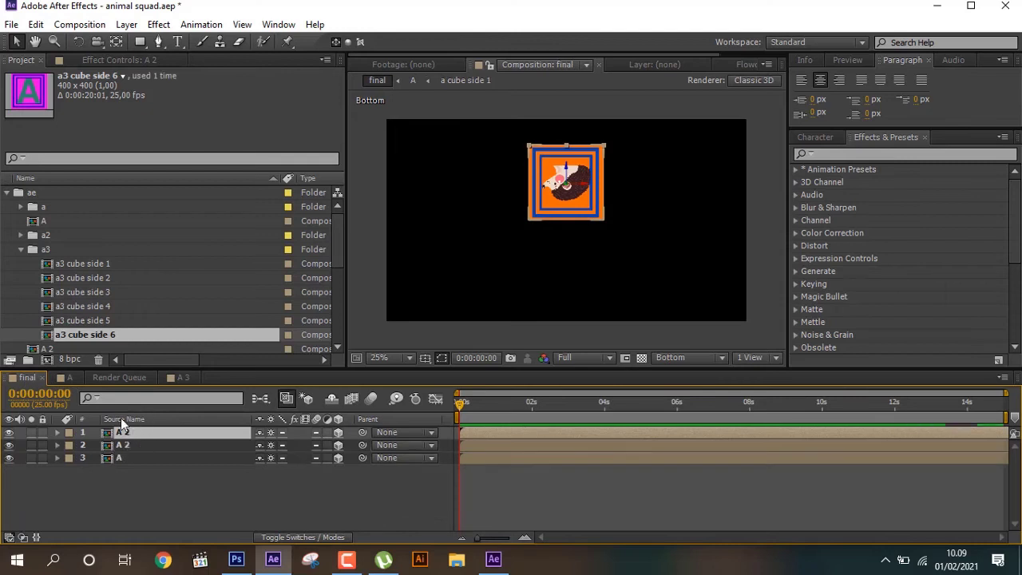
{"action": "left_click", "coordinate": [19, 250]}
{"action": "left_click", "coordinate": [71, 280]}
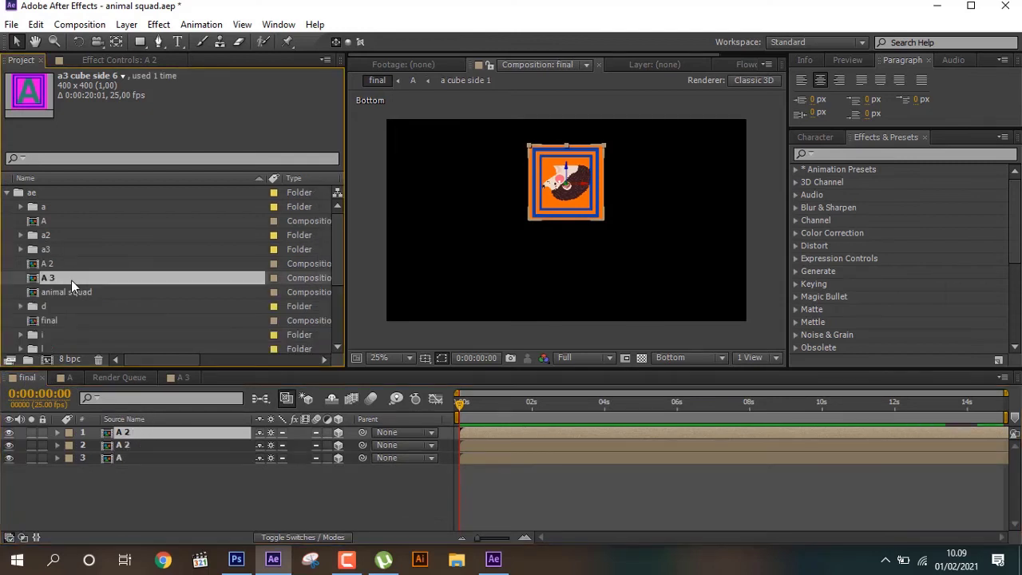
{"action": "left_click_drag", "start_coordinate": [72, 280], "coordinate": [136, 432]}
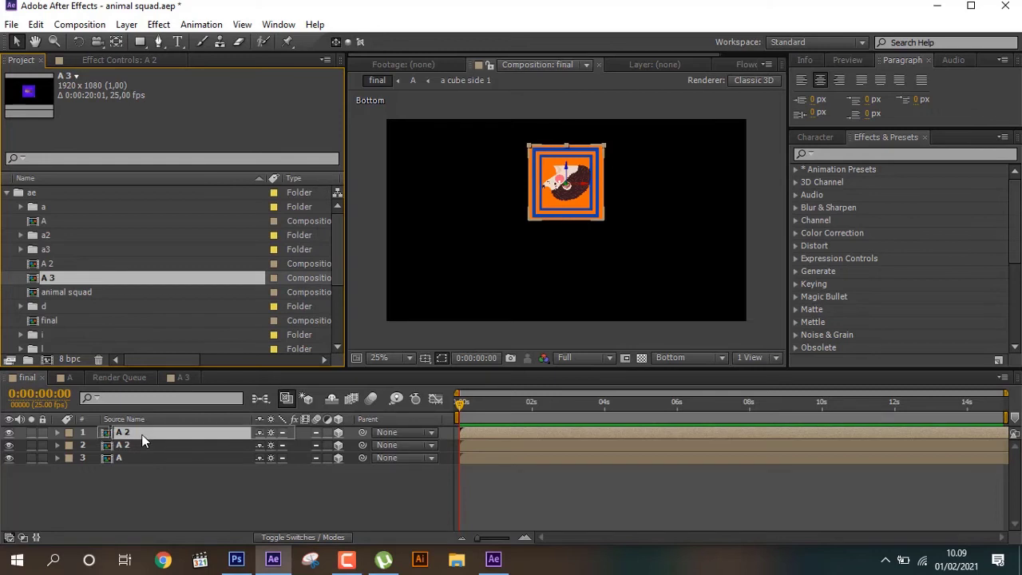
Duplicate A 3 as A 4, open it, and rename it D in Composition Settings.
{"action": "left_click", "coordinate": [44, 282]}
{"action": "key", "text": "ctrl+d"}
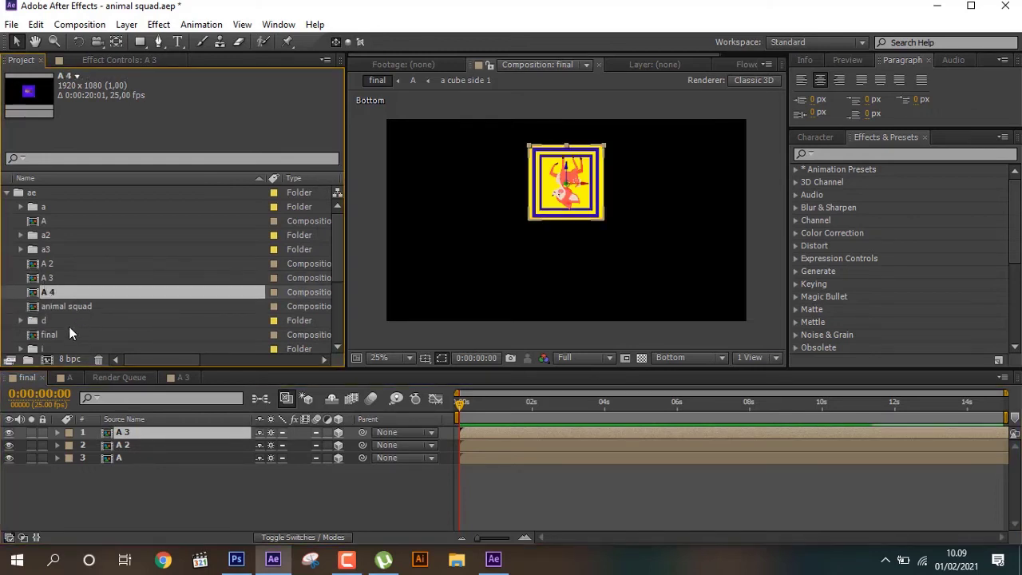
{"action": "left_click", "coordinate": [21, 320]}
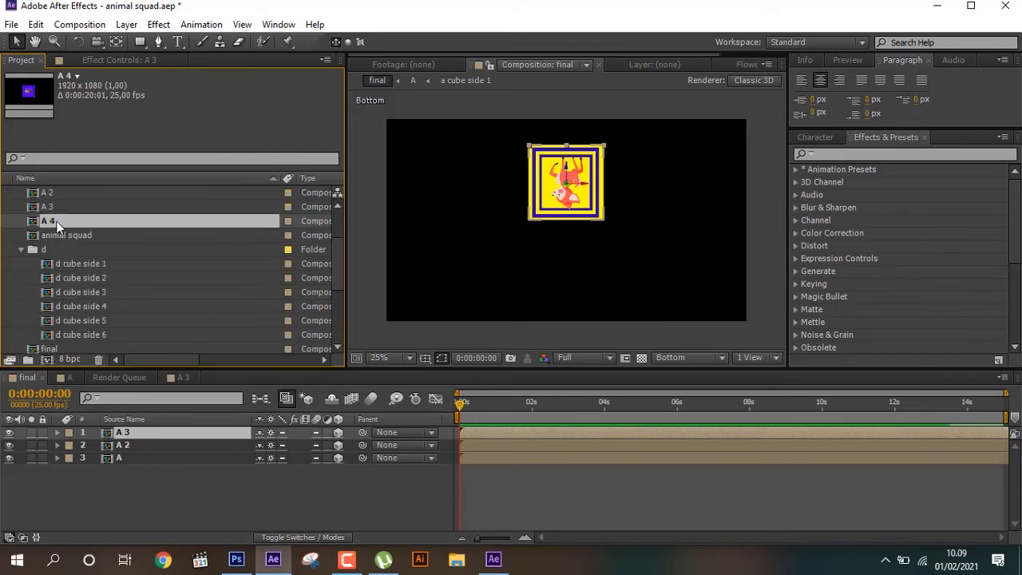
{"action": "double_click", "coordinate": [58, 222]}
{"action": "left_click", "coordinate": [80, 25]}
{"action": "left_click", "coordinate": [114, 62]}
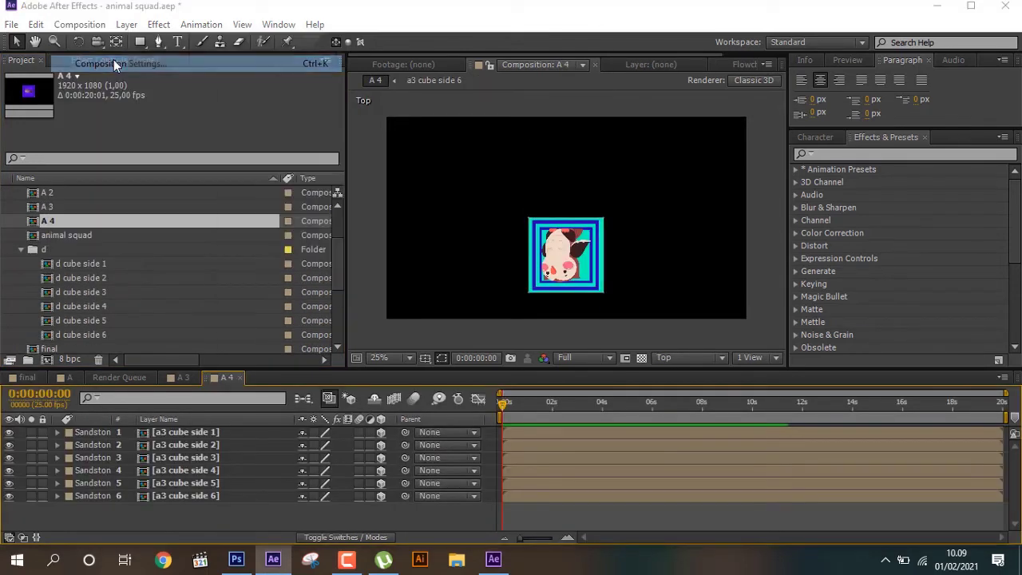
{"action": "type", "text": "D"}
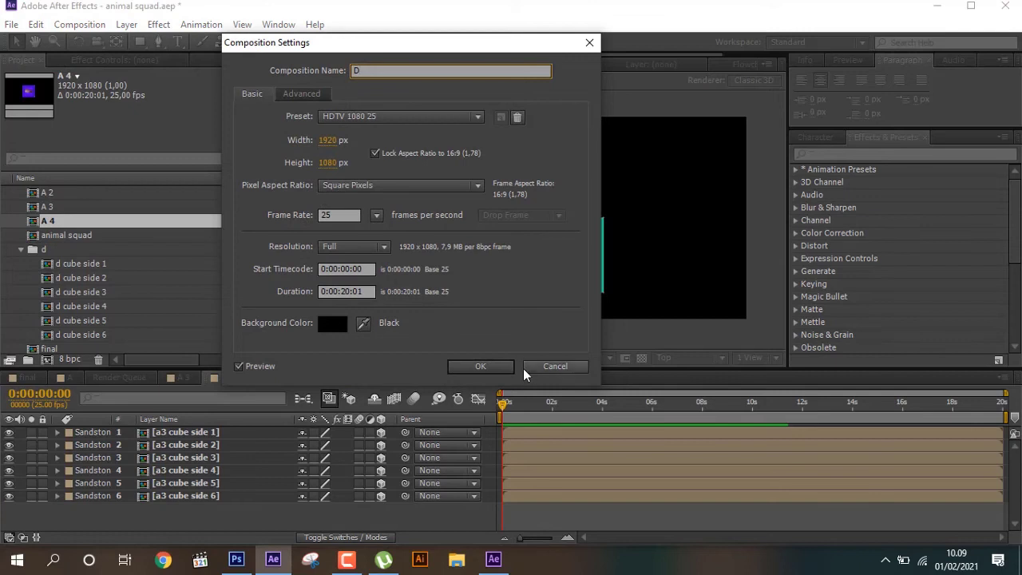
{"action": "left_click", "coordinate": [480, 366]}
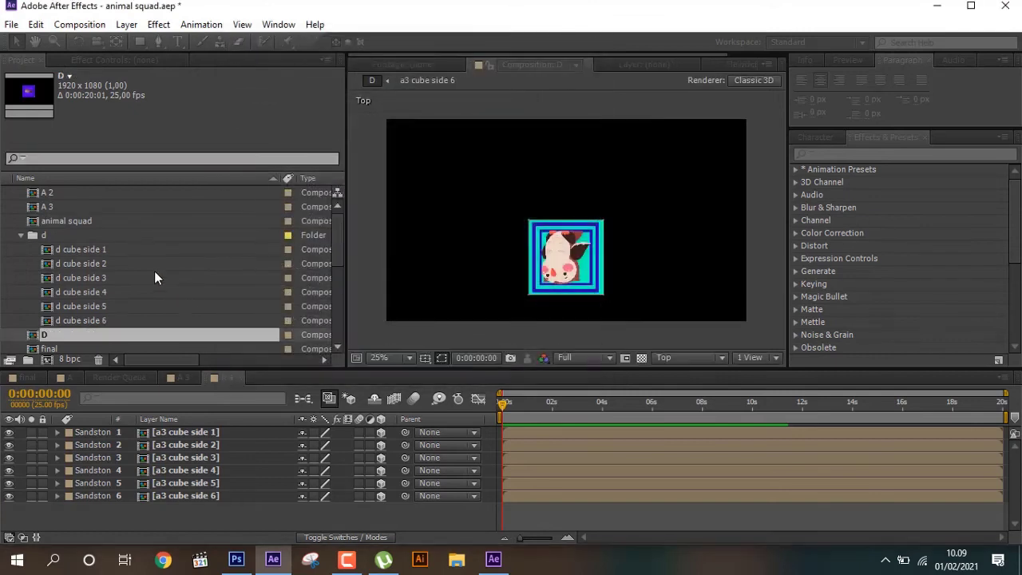
Replace comp D's first three layers with d cube side 1, 2 and 3.
{"action": "left_click", "coordinate": [194, 433]}
{"action": "left_click", "coordinate": [67, 254]}
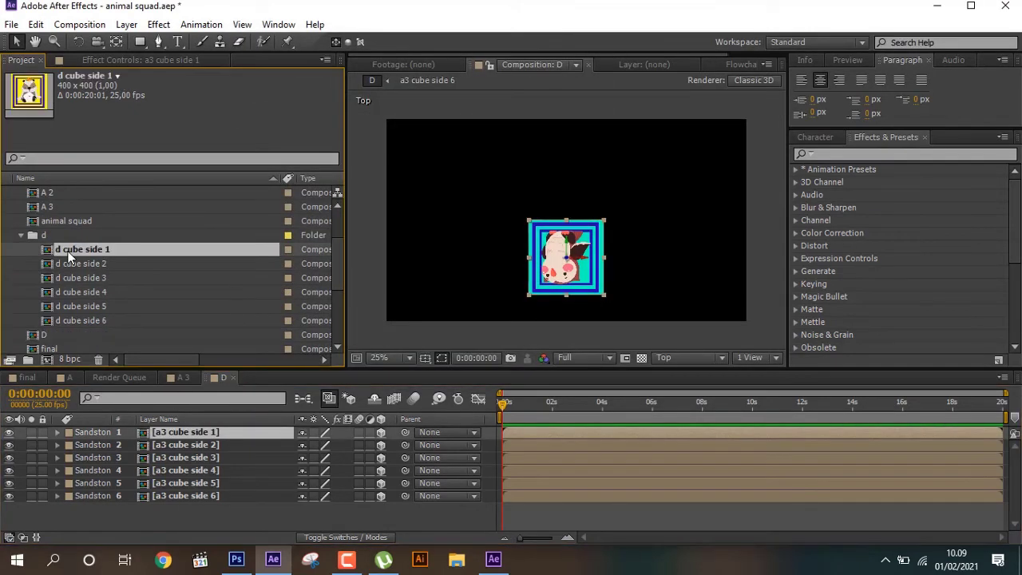
{"action": "left_click_drag", "start_coordinate": [71, 261], "coordinate": [172, 435]}
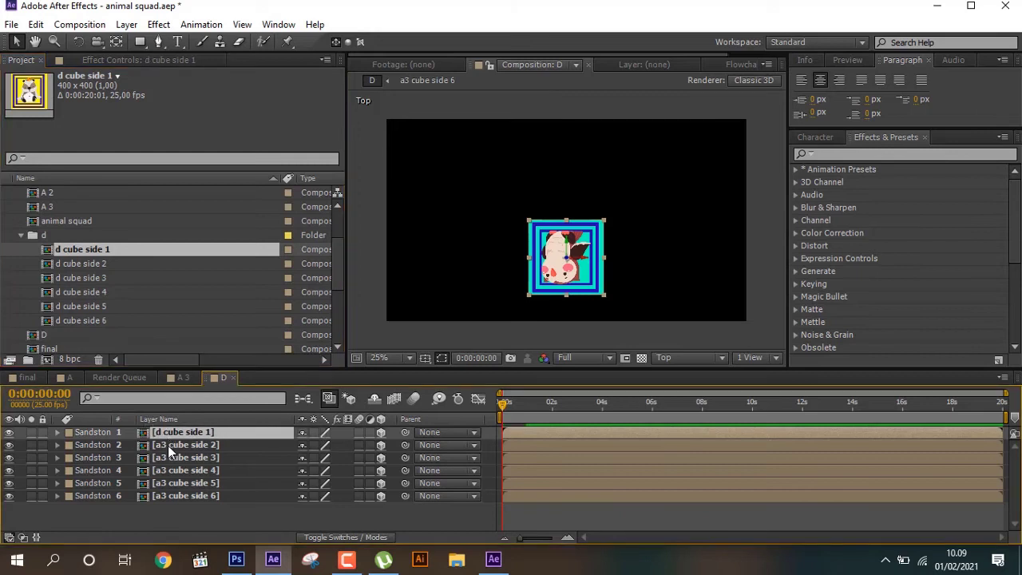
{"action": "left_click", "coordinate": [168, 446]}
{"action": "left_click", "coordinate": [76, 266]}
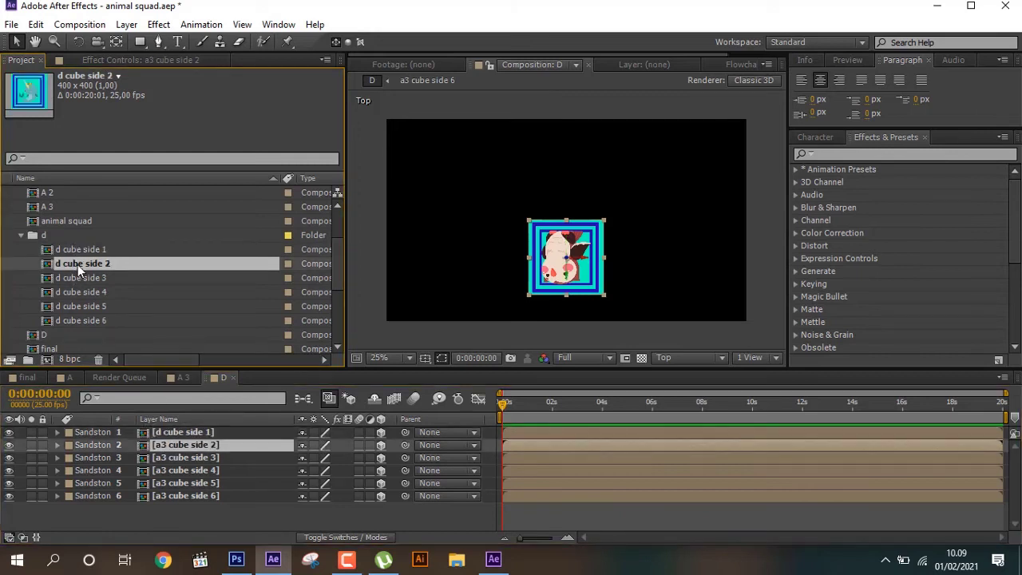
{"action": "left_click_drag", "start_coordinate": [78, 264], "coordinate": [184, 447]}
{"action": "left_click", "coordinate": [182, 462]}
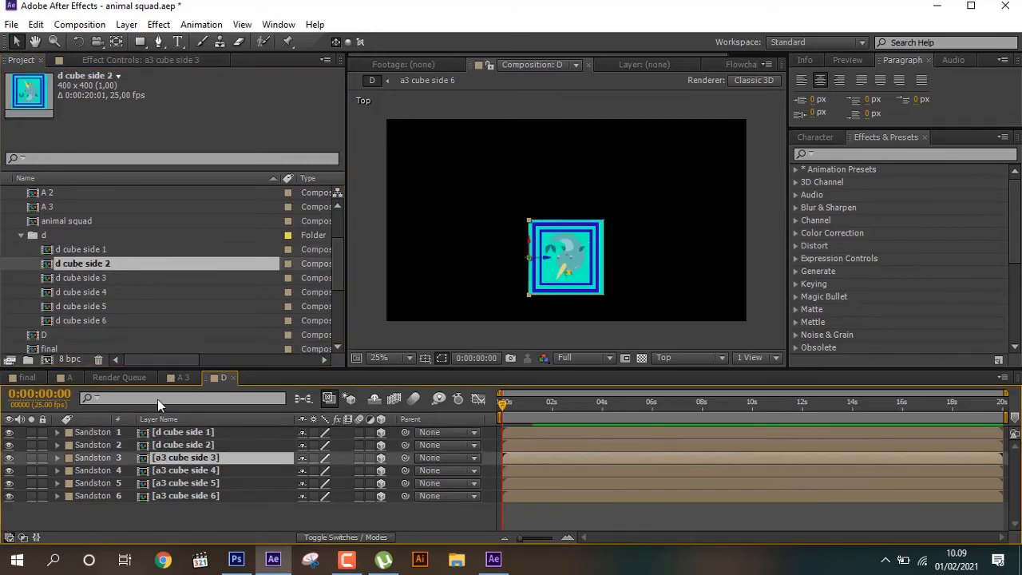
{"action": "left_click", "coordinate": [72, 280]}
{"action": "left_click_drag", "start_coordinate": [71, 278], "coordinate": [185, 460]}
{"action": "left_click", "coordinate": [180, 471]}
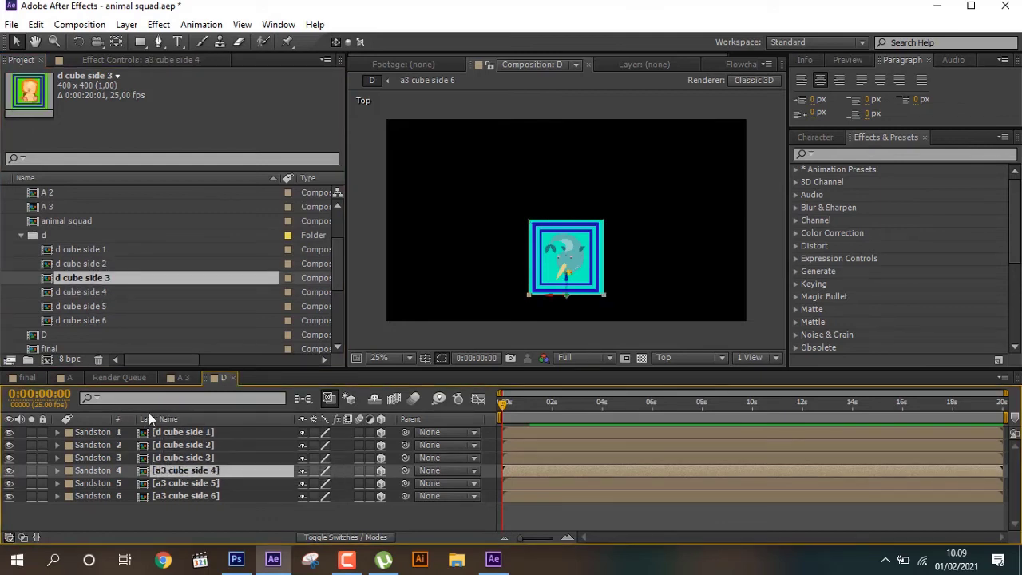
Swap layers 4 and 5 for d cube side 4 and 5, add d cube side 6, and return to final.
{"action": "left_click", "coordinate": [81, 291]}
{"action": "mouse_move", "coordinate": [75, 293]}
{"action": "left_mouse_down"}
{"action": "mouse_move", "coordinate": [188, 488]}
{"action": "mouse_move", "coordinate": [186, 473]}
{"action": "left_mouse_up"}
{"action": "left_click", "coordinate": [187, 483]}
{"action": "left_click", "coordinate": [86, 308]}
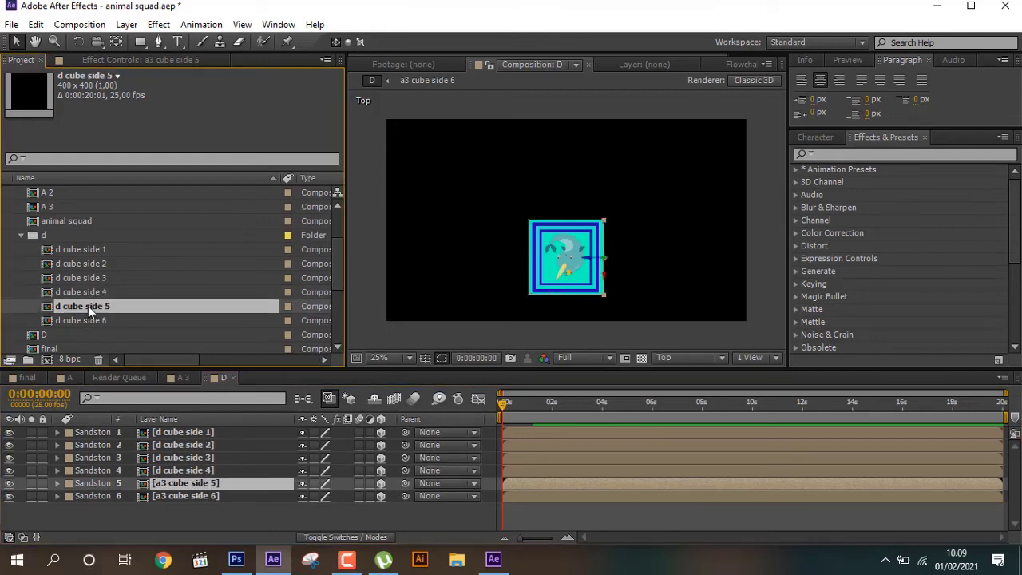
{"action": "left_click_drag", "start_coordinate": [88, 306], "coordinate": [185, 481]}
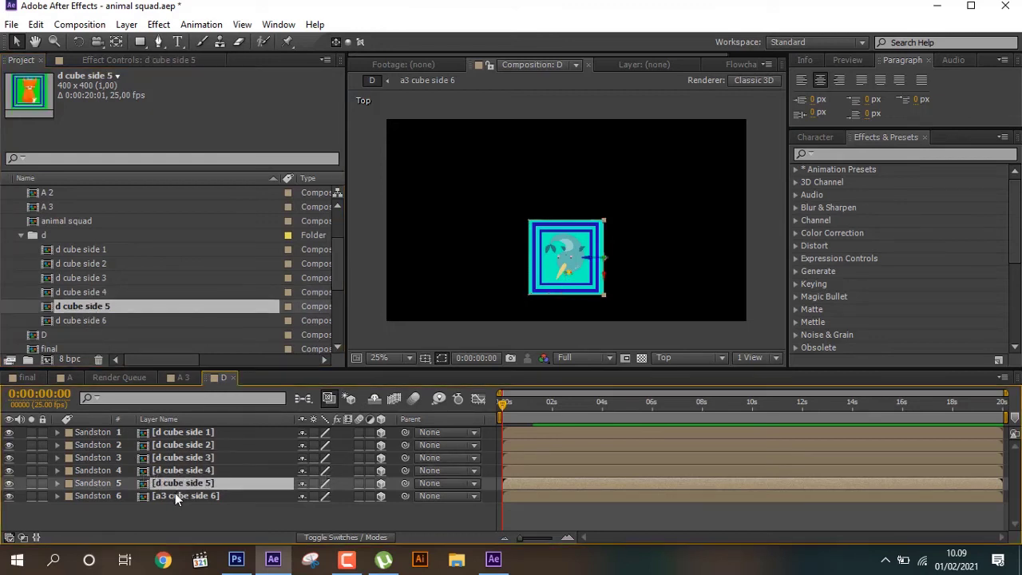
{"action": "left_click", "coordinate": [175, 493]}
{"action": "left_click", "coordinate": [90, 323]}
{"action": "left_click_drag", "start_coordinate": [91, 322], "coordinate": [194, 499]}
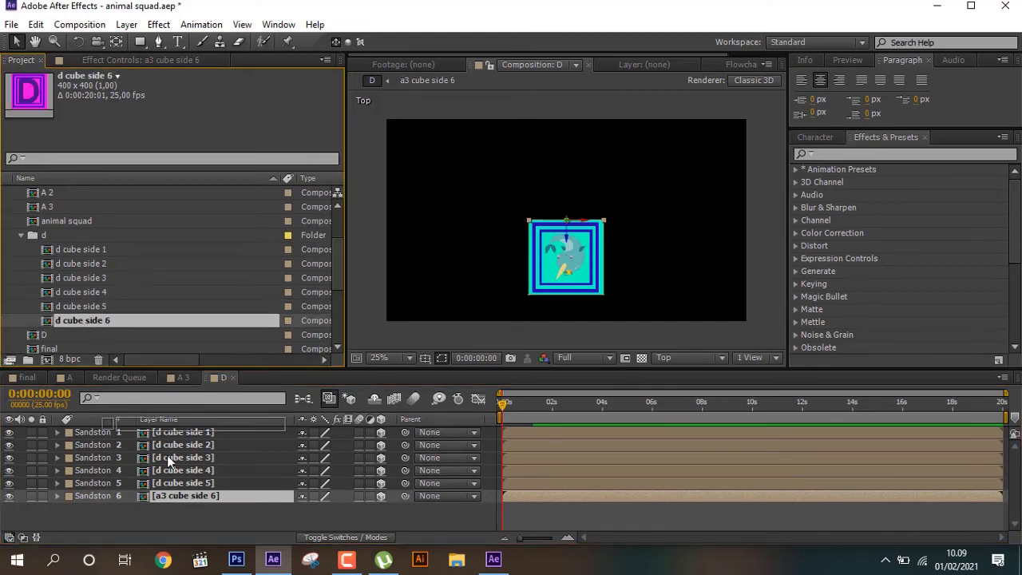
{"action": "left_click", "coordinate": [20, 236]}
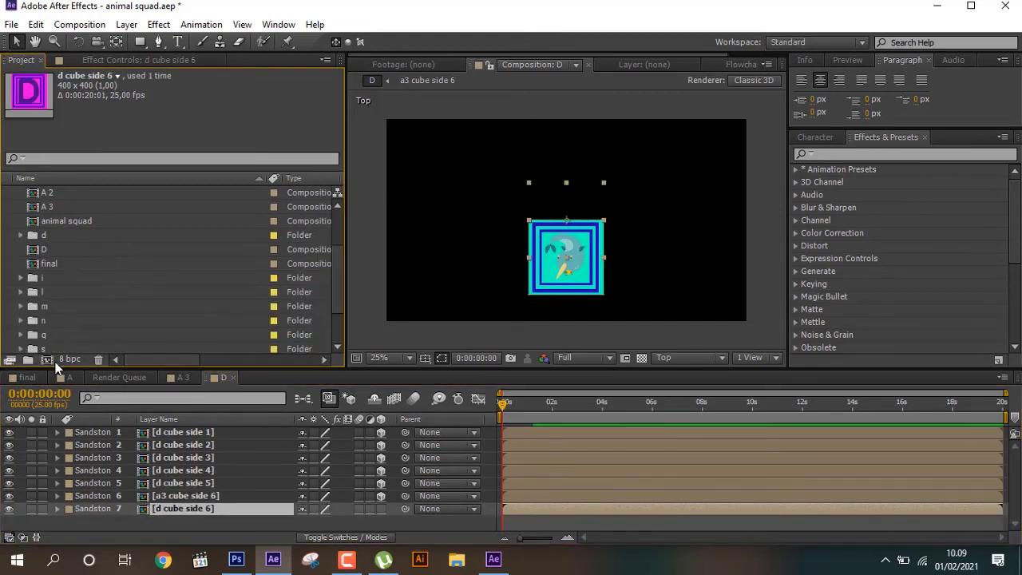
{"action": "left_click", "coordinate": [29, 377]}
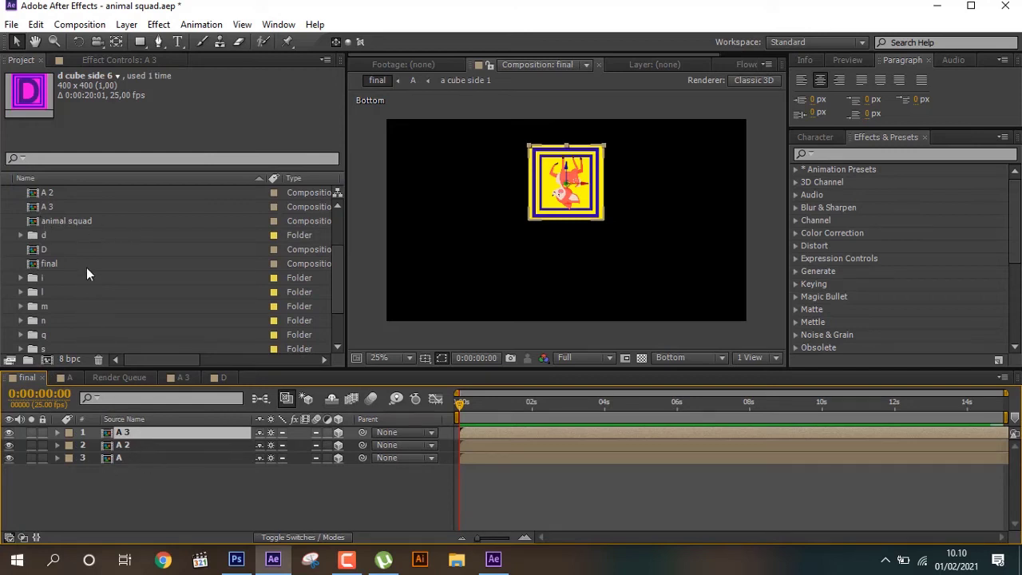
Select the A, A 2 and A 3 layers in final and duplicate A 3.
{"action": "left_click", "coordinate": [133, 455]}
{"action": "left_click", "coordinate": [133, 440]}
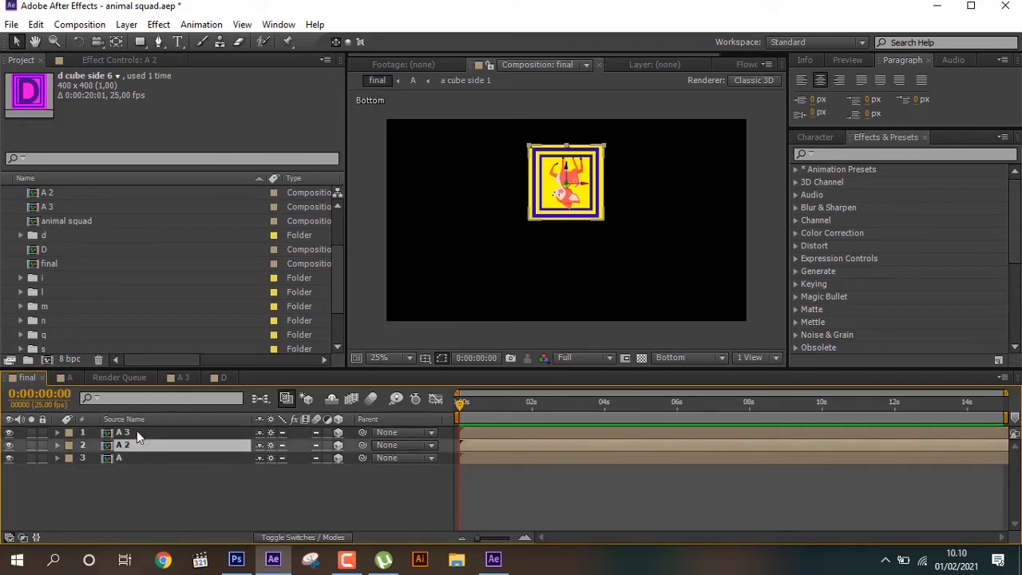
{"action": "left_click", "coordinate": [136, 430]}
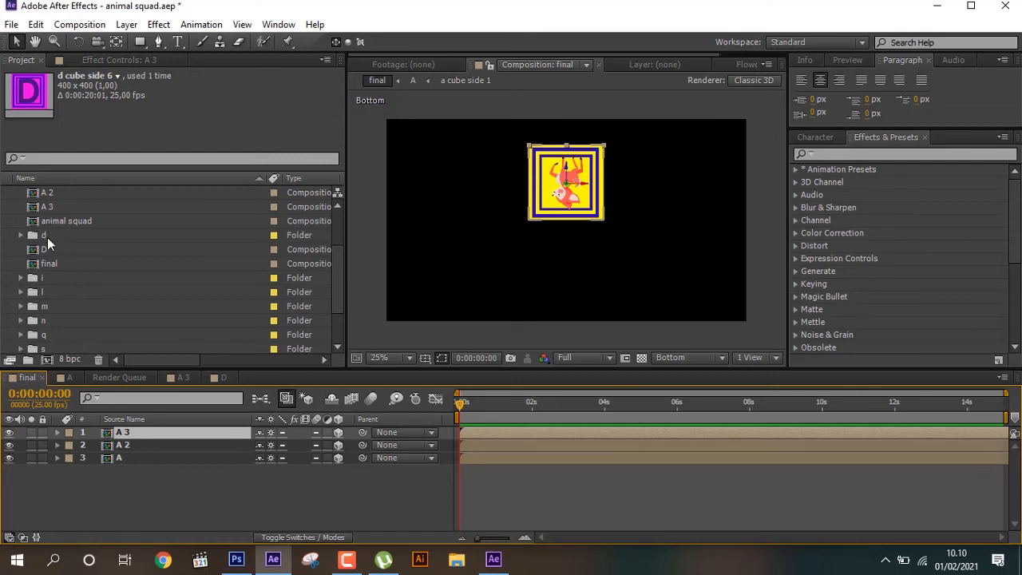
{"action": "left_click_drag", "start_coordinate": [45, 251], "coordinate": [127, 435]}
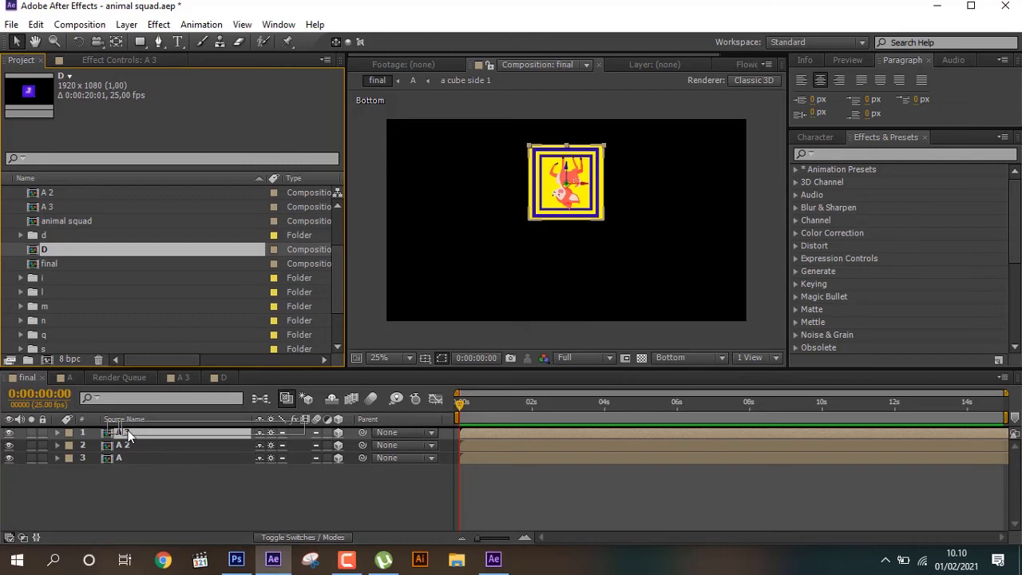
{"action": "left_click_drag", "start_coordinate": [128, 435], "coordinate": [80, 247]}
{"action": "left_click", "coordinate": [128, 435]}
{"action": "key", "text": "ctrl+d"}
Put comp D into the final comp in place of the duplicate A 3 layer.
{"action": "left_click", "coordinate": [62, 251]}
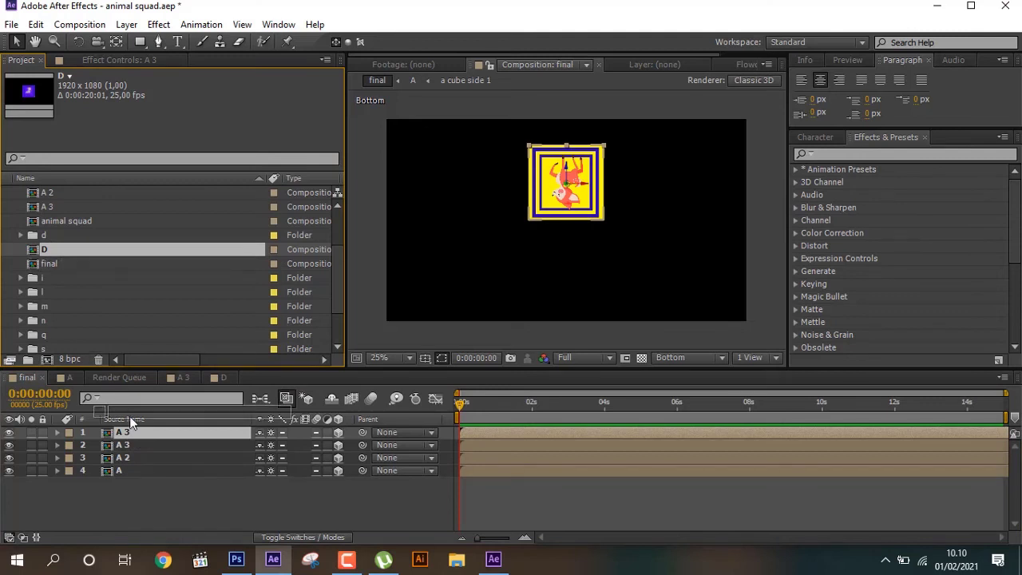
{"action": "left_click_drag", "start_coordinate": [62, 249], "coordinate": [134, 434]}
{"action": "left_click", "coordinate": [164, 444]}
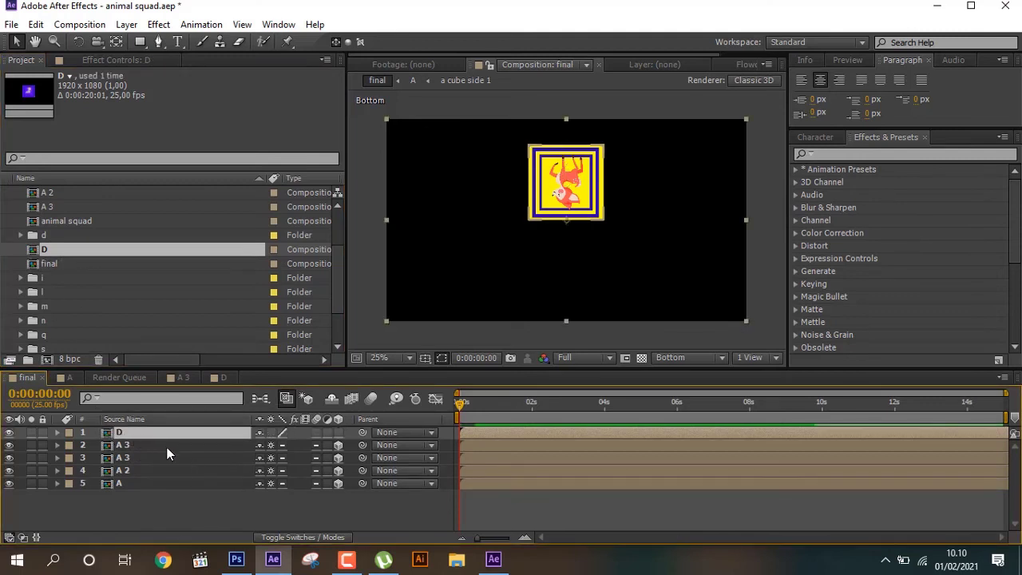
{"action": "key", "text": "Delete"}
{"action": "left_click", "coordinate": [68, 251]}
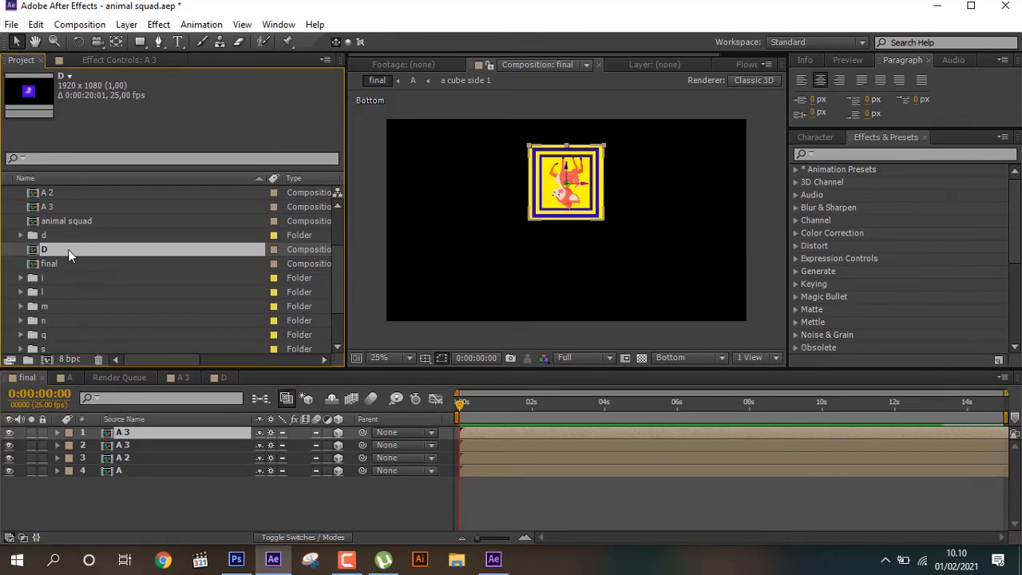
{"action": "left_click_drag", "start_coordinate": [68, 249], "coordinate": [162, 444]}
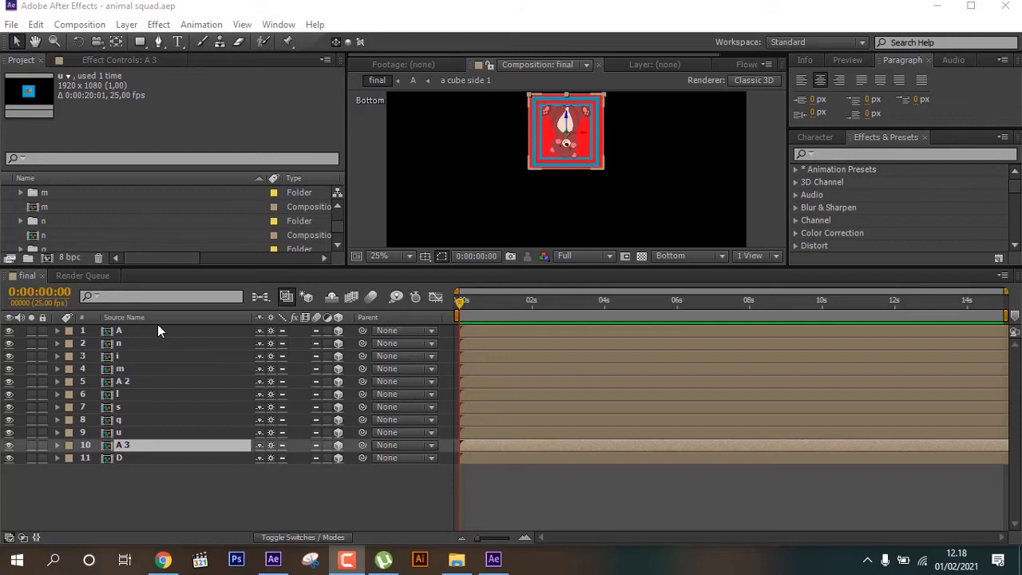
Show layer names and add a new camera to the final comp with default settings.
{"action": "left_click", "coordinate": [157, 319]}
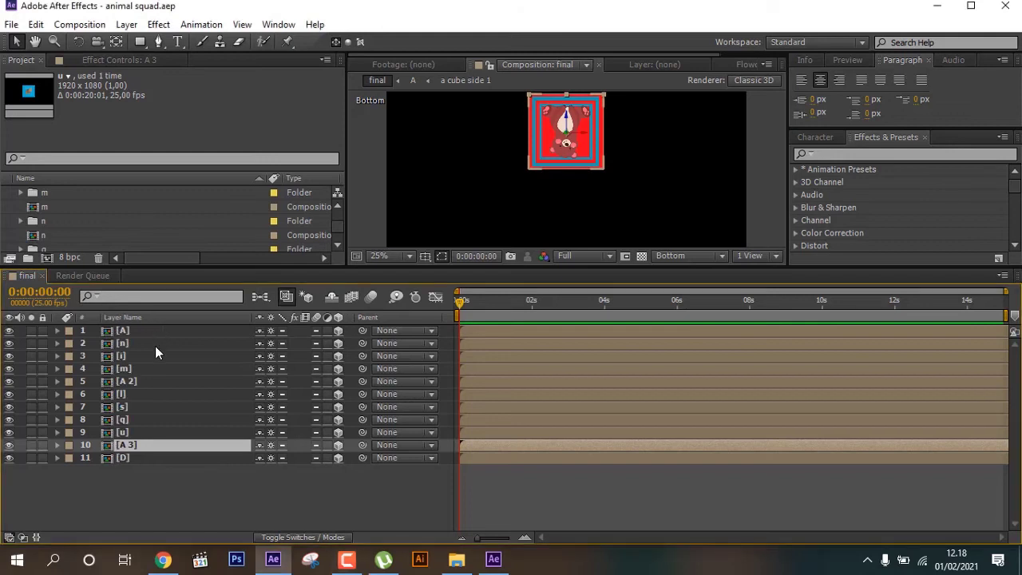
{"action": "left_click", "coordinate": [161, 331]}
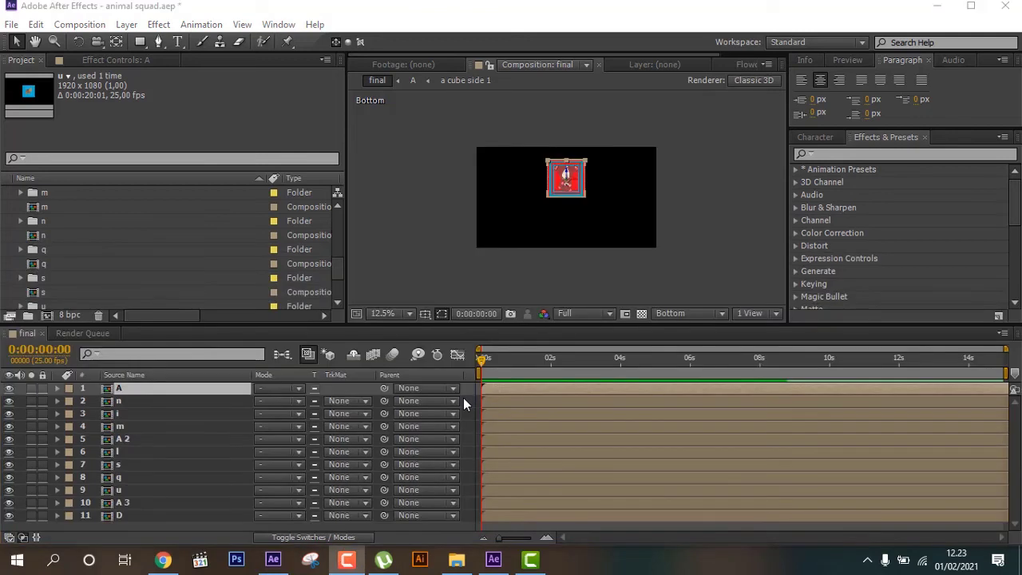
{"action": "right_click", "coordinate": [463, 398]}
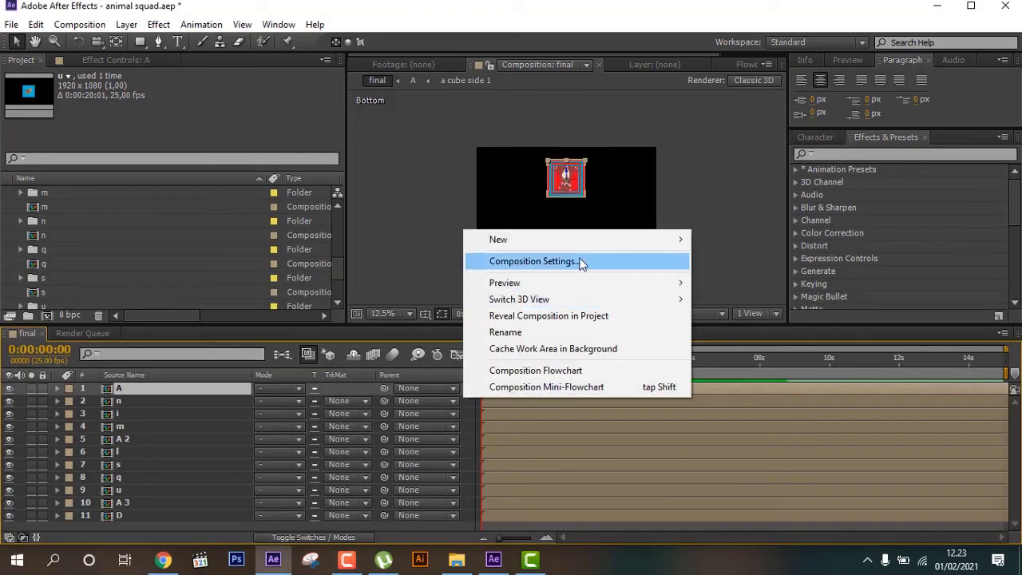
{"action": "mouse_move", "coordinate": [582, 239]}
{"action": "left_click", "coordinate": [739, 311]}
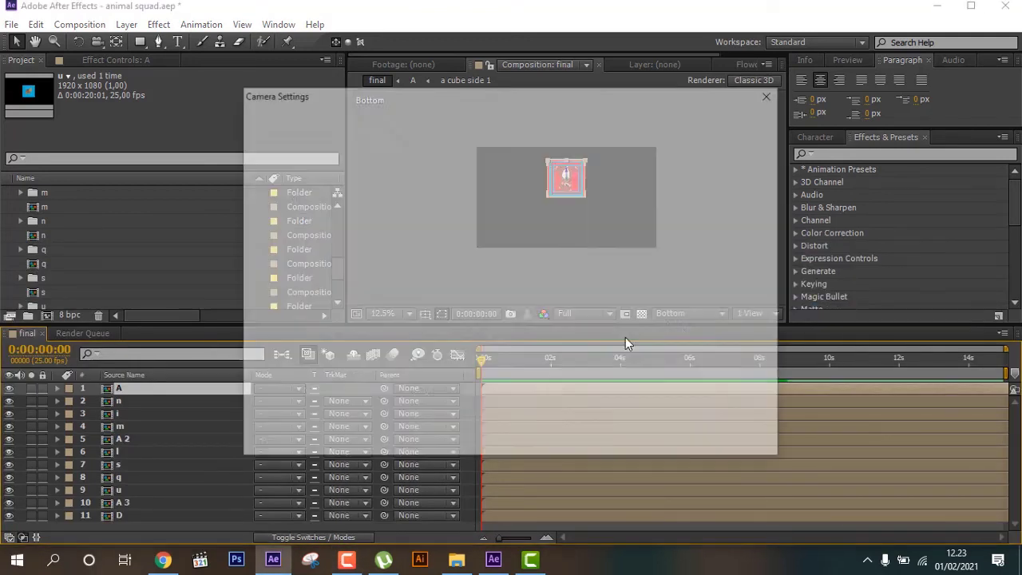
{"action": "left_click", "coordinate": [668, 440]}
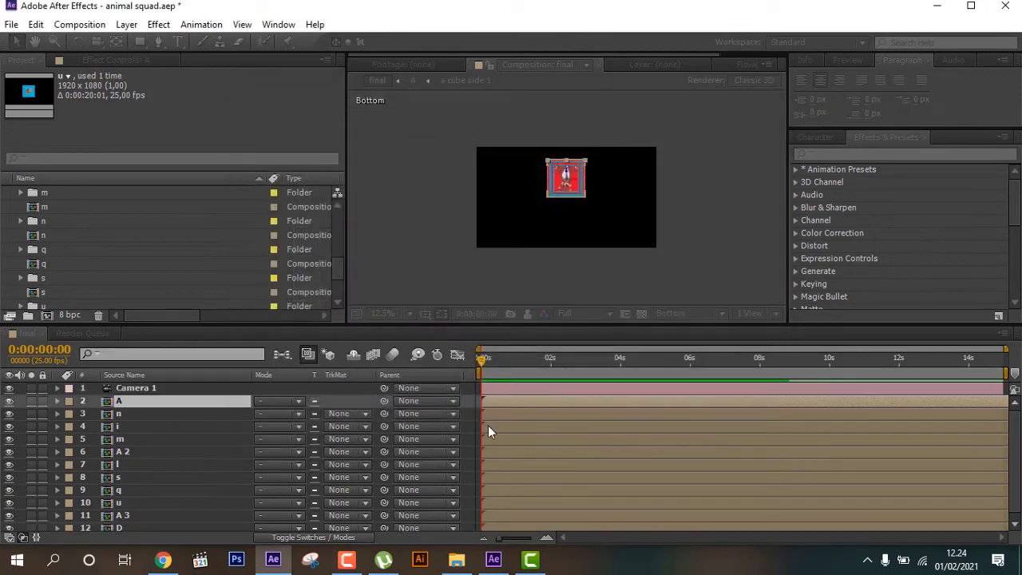
Add a null object to the final comp.
{"action": "right_click", "coordinate": [466, 400]}
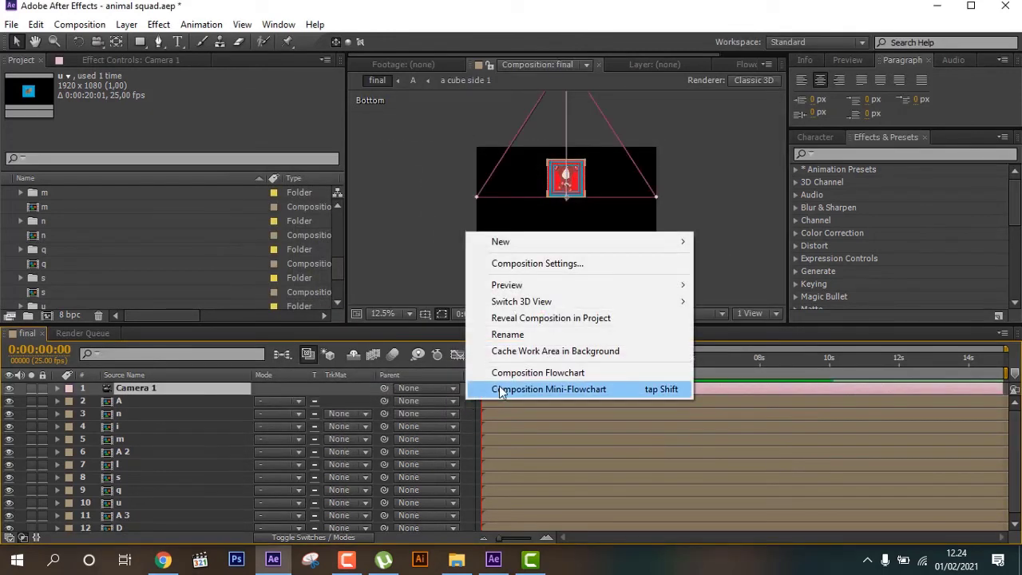
{"action": "mouse_move", "coordinate": [561, 244]}
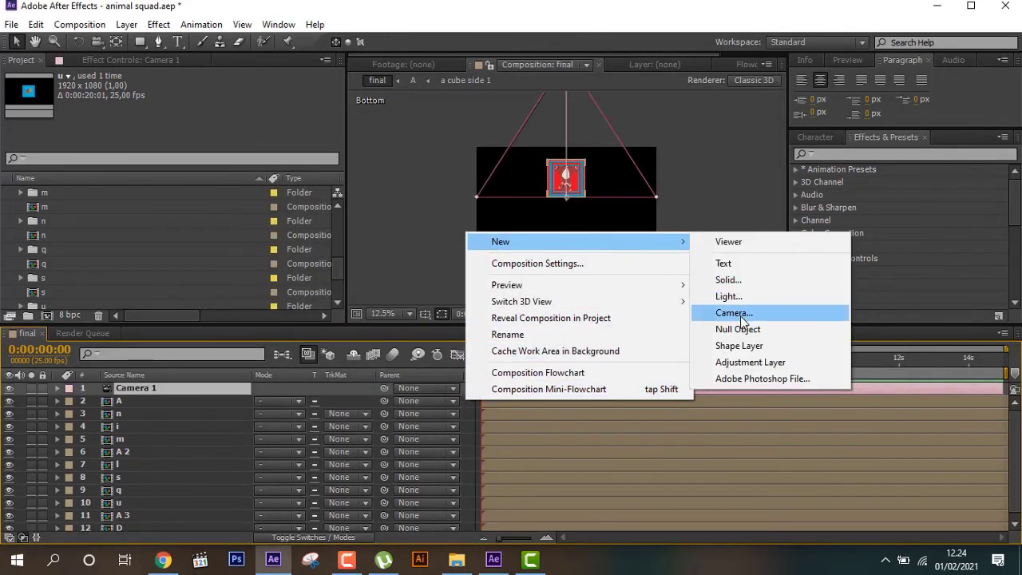
{"action": "left_click", "coordinate": [751, 330]}
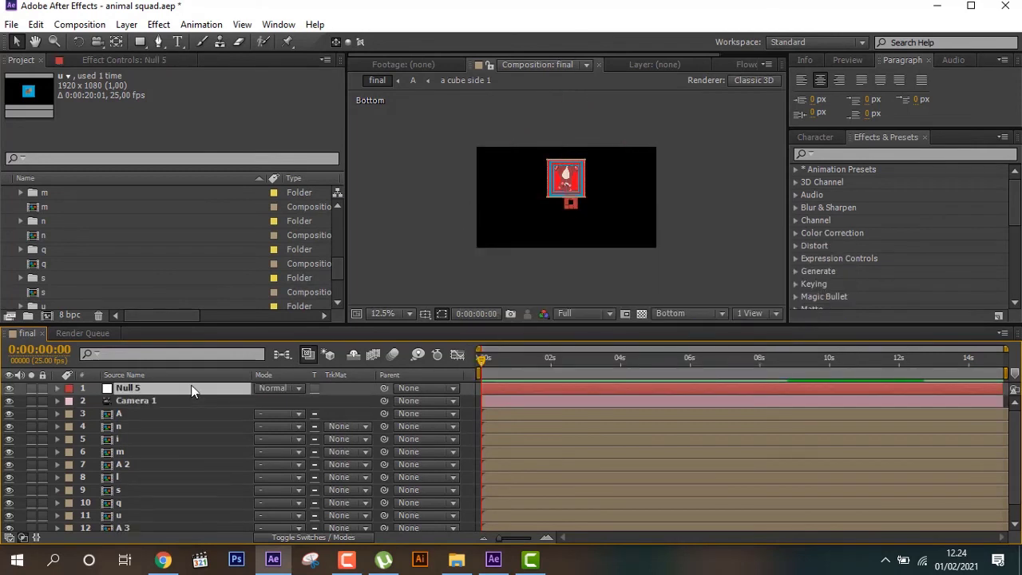
Stop the preview and rename the null layer to 'camera control'.
{"action": "key", "text": "a"}
{"action": "key", "text": "space"}
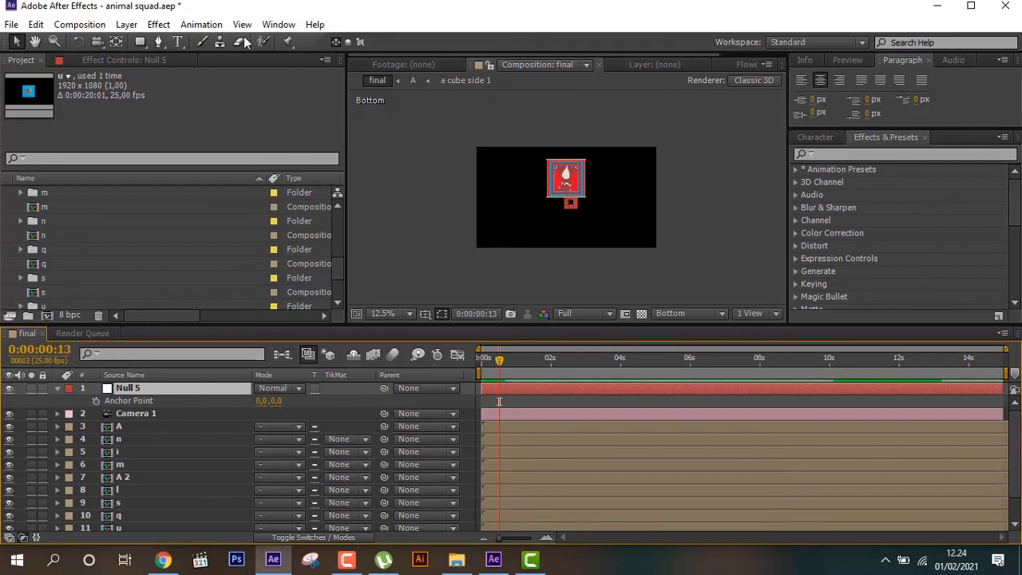
{"action": "left_click", "coordinate": [128, 25]}
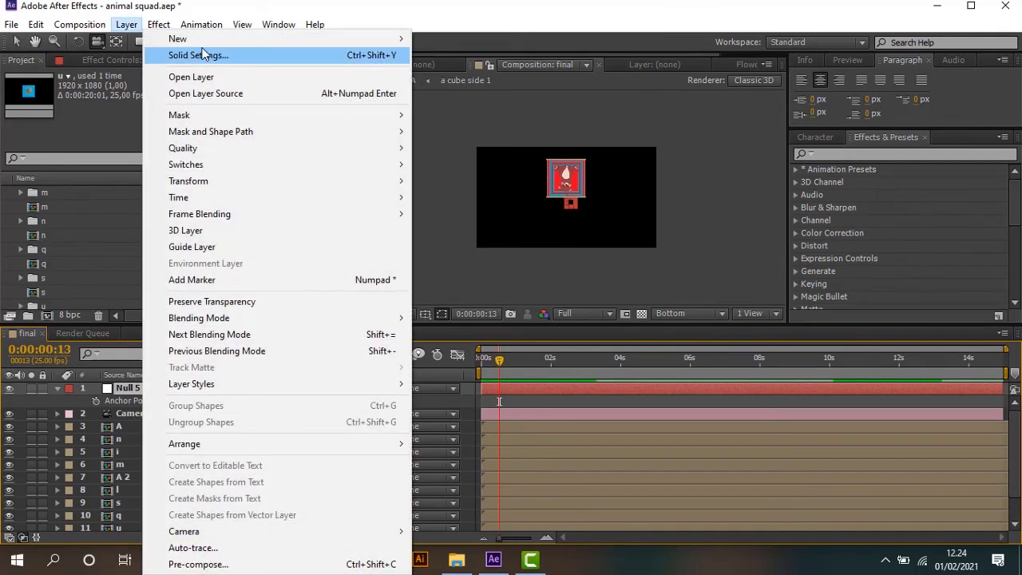
{"action": "left_click", "coordinate": [201, 54]}
{"action": "type", "text": "camera control"}
{"action": "key", "text": "Return"}
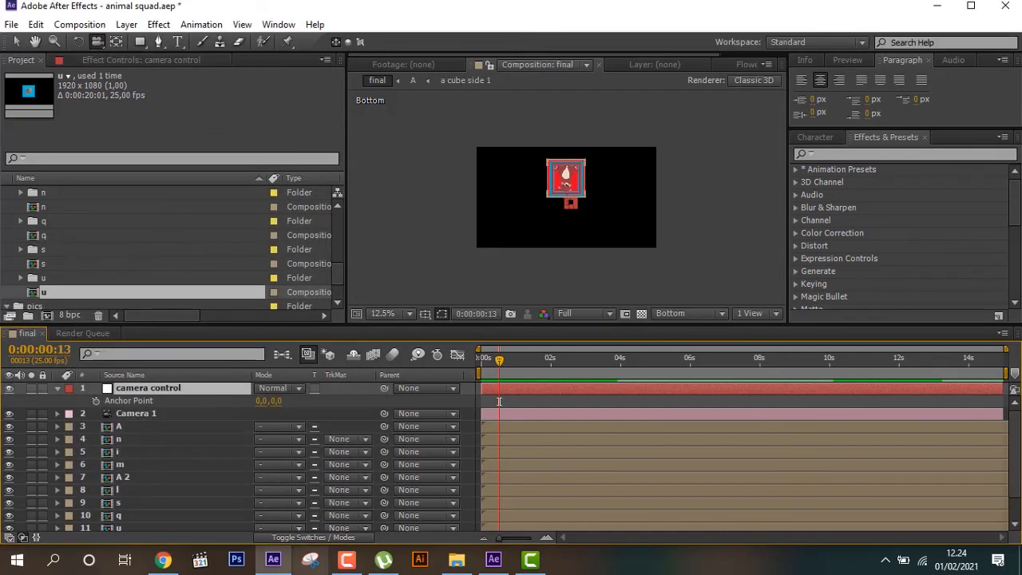
Parent Camera 1 to the camera control null.
{"action": "left_click", "coordinate": [322, 538]}
{"action": "left_click", "coordinate": [322, 539]}
{"action": "left_click", "coordinate": [323, 538]}
{"action": "left_click_drag", "start_coordinate": [362, 414], "coordinate": [205, 388]}
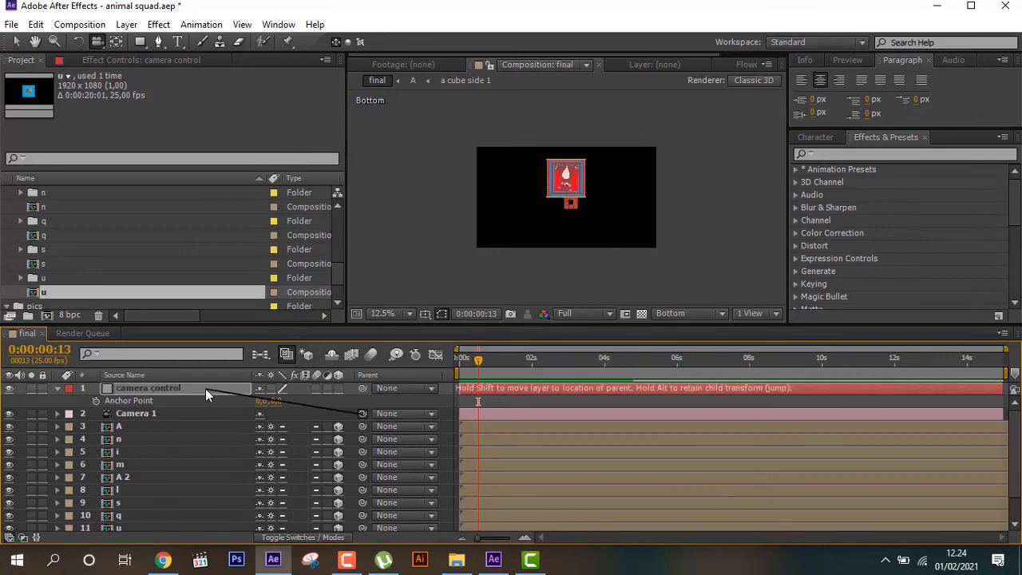
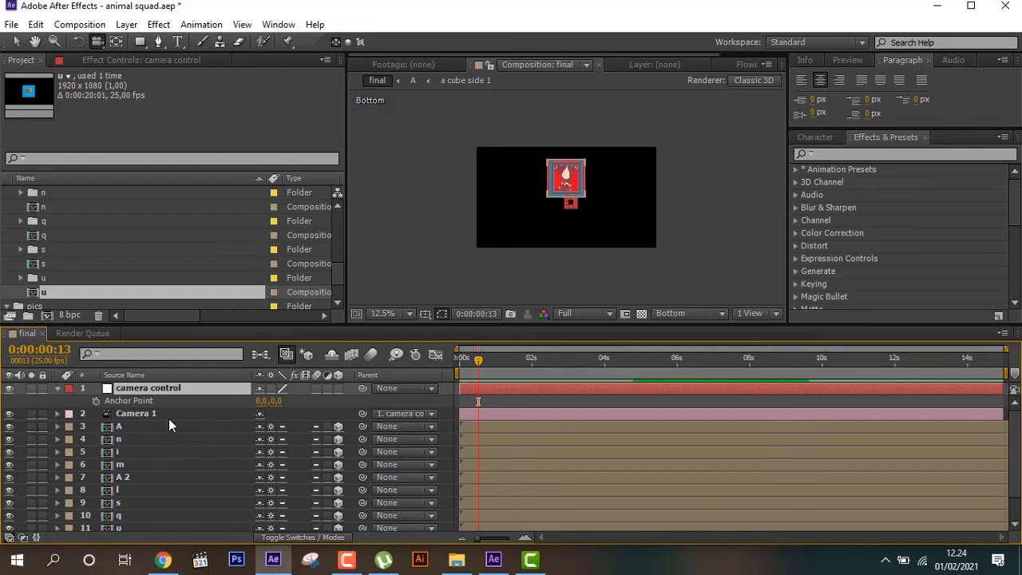
Turn camera control into a 3D layer and scrub its Anchor Point Z to 1001.
{"action": "left_click", "coordinate": [339, 389]}
{"action": "mouse_move", "coordinate": [297, 401]}
{"action": "left_mouse_down"}
{"action": "mouse_move", "coordinate": [287, 401]}
{"action": "mouse_move", "coordinate": [396, 395]}
{"action": "left_mouse_up"}
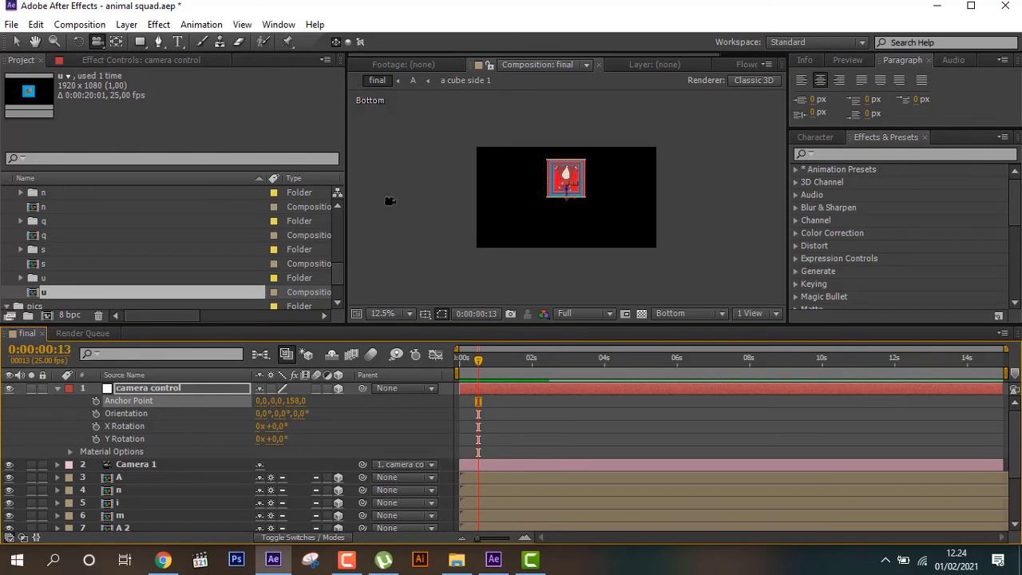
{"action": "scroll", "coordinate": [399, 185], "scroll_direction": "down", "scroll_amount": 2}
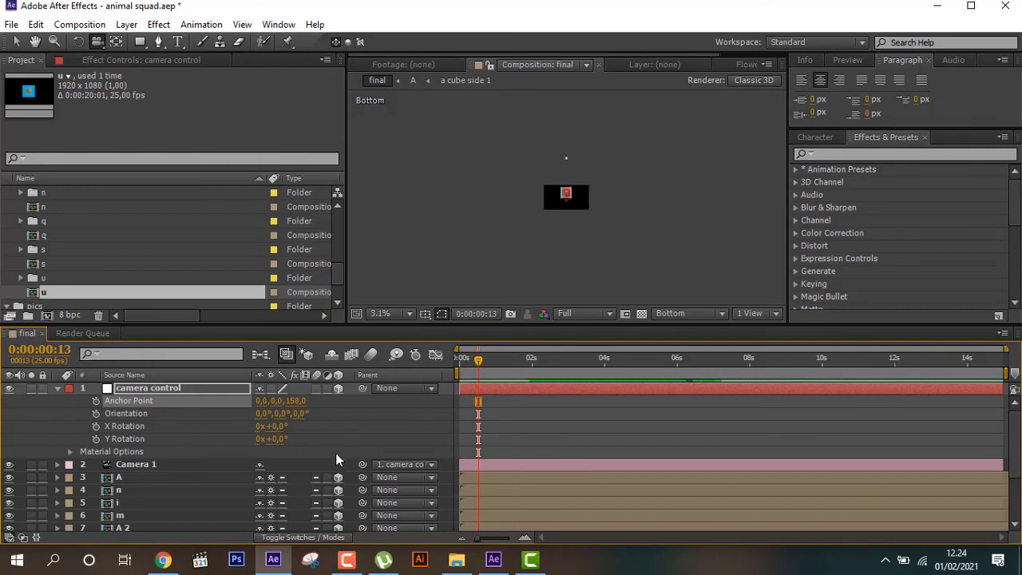
{"action": "scroll", "coordinate": [336, 454], "scroll_direction": "down", "scroll_amount": 2}
{"action": "scroll", "coordinate": [312, 426], "scroll_direction": "up", "scroll_amount": 2}
{"action": "left_click_drag", "start_coordinate": [294, 401], "coordinate": [675, 313]}
{"action": "scroll", "coordinate": [566, 196], "scroll_direction": "up", "scroll_amount": 4}
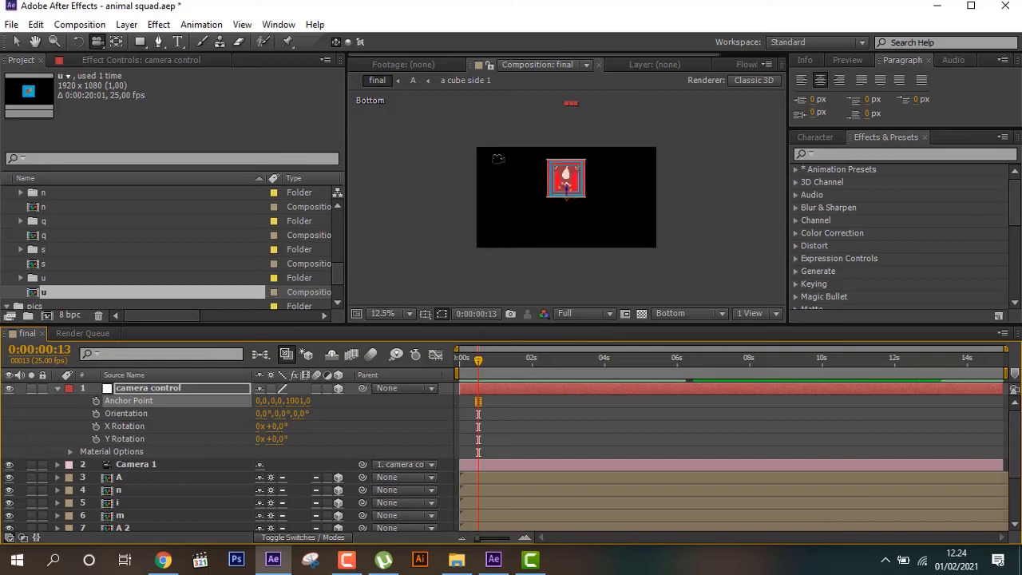
{"action": "scroll", "coordinate": [566, 195], "scroll_direction": "up", "scroll_amount": 4}
{"action": "left_click", "coordinate": [16, 42]}
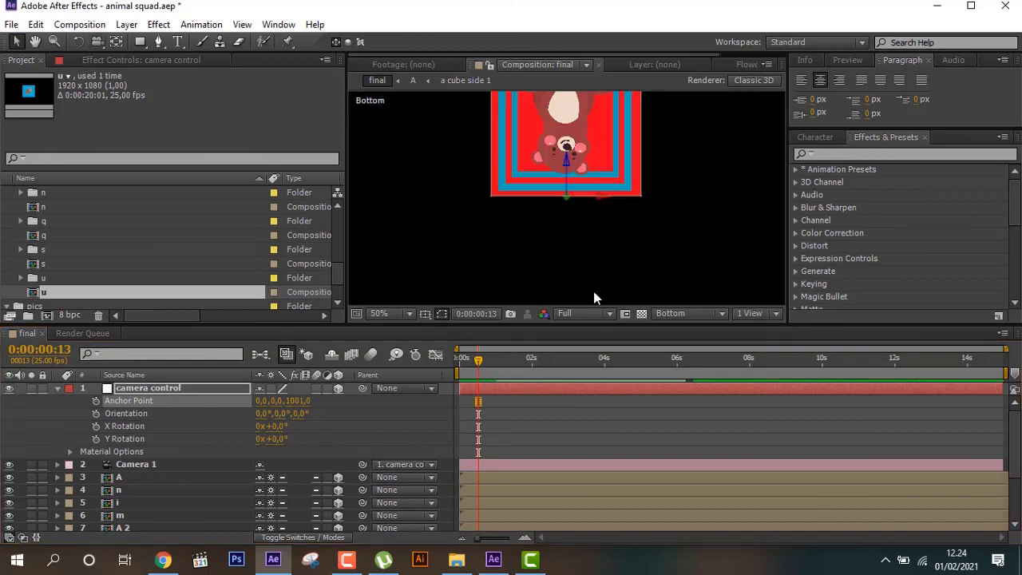
Switch the viewer from Bottom to Active Camera and set camera control's Anchor Point Z to 2030.
{"action": "left_click", "coordinate": [689, 317]}
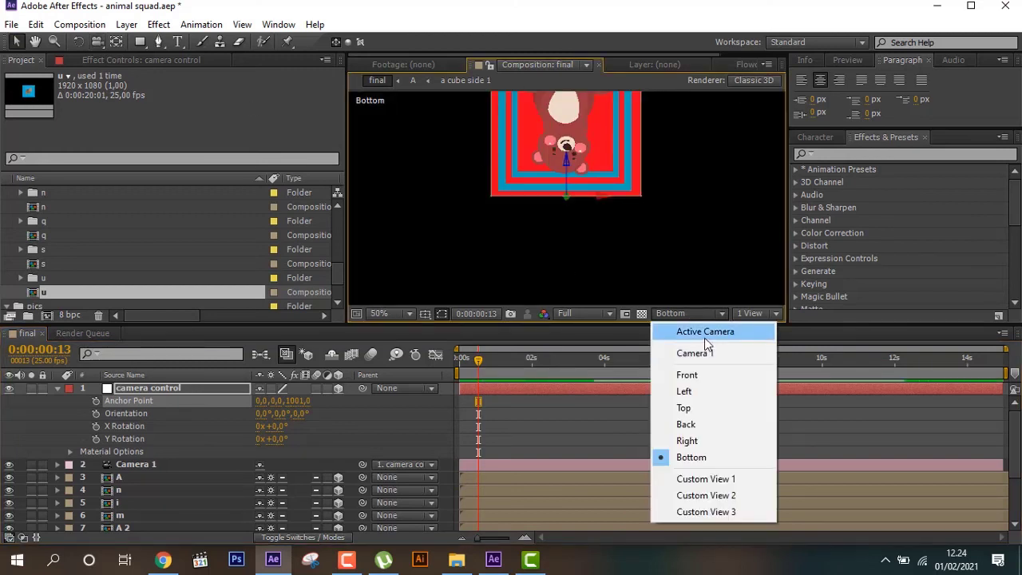
{"action": "left_click", "coordinate": [703, 332]}
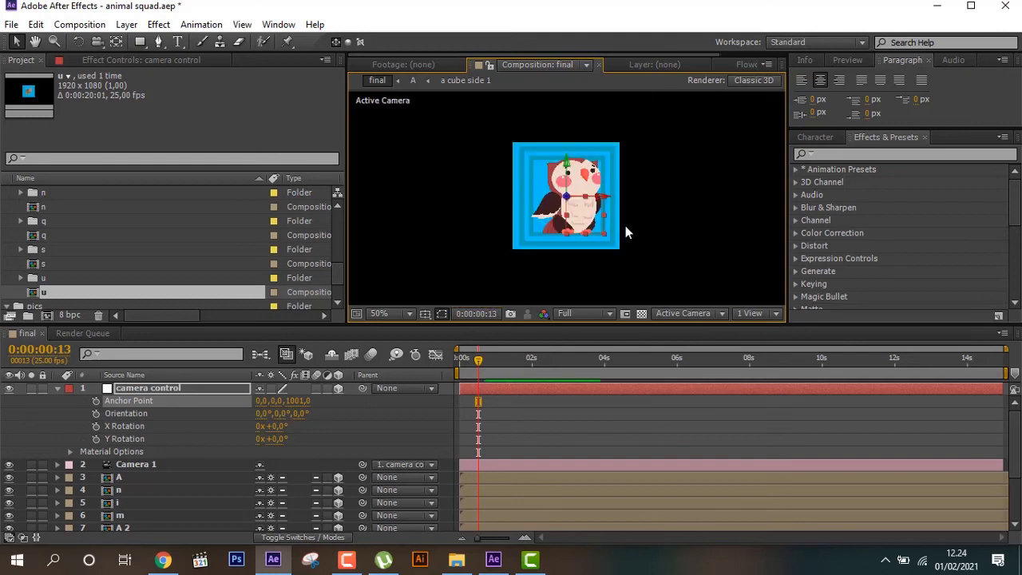
{"action": "scroll", "coordinate": [624, 221], "scroll_direction": "down", "scroll_amount": 3}
{"action": "left_click_drag", "start_coordinate": [300, 408], "coordinate": [413, 385]}
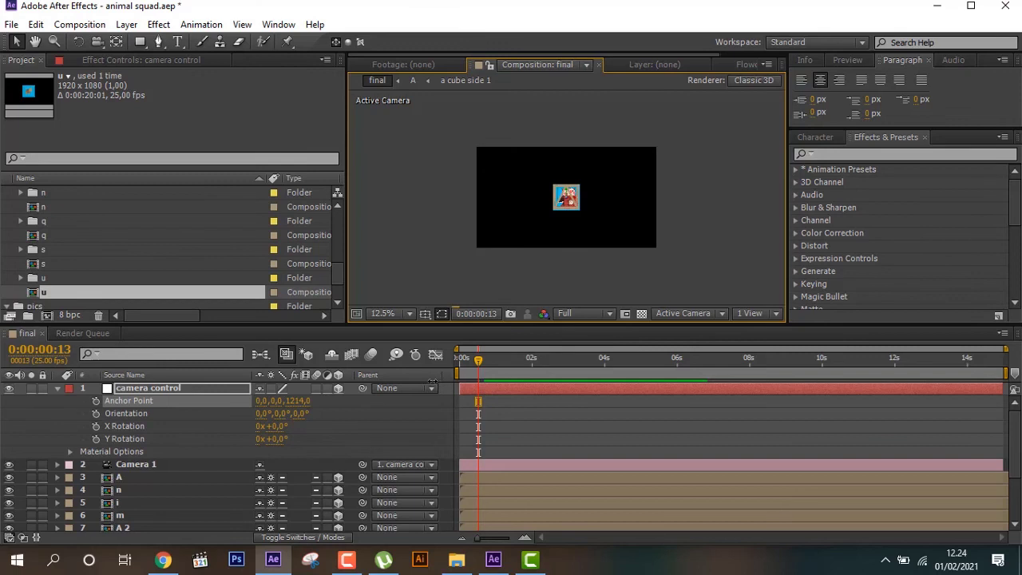
{"action": "mouse_move", "coordinate": [261, 414]}
{"action": "left_mouse_down"}
{"action": "mouse_move", "coordinate": [90, 445]}
{"action": "mouse_move", "coordinate": [609, 395]}
{"action": "left_mouse_up"}
{"action": "left_click_drag", "start_coordinate": [886, 384], "coordinate": [607, 397]}
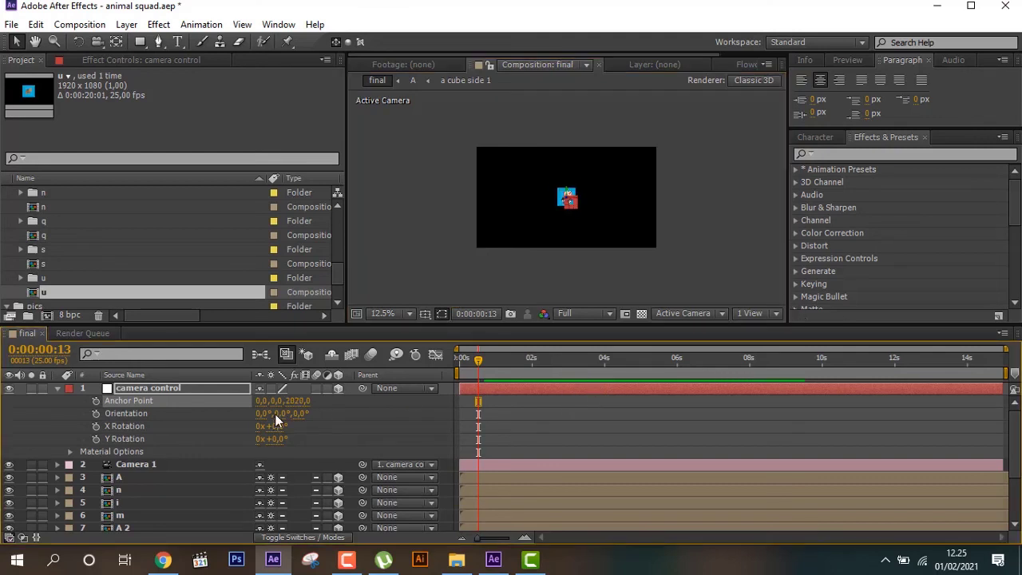
{"action": "left_click_drag", "start_coordinate": [299, 402], "coordinate": [377, 411]}
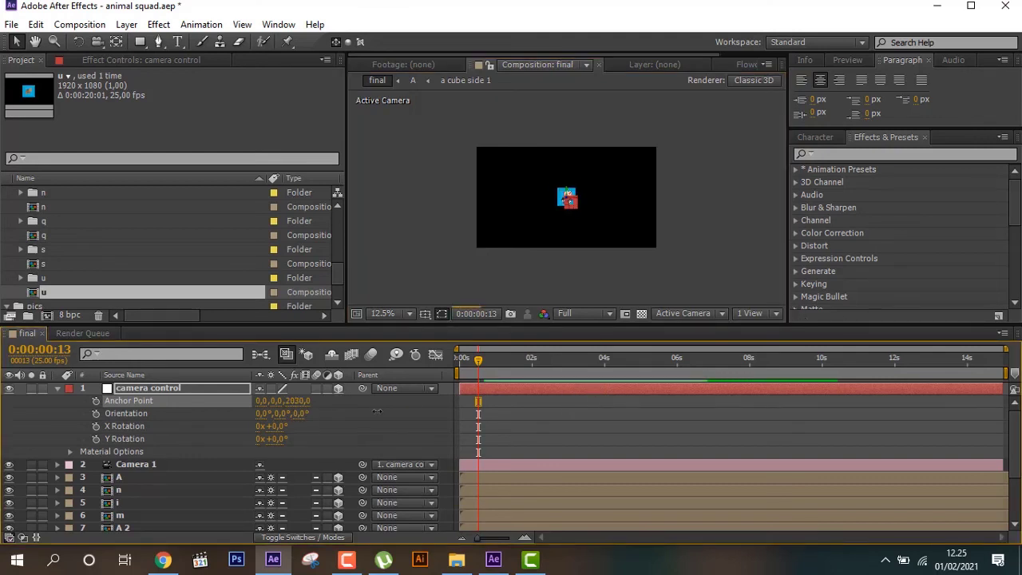
Solo the A cube and keyframe its X Rotation at 180° on the first frame.
{"action": "left_click", "coordinate": [118, 479]}
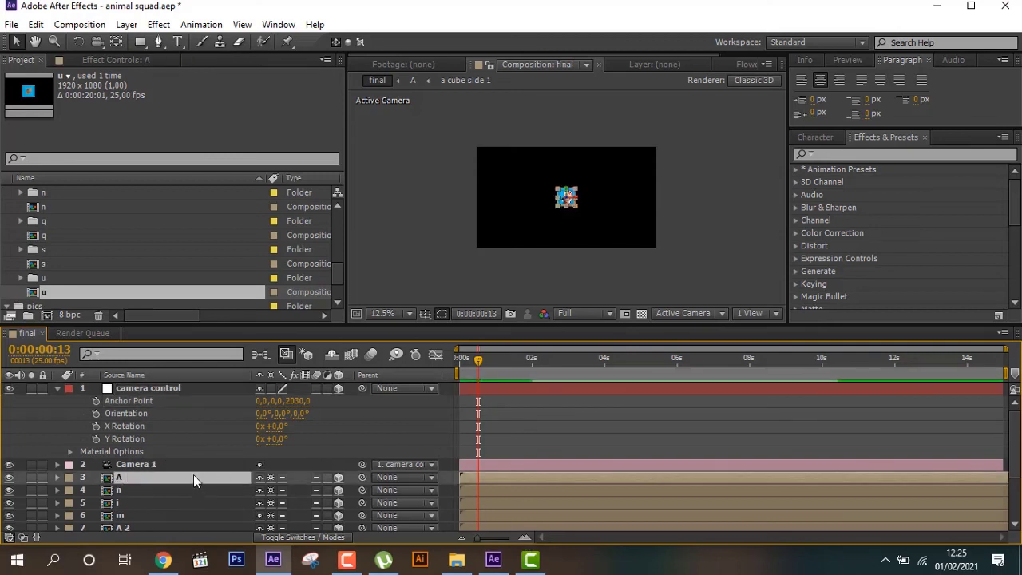
{"action": "left_click", "coordinate": [31, 478]}
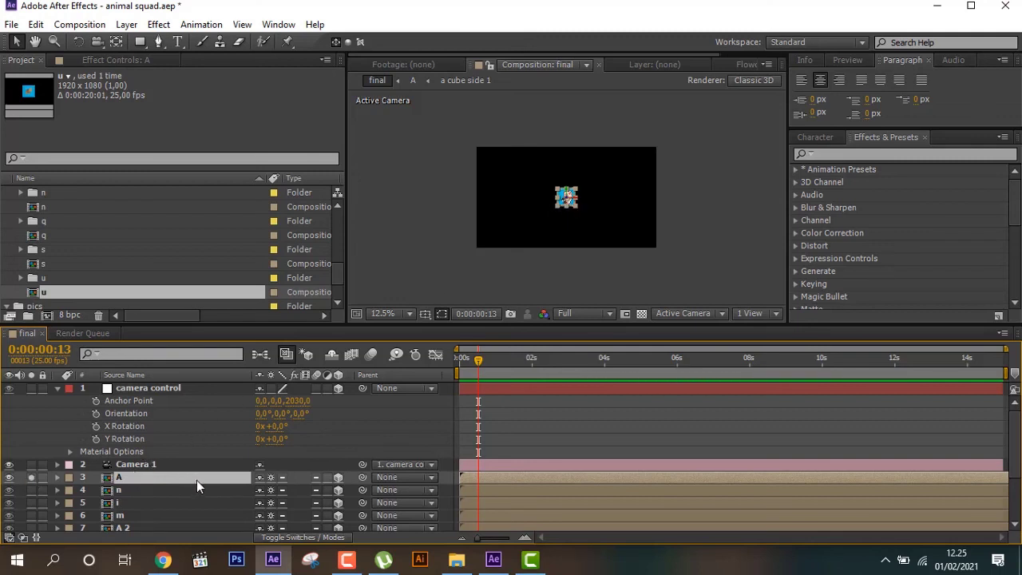
{"action": "key", "text": "r"}
{"action": "scroll", "coordinate": [220, 473], "scroll_direction": "down", "scroll_amount": 1}
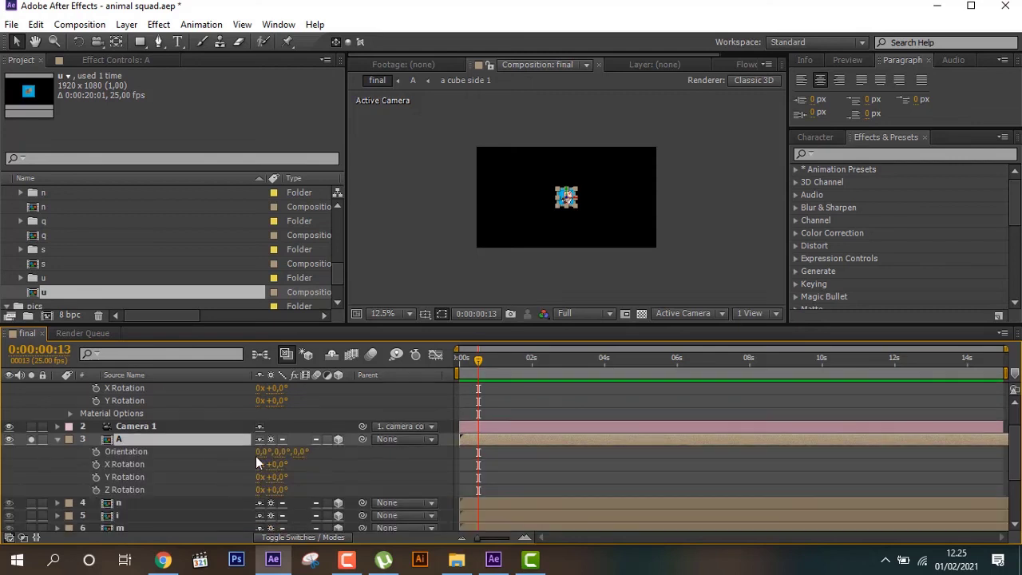
{"action": "scroll", "coordinate": [555, 211], "scroll_direction": "up", "scroll_amount": 1}
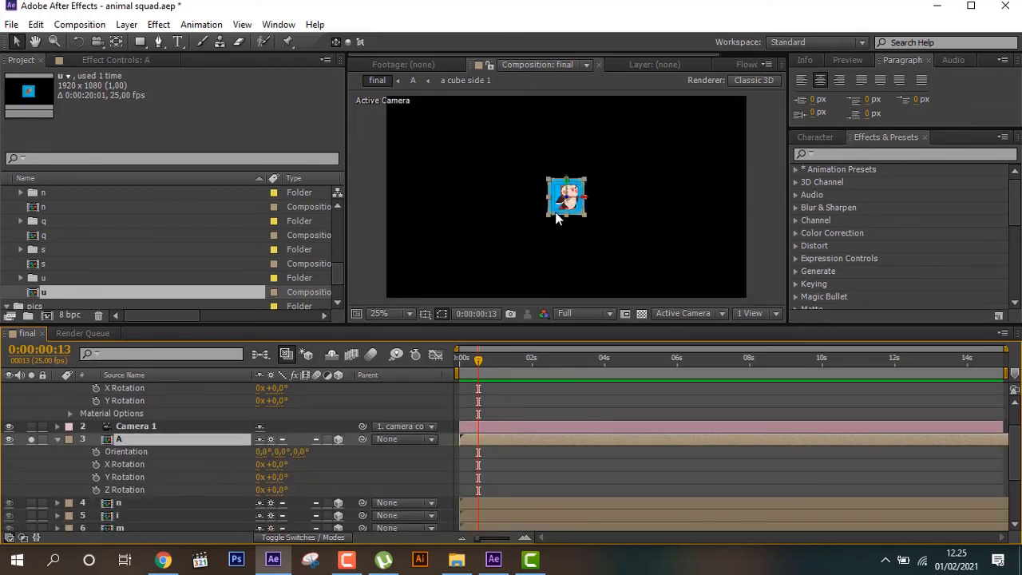
{"action": "left_click", "coordinate": [441, 224]}
{"action": "left_click_drag", "start_coordinate": [477, 380], "coordinate": [450, 375]}
{"action": "left_click", "coordinate": [270, 473]}
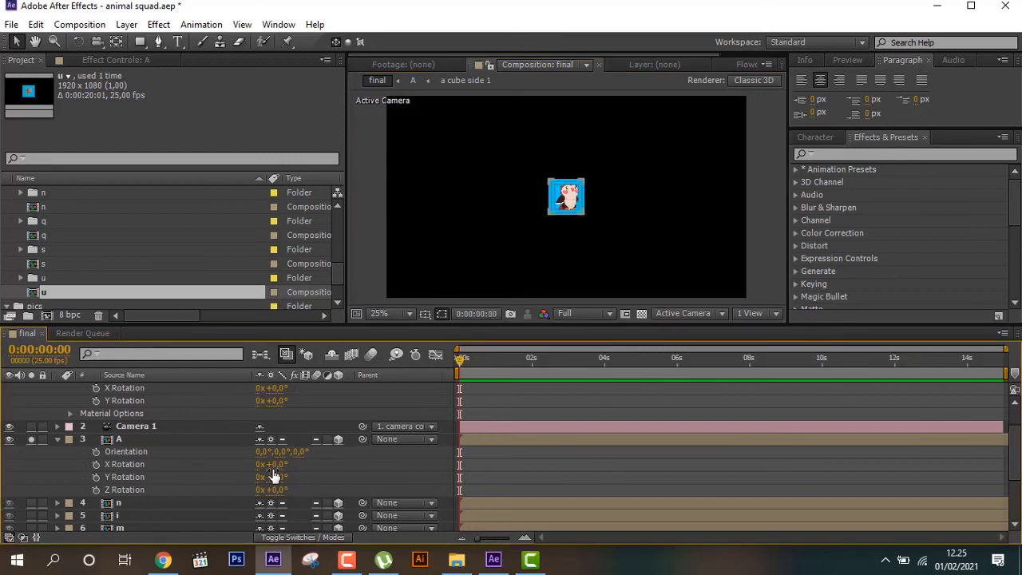
{"action": "left_click_drag", "start_coordinate": [271, 464], "coordinate": [387, 442]}
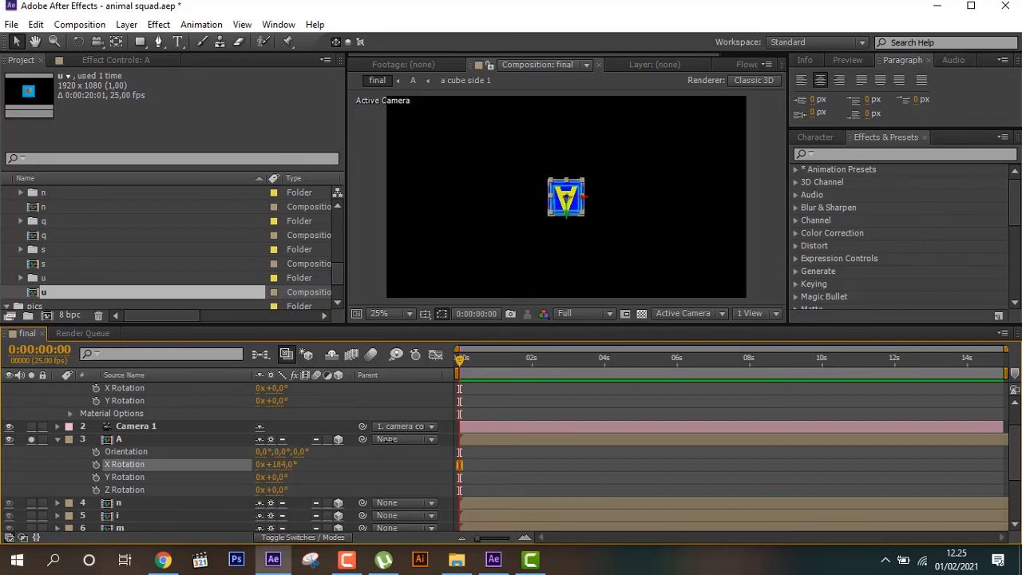
{"action": "left_click", "coordinate": [275, 464]}
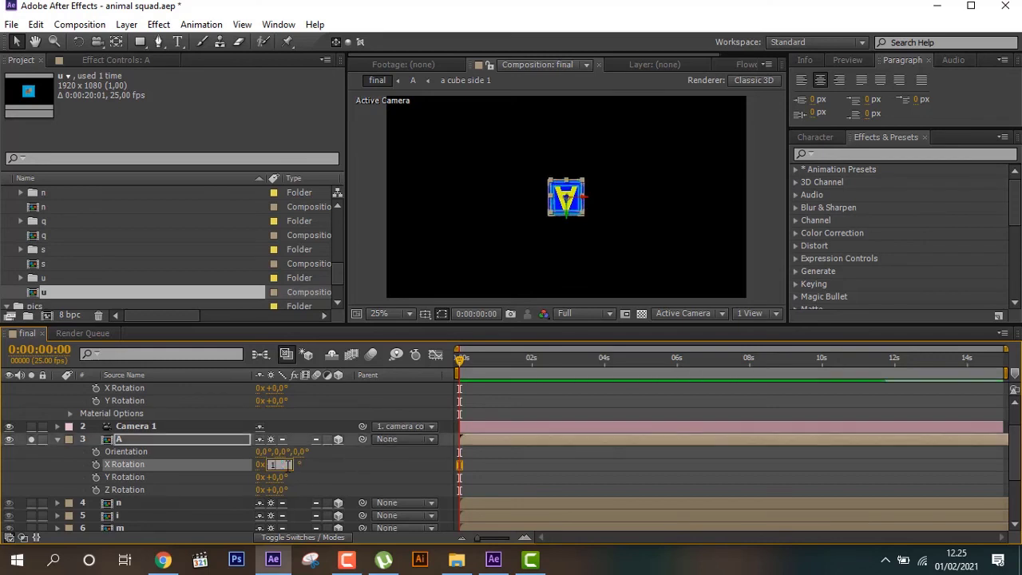
{"action": "type", "text": "180"}
{"action": "key", "text": "Return"}
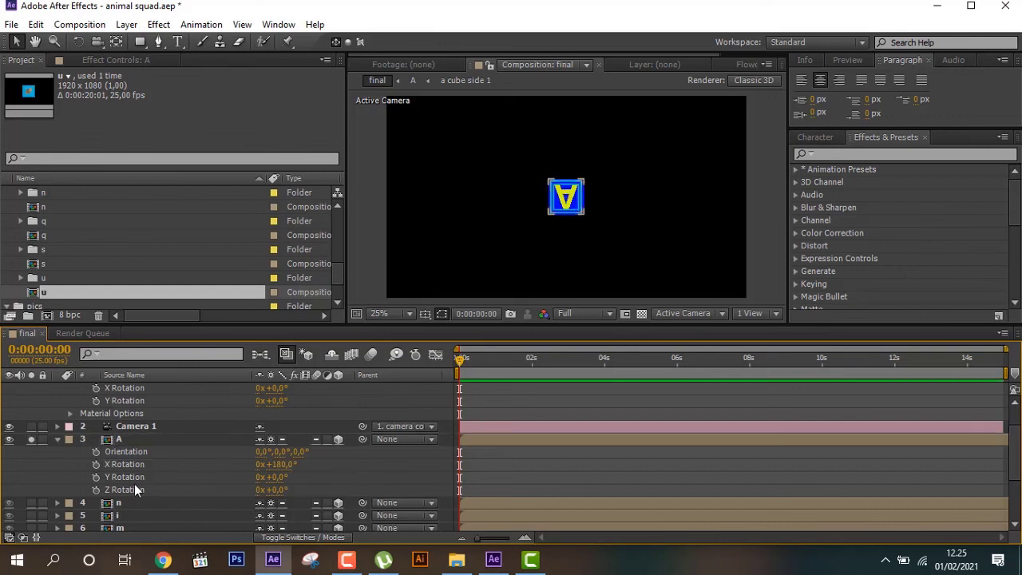
{"action": "left_click", "coordinate": [96, 464]}
Keyframe the A cube's Z Rotation at 180° with Y Rotation kept at 0°, then save.
{"action": "left_click_drag", "start_coordinate": [274, 489], "coordinate": [379, 462]}
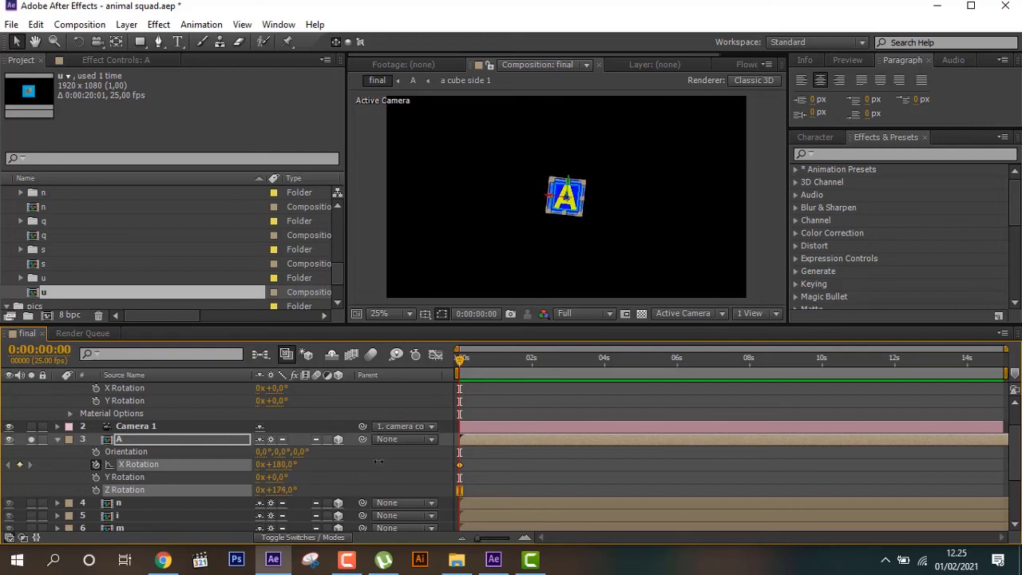
{"action": "left_click", "coordinate": [277, 490]}
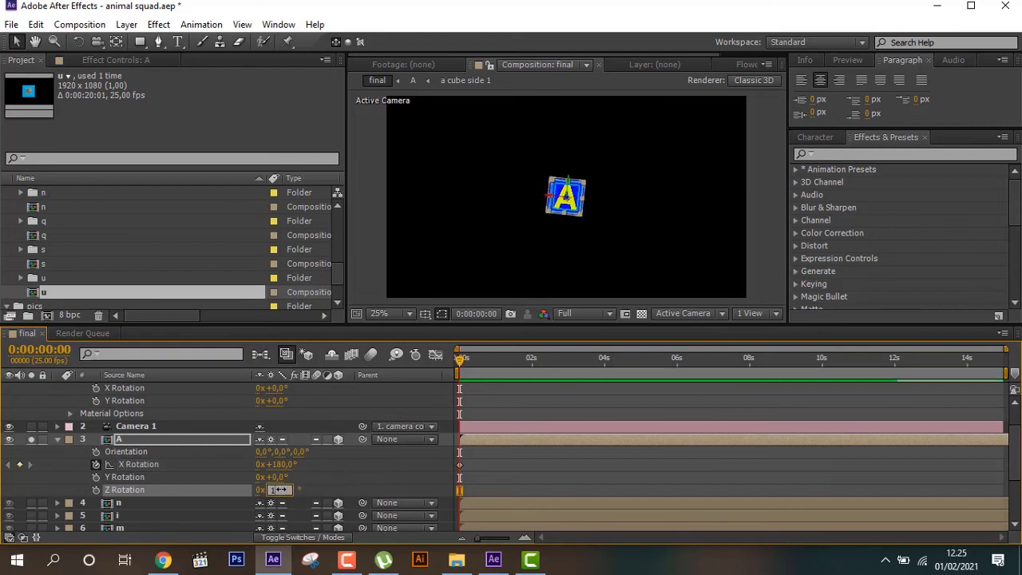
{"action": "type", "text": "80"}
{"action": "key", "text": "Return"}
{"action": "left_click", "coordinate": [341, 470]}
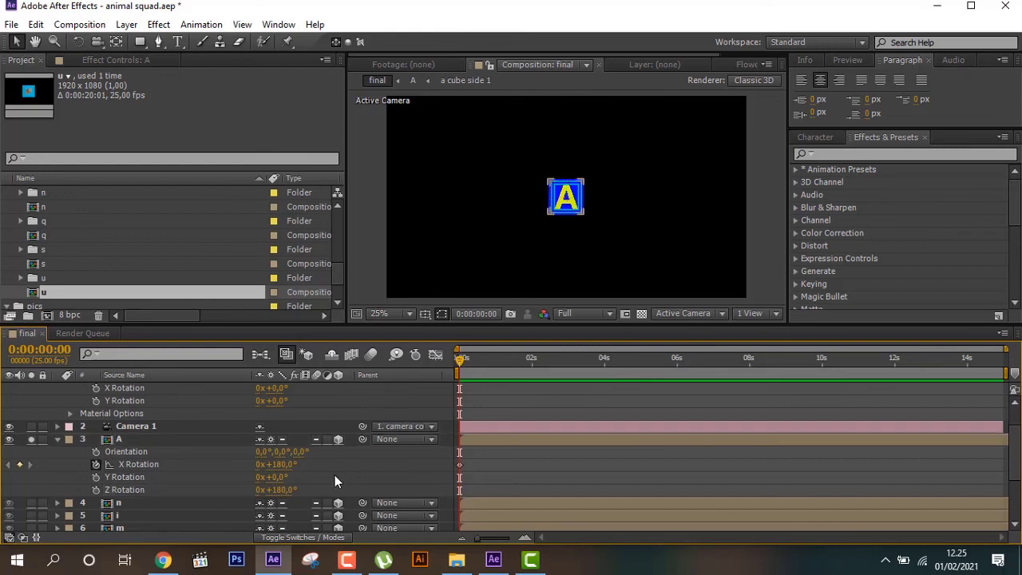
{"action": "left_click_drag", "start_coordinate": [273, 477], "coordinate": [282, 476]}
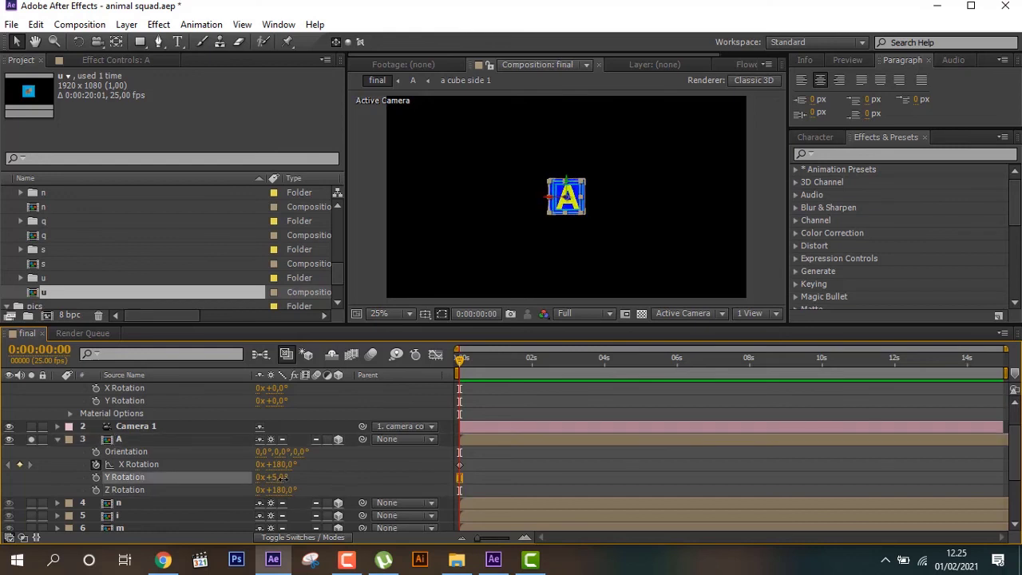
{"action": "key", "text": "Return"}
{"action": "left_click", "coordinate": [281, 479]}
{"action": "key", "text": "Return"}
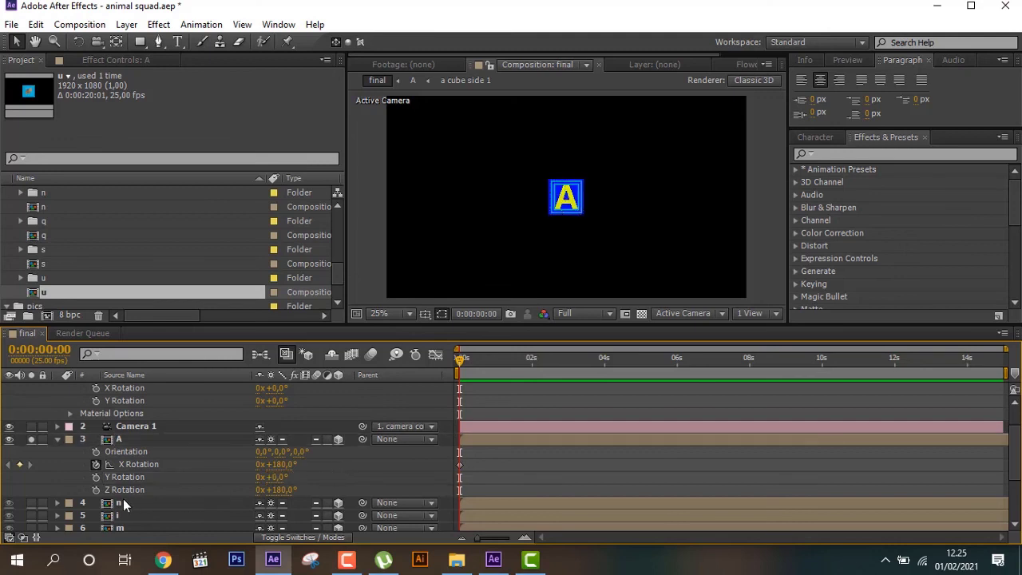
{"action": "left_click", "coordinate": [96, 489]}
{"action": "key", "text": "period"}
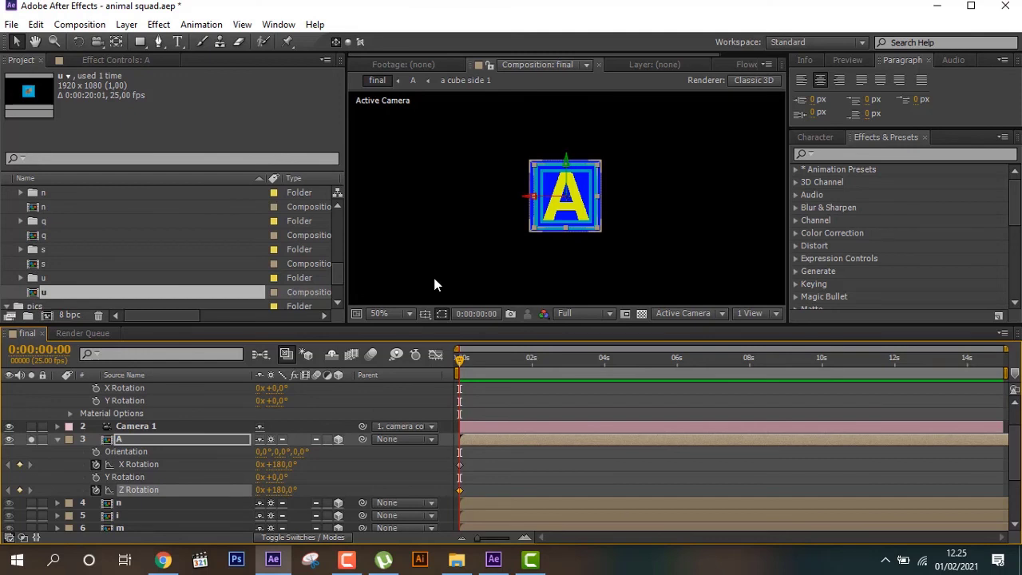
{"action": "key", "text": "ctrl+s"}
Solo the n cube and keyframe its X Rotation at exactly 180° at 0s.
{"action": "left_click", "coordinate": [31, 439]}
{"action": "left_click", "coordinate": [31, 515]}
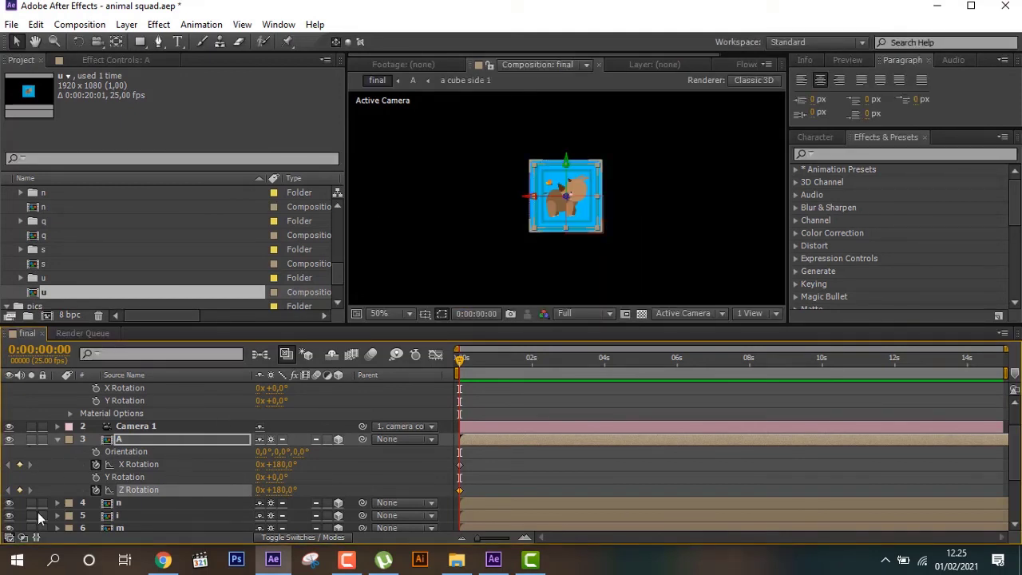
{"action": "left_click", "coordinate": [31, 502], "text": "alt"}
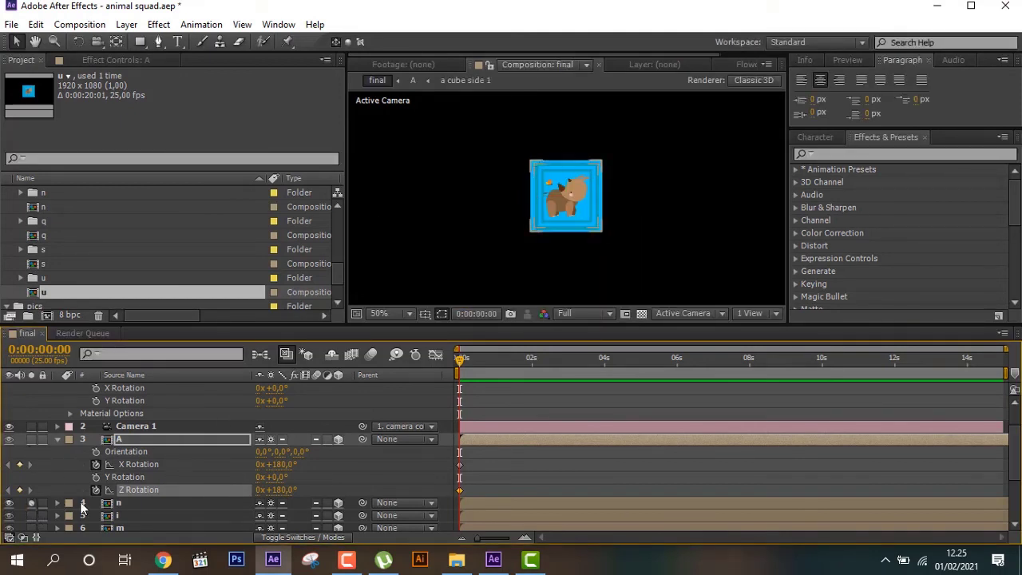
{"action": "left_click", "coordinate": [126, 504]}
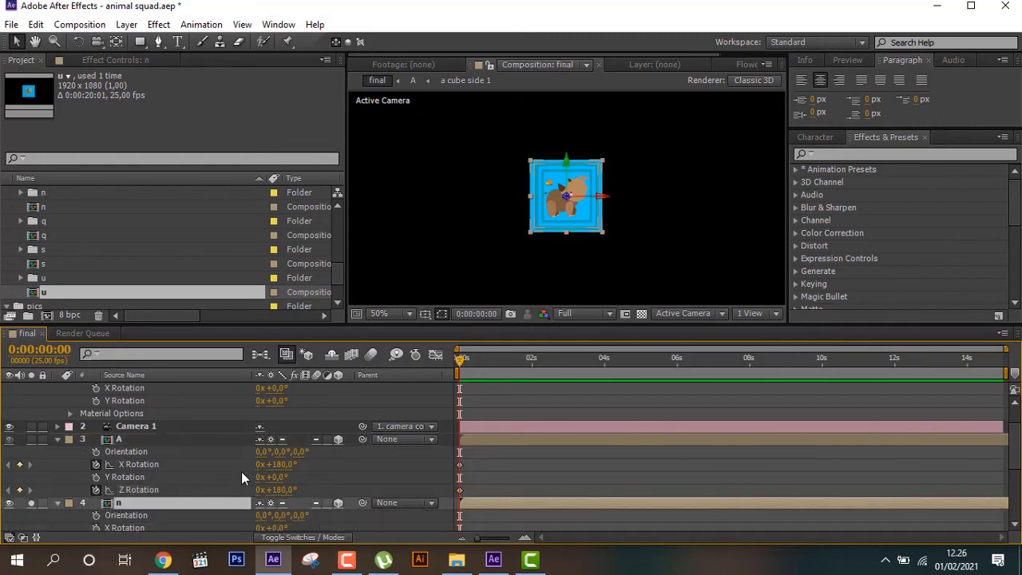
{"action": "key", "text": "r"}
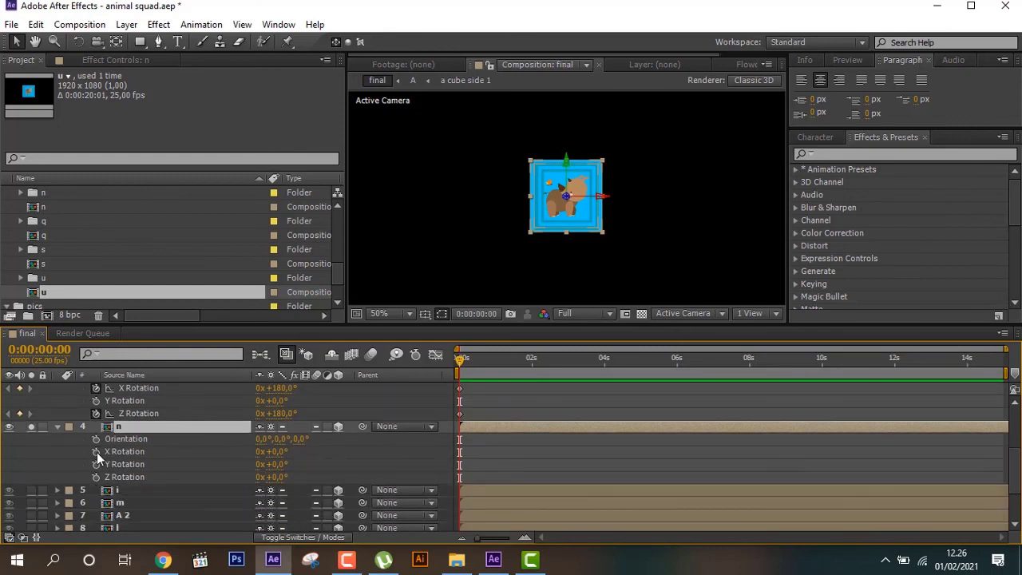
{"action": "mouse_move", "coordinate": [272, 451]}
{"action": "left_mouse_down"}
{"action": "mouse_move", "coordinate": [413, 440]}
{"action": "mouse_move", "coordinate": [400, 442]}
{"action": "left_mouse_up"}
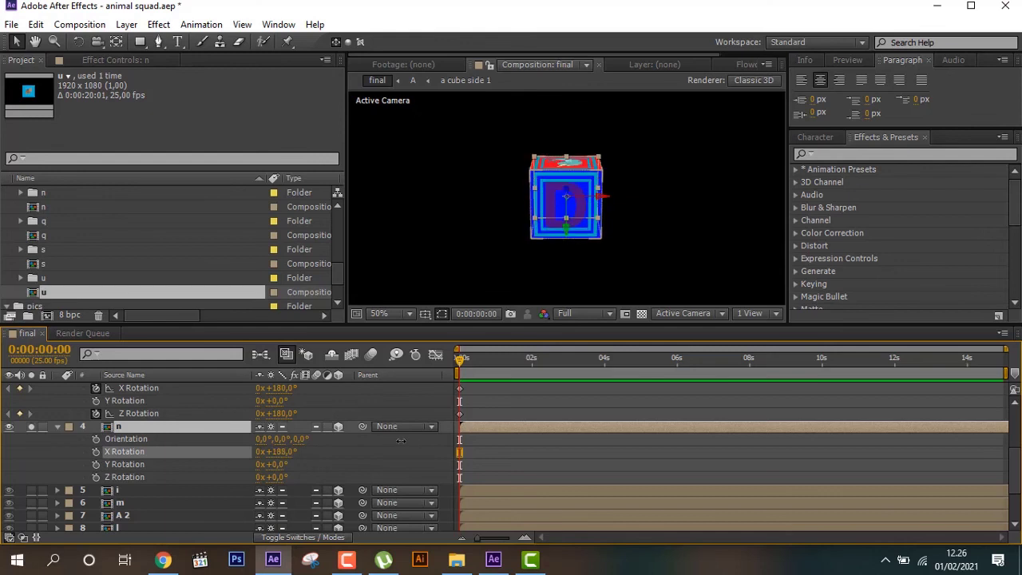
{"action": "left_click", "coordinate": [280, 452]}
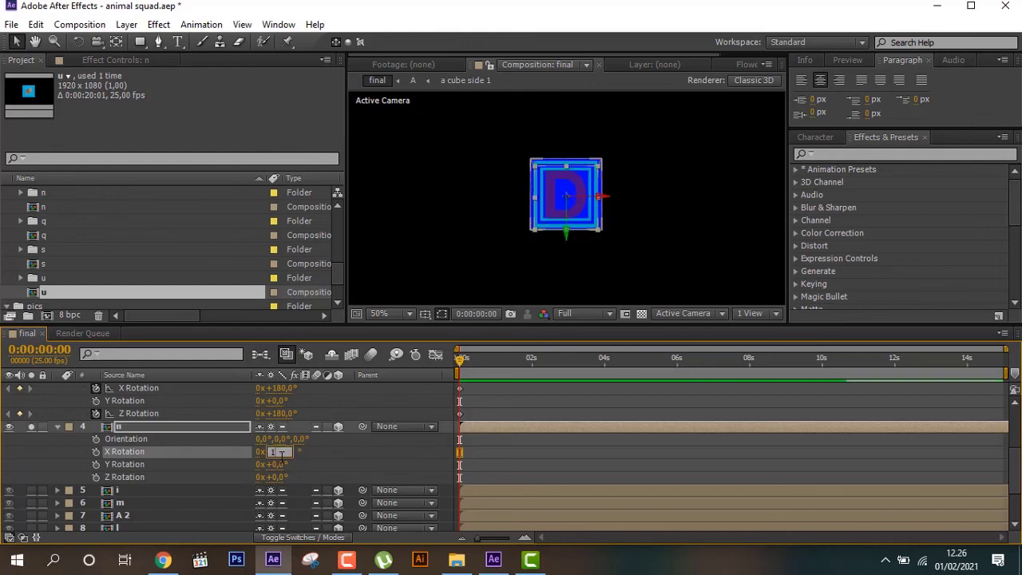
{"action": "left_click", "coordinate": [339, 458]}
{"action": "left_click", "coordinate": [97, 453]}
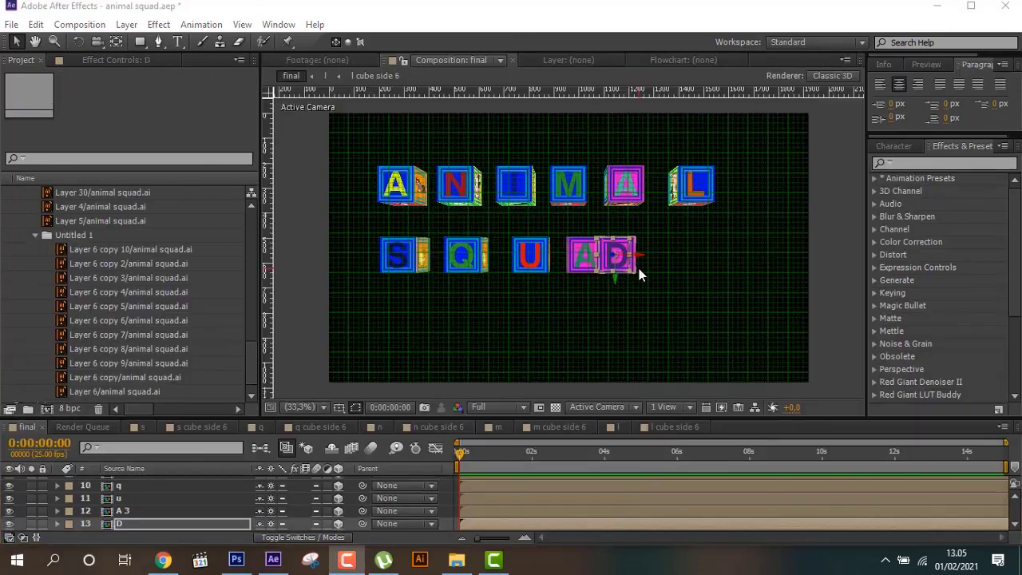
Nudge the D cube slightly right and confirm the D layer's new name.
{"action": "left_click_drag", "start_coordinate": [651, 260], "coordinate": [692, 256]}
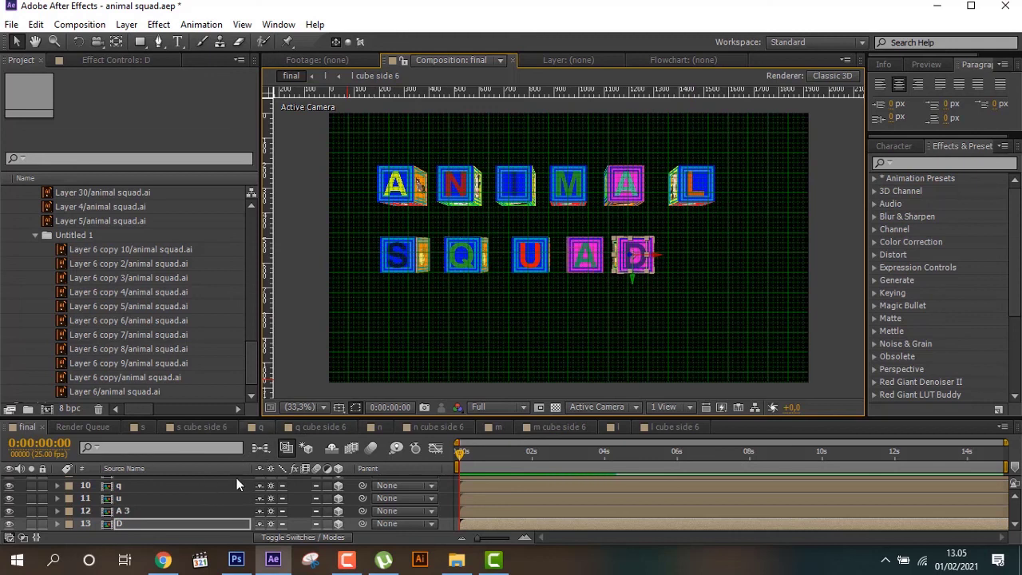
{"action": "key", "text": "Return"}
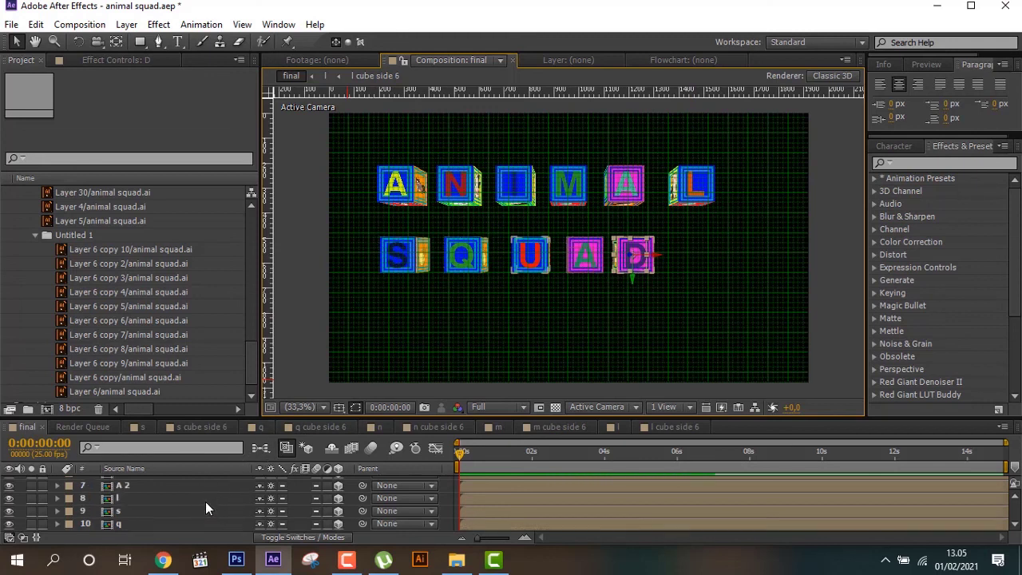
{"action": "scroll", "coordinate": [205, 503], "scroll_direction": "up", "scroll_amount": 3}
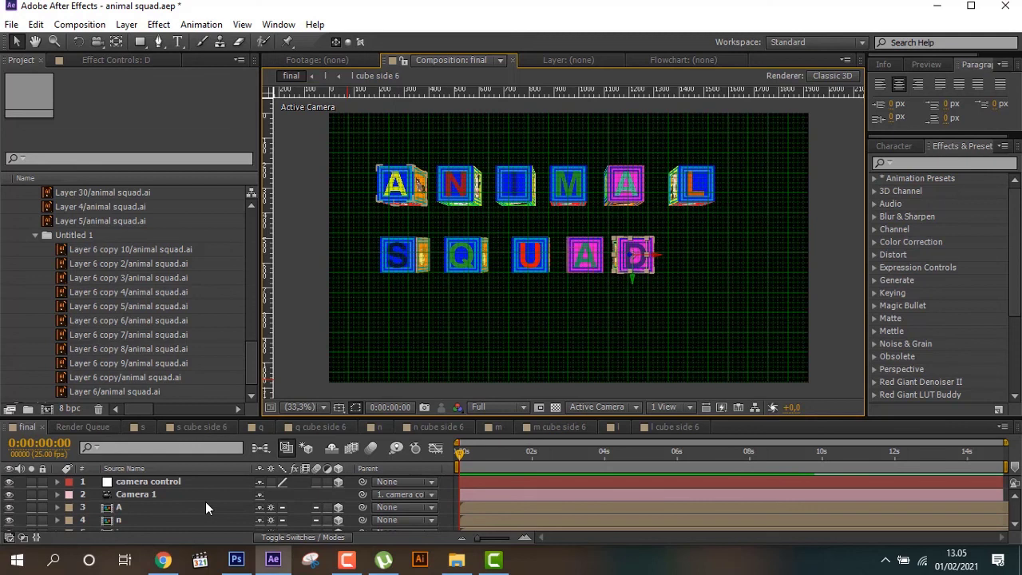
{"action": "left_click", "coordinate": [156, 510]}
{"action": "scroll", "coordinate": [156, 510], "scroll_direction": "down", "scroll_amount": 3}
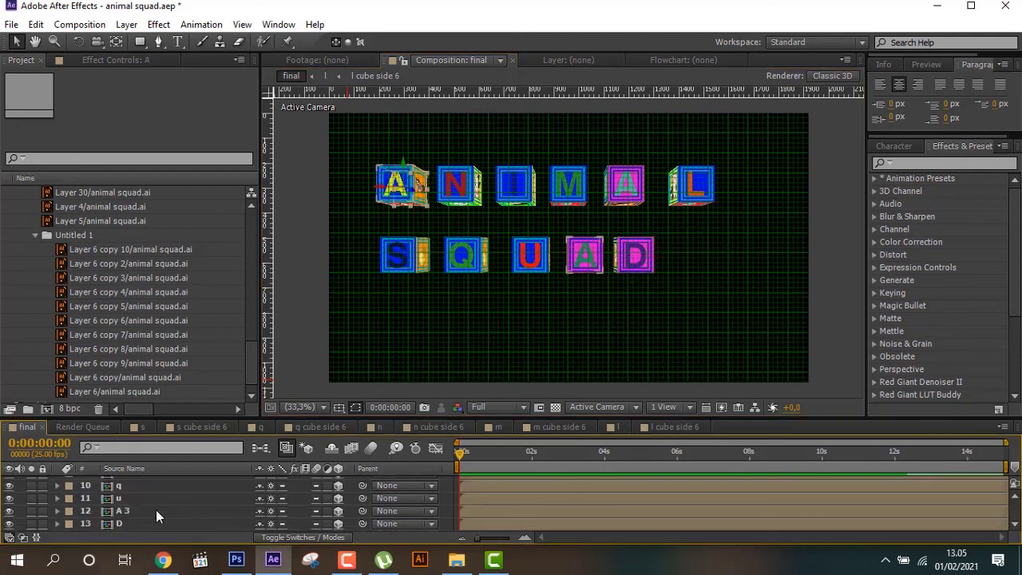
Select all layers and move the whole cube arrangement slightly right and down.
{"action": "key", "text": "ctrl+a"}
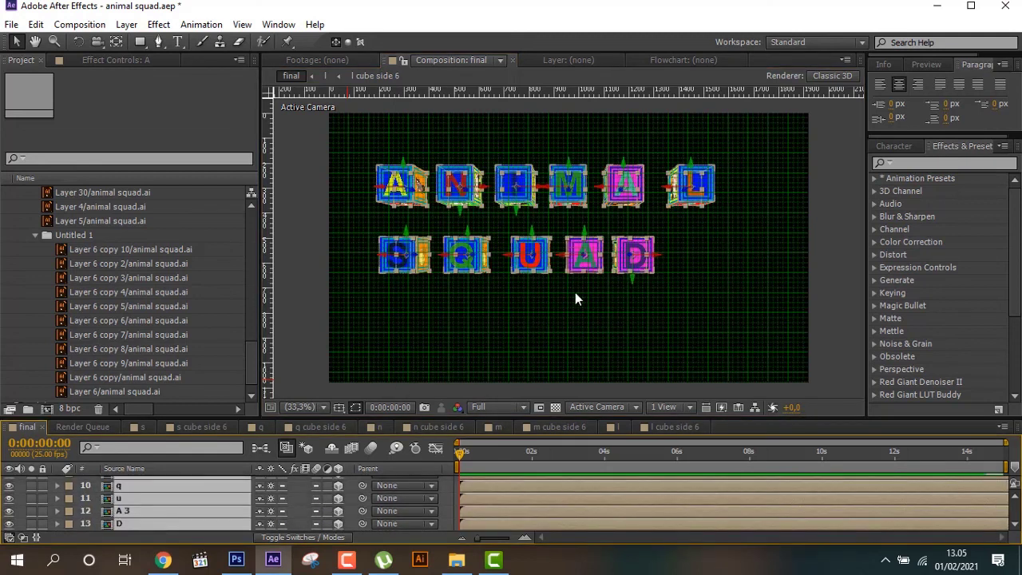
{"action": "left_click_drag", "start_coordinate": [587, 257], "coordinate": [630, 253]}
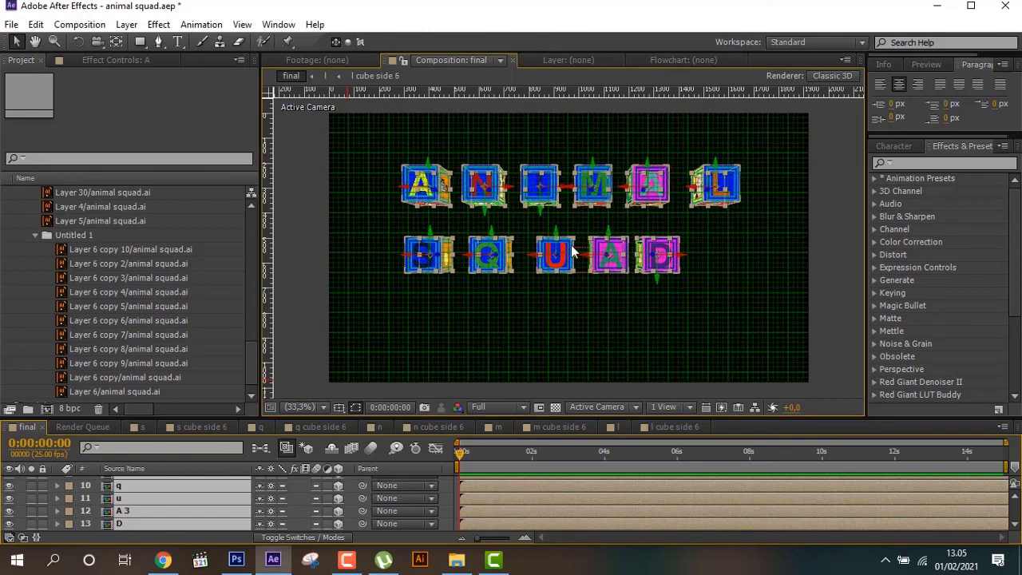
{"action": "left_click", "coordinate": [568, 228]}
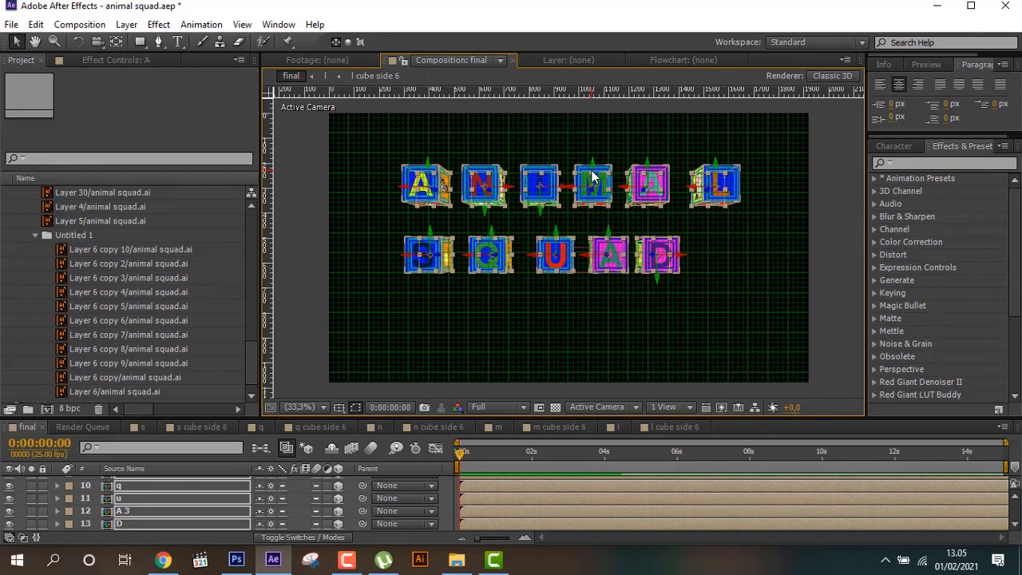
{"action": "left_click_drag", "start_coordinate": [591, 177], "coordinate": [595, 186]}
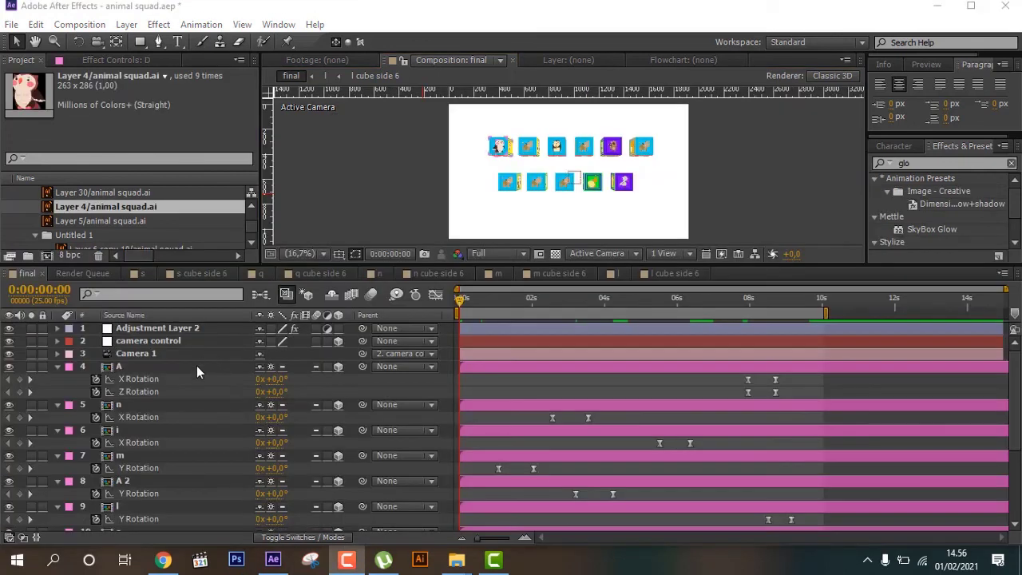
In a maximized Timeline, collapse letter layers A through D, then restore the panel and deselect.
{"action": "left_click", "coordinate": [196, 366]}
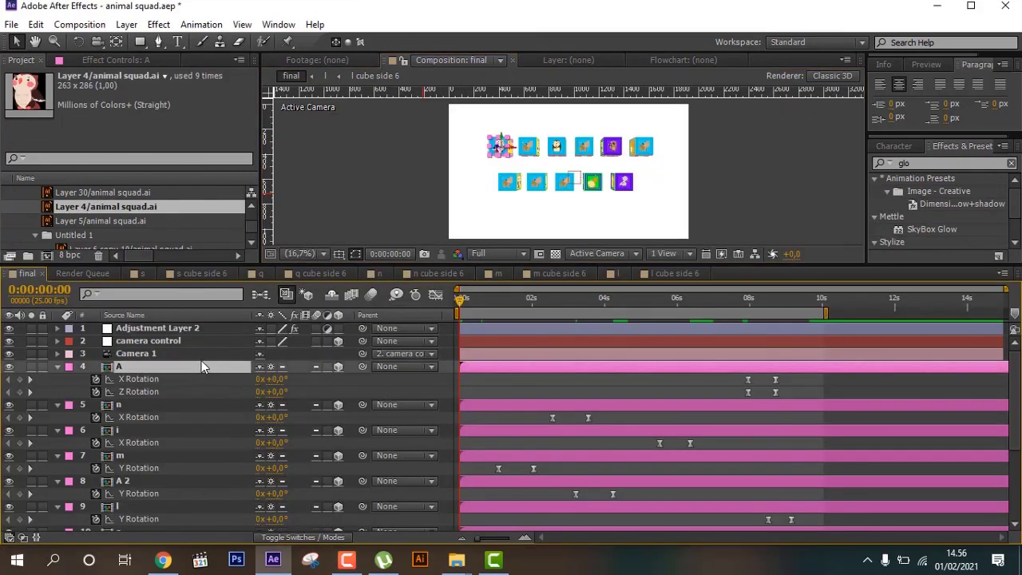
{"action": "key", "text": "grave"}
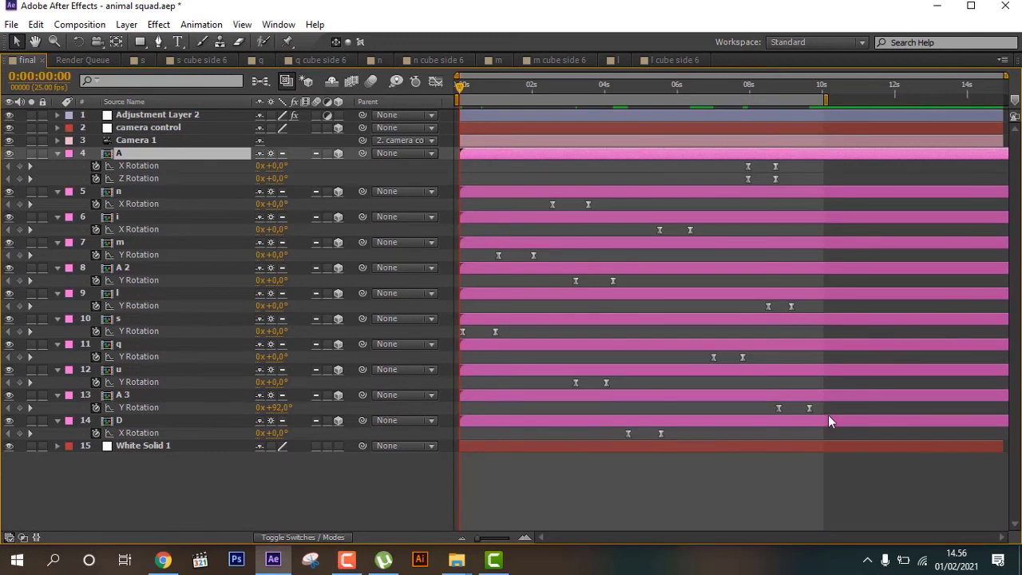
{"action": "left_click", "coordinate": [727, 399]}
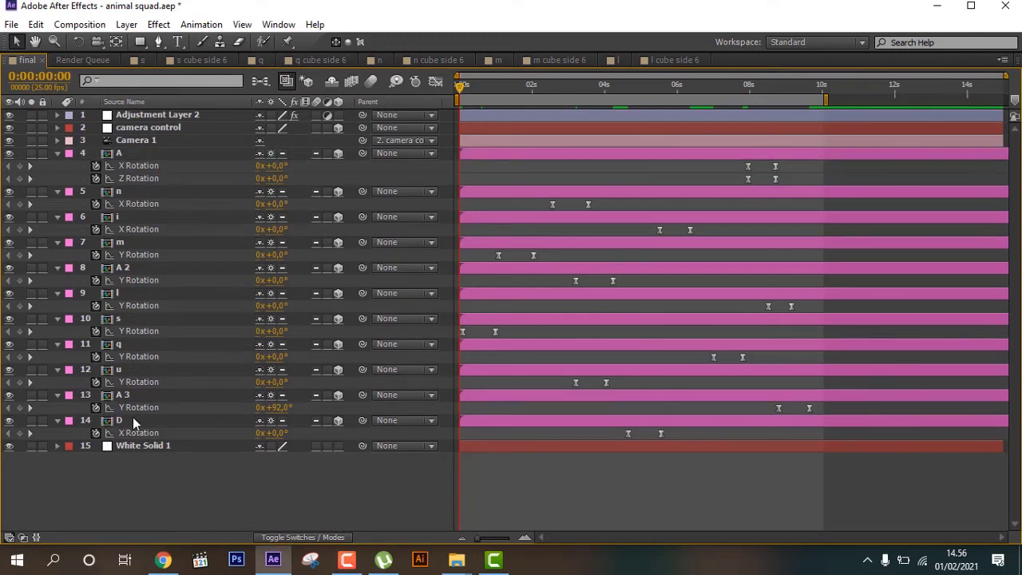
{"action": "left_click", "coordinate": [133, 417]}
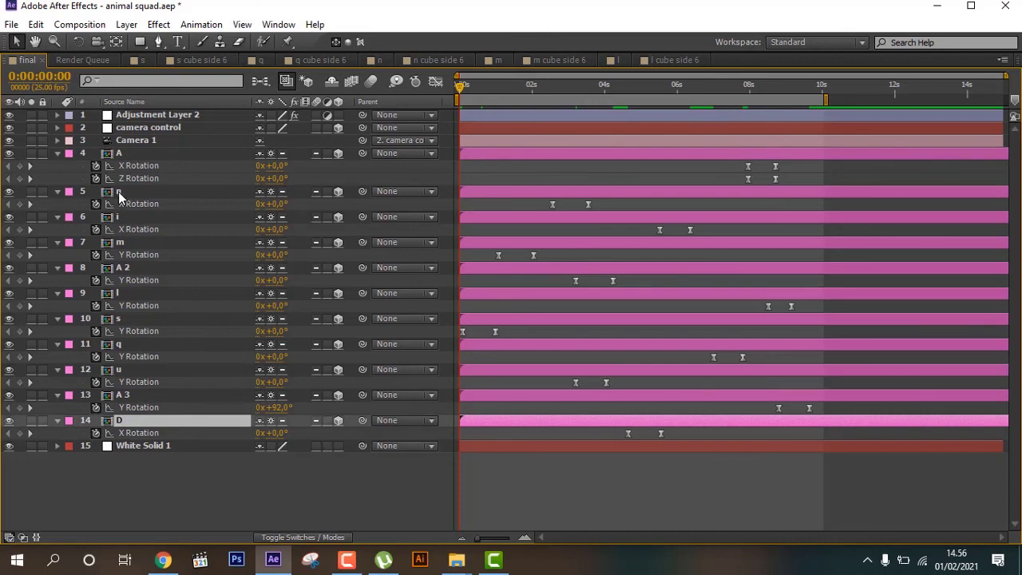
{"action": "left_click", "coordinate": [149, 156], "text": "shift"}
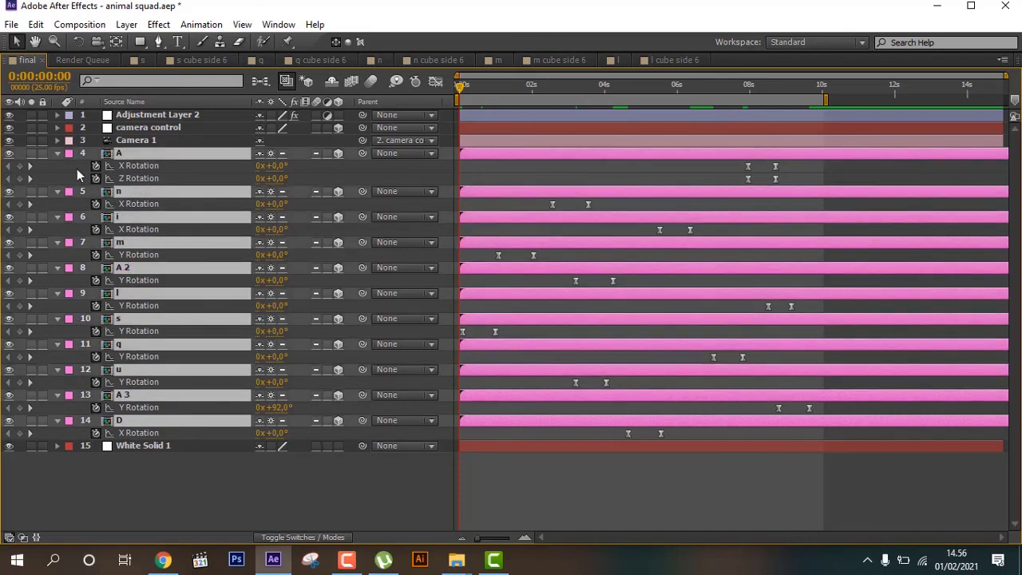
{"action": "left_click", "coordinate": [58, 155]}
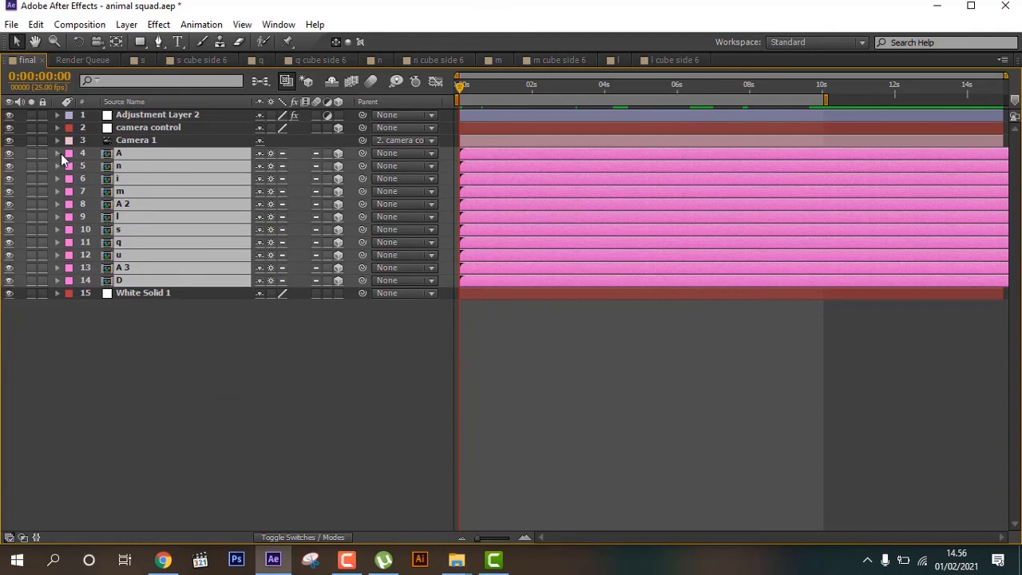
{"action": "key", "text": "grave"}
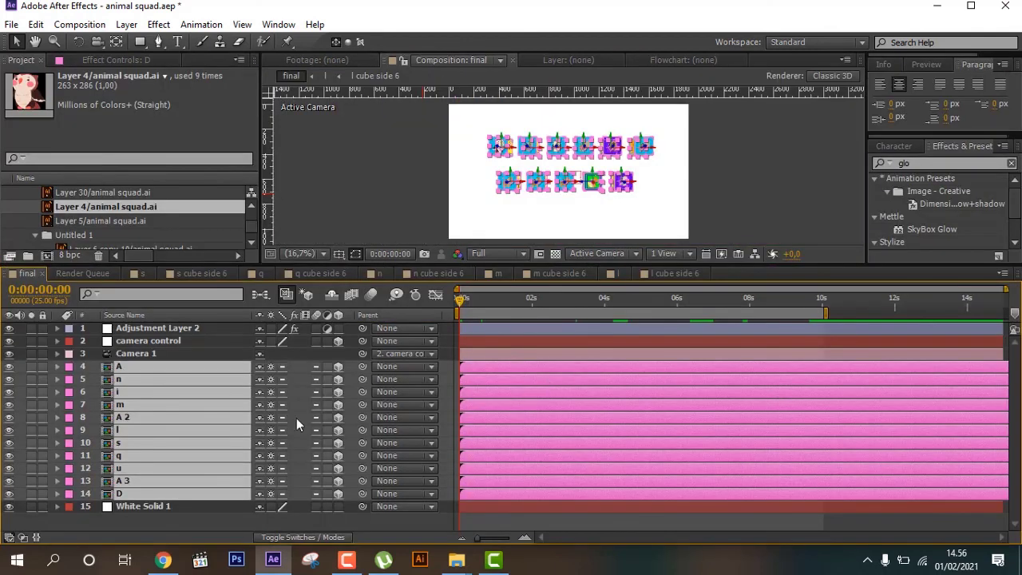
{"action": "left_click", "coordinate": [281, 527]}
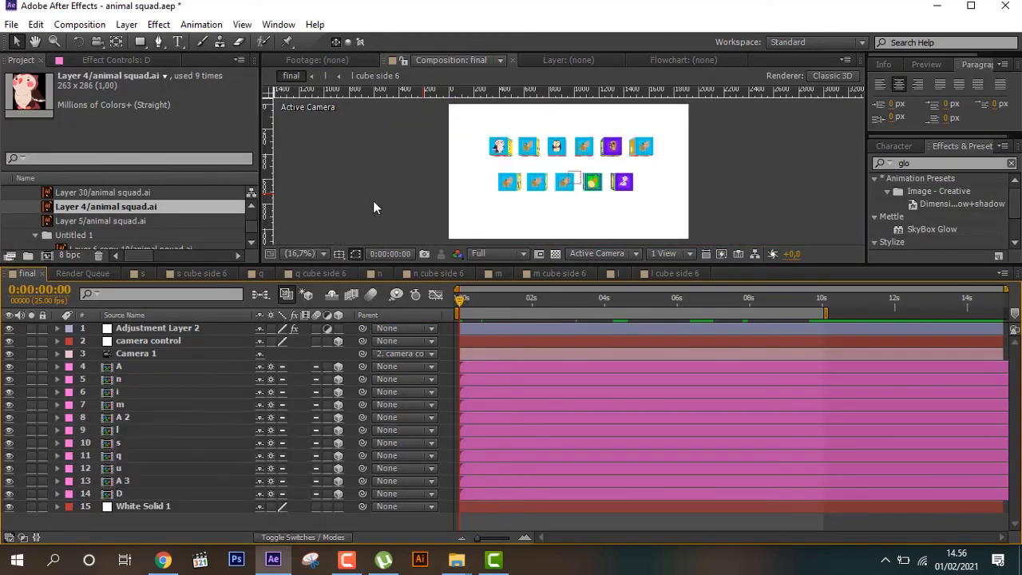
Keyframe camera control's Position, Orientation and X/Y/Z Rotation at 0:00:00:00, then save the project.
{"action": "left_click", "coordinate": [181, 341]}
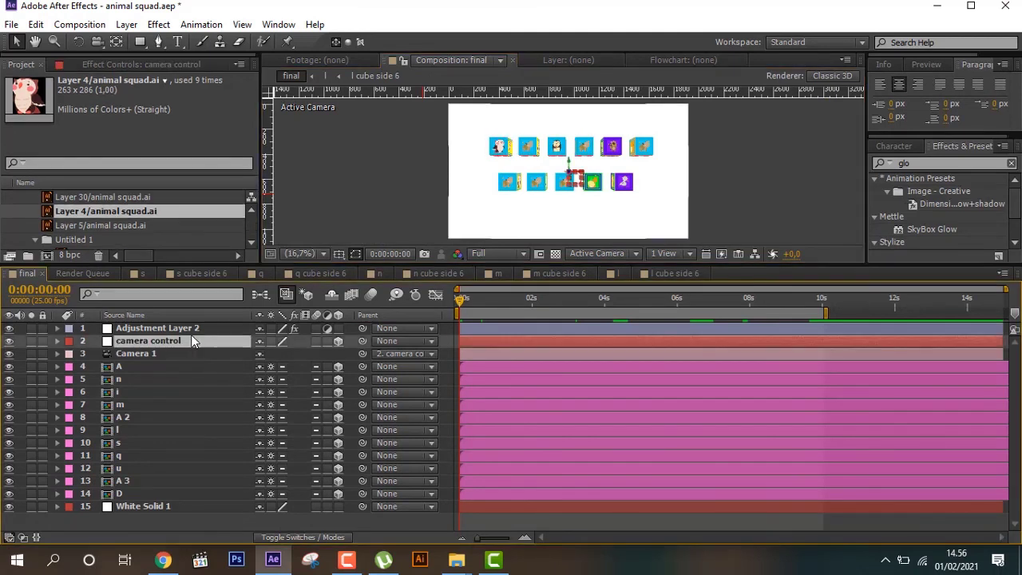
{"action": "key", "text": "p"}
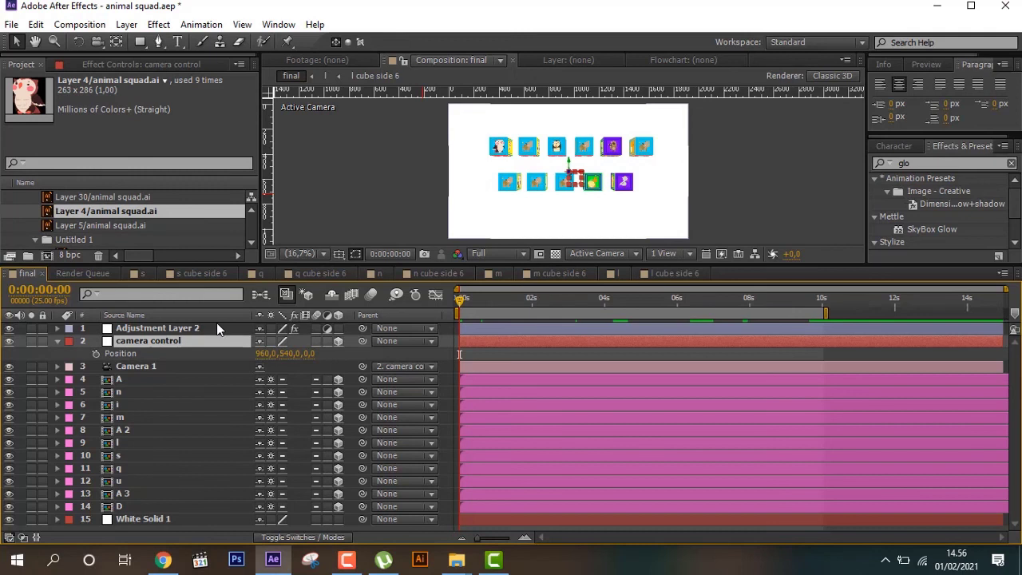
{"action": "key", "text": "shift+r"}
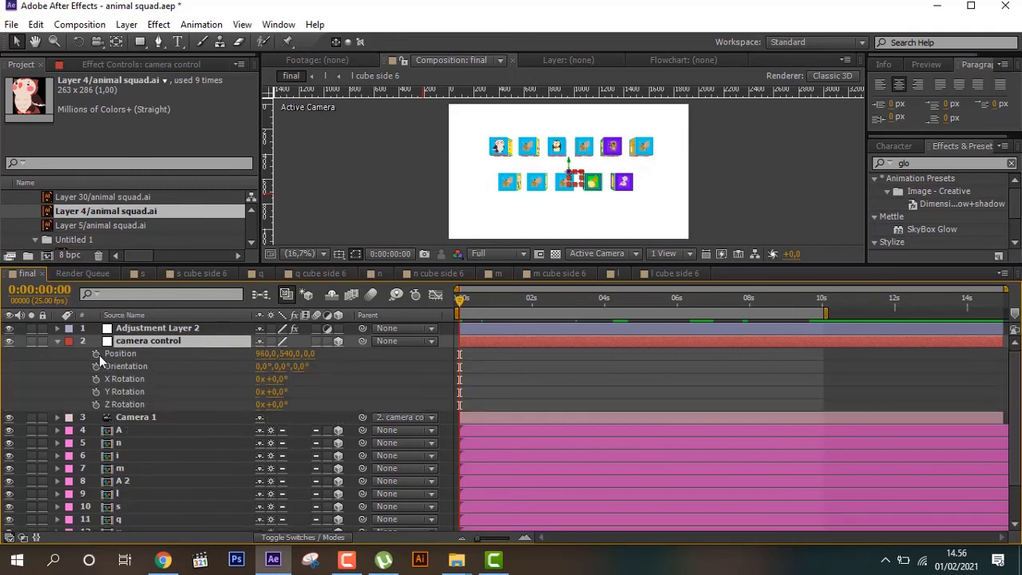
{"action": "left_click_drag", "start_coordinate": [98, 354], "coordinate": [95, 405]}
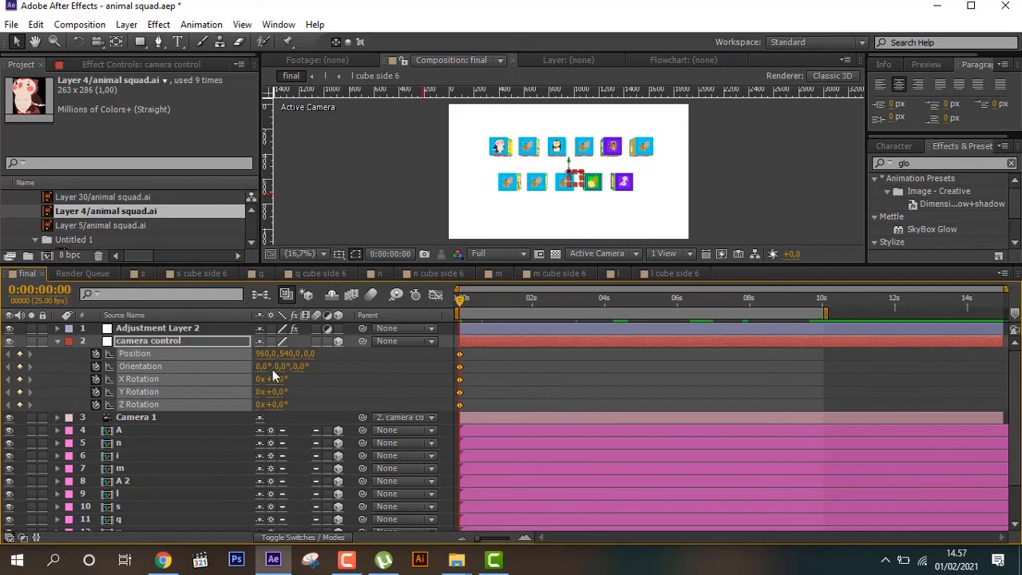
{"action": "key", "text": "ctrl+s"}
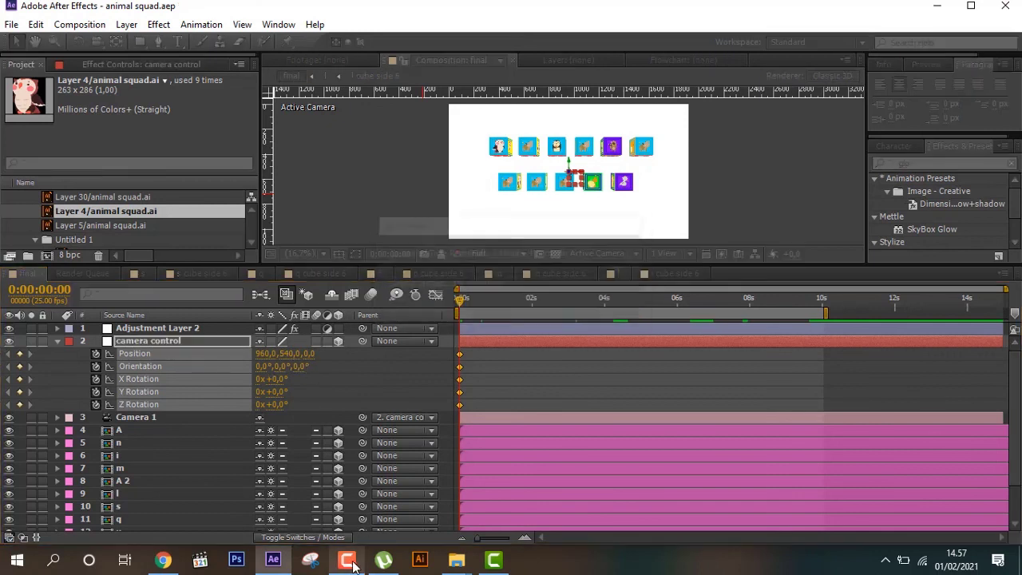